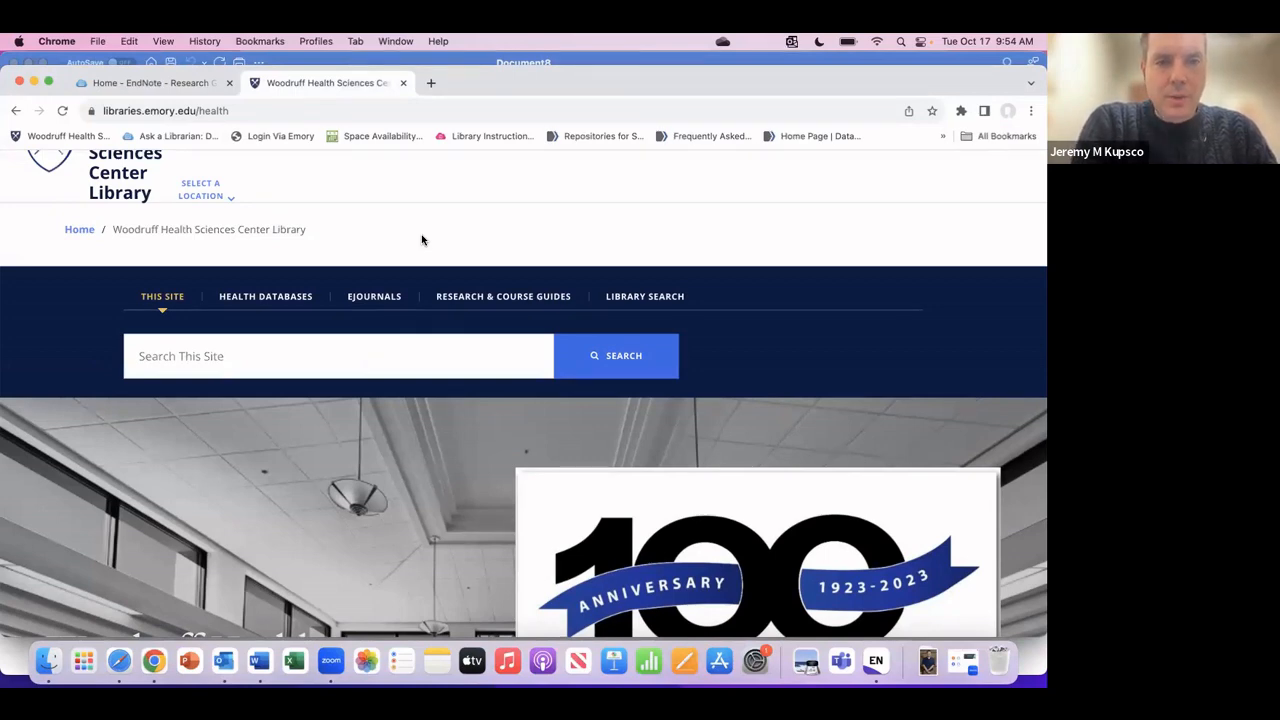
Step: Look through the Woodruff Health Sciences Center Library homepage, from its navigation to the Research Tools section with EndNote Support
scroll(422, 240, down, 2)
scroll(422, 240, up, 2)
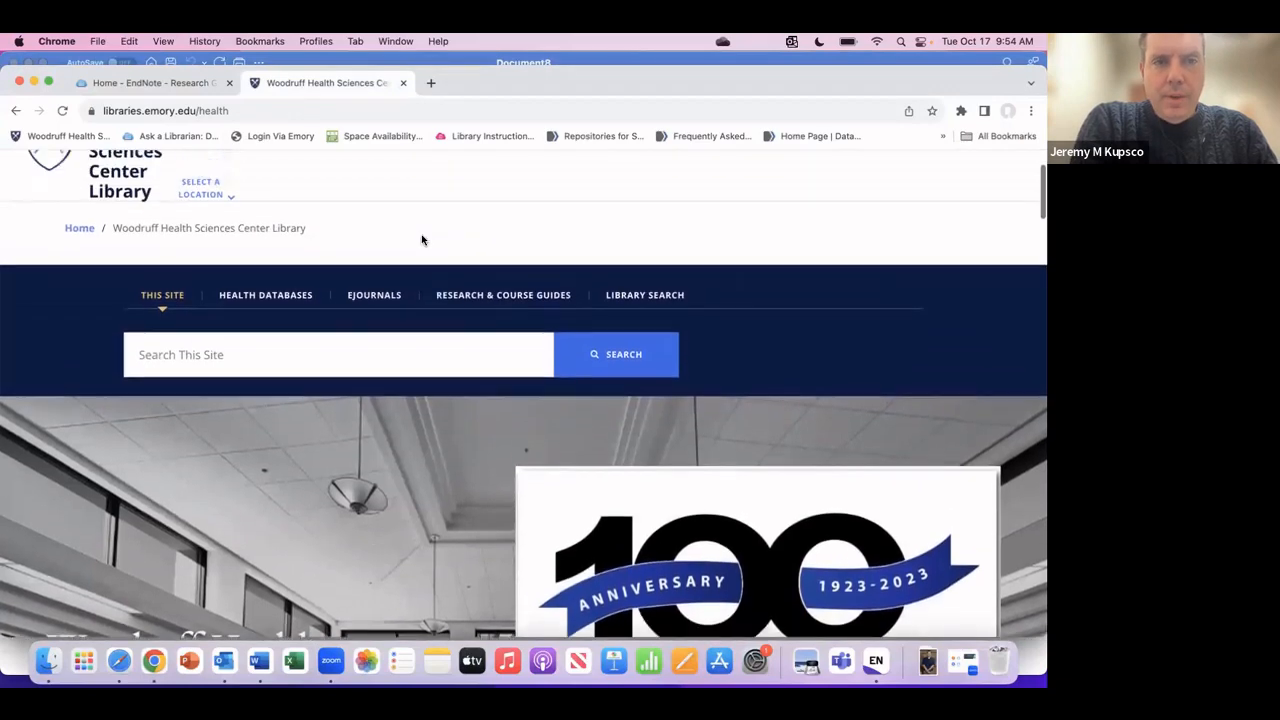
scroll(422, 240, up, 3)
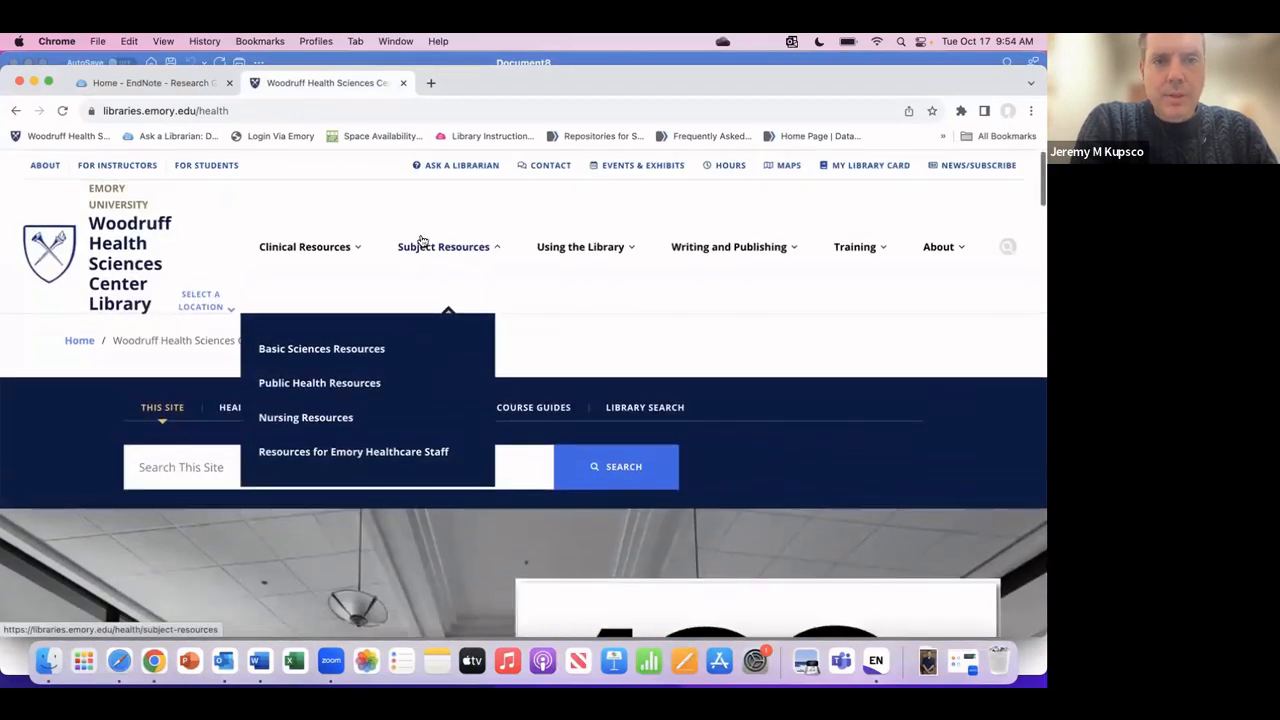
mouse_move(314, 218)
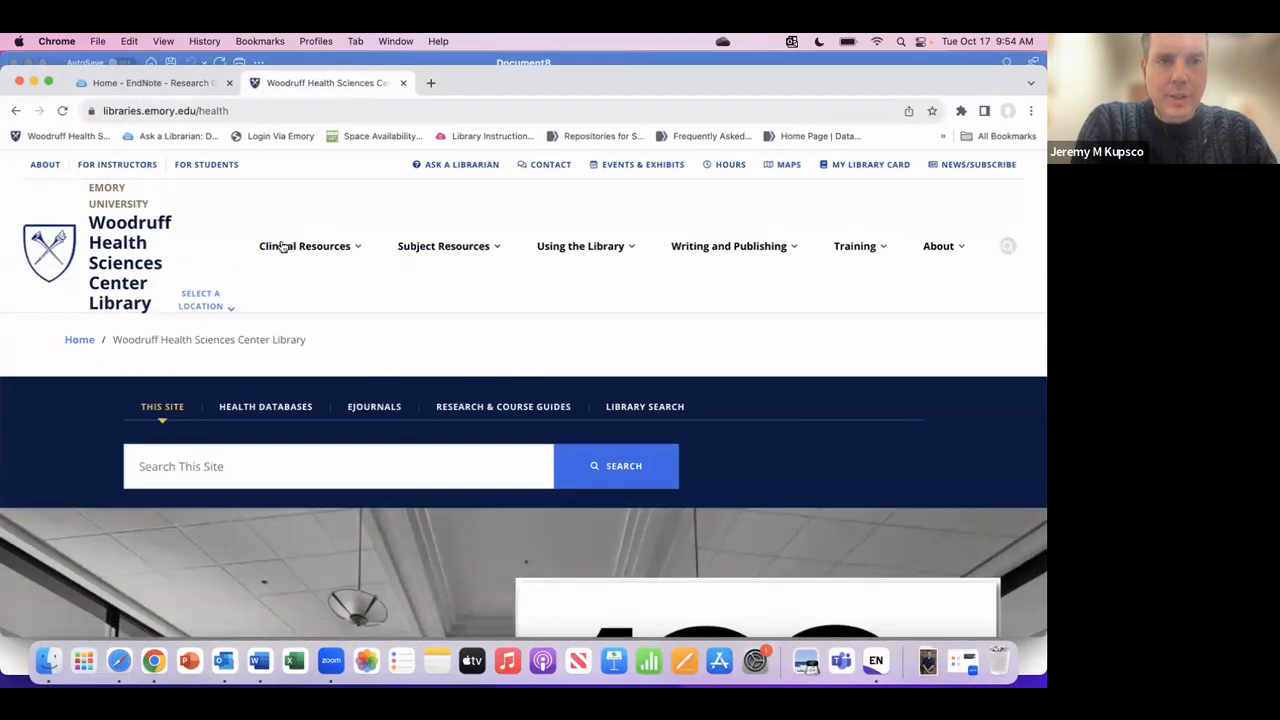
scroll(289, 280, down, 10)
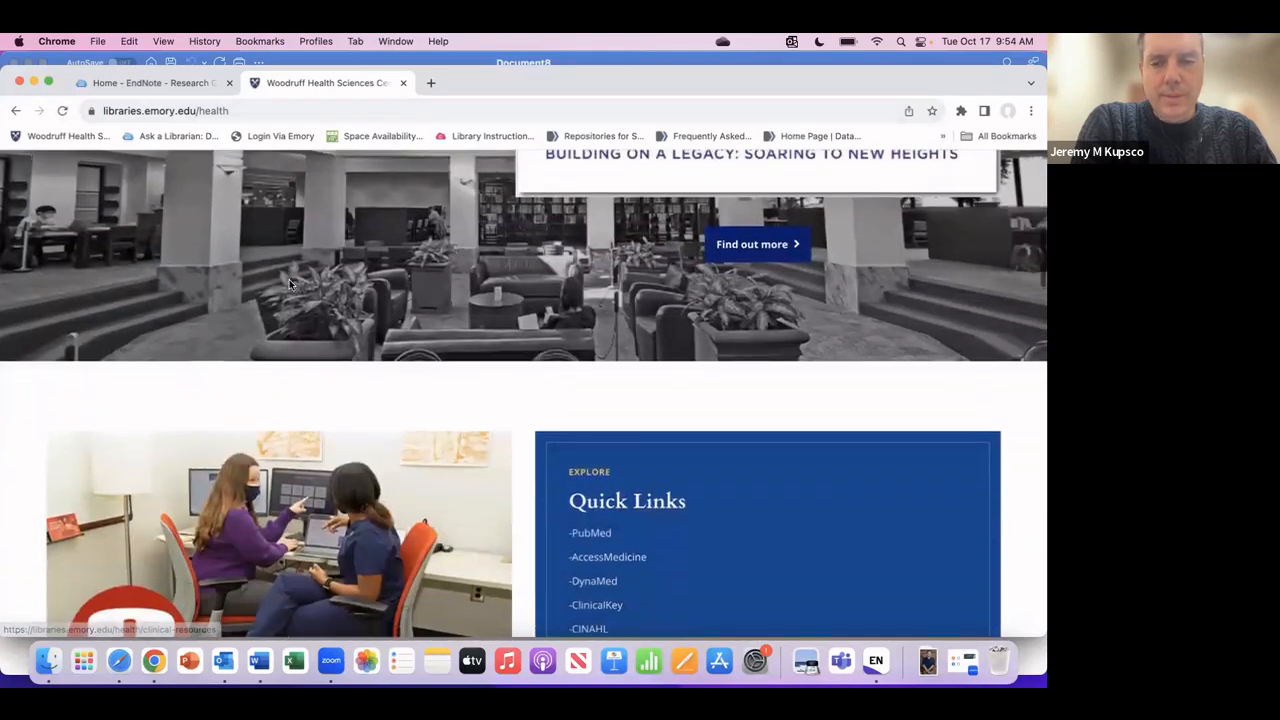
scroll(289, 279, down, 10)
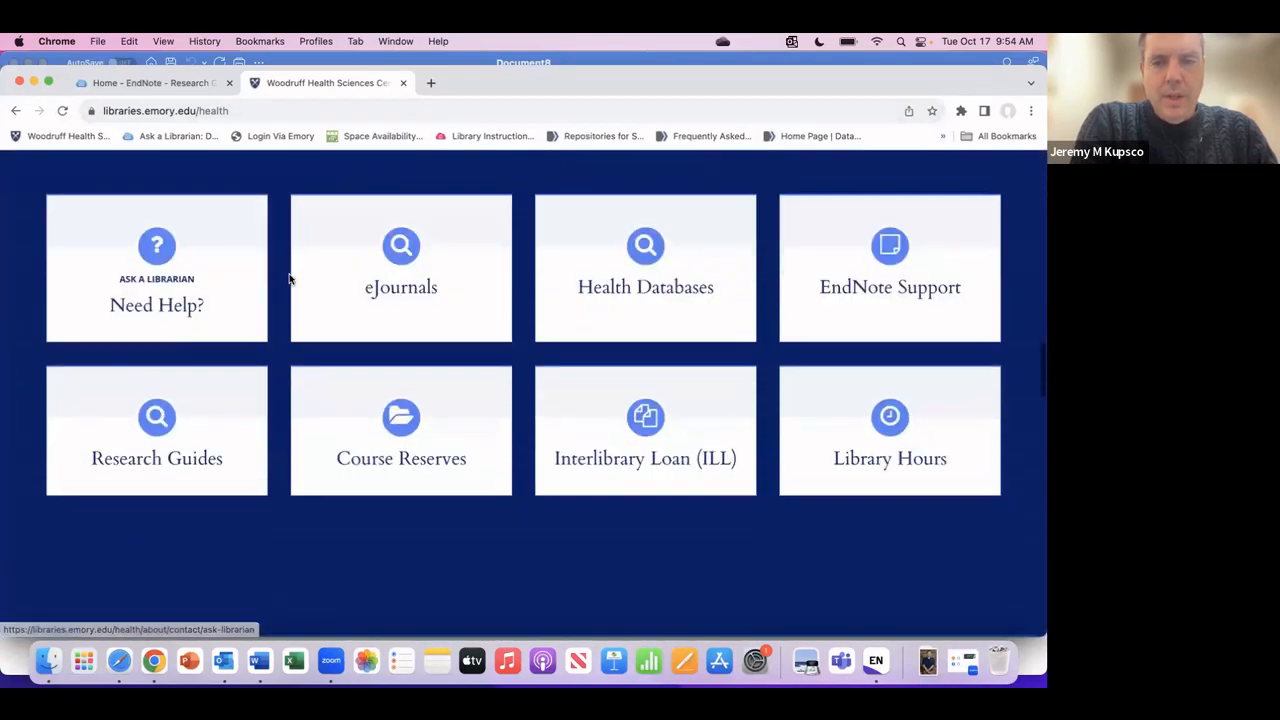
scroll(552, 328, up, 1)
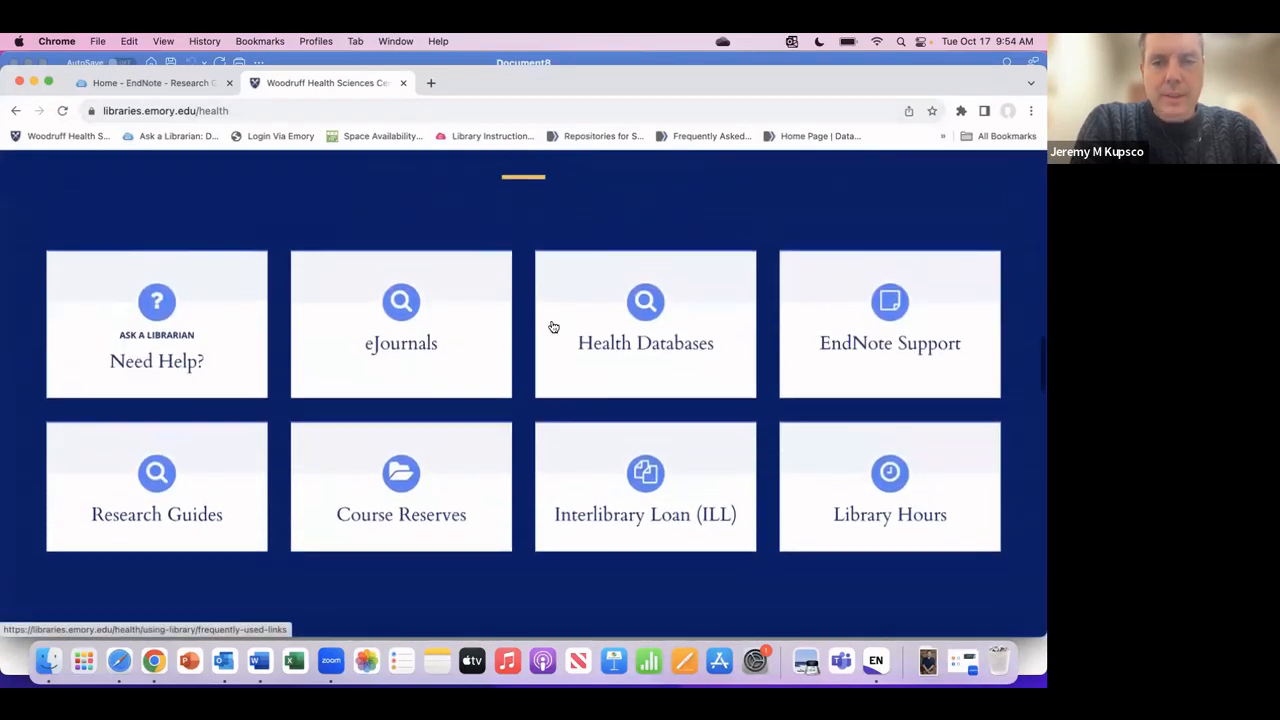
scroll(552, 328, up, 1)
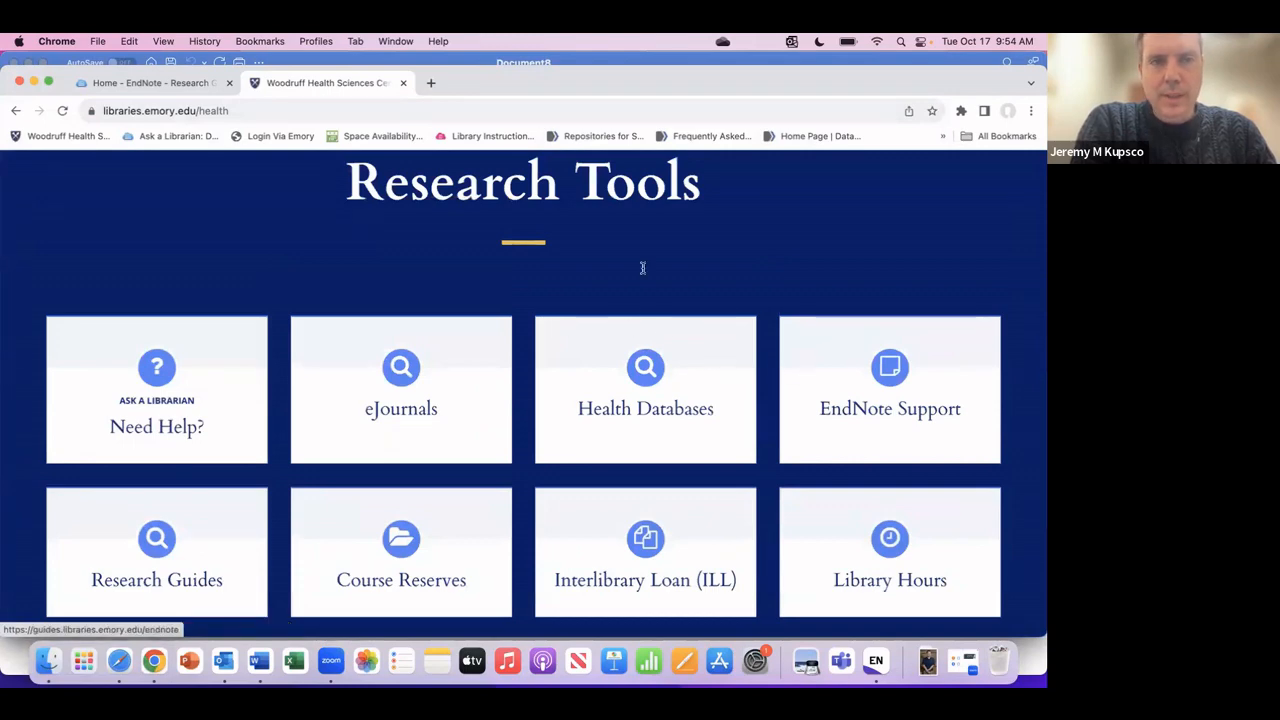
Step: View the EndNote research guide and look over its list of topics
click(180, 83)
scroll(246, 340, down, 8)
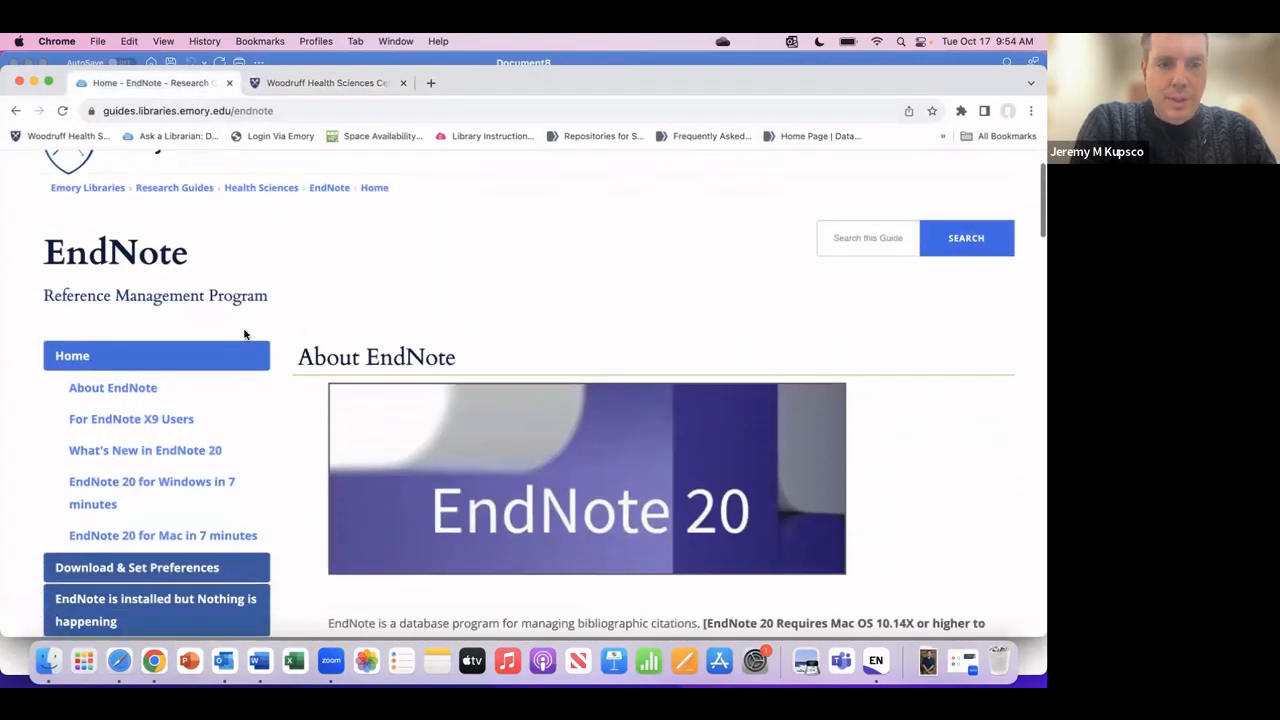
scroll(253, 399, down, 2)
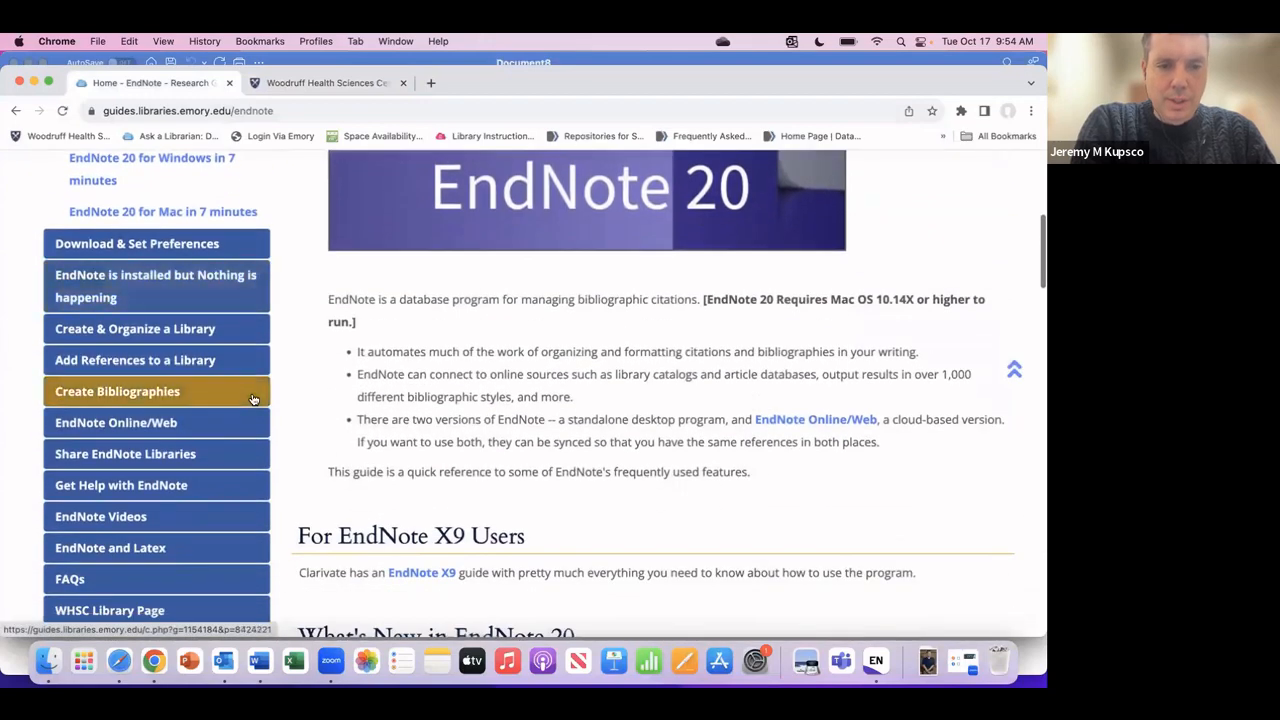
scroll(252, 398, up, 6)
scroll(252, 398, up, 3)
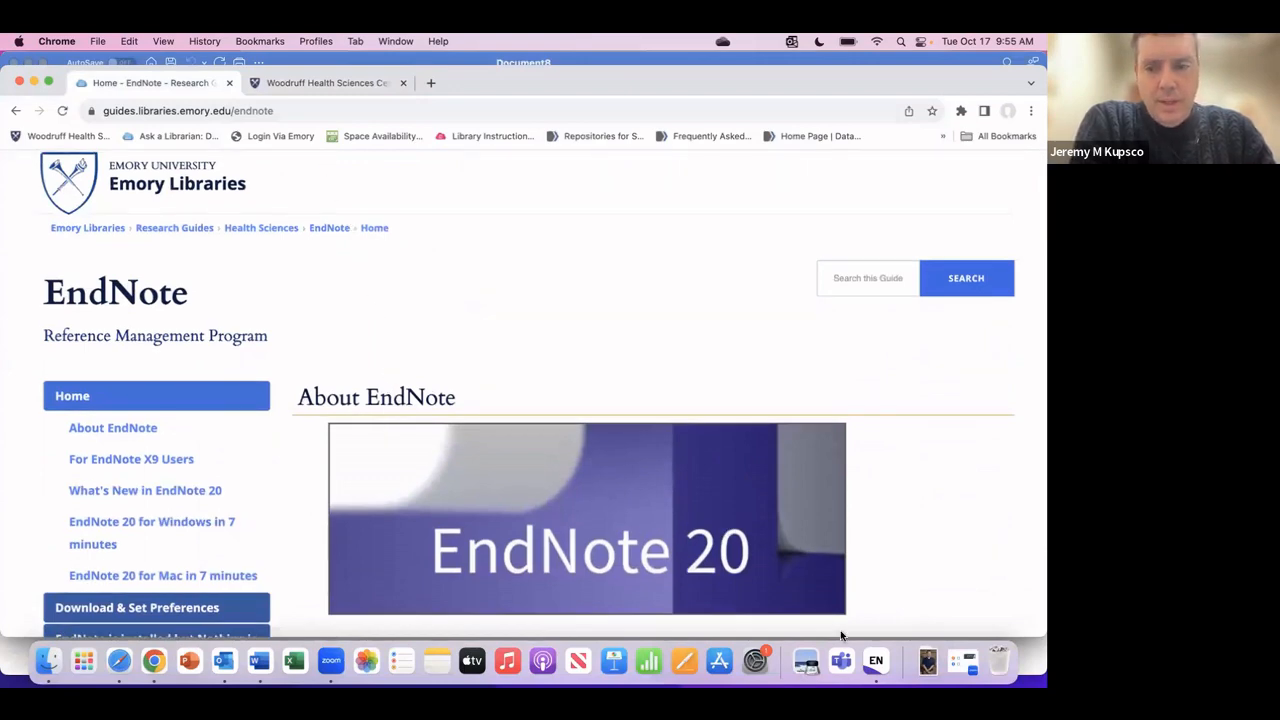
Step: Switch to EndNote, close the open library, and create a new one named My EndNote Library89 on the Desktop, saved as a package
click(876, 662)
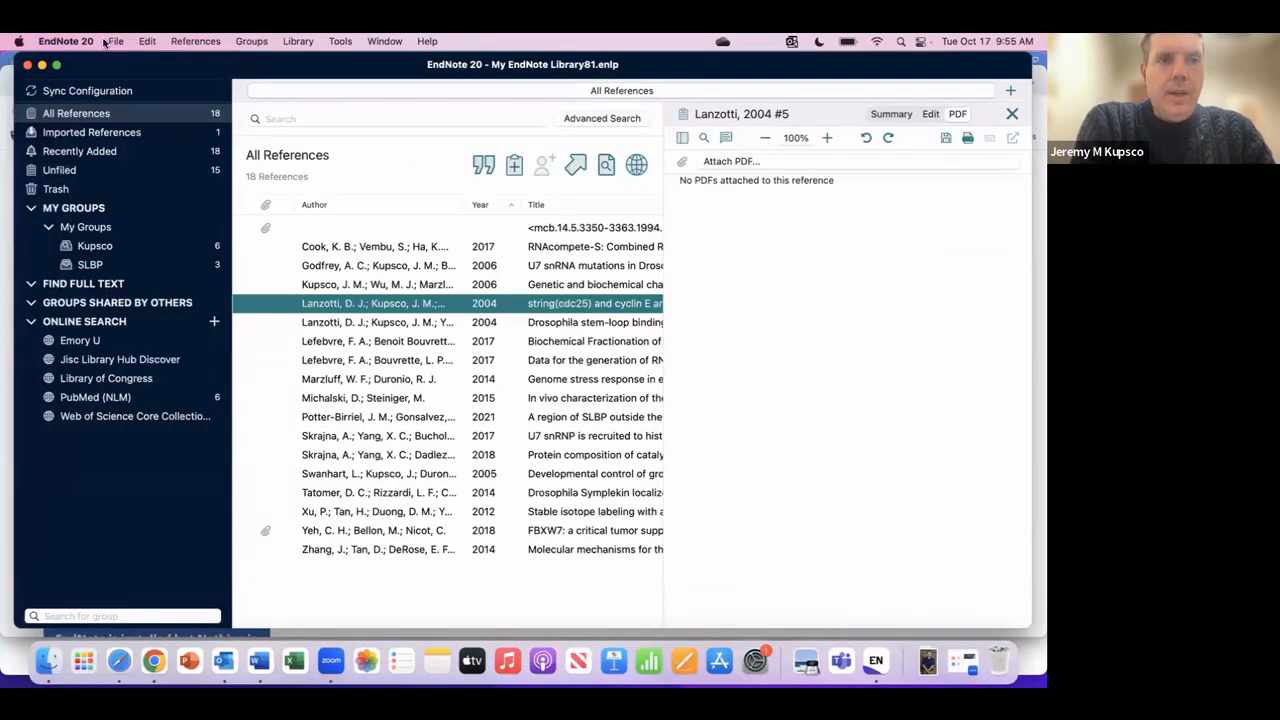
click(28, 66)
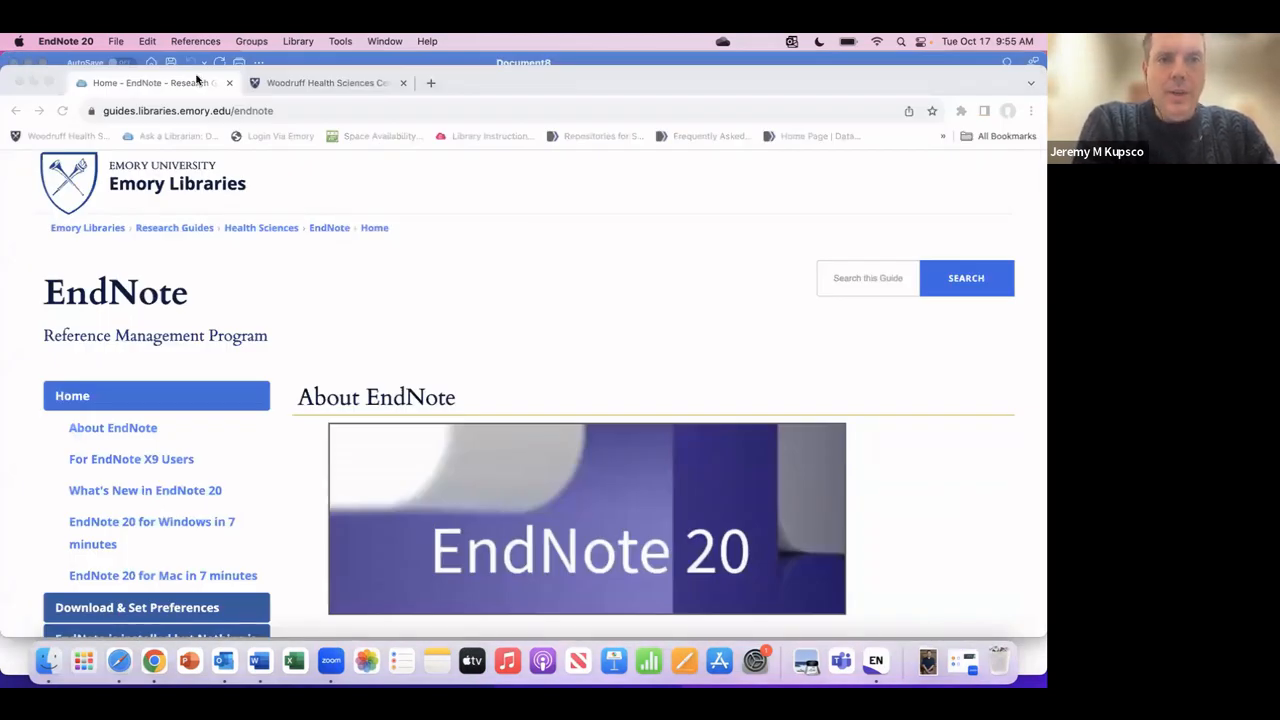
click(117, 42)
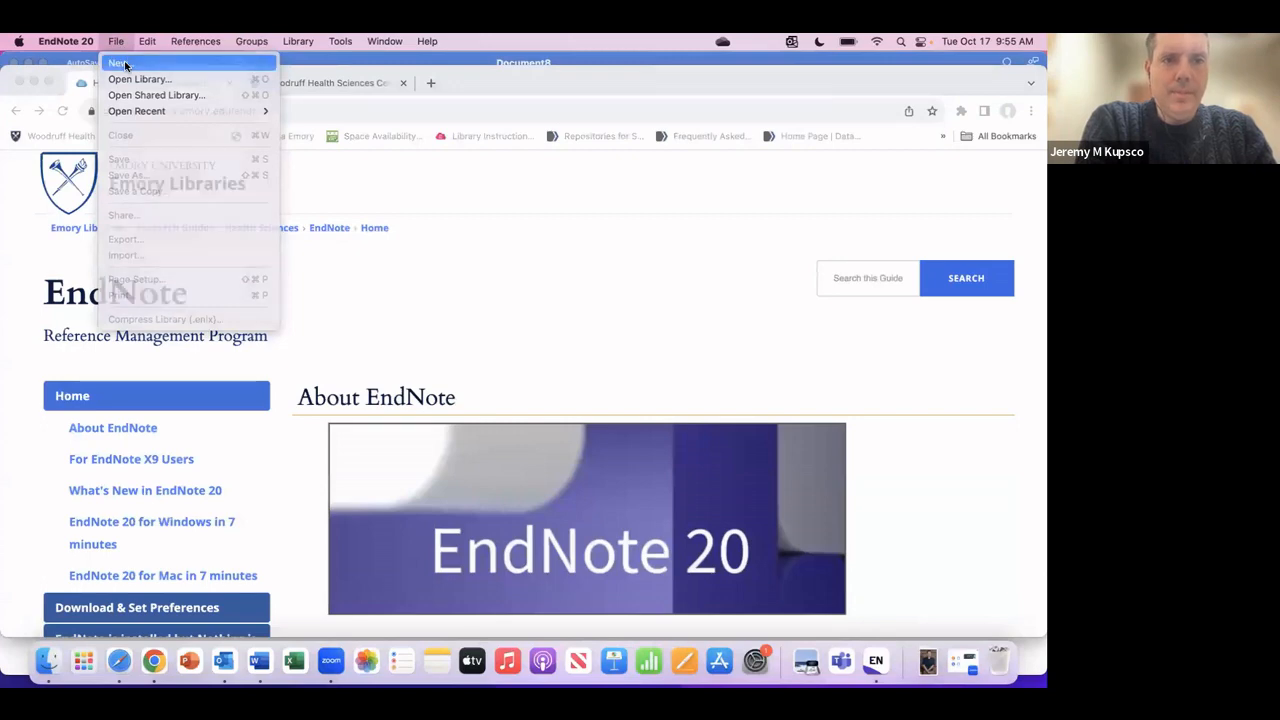
click(125, 65)
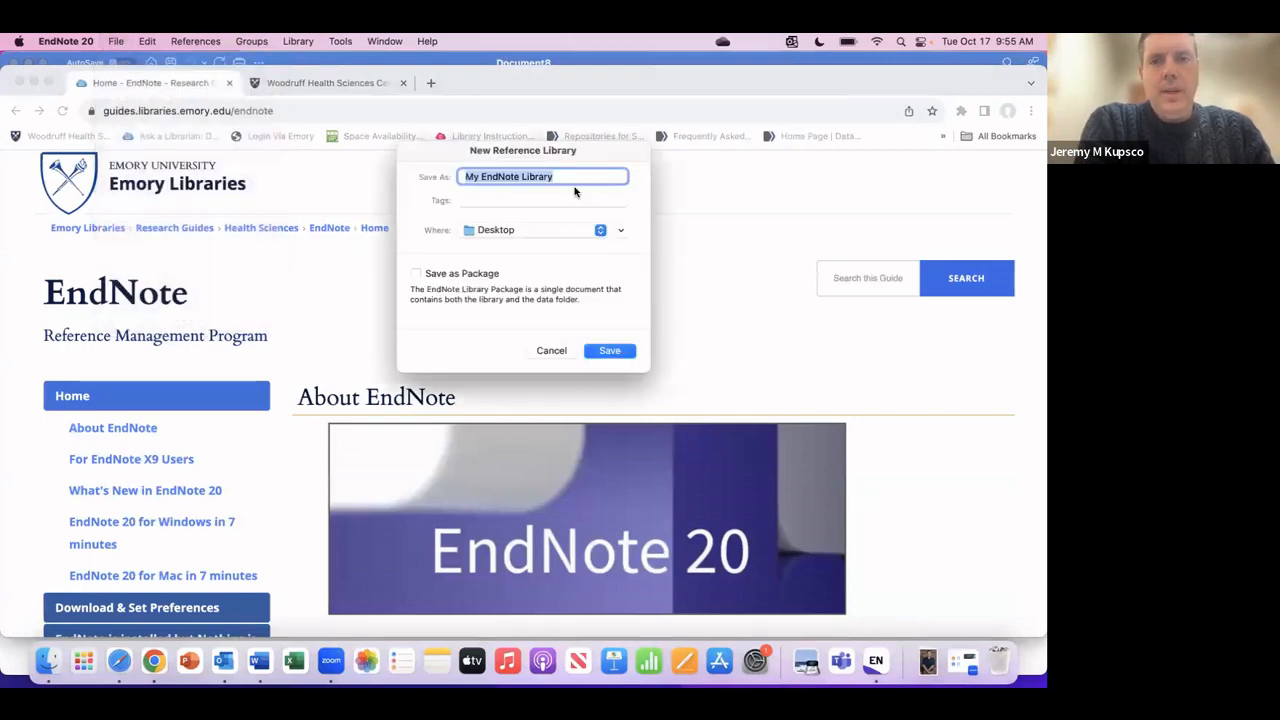
click(574, 177)
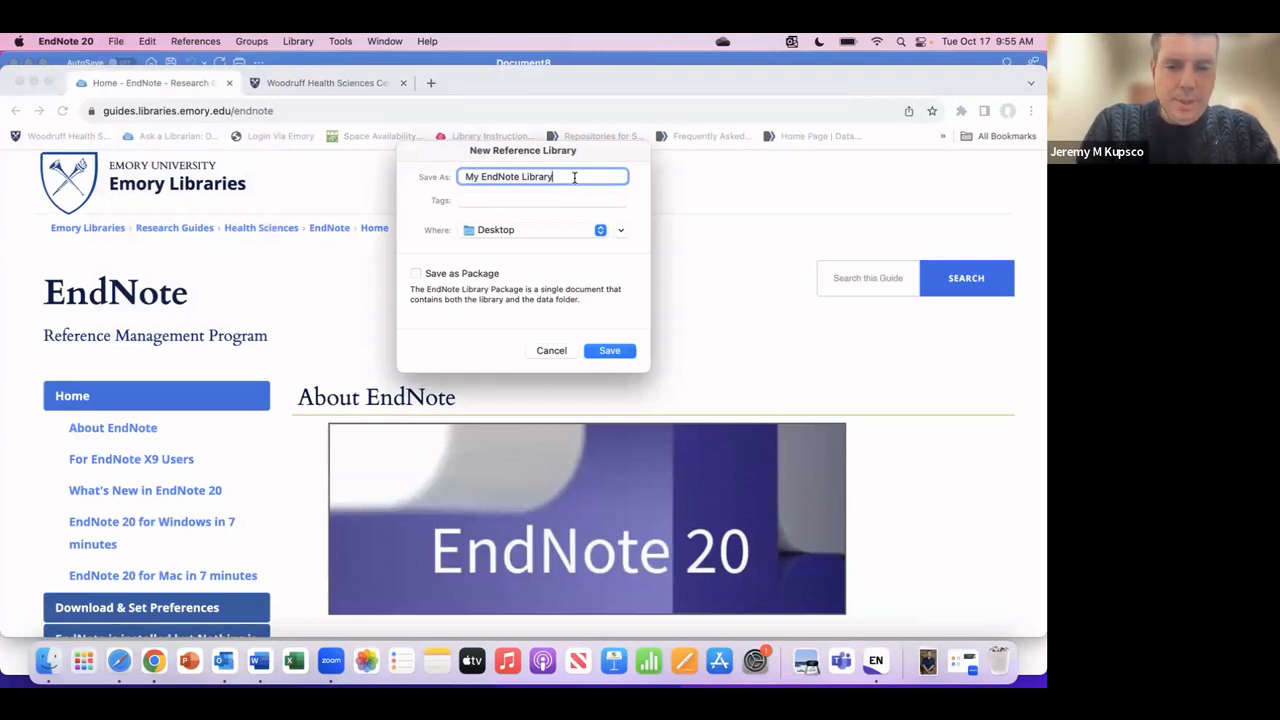
text(89)
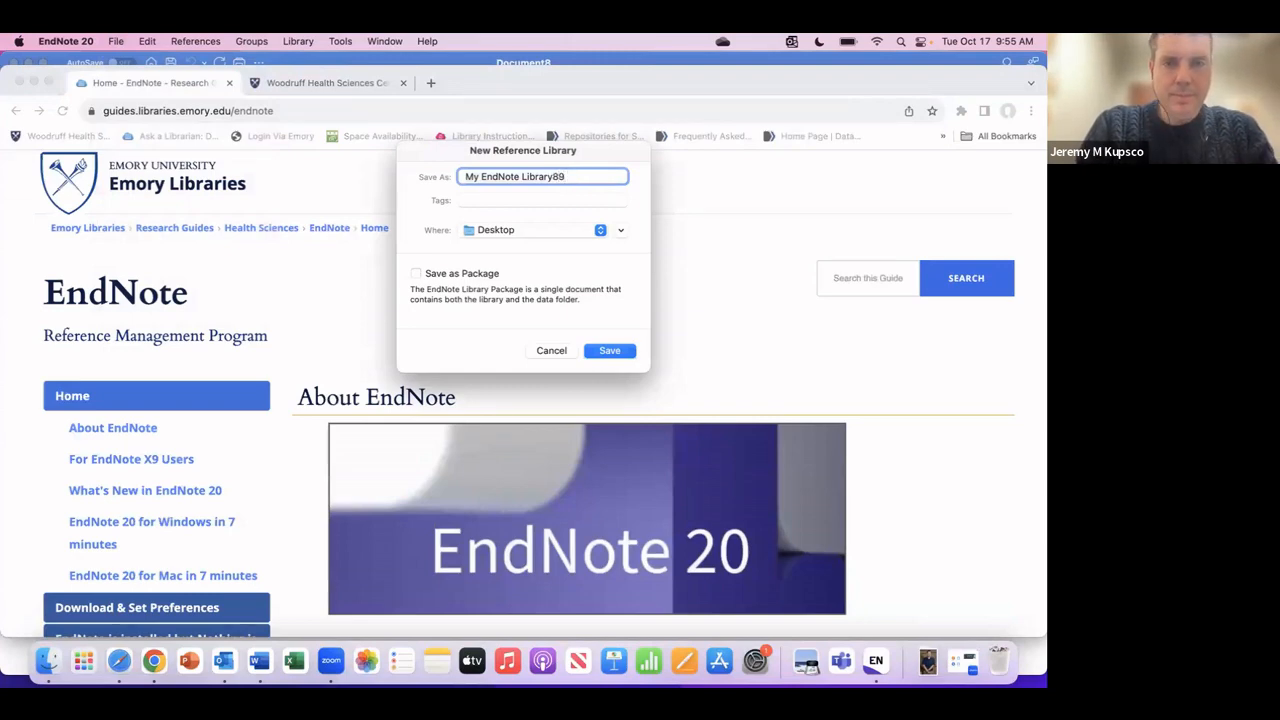
click(416, 274)
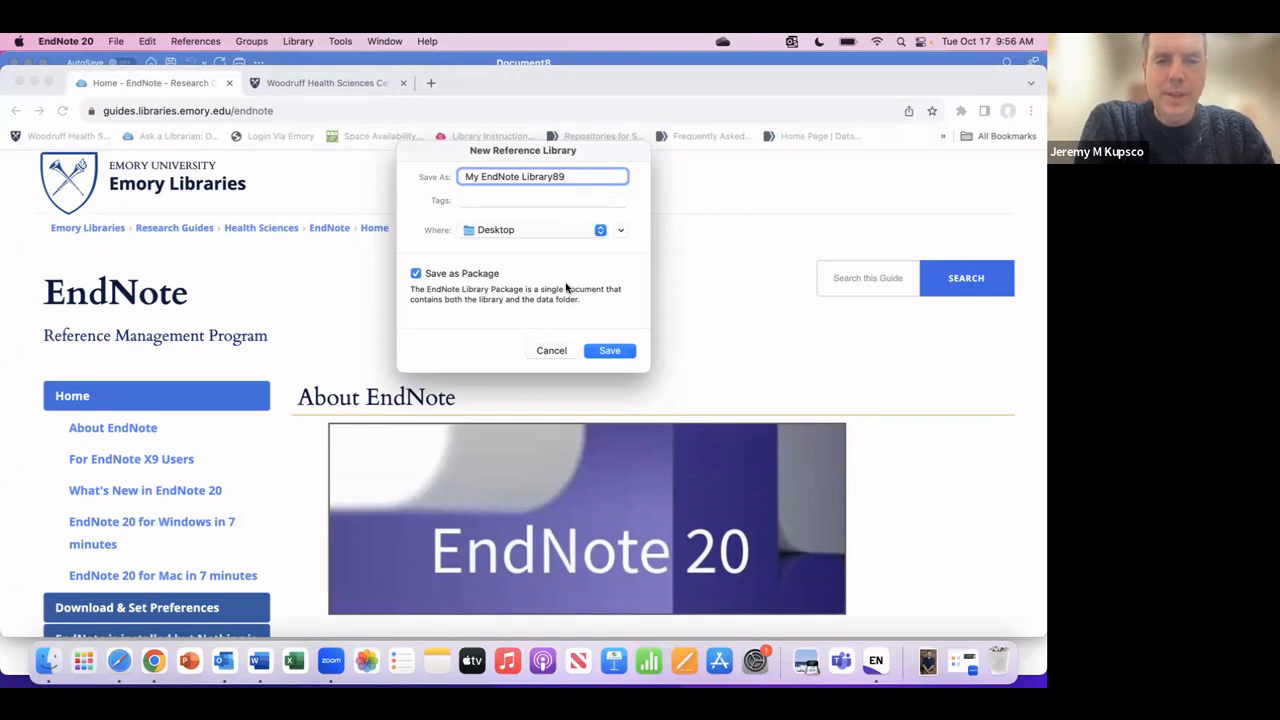
click(610, 352)
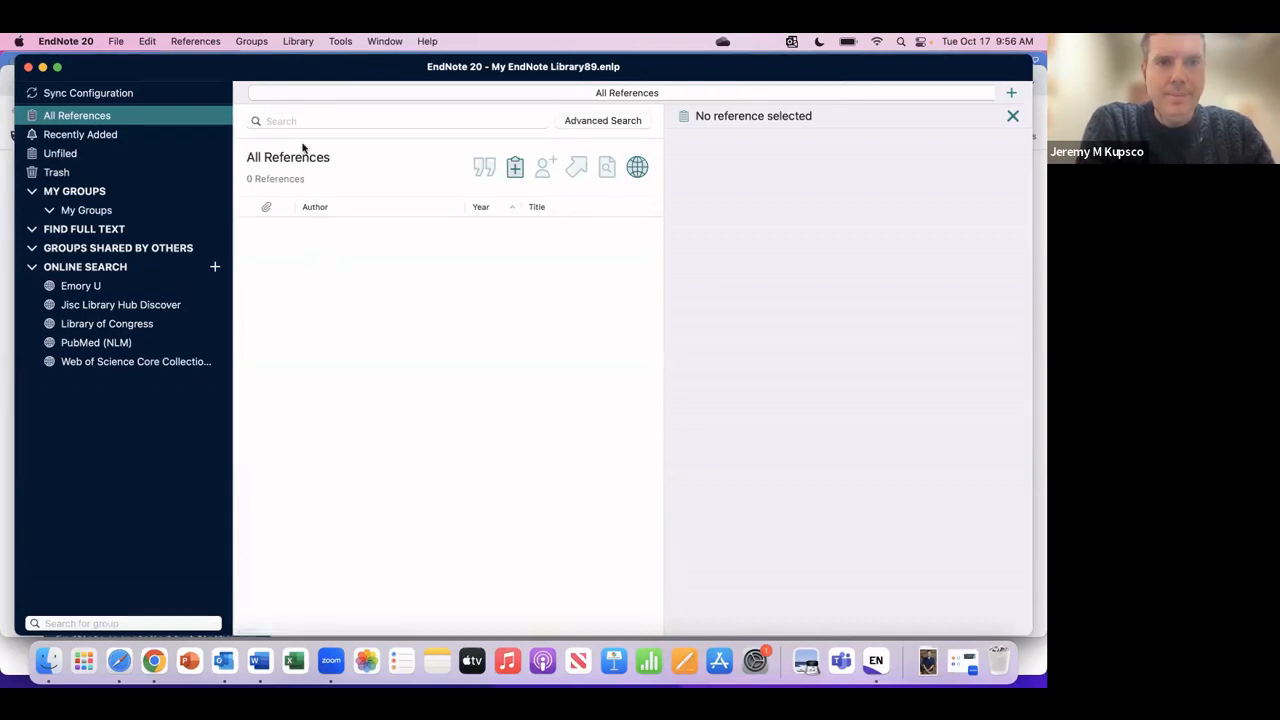
Step: Start a list import for the library's Journals term list and browse to the Terms folder inside Applications > EndNote 20
click(307, 42)
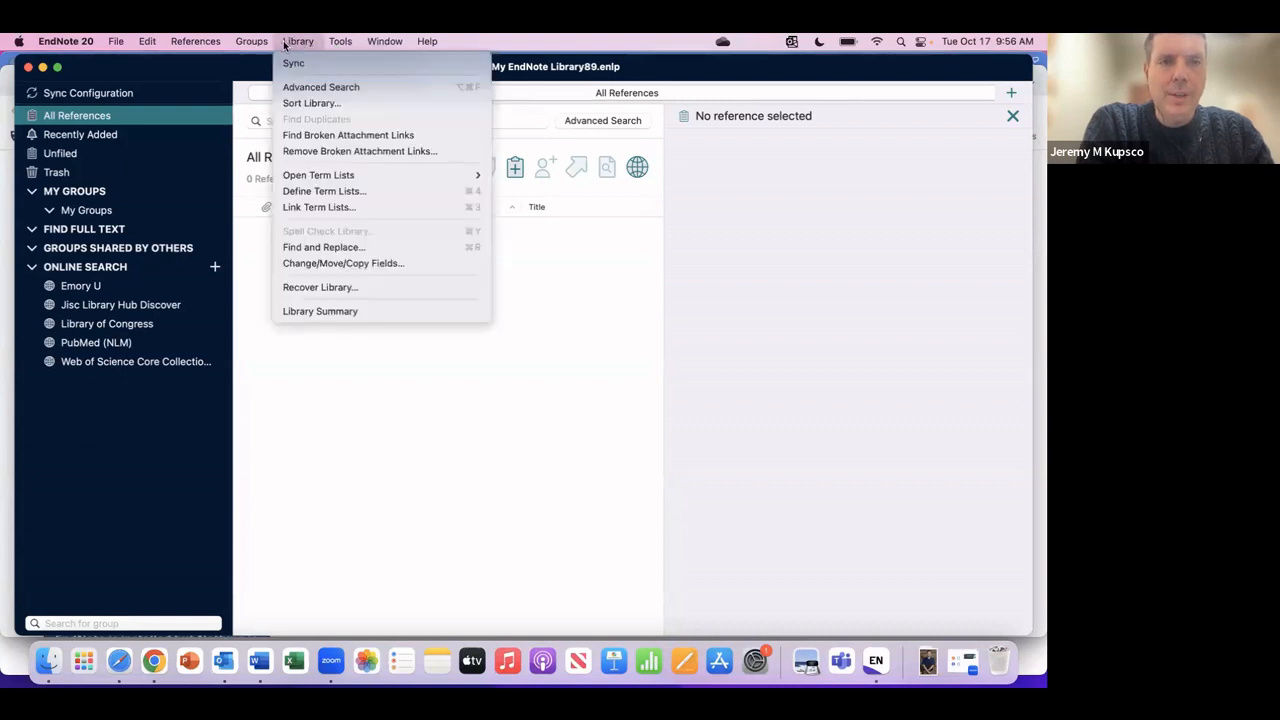
click(319, 191)
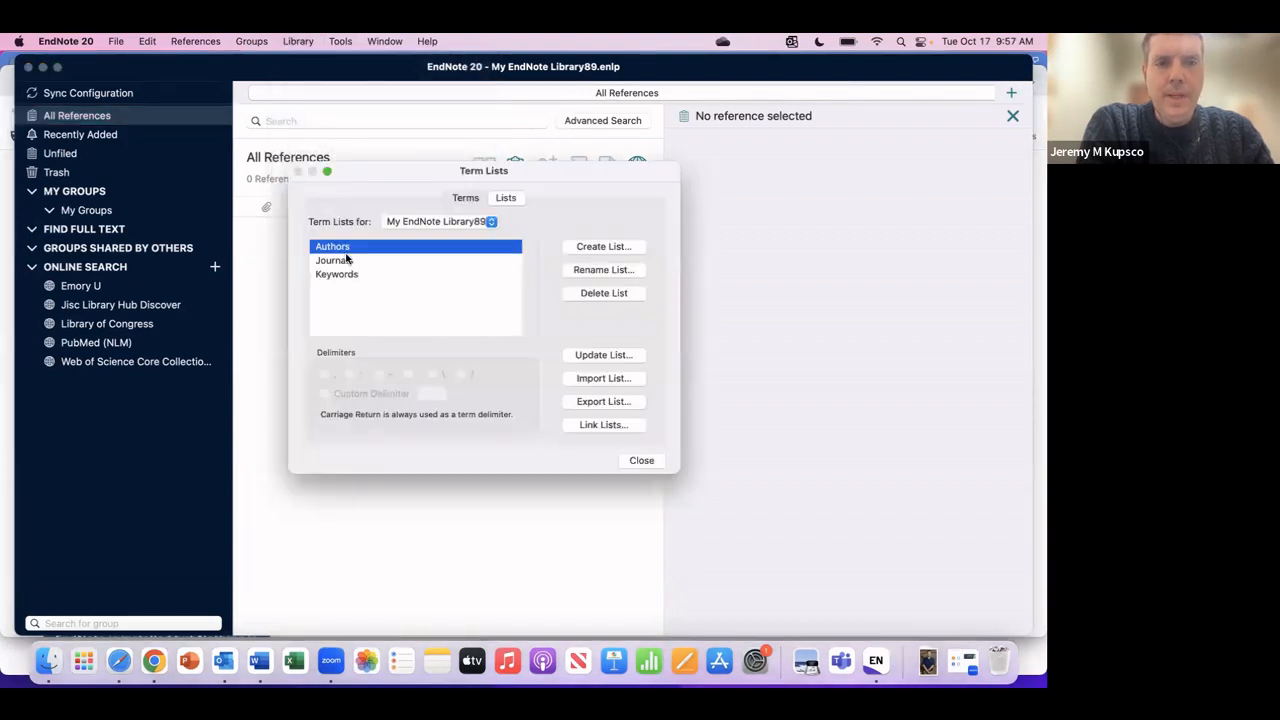
click(346, 261)
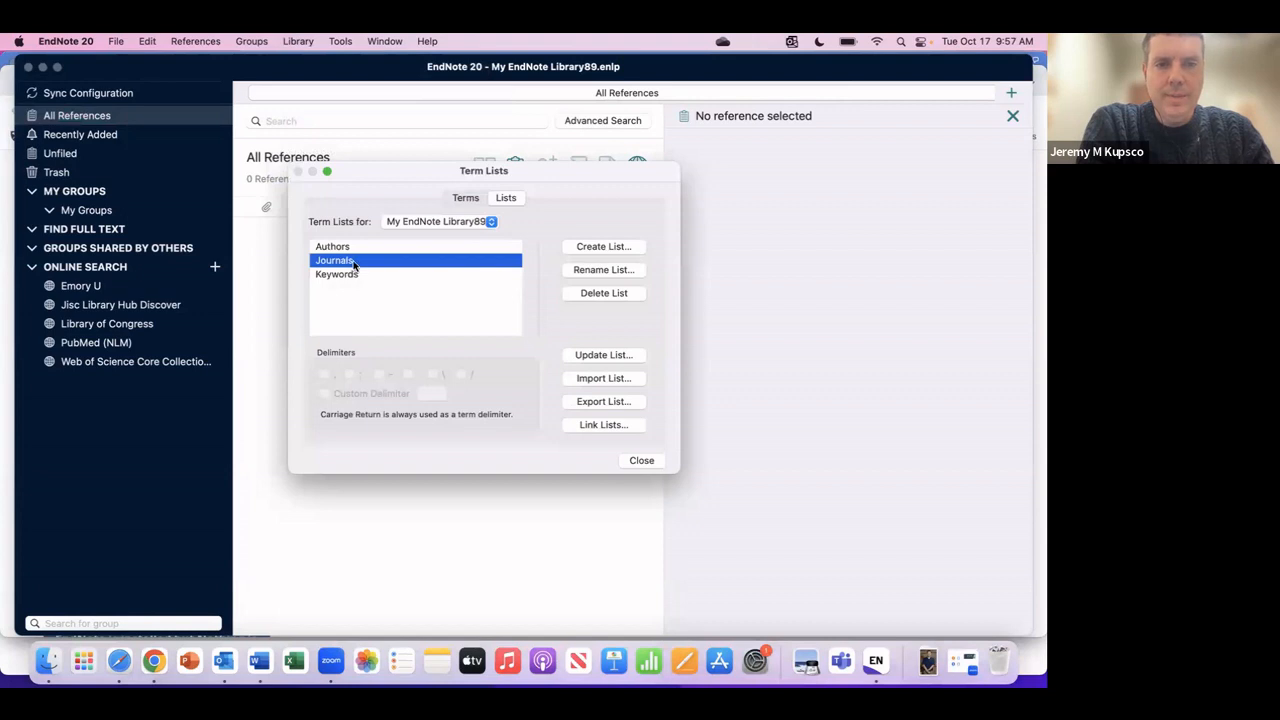
click(591, 379)
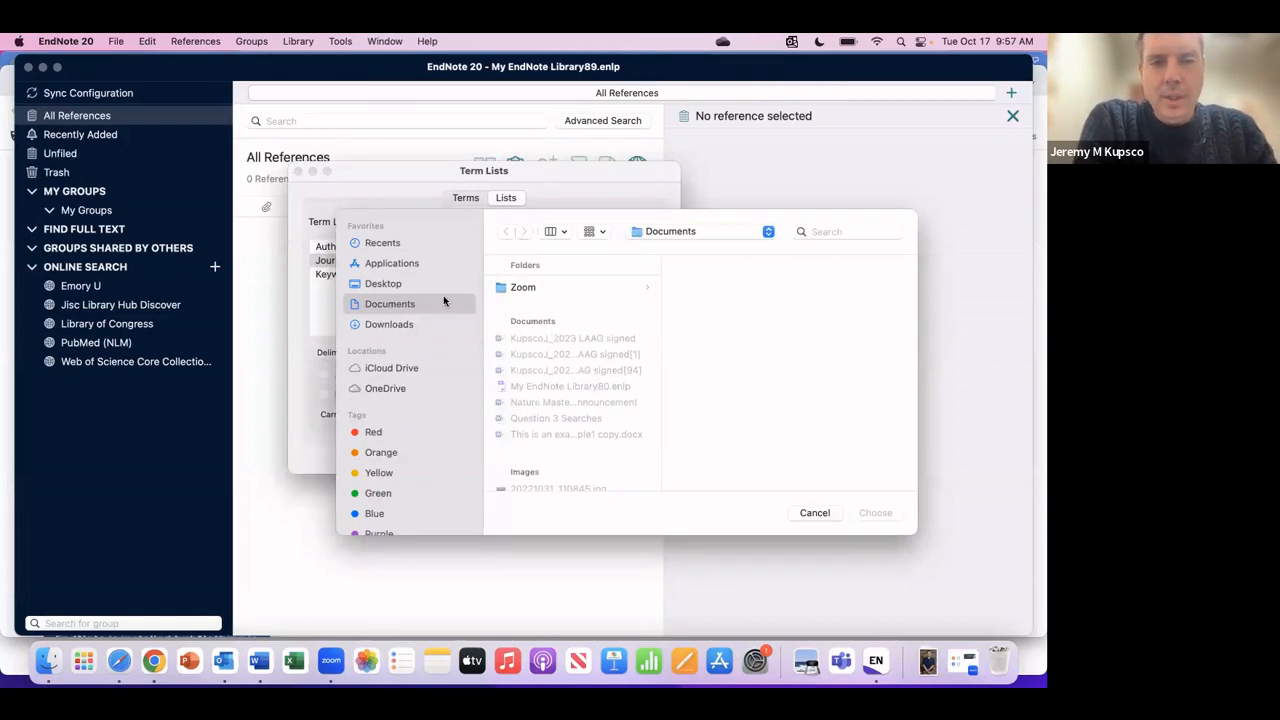
click(400, 264)
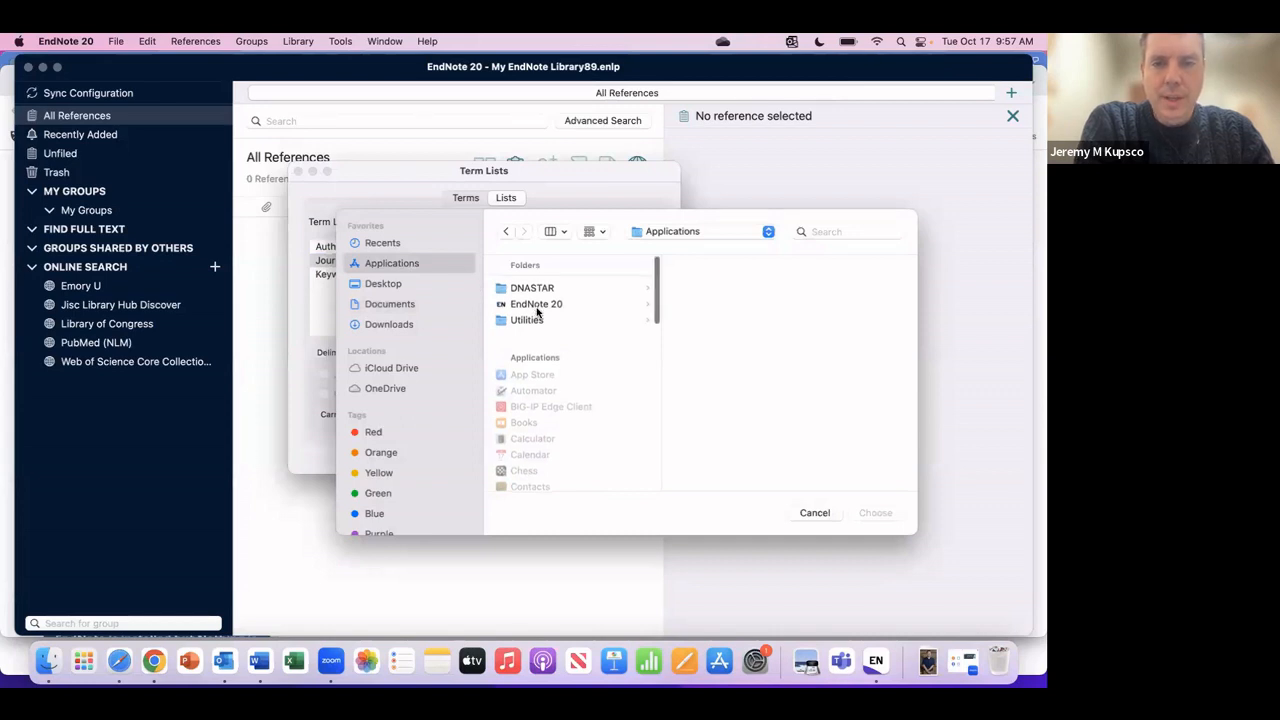
click(538, 305)
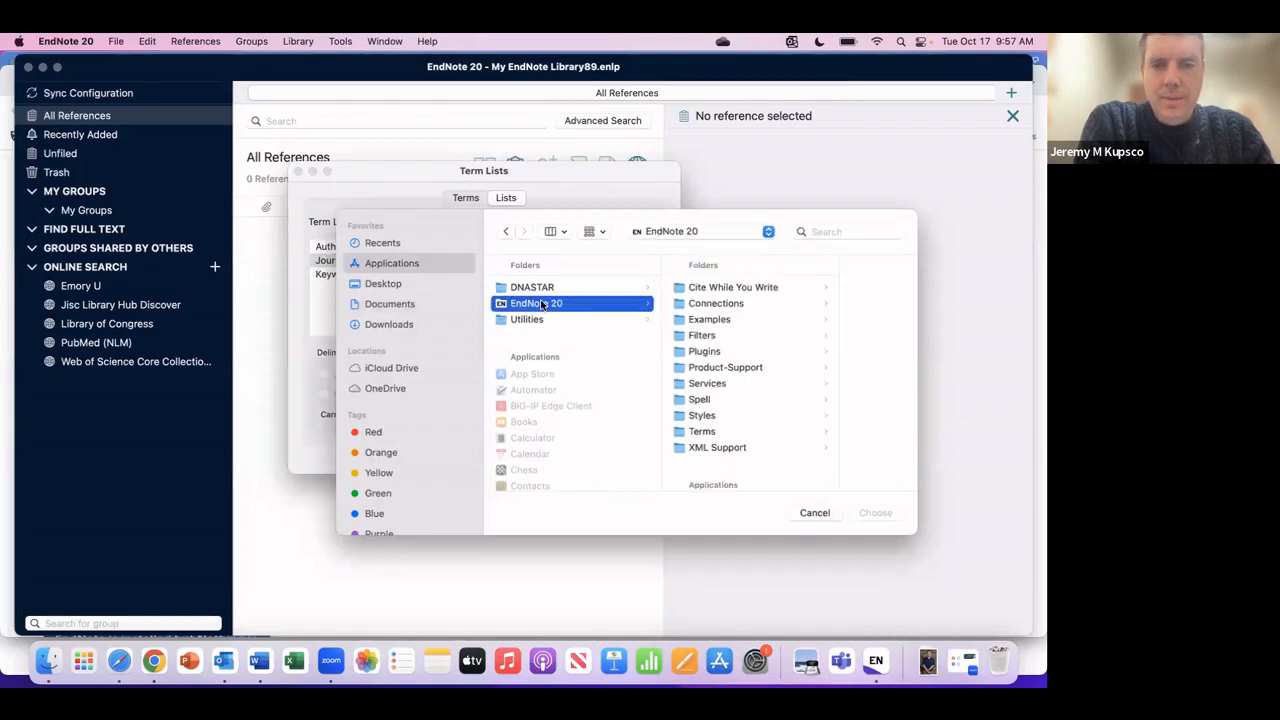
click(703, 433)
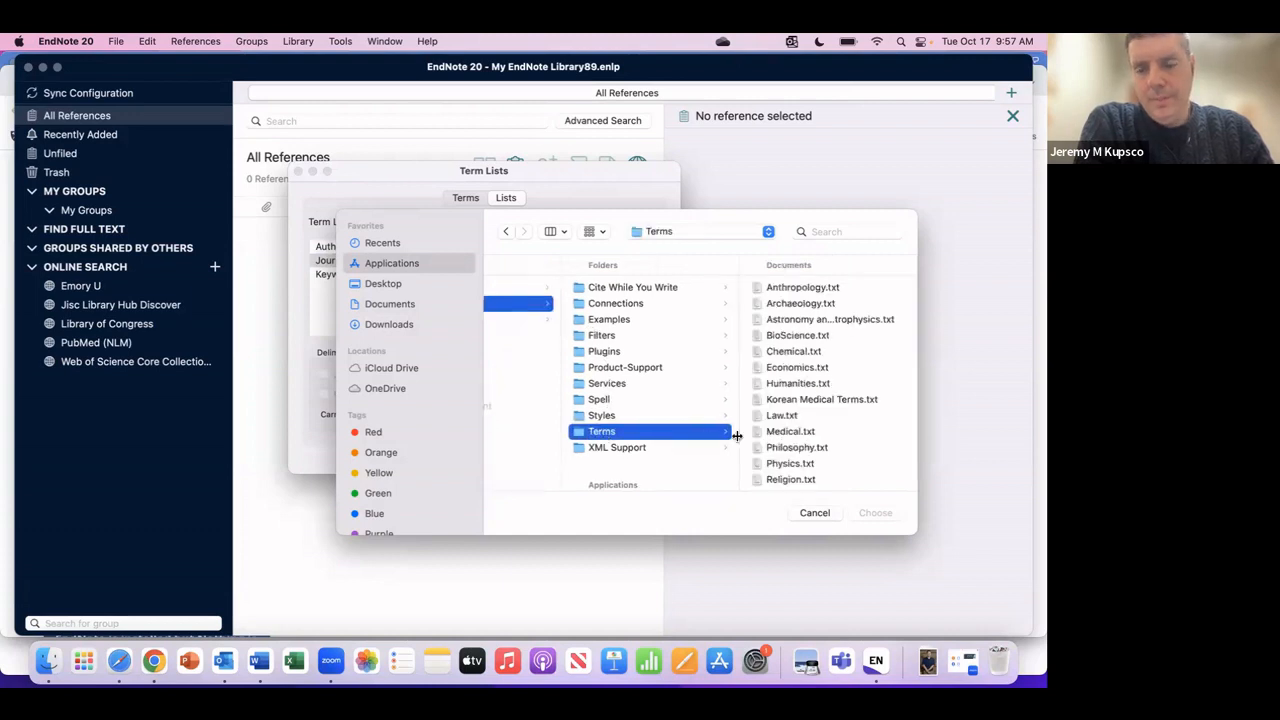
Step: Import Medical.txt into the Journals term list and close the Term Lists window
scroll(789, 442, down, 1)
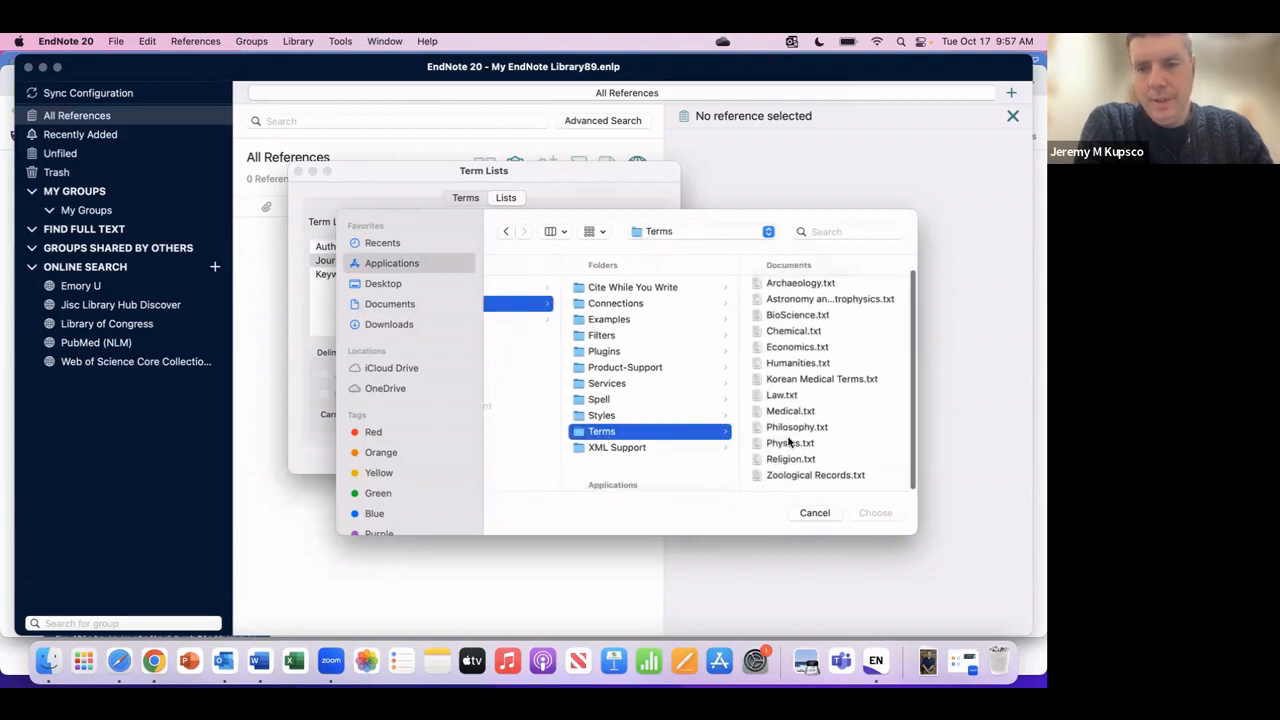
scroll(789, 442, up, 2)
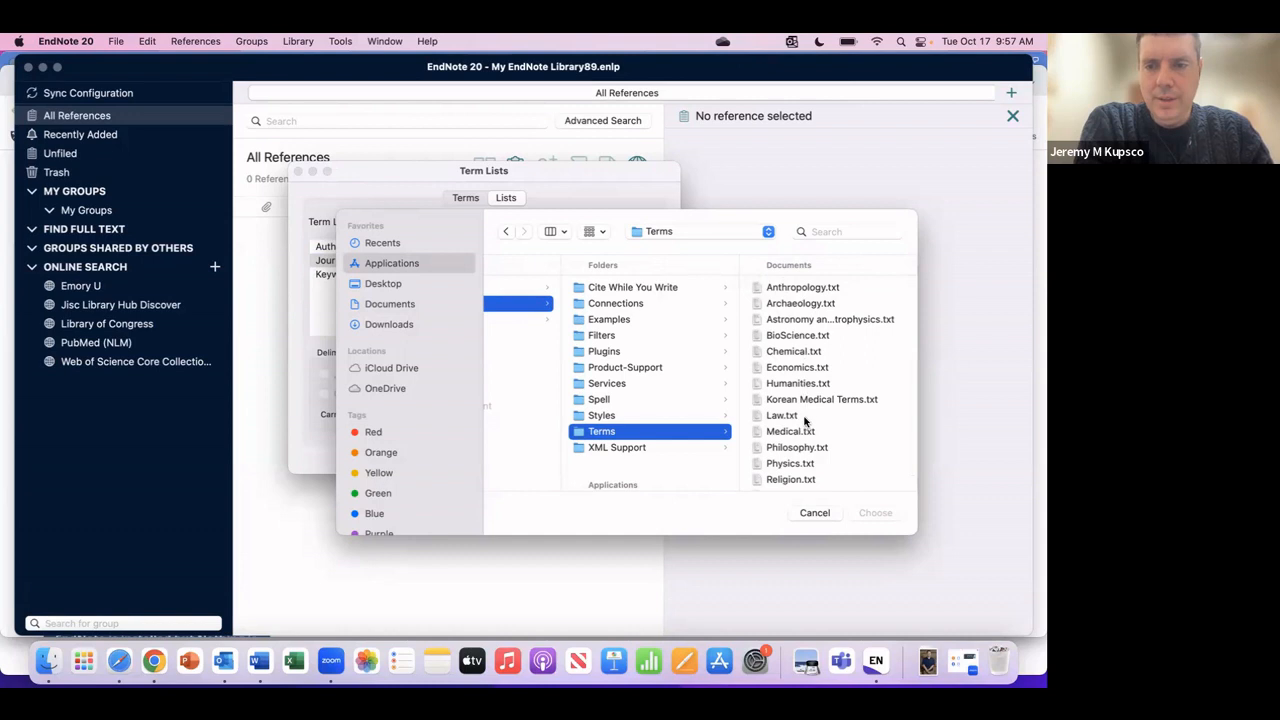
scroll(804, 430, down, 1)
scroll(804, 430, down, 1)
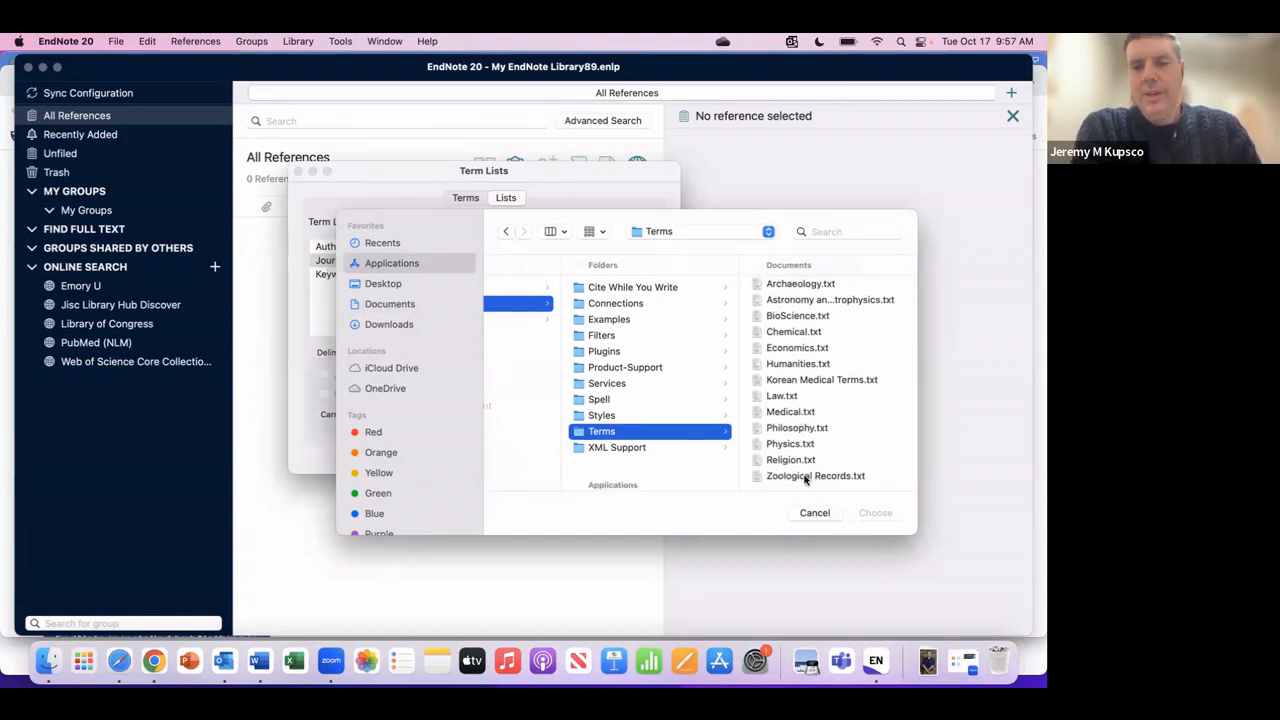
scroll(804, 478, up, 1)
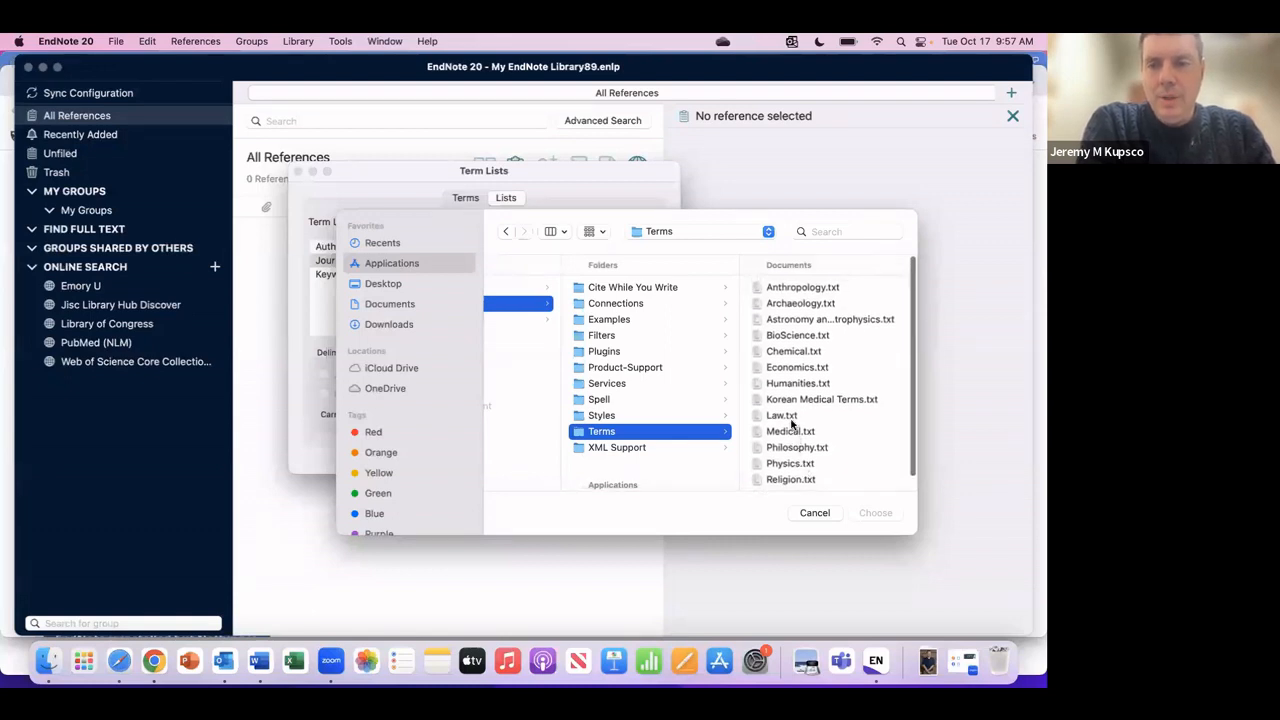
click(794, 434)
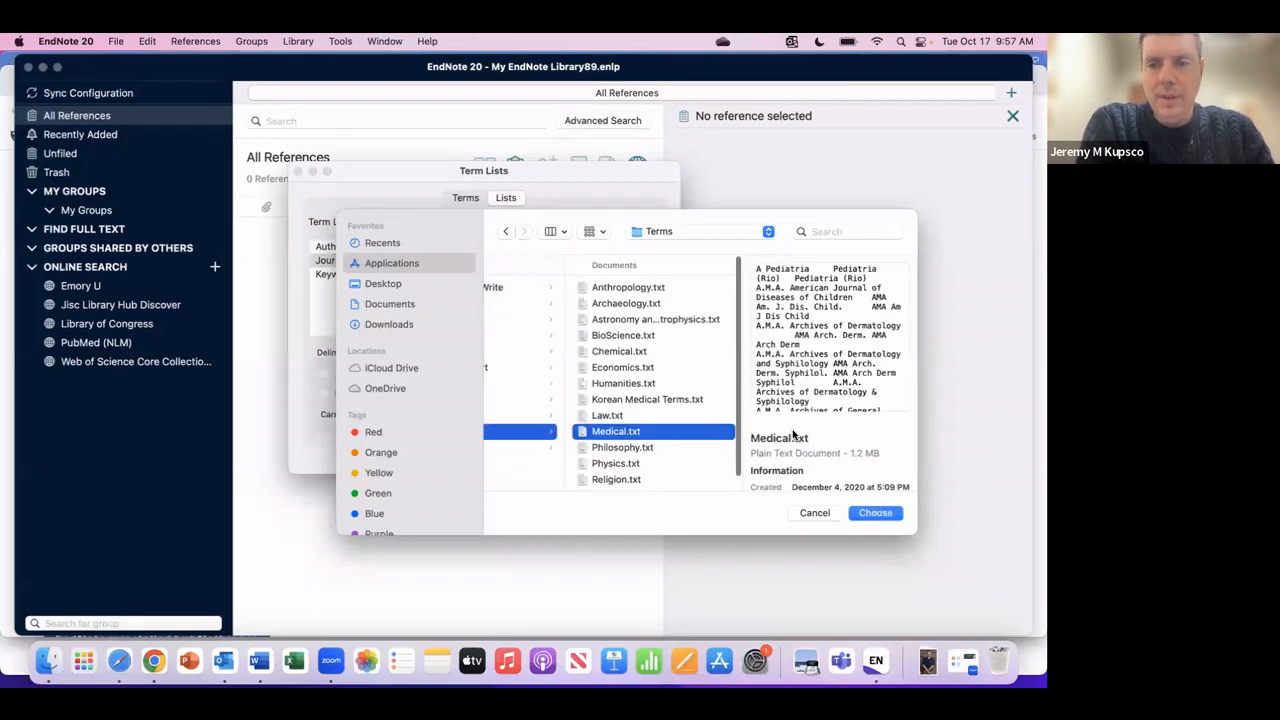
click(876, 513)
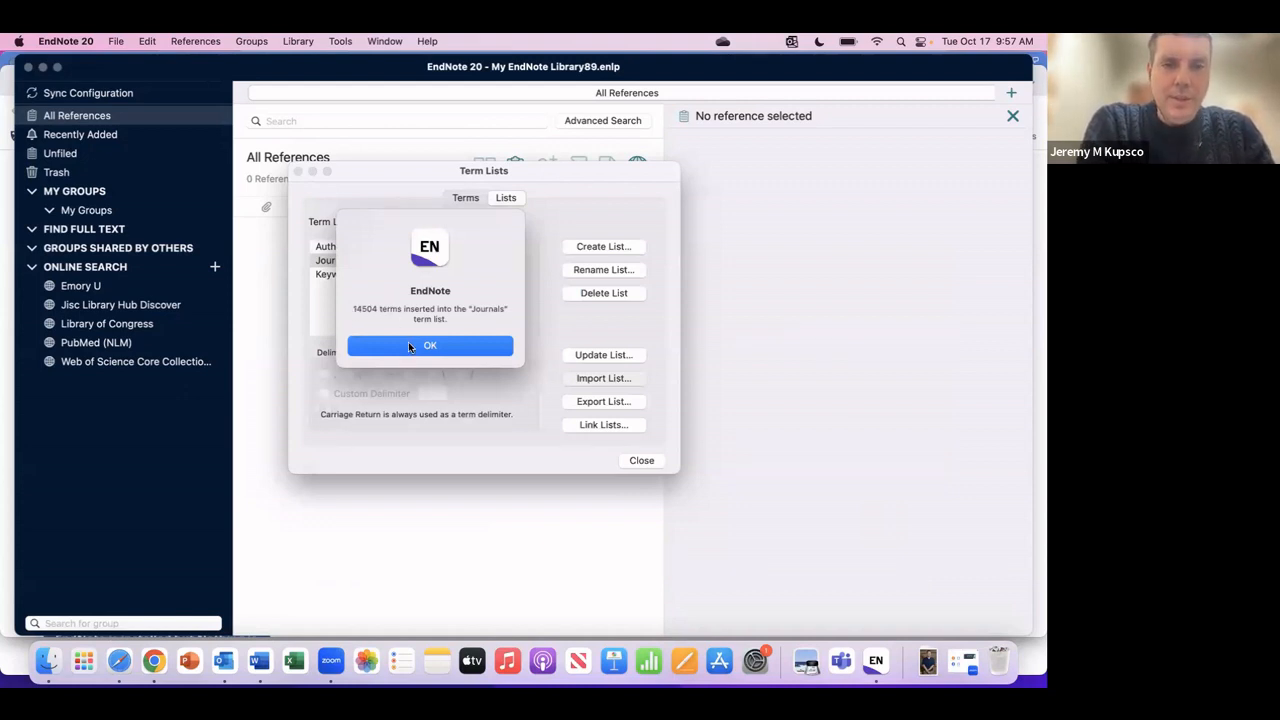
click(412, 345)
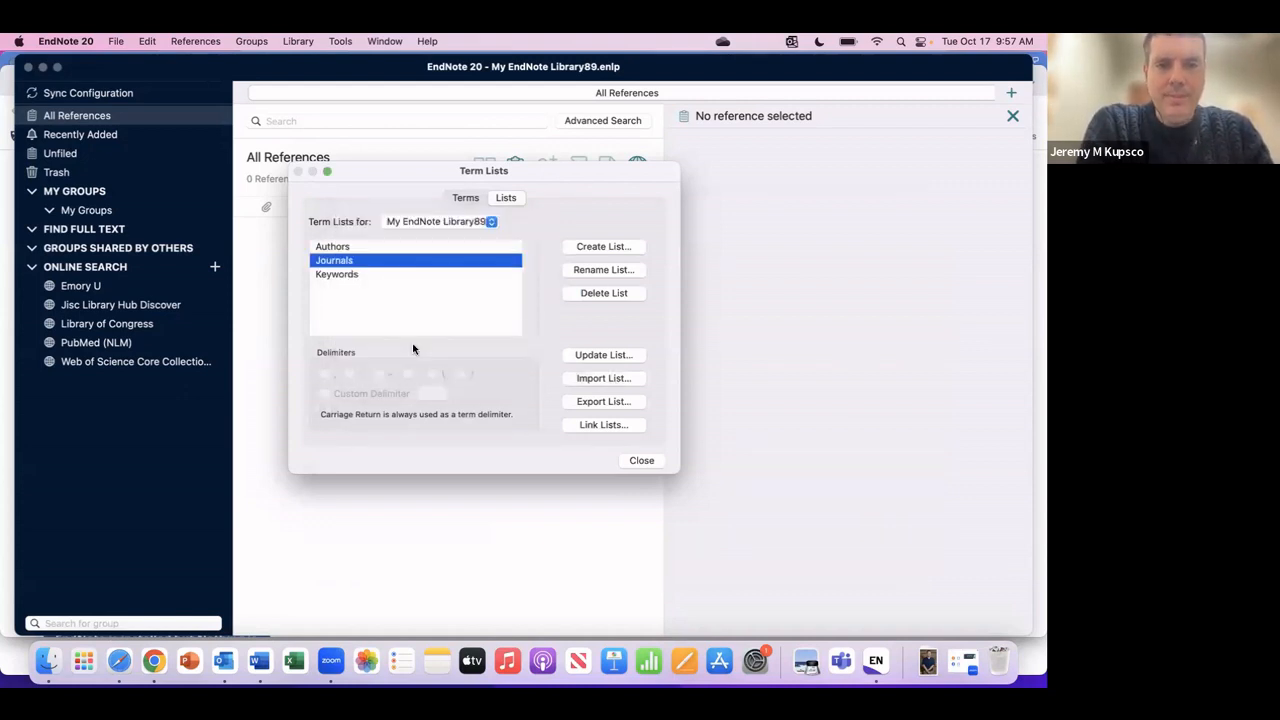
click(640, 461)
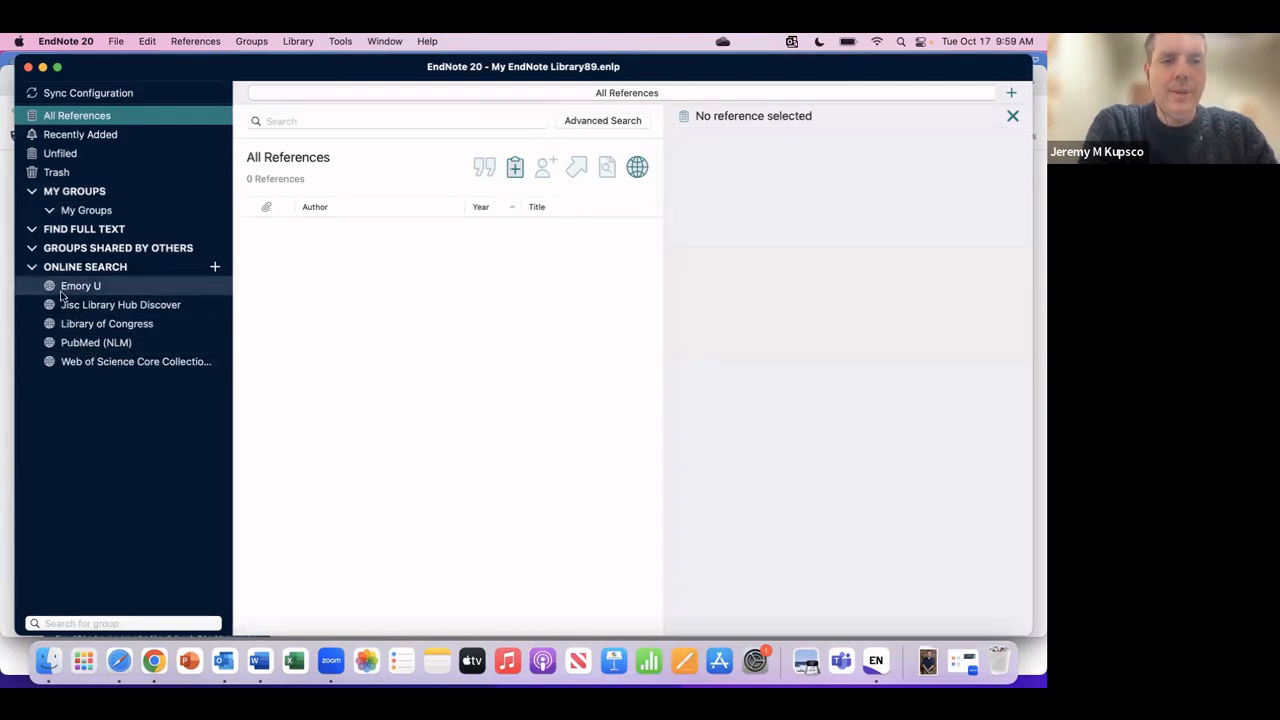
Step: Run an online search of PubMed (NLM) for references whose Author field contains the author's surname and initials
click(107, 346)
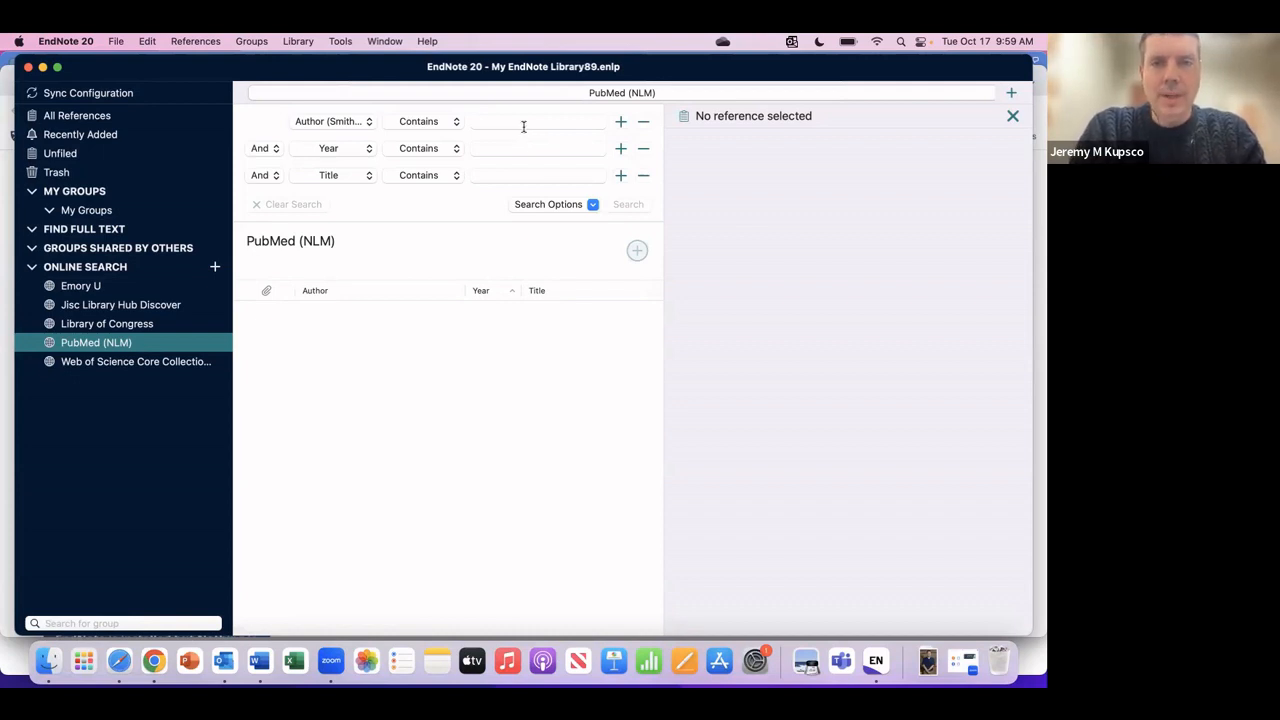
click(523, 126)
text(Kupsco)
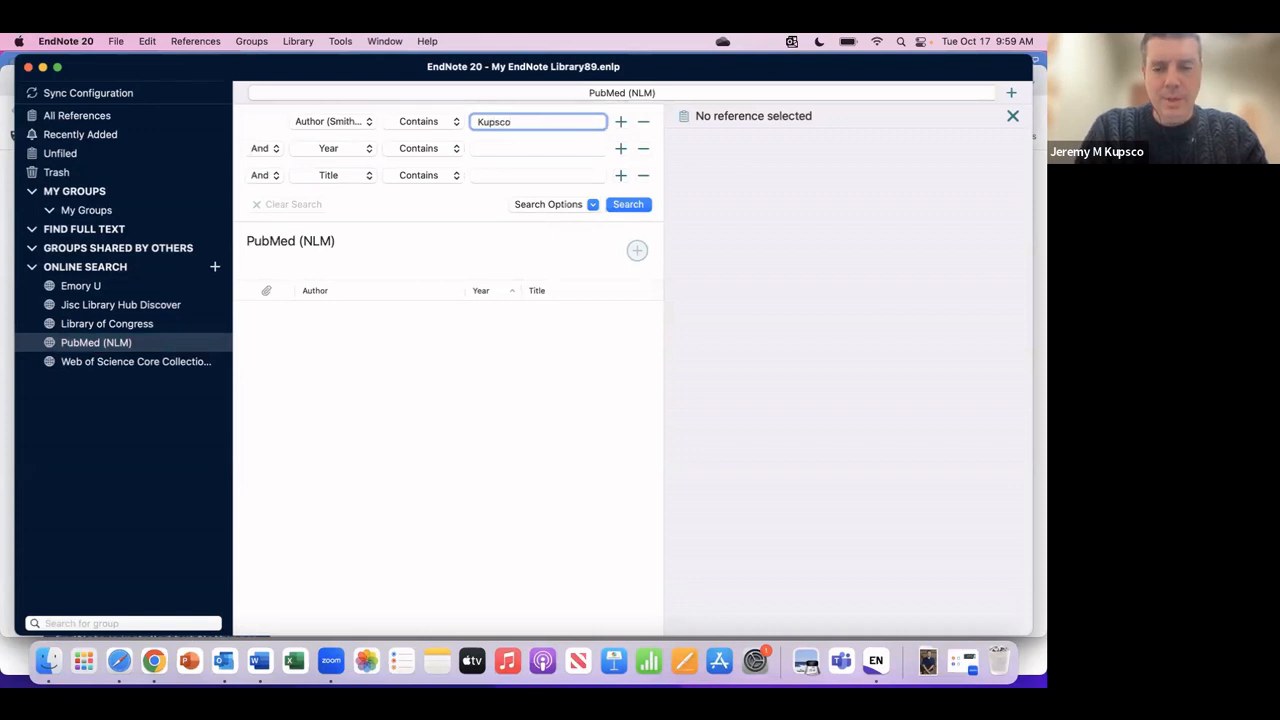
text(, JM)
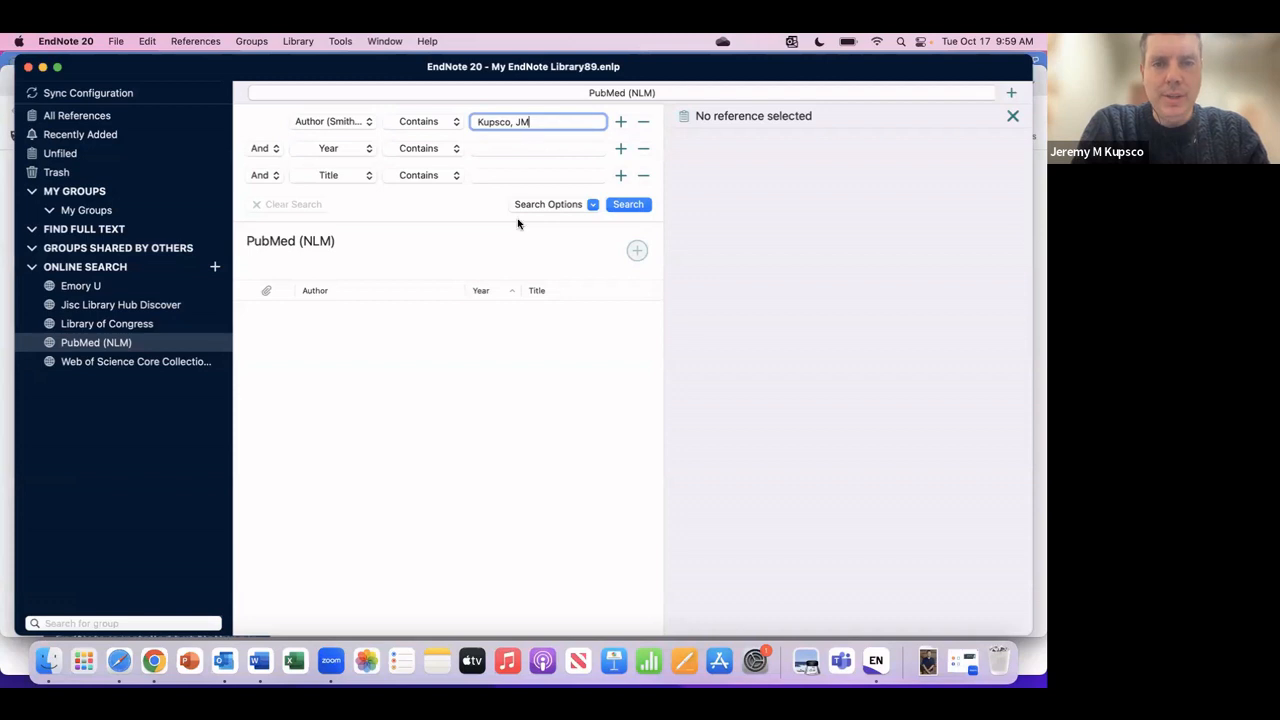
click(629, 206)
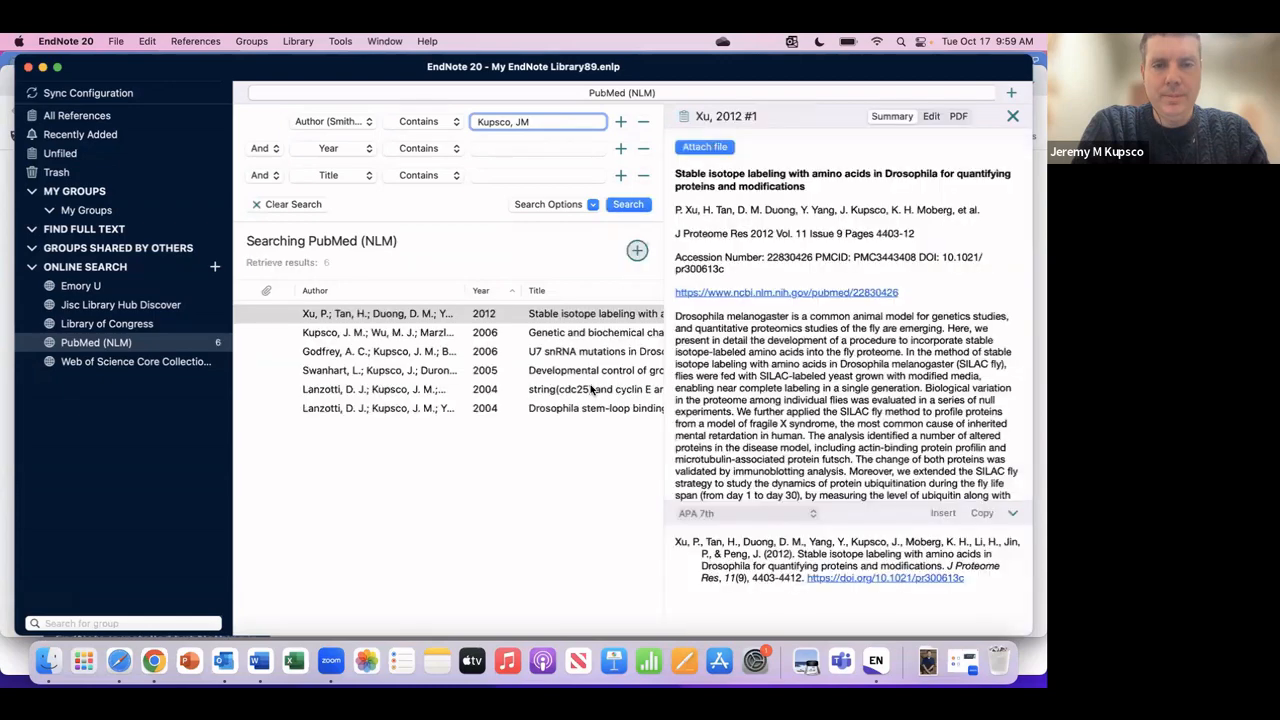
scroll(445, 391, right, 3)
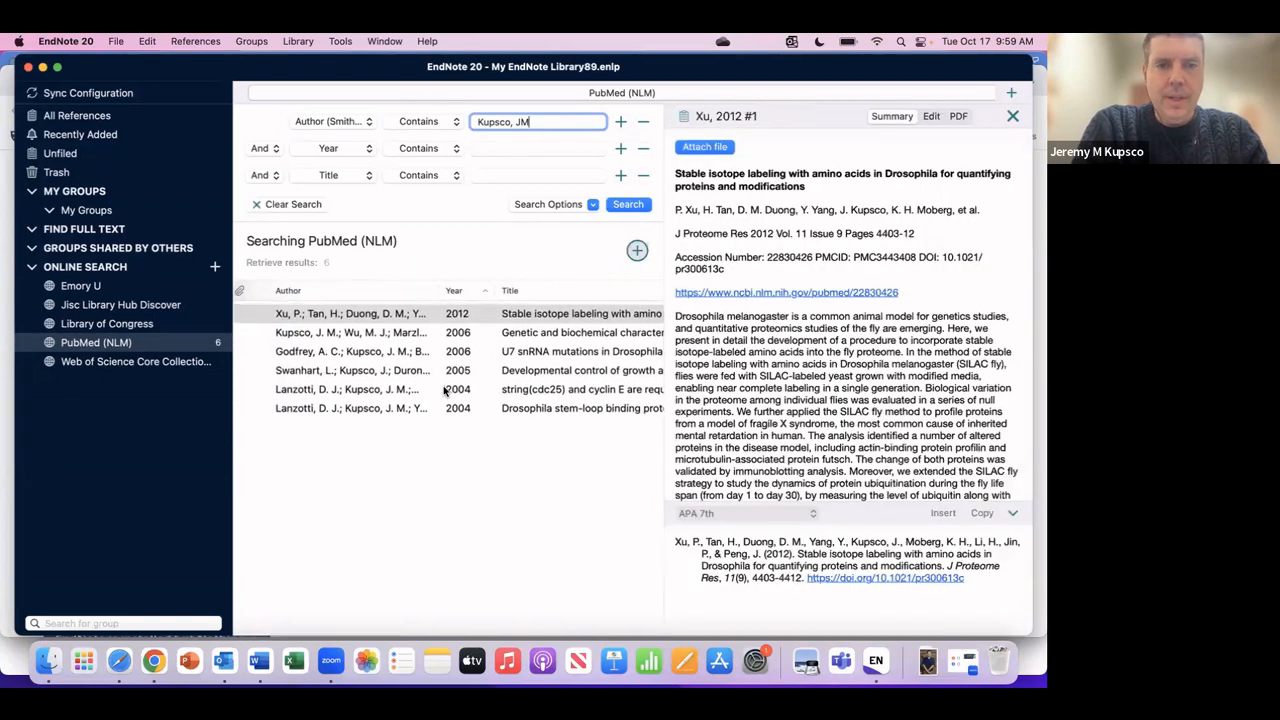
scroll(445, 391, left, 3)
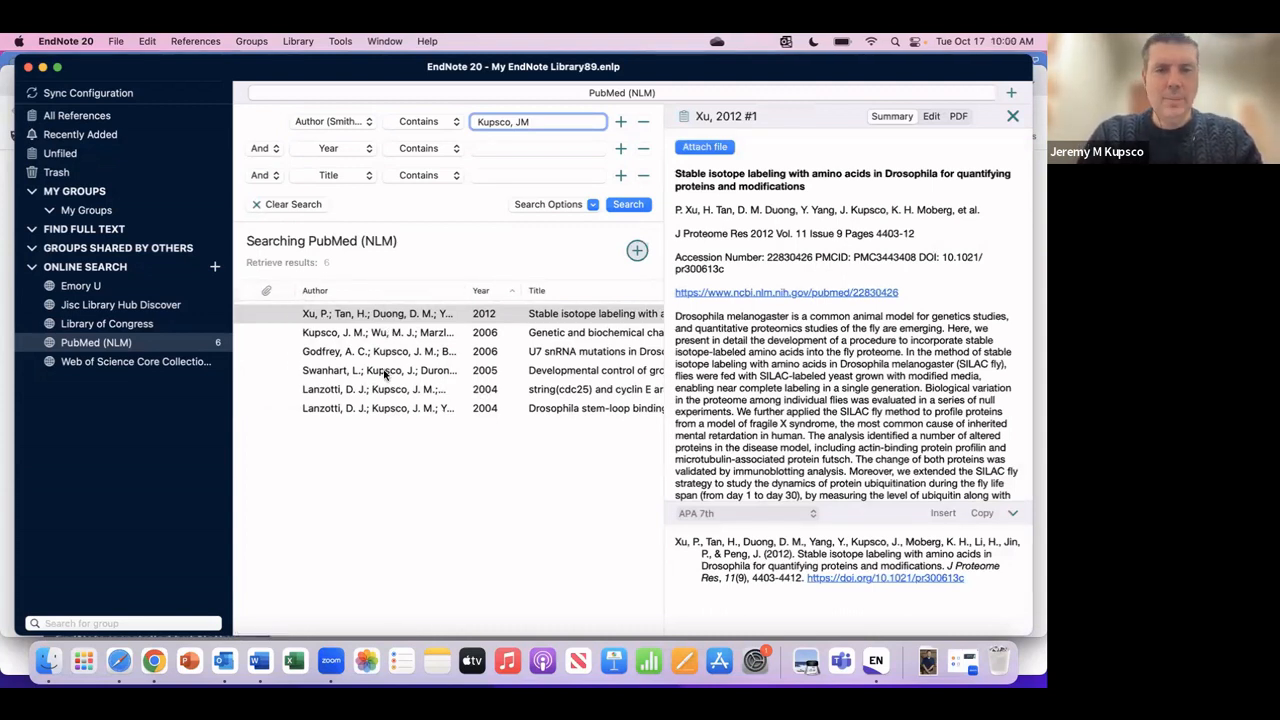
Step: Select all the references found in the PubMed (NLM) search and add them to the library
super+click(377, 408)
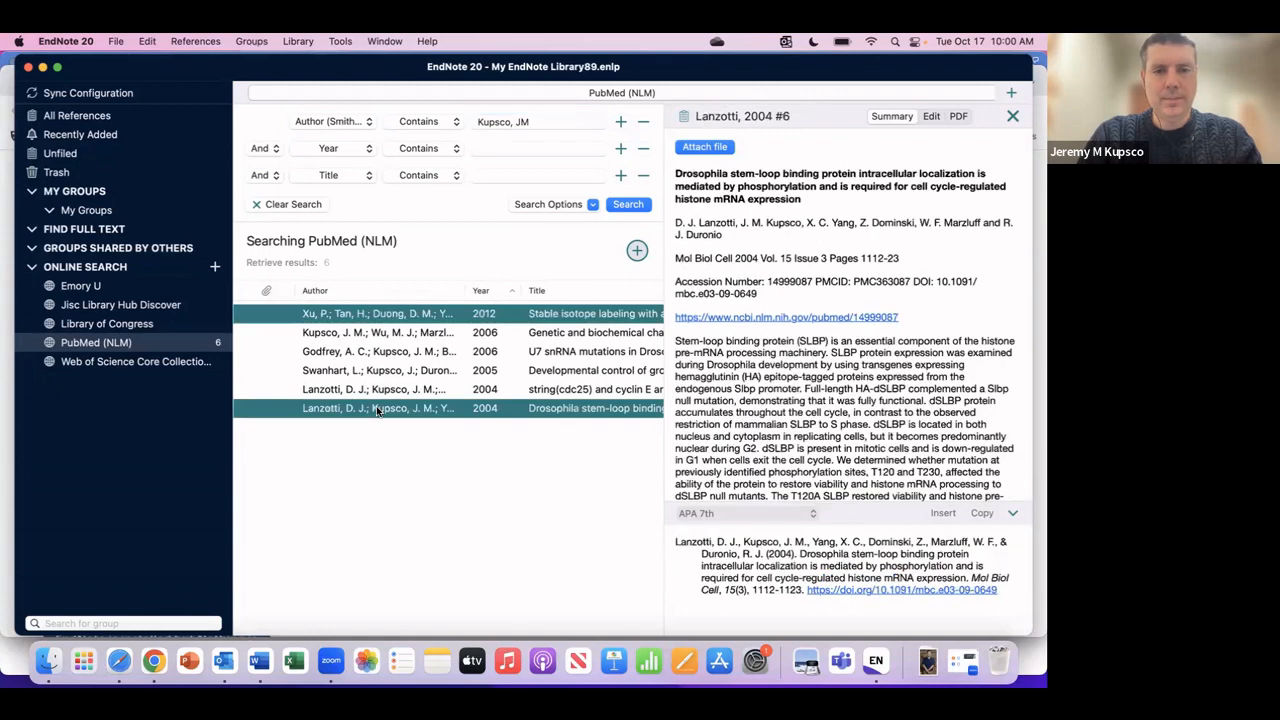
super+click(376, 392)
super+click(376, 370)
super+click(376, 351)
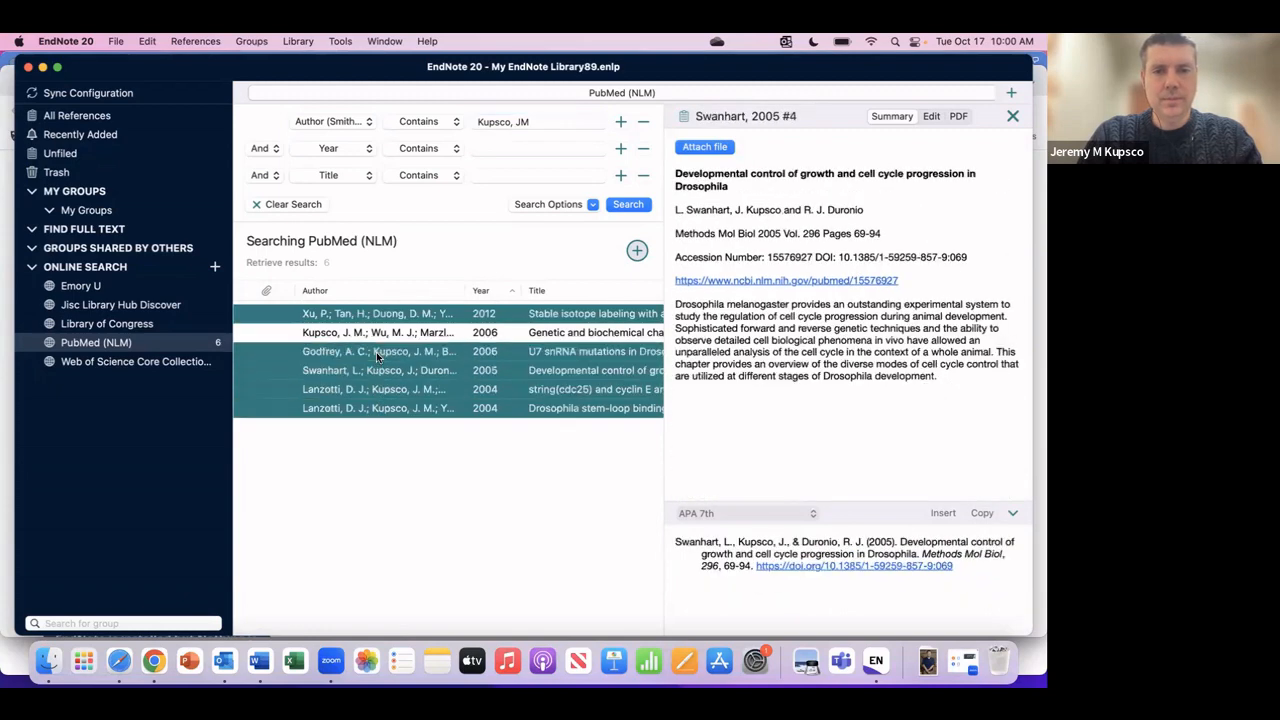
super+click(376, 332)
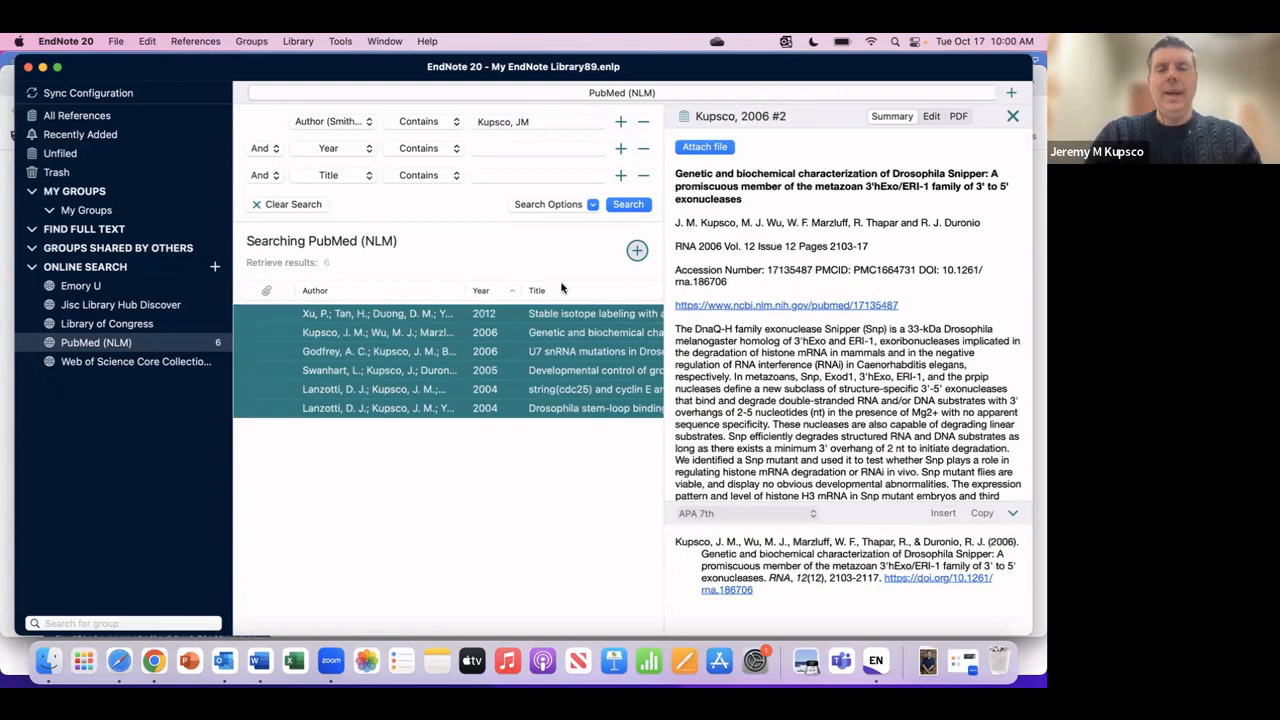
click(637, 251)
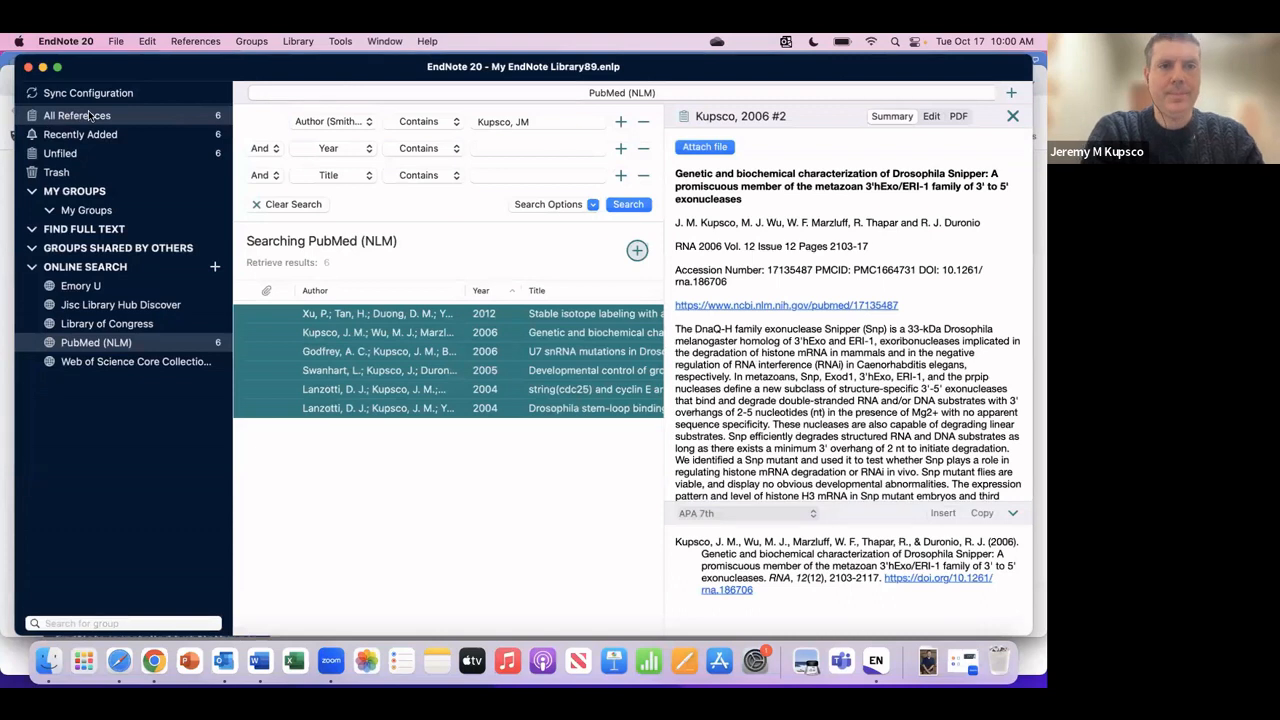
scroll(472, 354, right, 5)
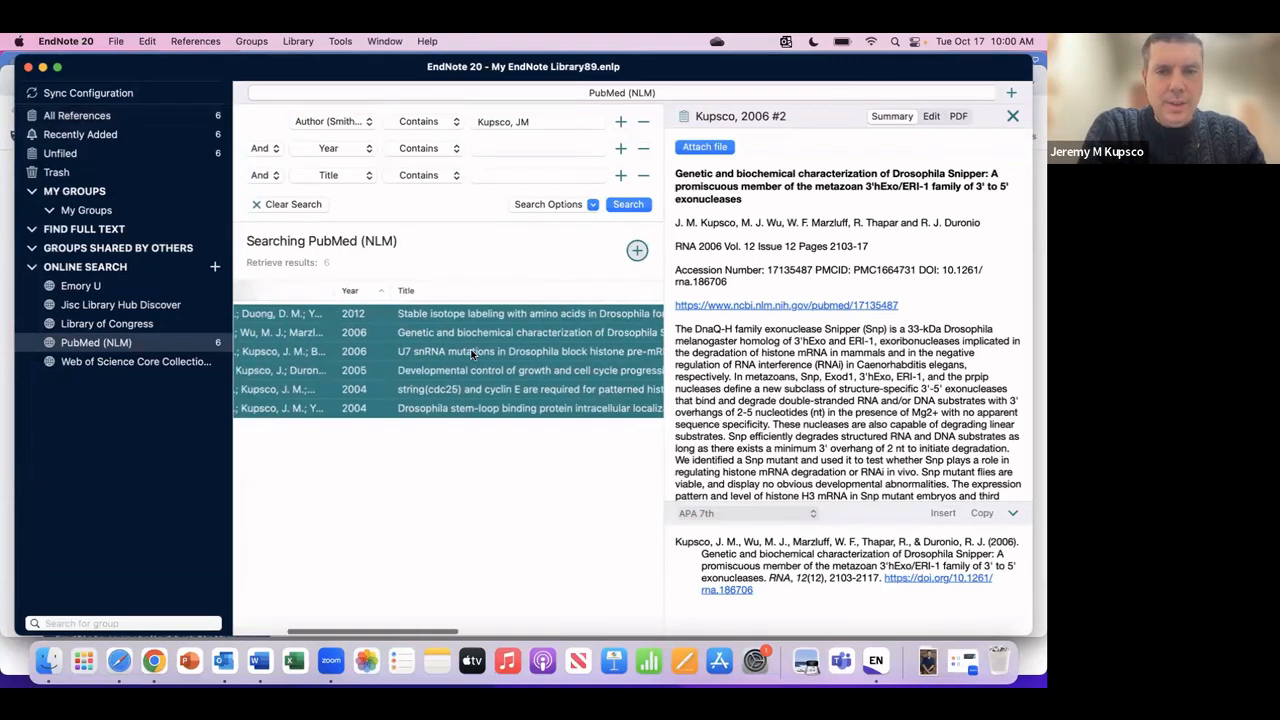
scroll(472, 354, right, 5)
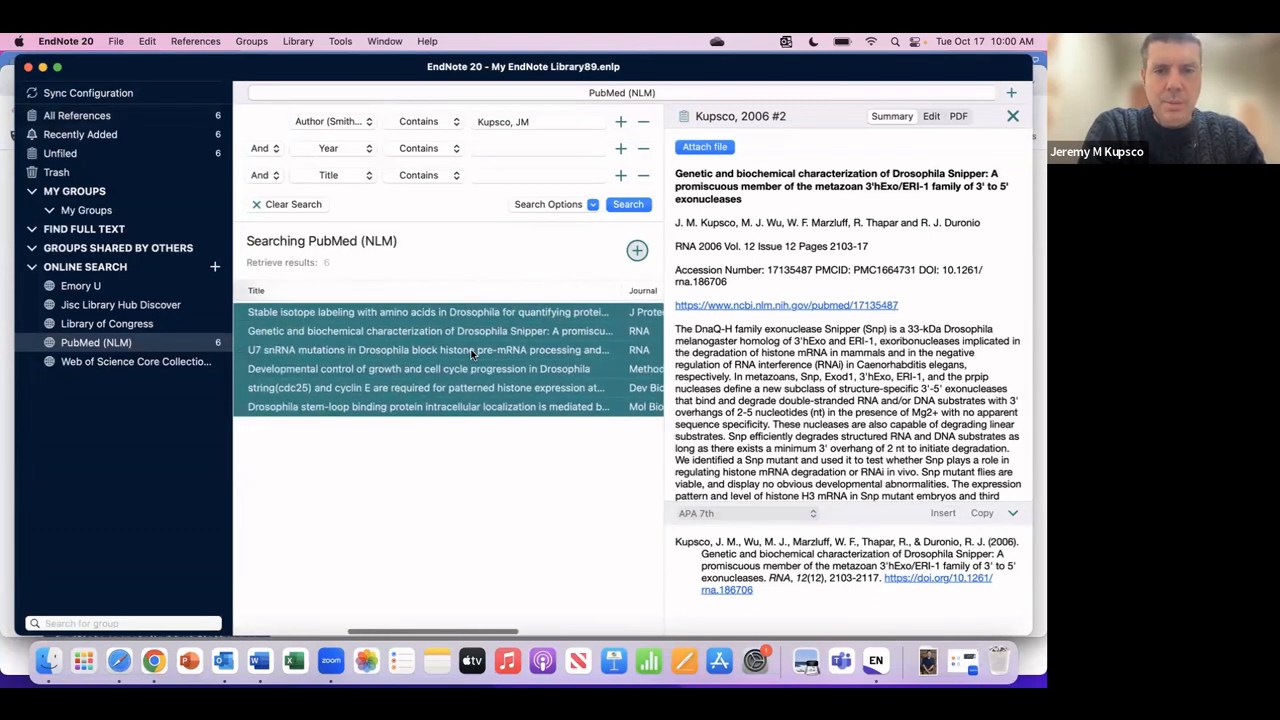
scroll(472, 354, left, 5)
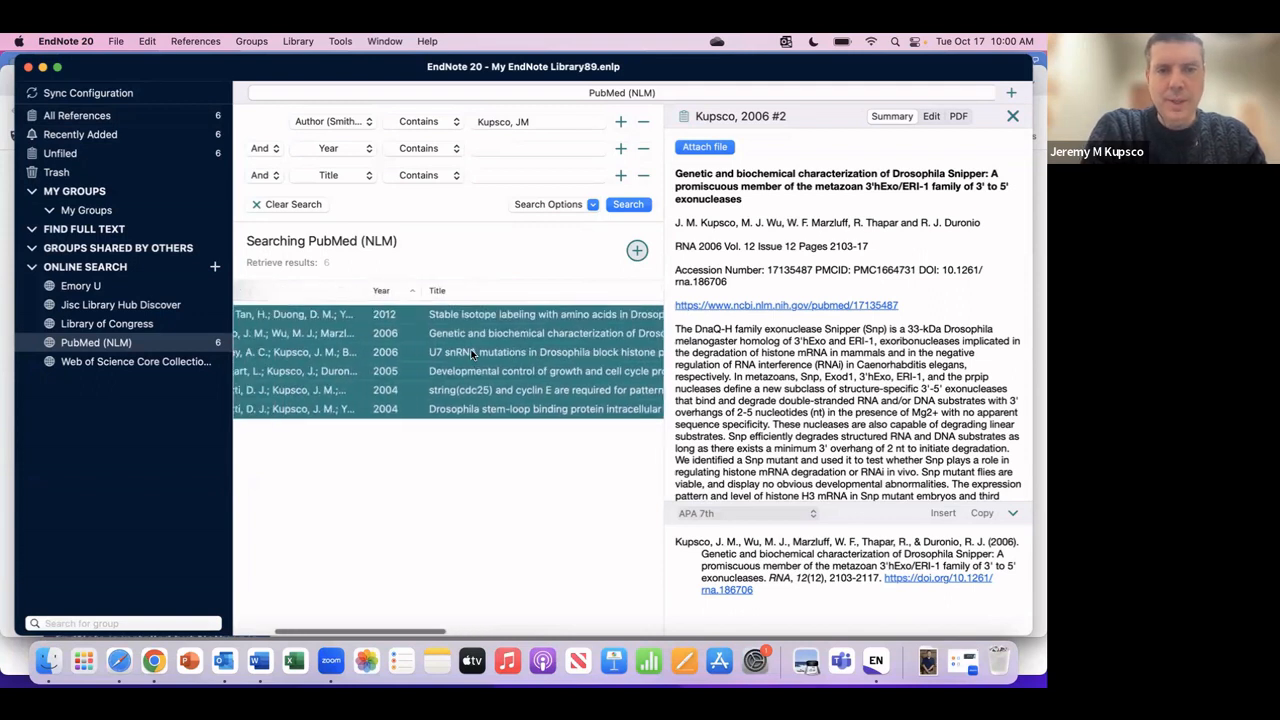
scroll(472, 354, left, 5)
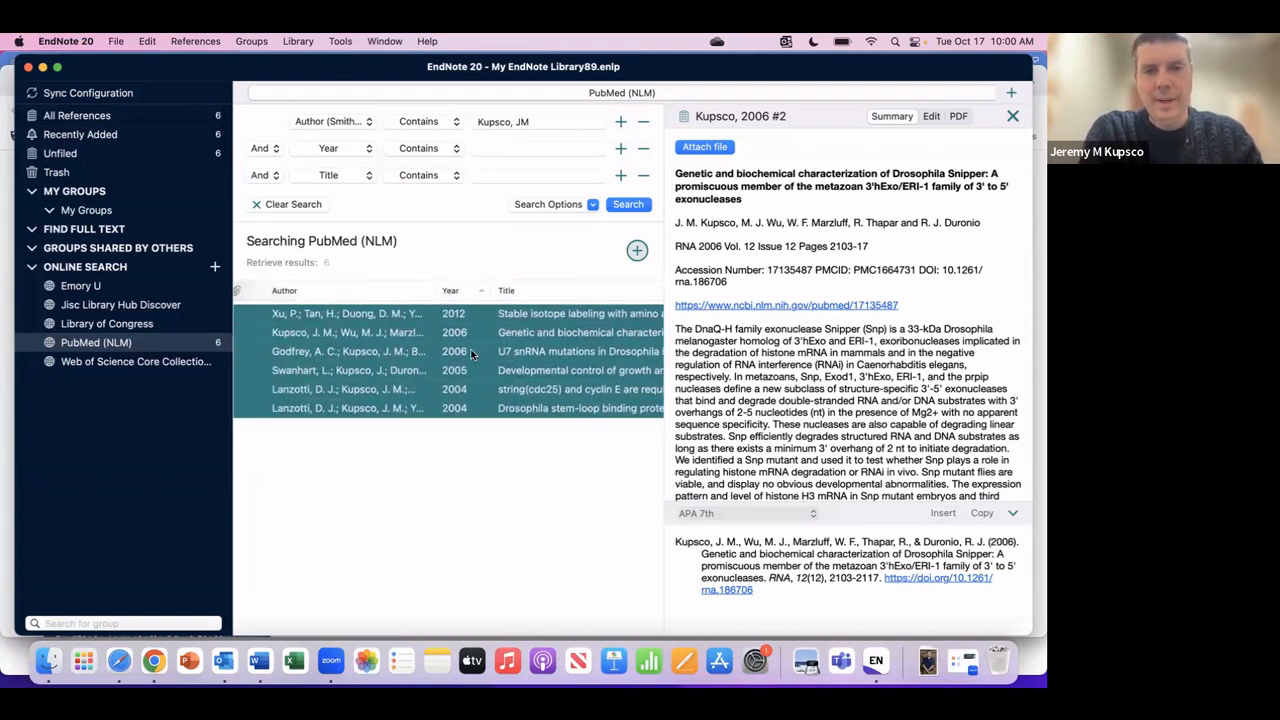
scroll(480, 354, left, 2)
scroll(488, 354, left, 1)
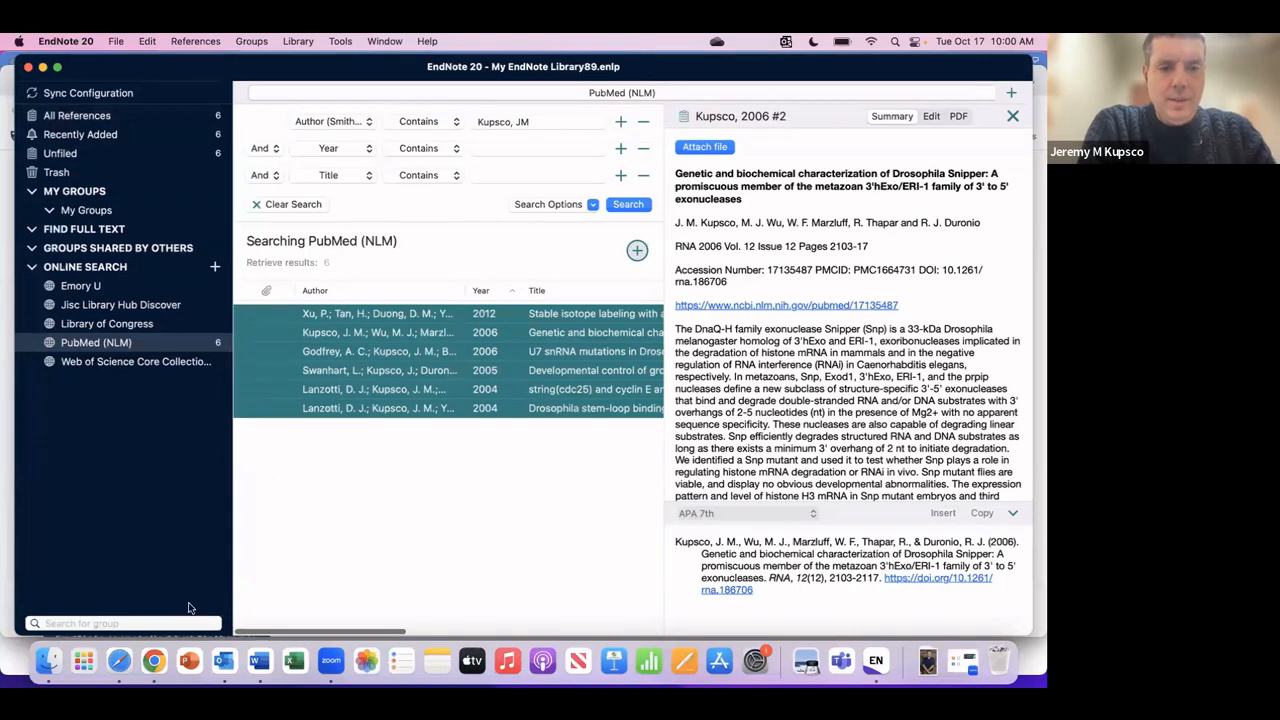
Step: Switch to Chrome and open PubMed from the Quick Links on the Woodruff Health Sciences Center Library site
click(154, 661)
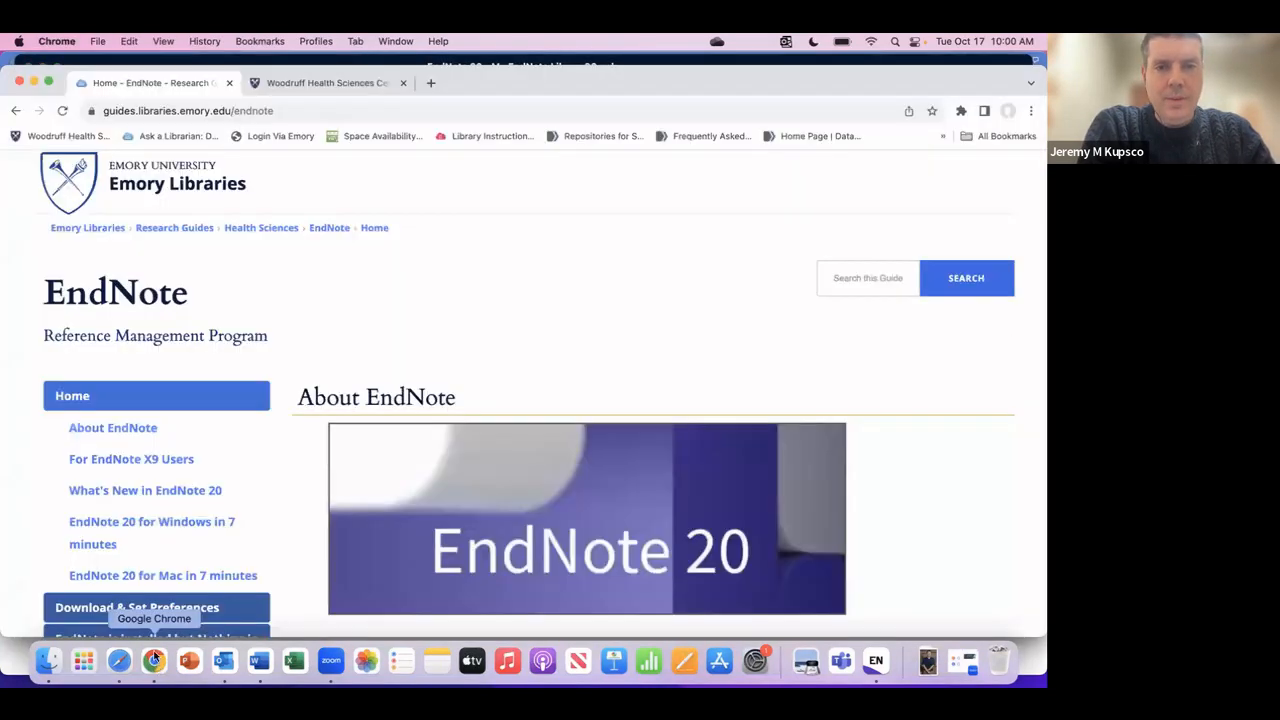
click(273, 85)
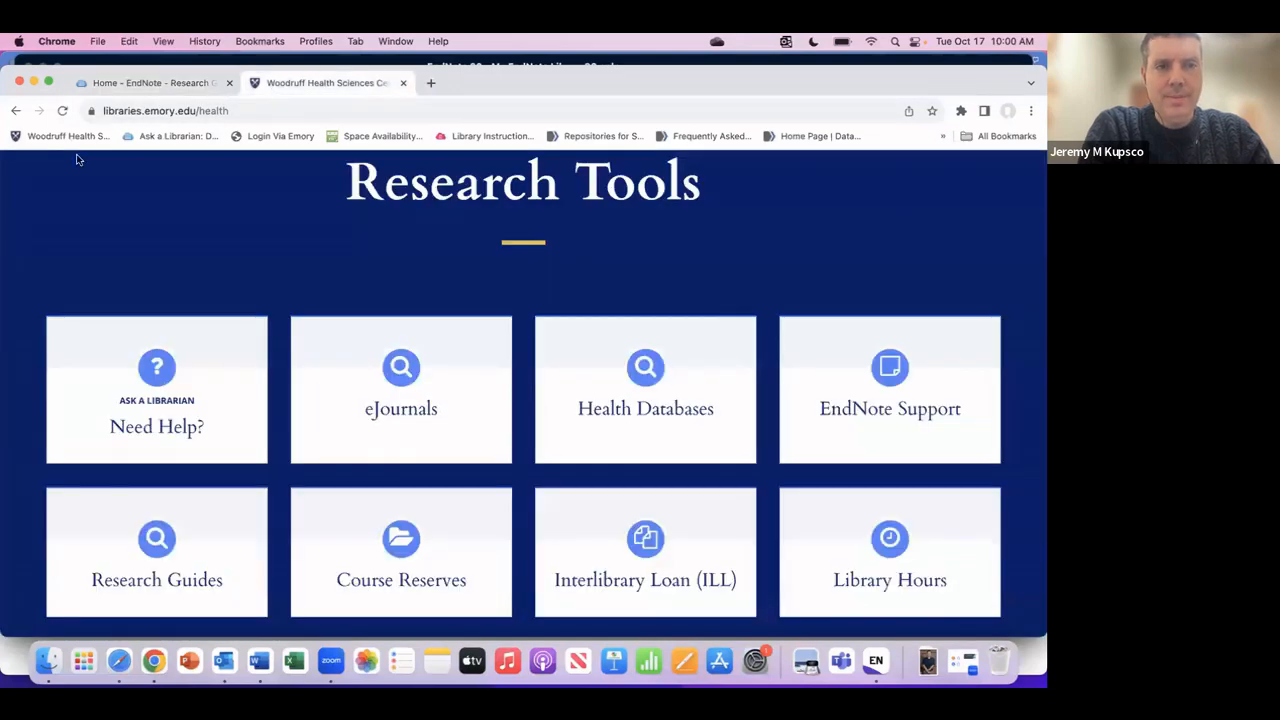
scroll(292, 296, up, 10)
scroll(292, 298, up, 1)
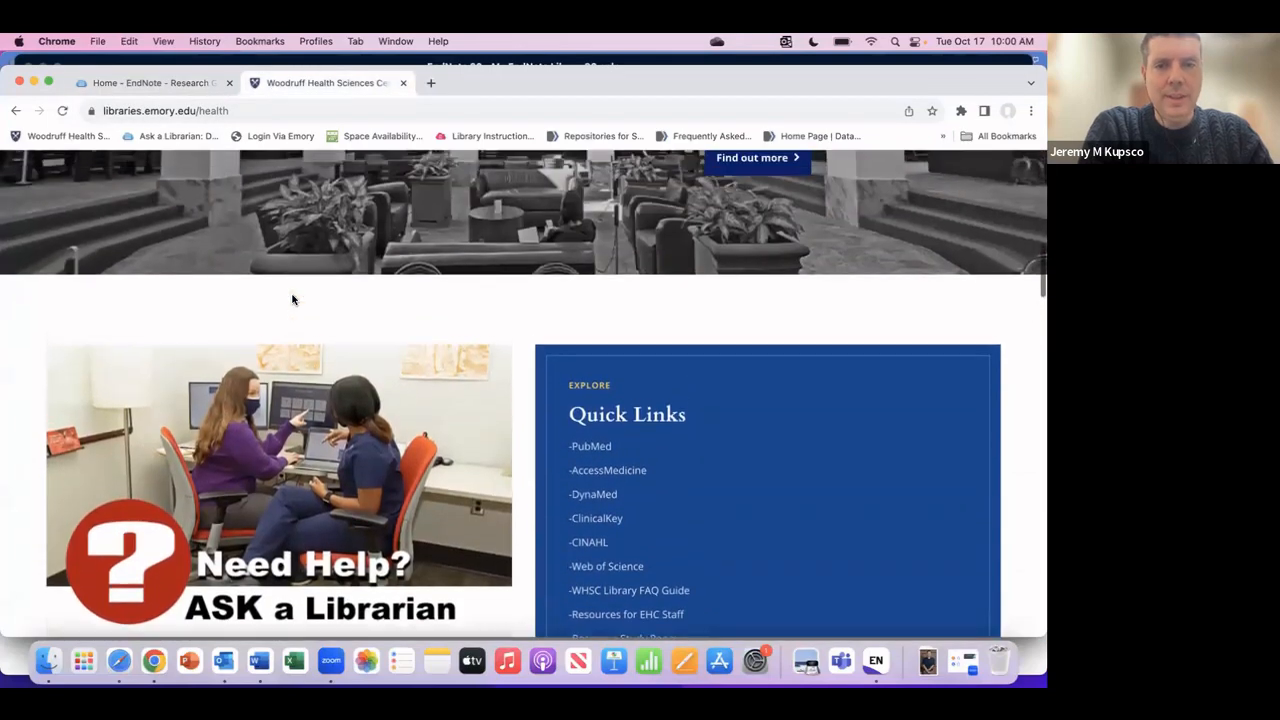
scroll(291, 297, down, 2)
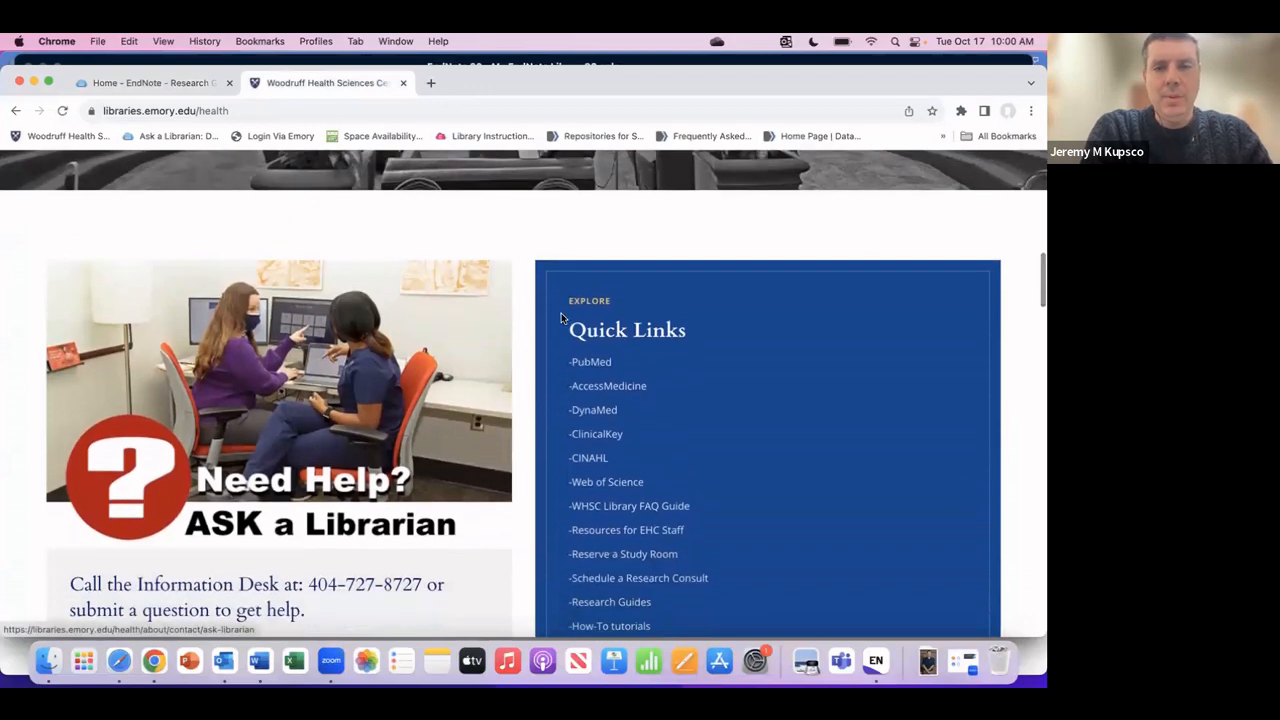
click(587, 364)
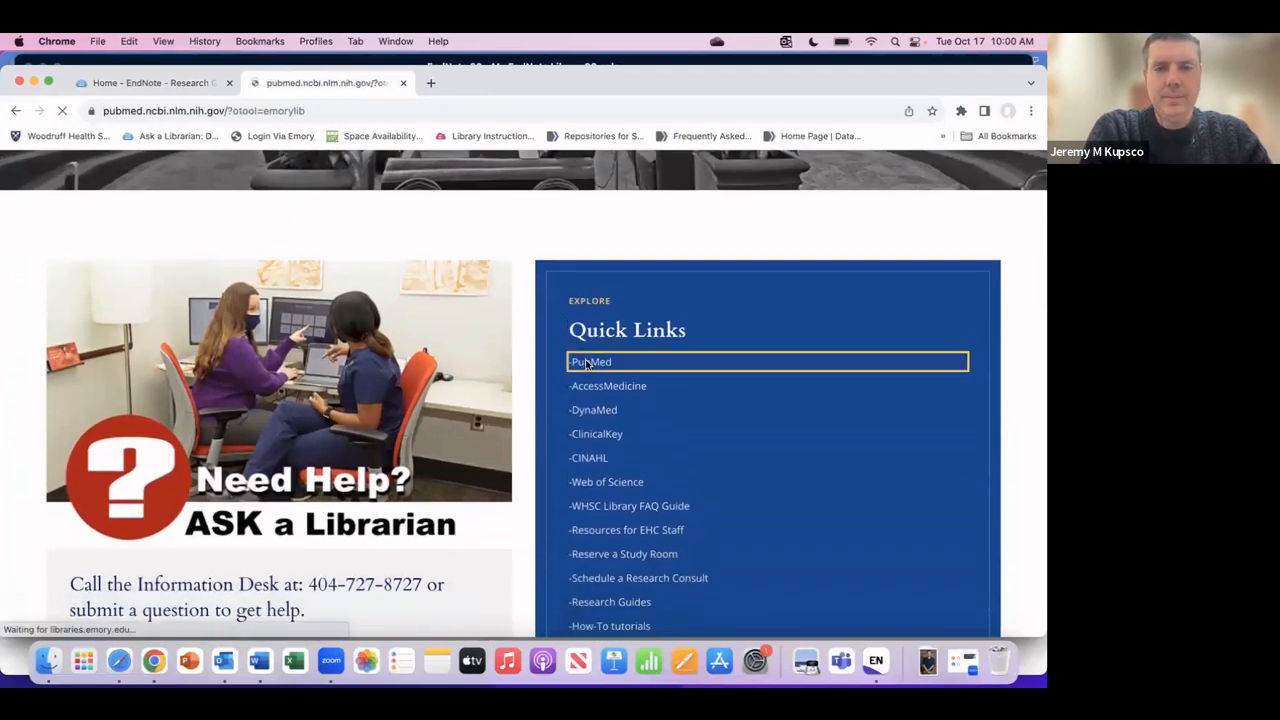
scroll(586, 361, down, 1)
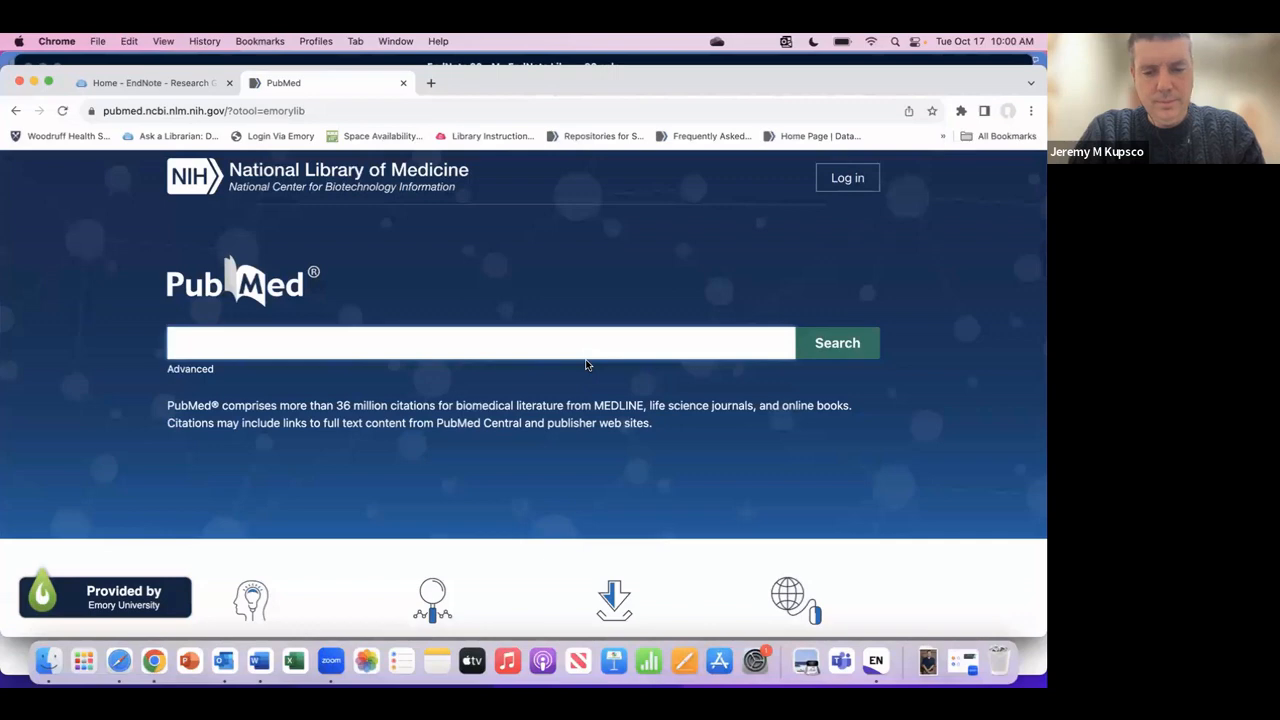
Step: Enter TBX5 as the PubMed search term and run the suggested search "holt oram tbx5"
text(TBX%)
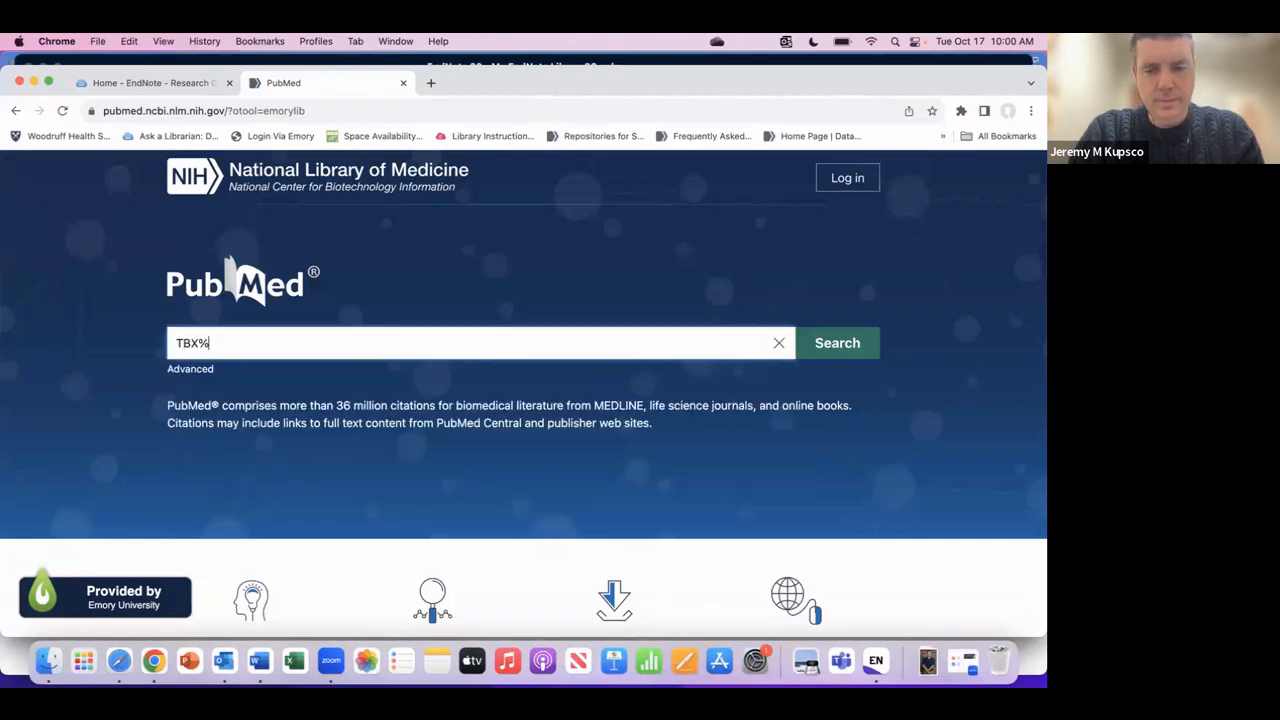
key(BackSpace)
text(5)
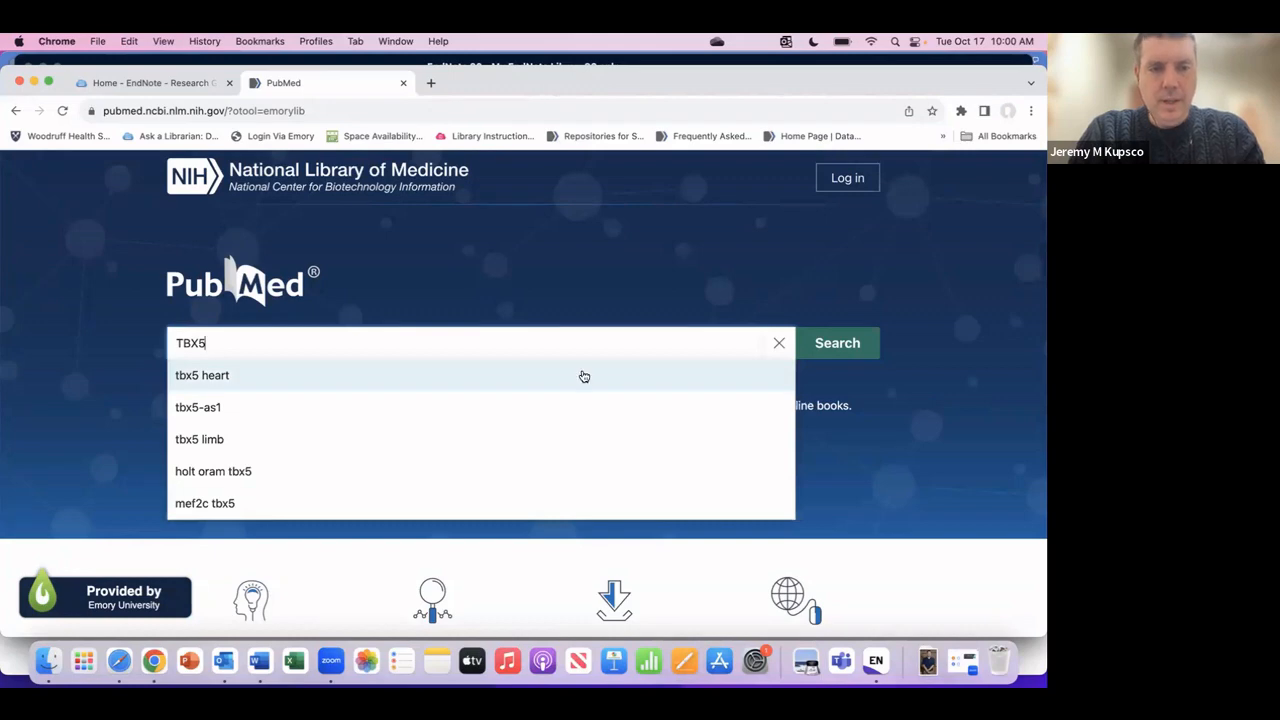
click(443, 471)
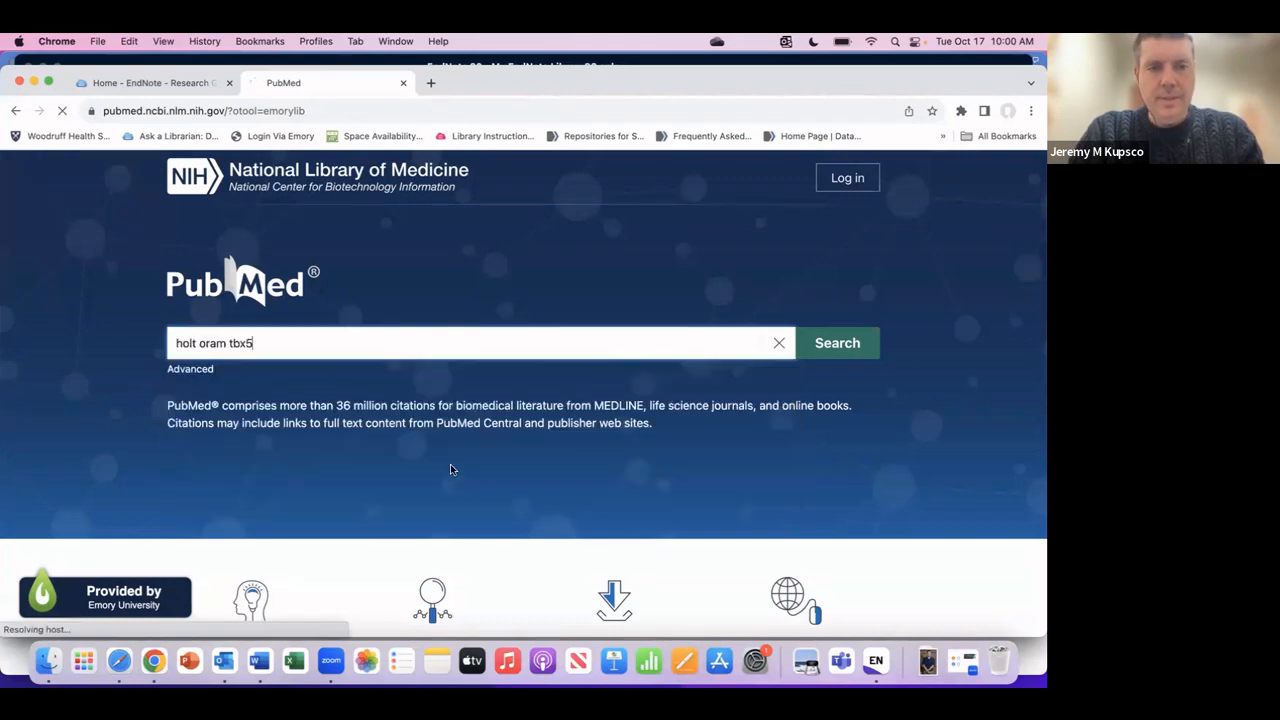
Step: Look through the first articles in the PubMed results and their Download PDF and View Complete Issue links
scroll(853, 421, down, 2)
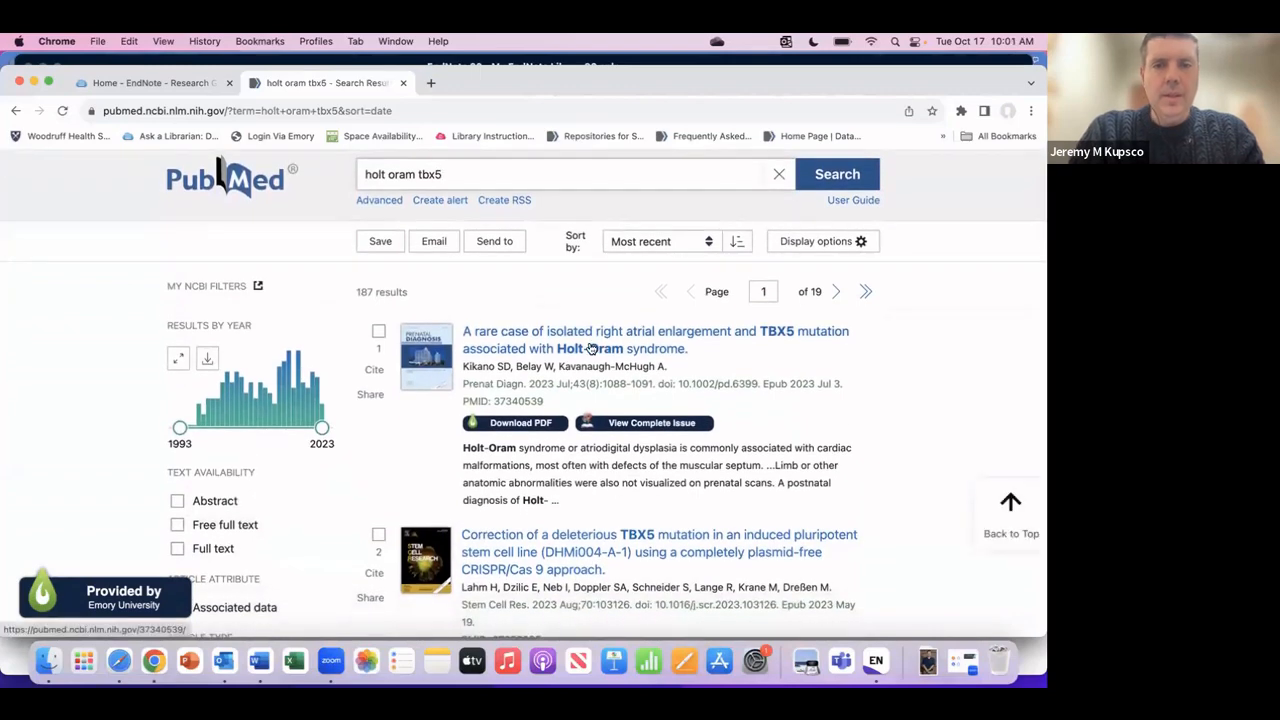
scroll(481, 322, down, 1)
scroll(483, 322, down, 2)
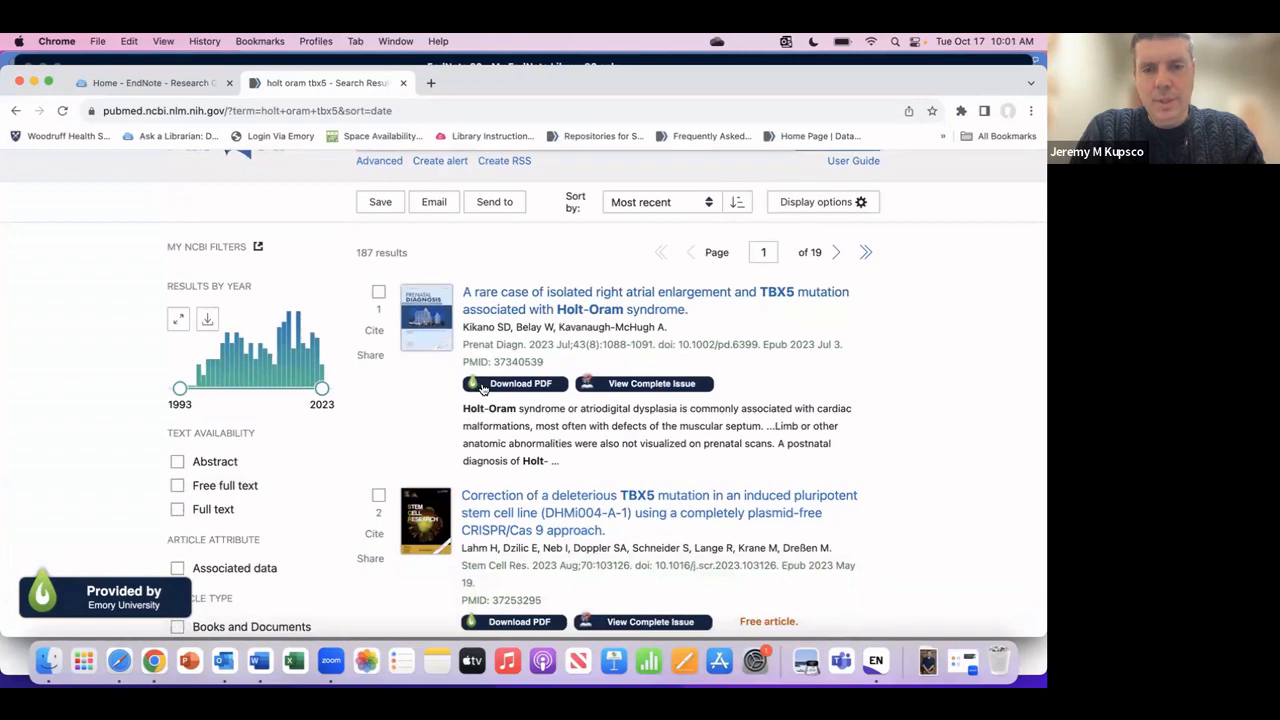
scroll(483, 388, down, 2)
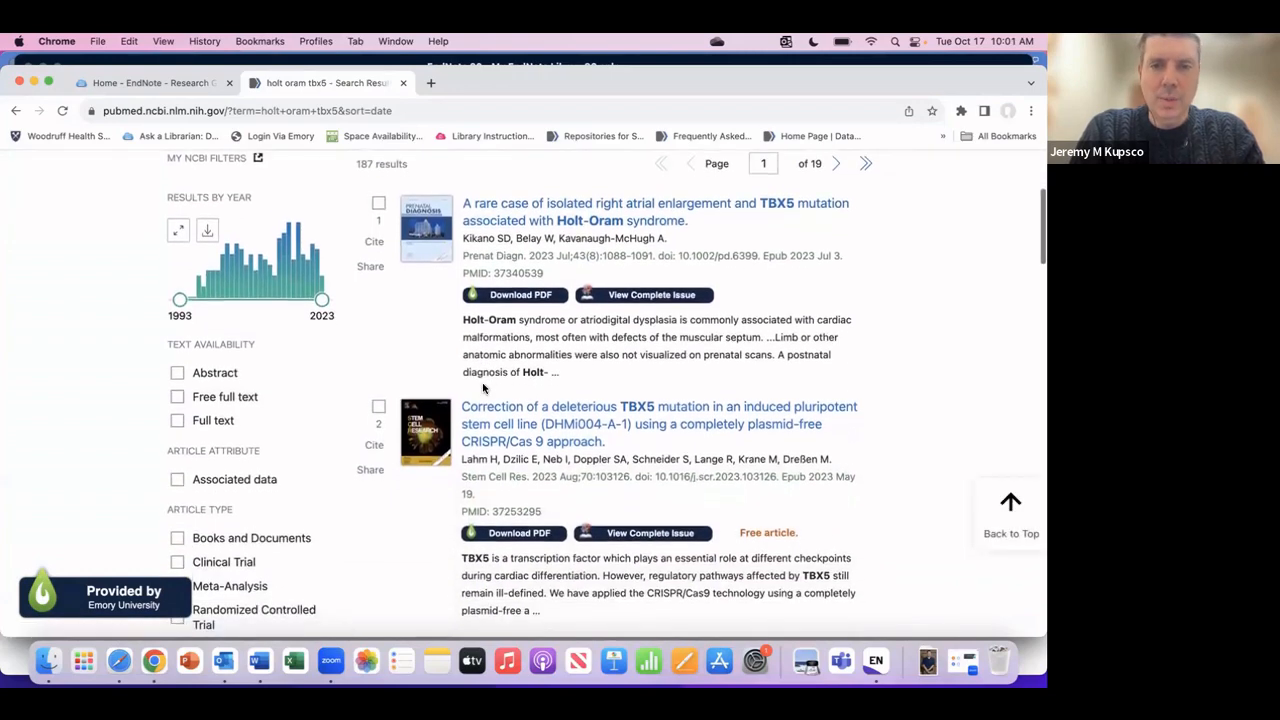
scroll(483, 388, down, 4)
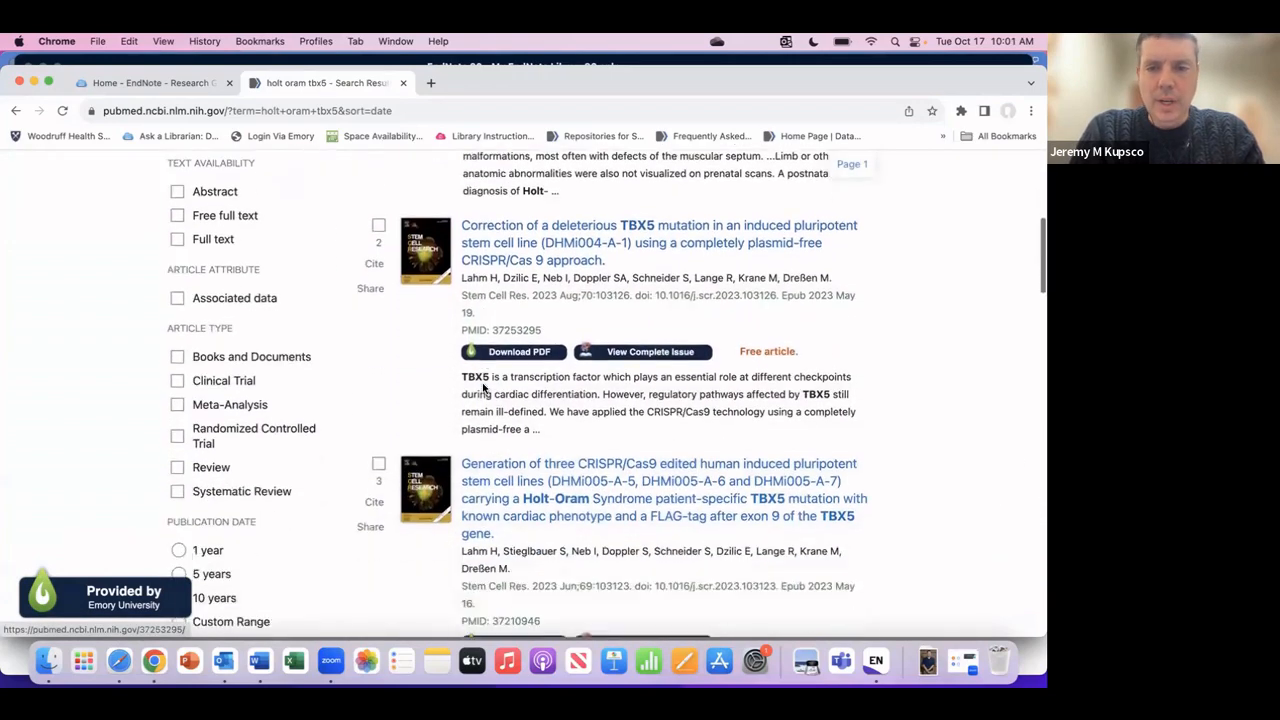
scroll(483, 388, down, 5)
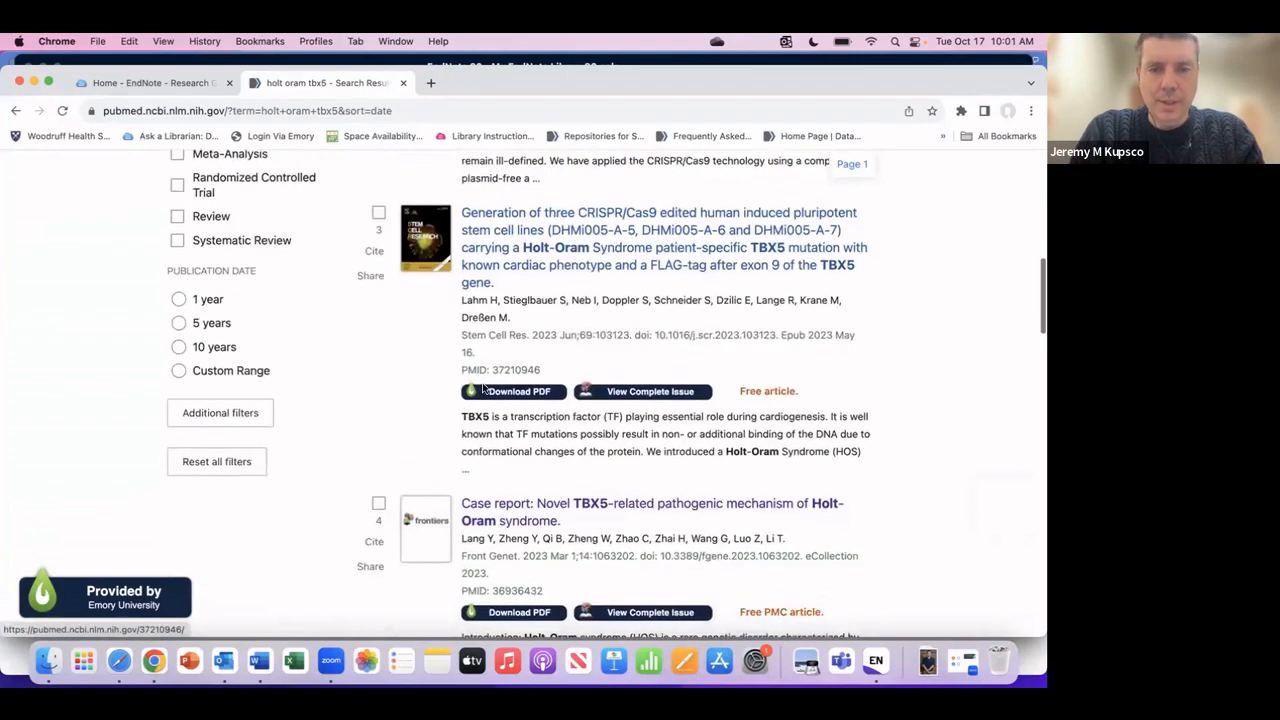
scroll(483, 388, up, 12)
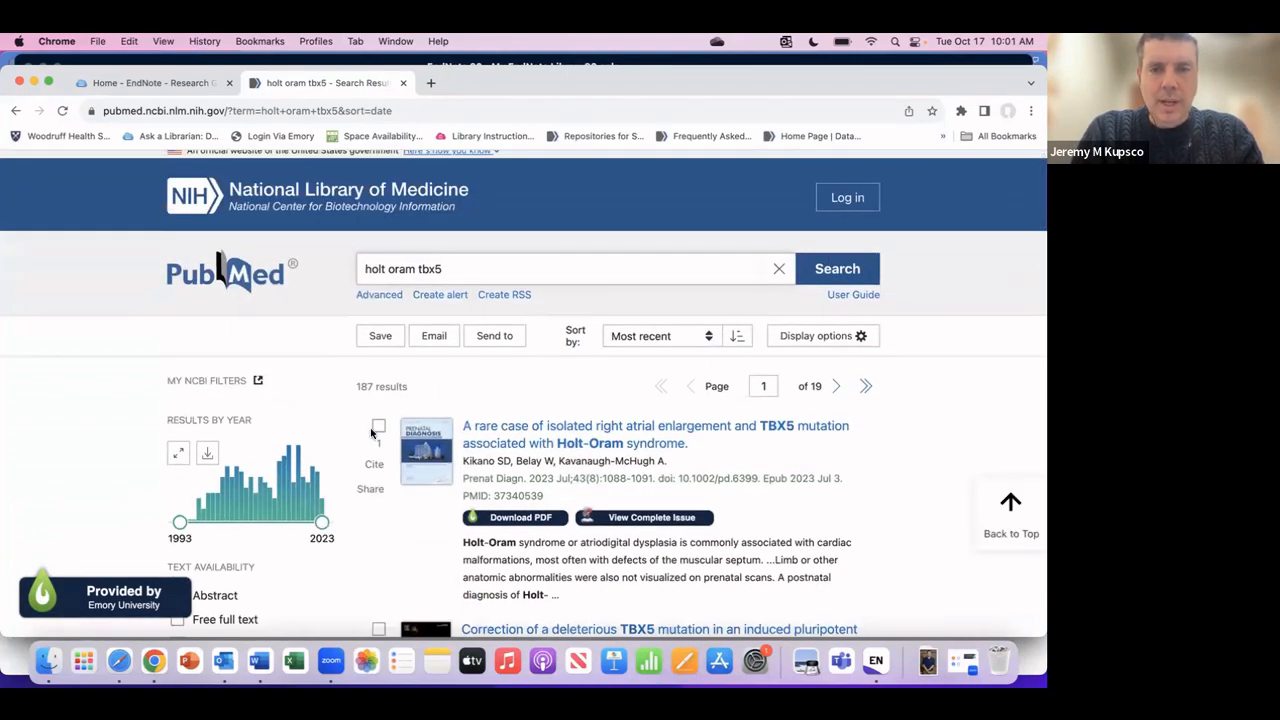
Step: Select all ten articles on the first page of the "holt oram tbx5" PubMed results
scroll(370, 435, down, 1)
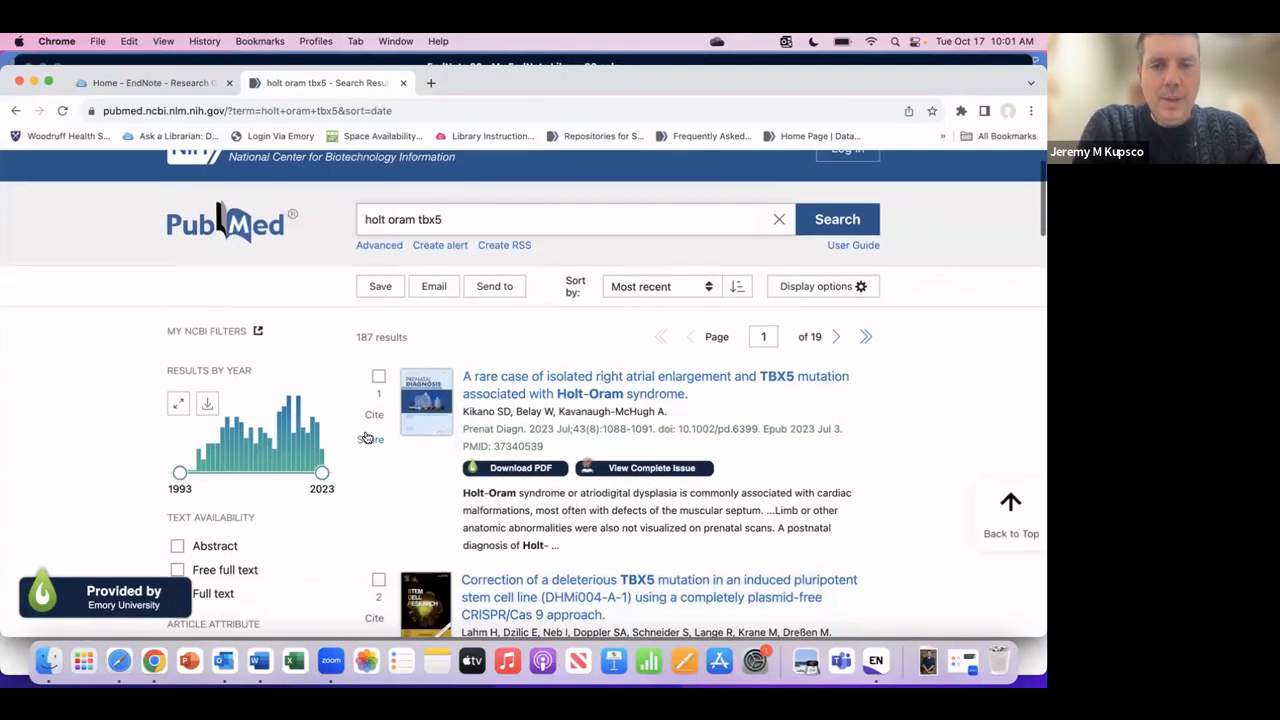
scroll(368, 438, down, 1)
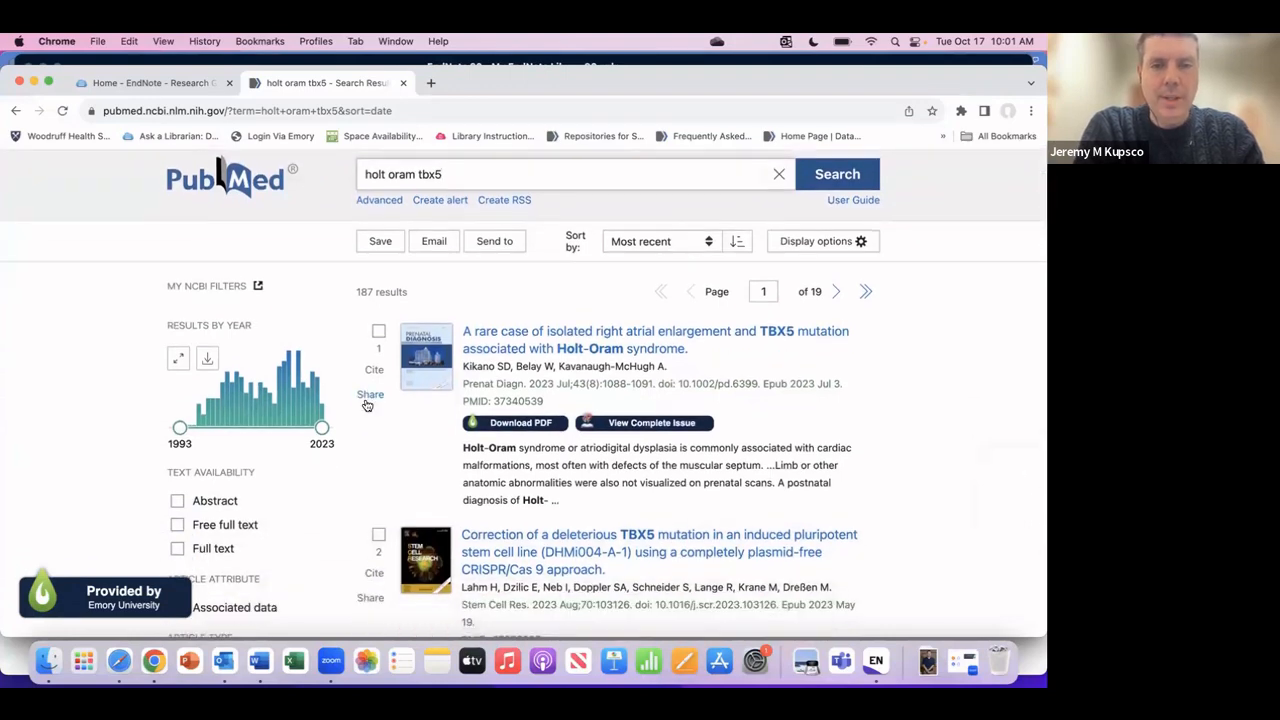
click(378, 331)
scroll(378, 404, down, 2)
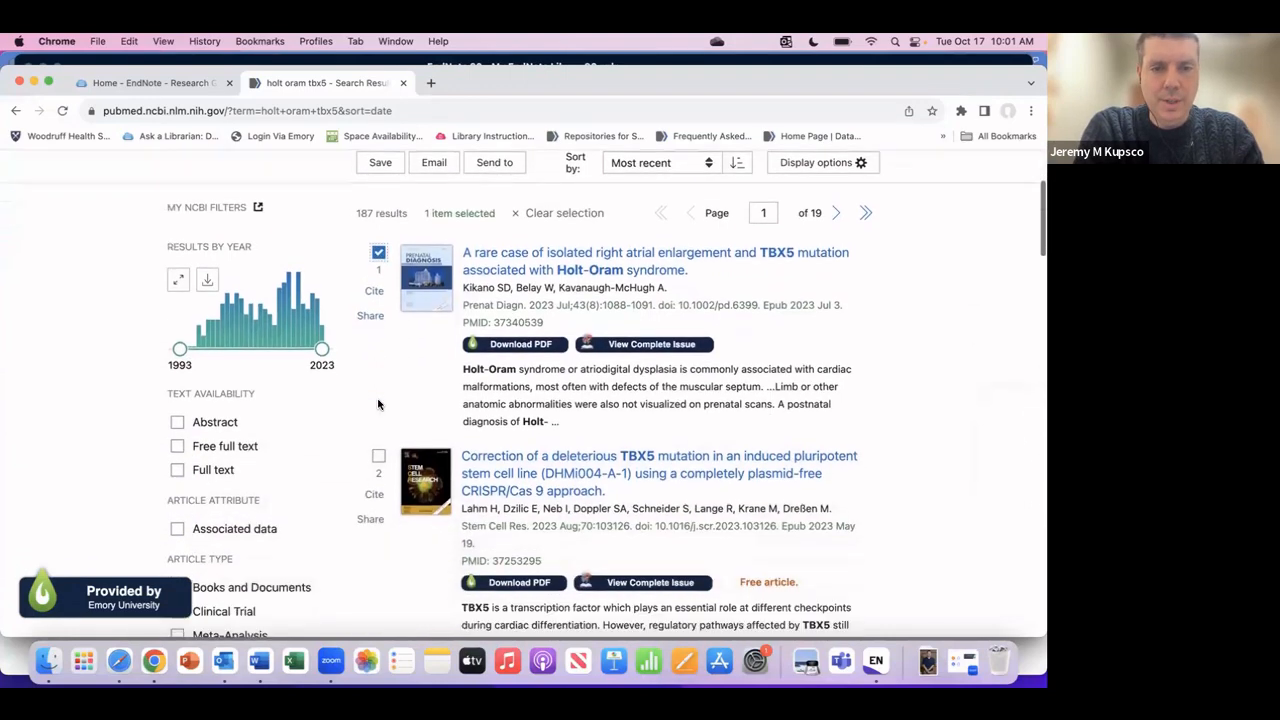
scroll(378, 404, down, 1)
click(378, 398)
scroll(378, 400, down, 3)
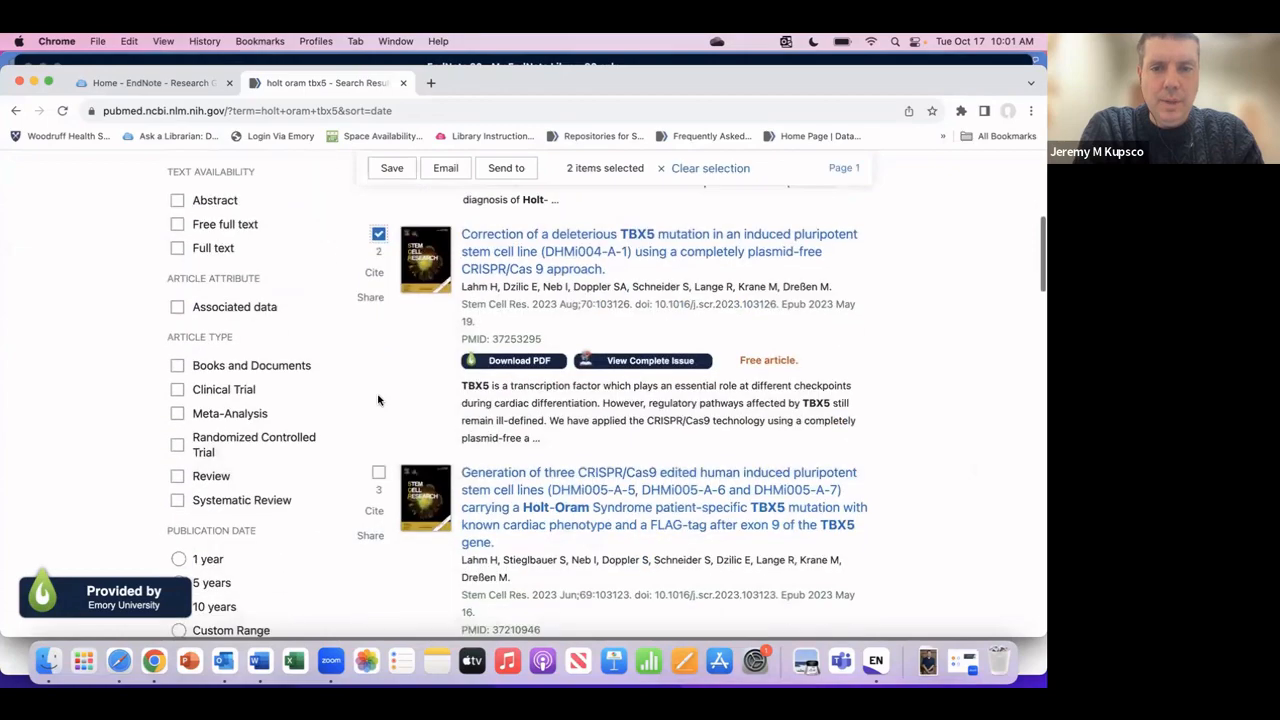
click(378, 472)
scroll(375, 478, down, 4)
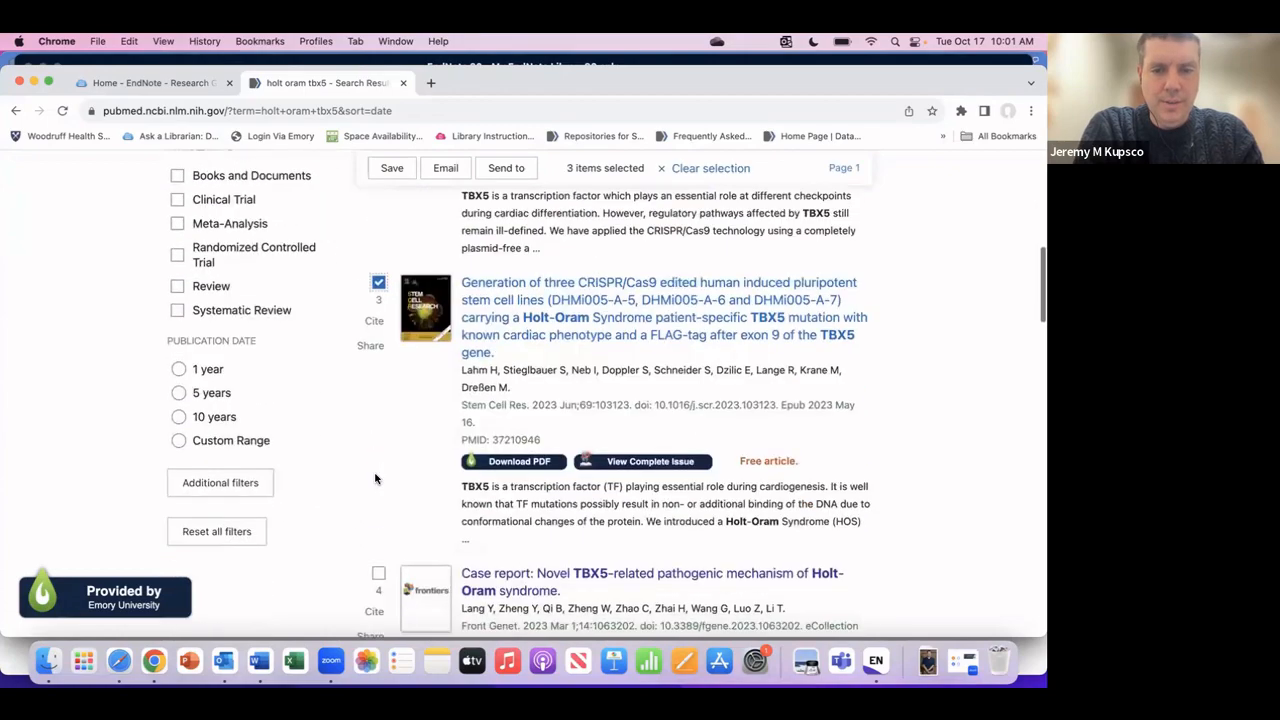
click(378, 573)
scroll(378, 573, down, 5)
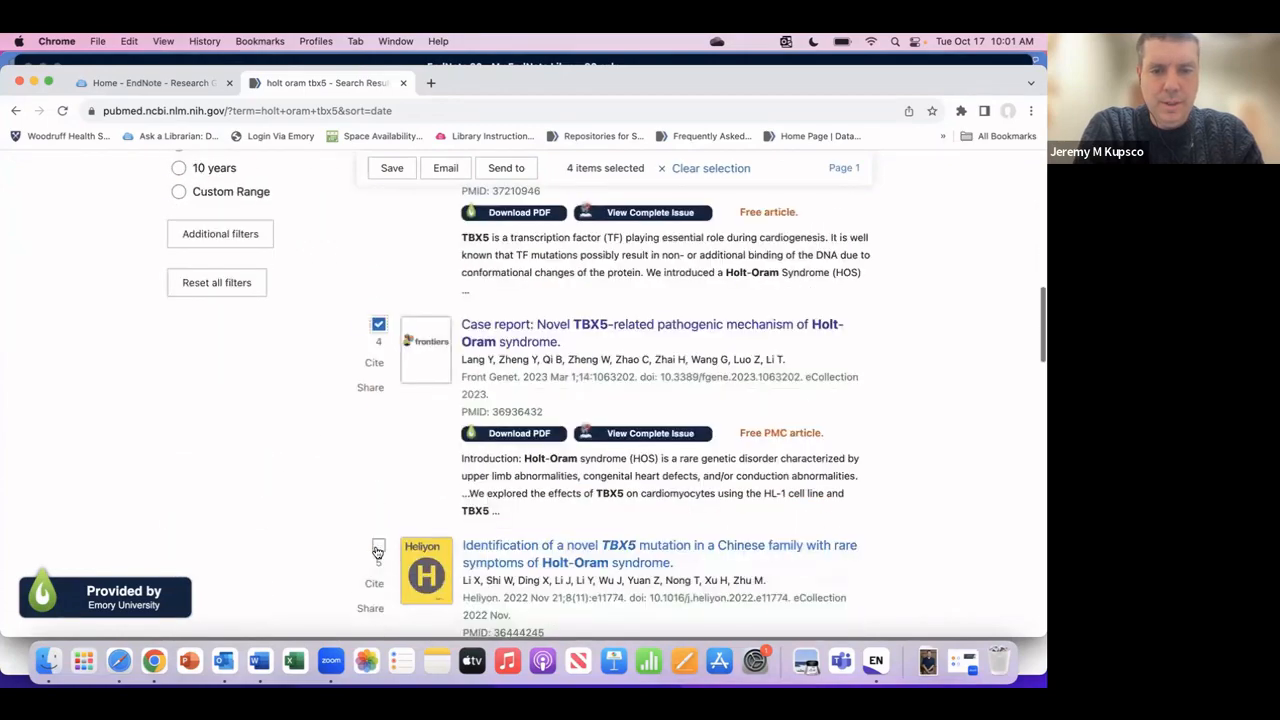
click(378, 549)
scroll(376, 545, down, 6)
click(377, 538)
scroll(378, 543, down, 1)
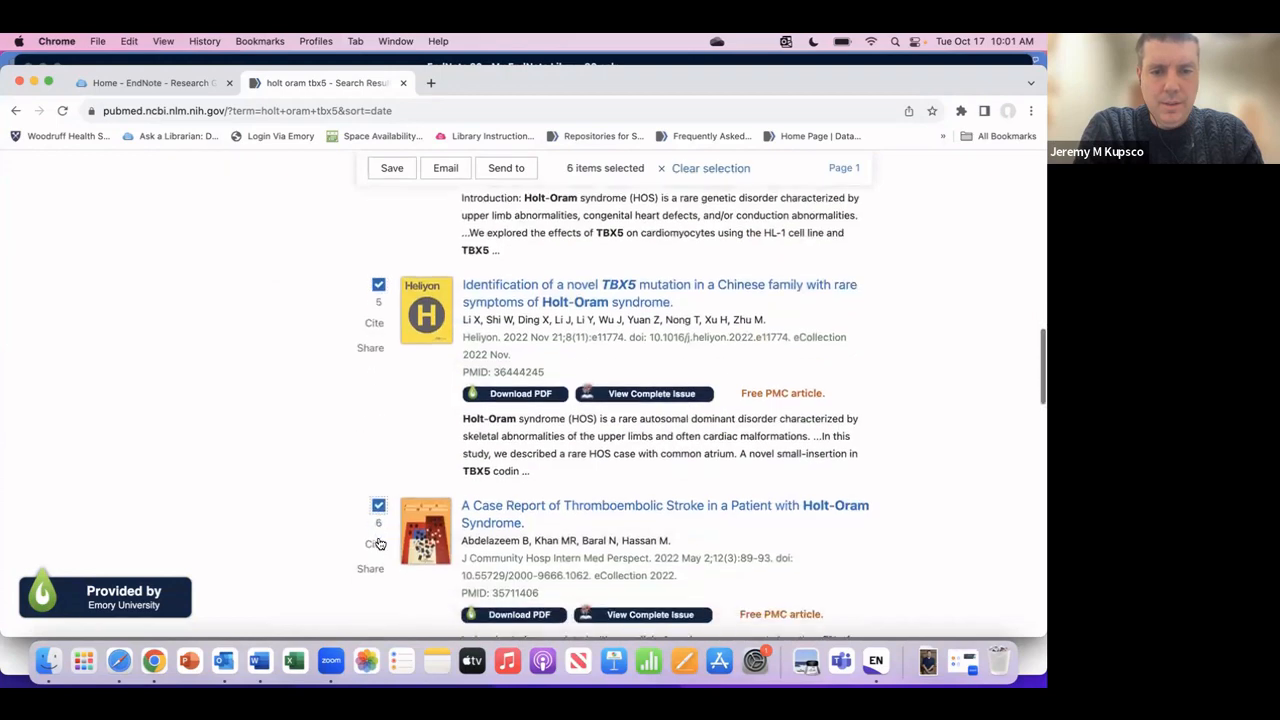
scroll(376, 540, down, 5)
click(377, 502)
scroll(375, 505, down, 5)
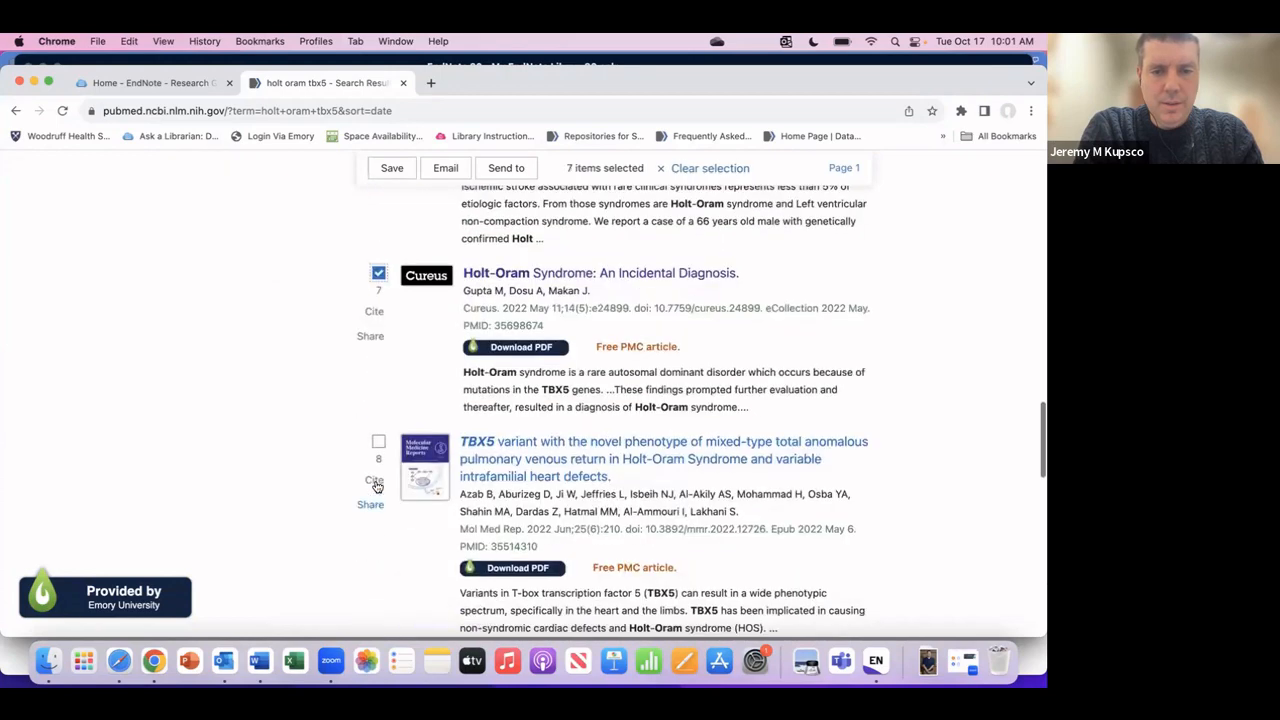
click(378, 442)
scroll(375, 445, down, 5)
click(378, 443)
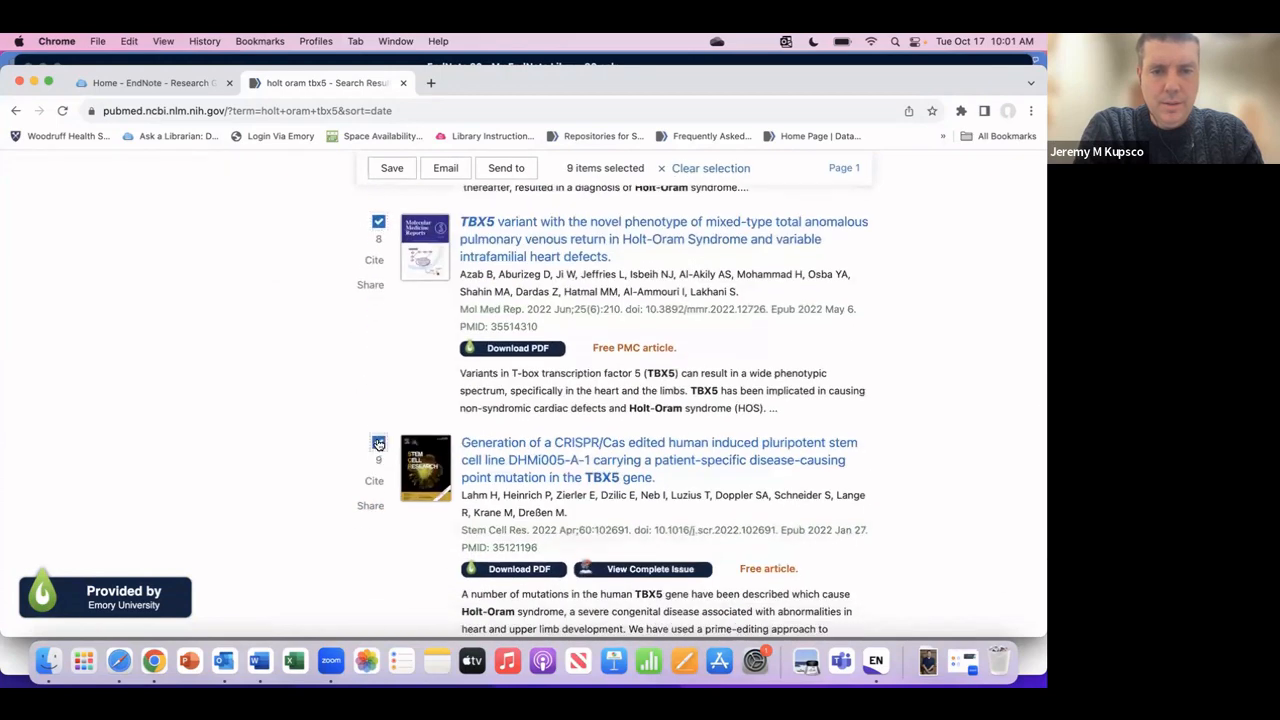
scroll(378, 443, down, 5)
click(378, 458)
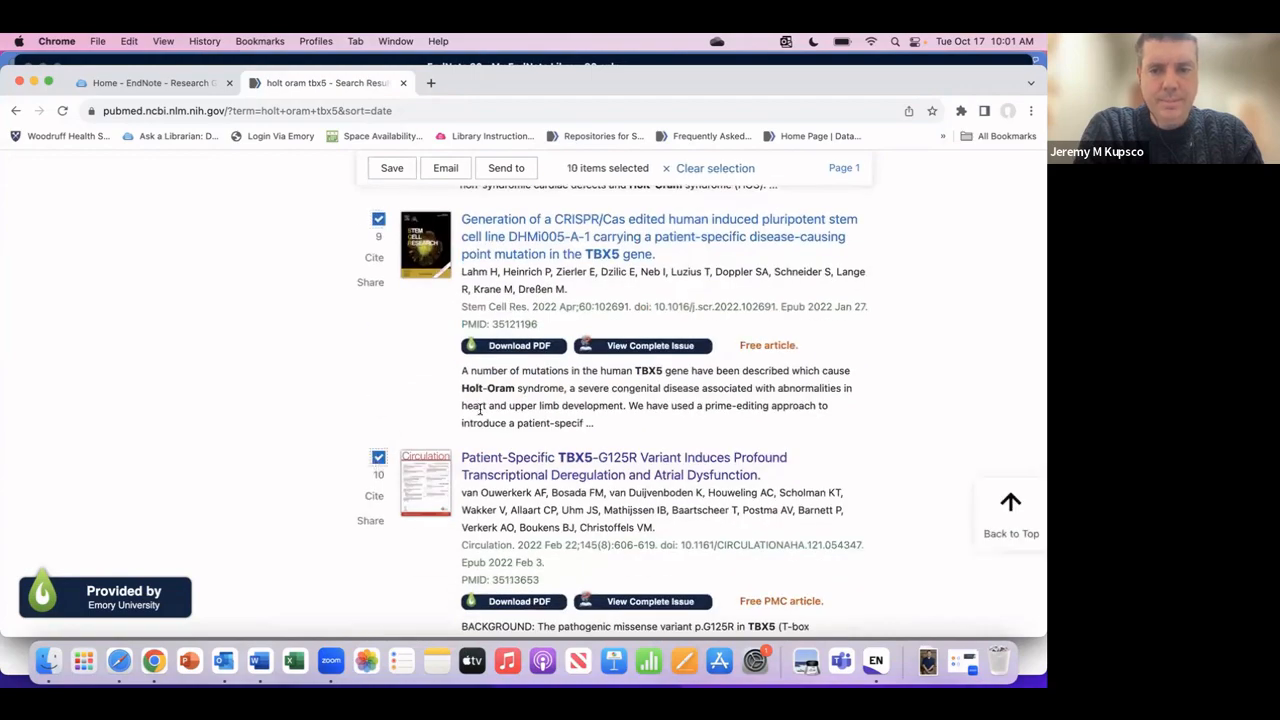
Step: Send the selected PubMed articles to a citation manager file and download it
scroll(481, 409, up, 20)
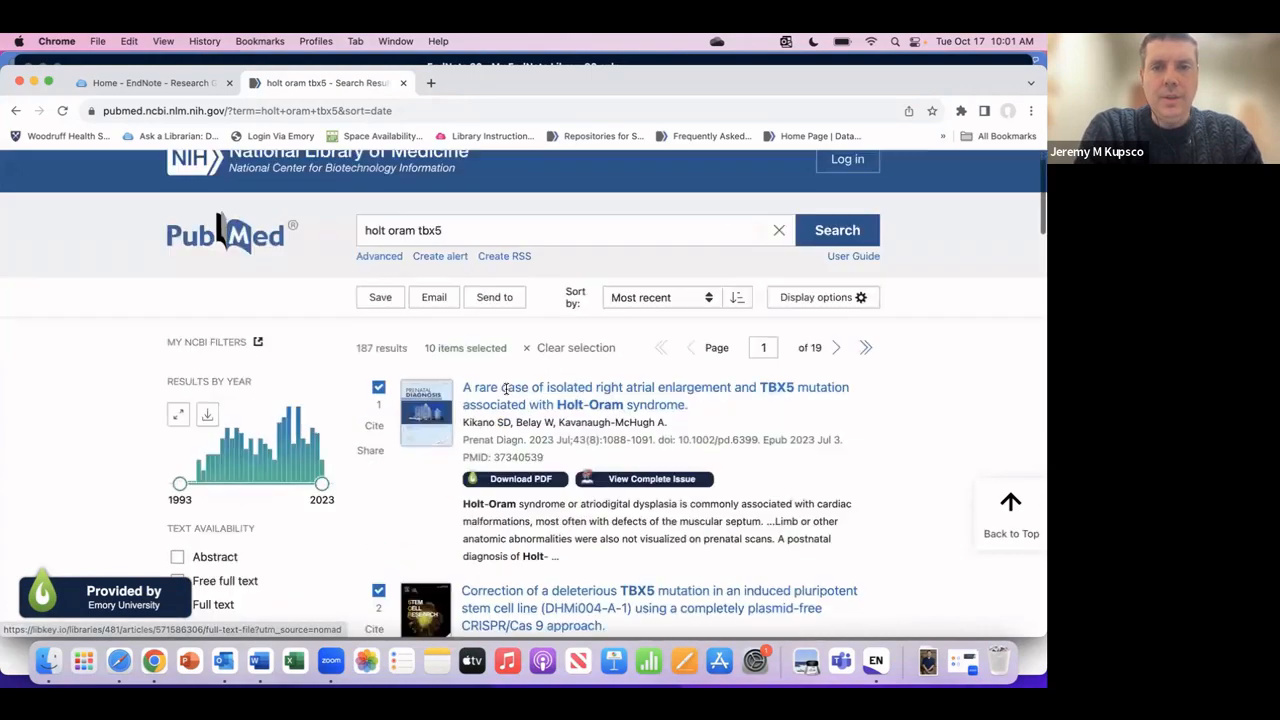
scroll(505, 388, up, 1)
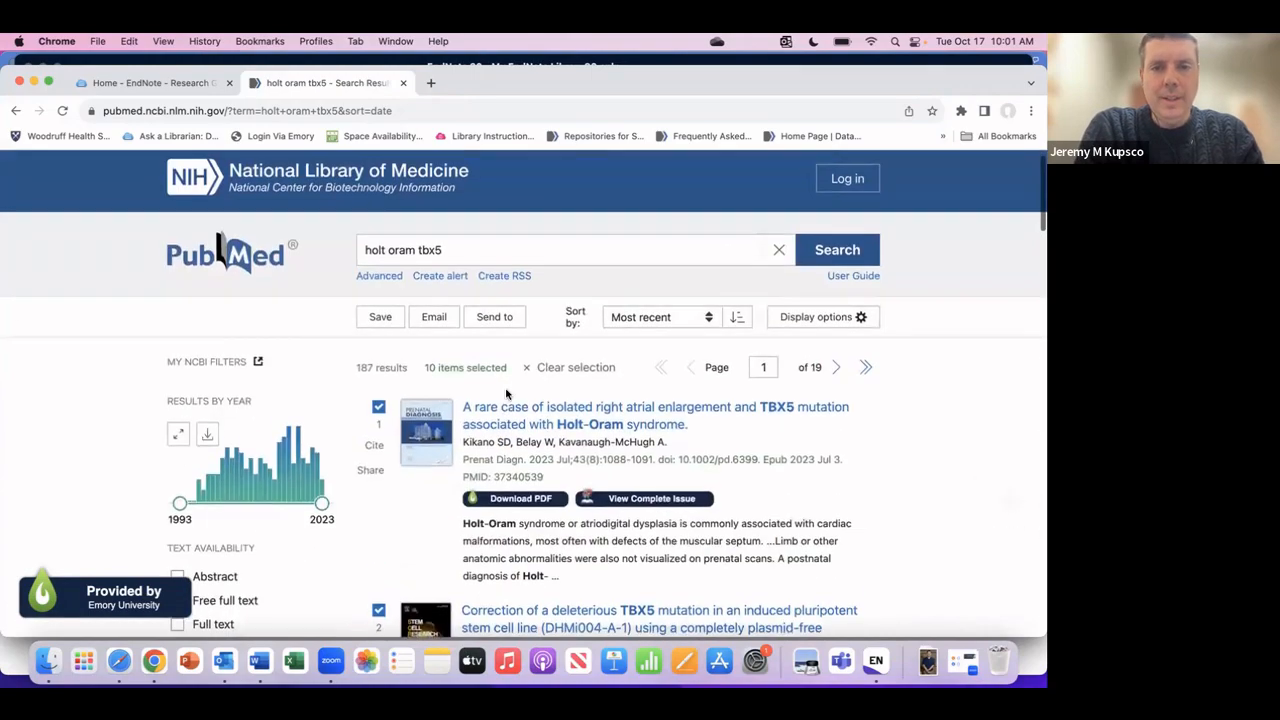
click(490, 317)
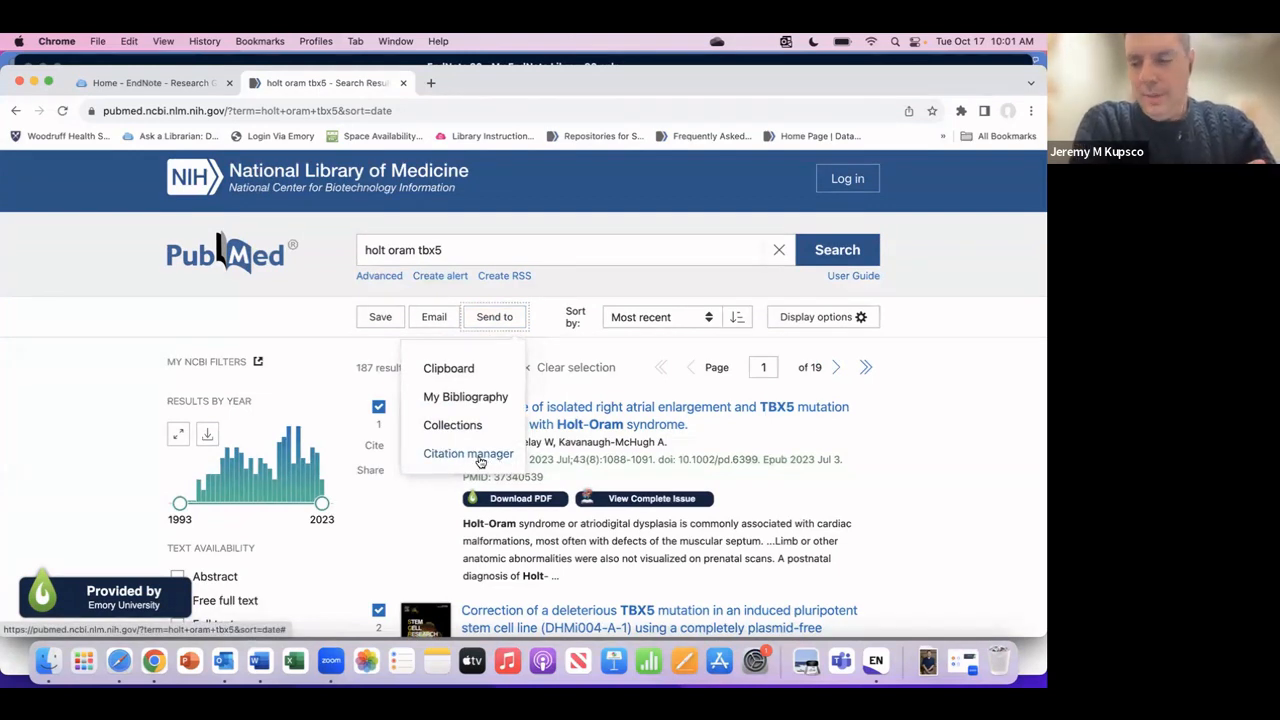
click(481, 455)
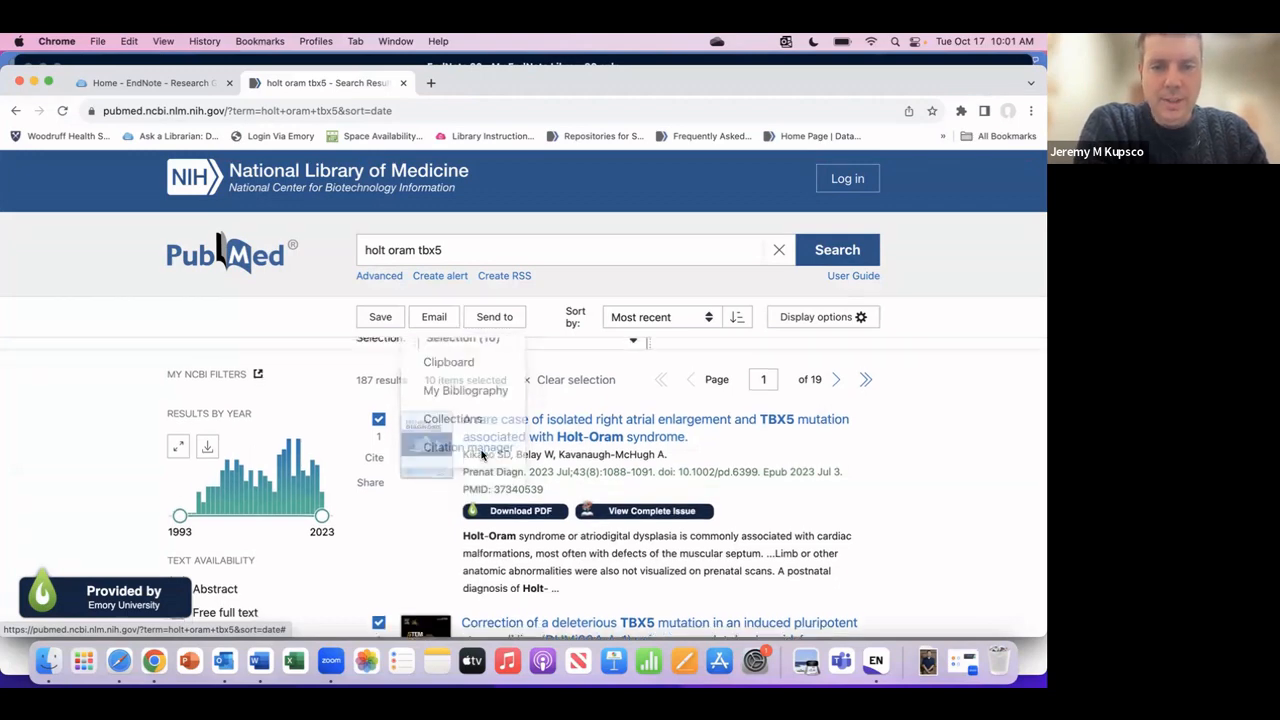
click(447, 476)
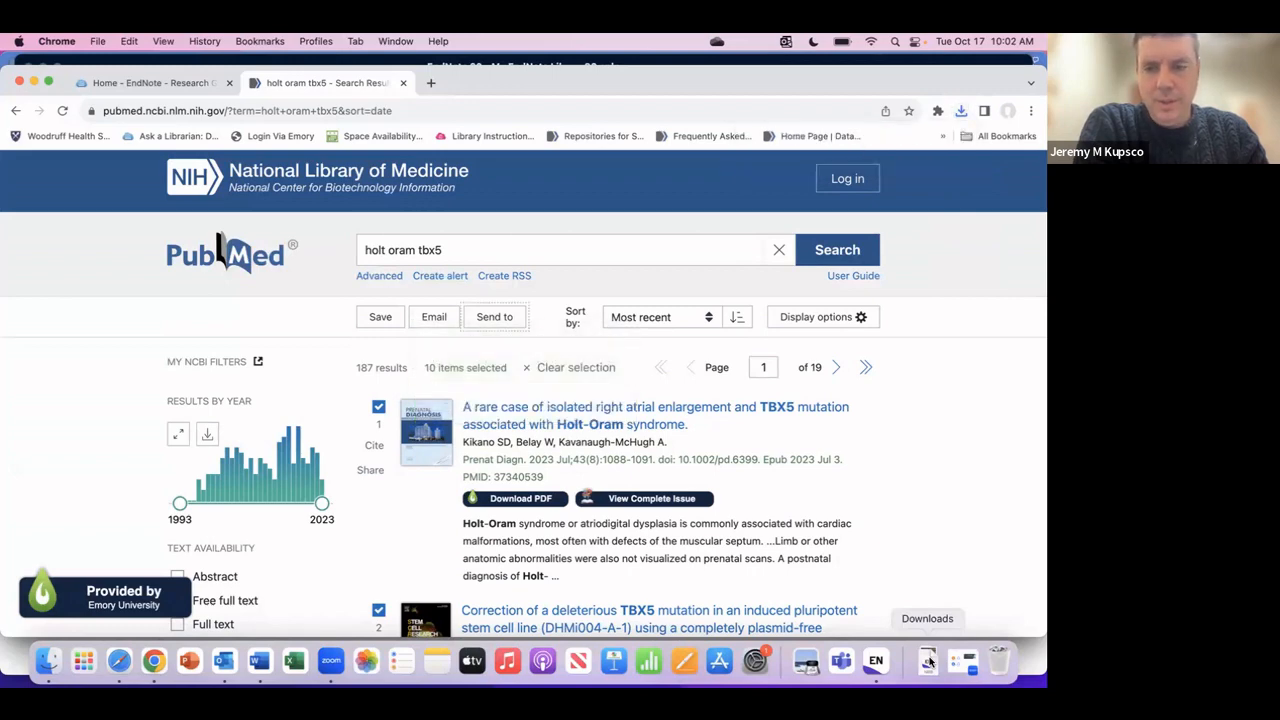
Step: Import the downloaded pubmed-holtoramtb-set.nbib file into the EndNote library and display all references
click(928, 660)
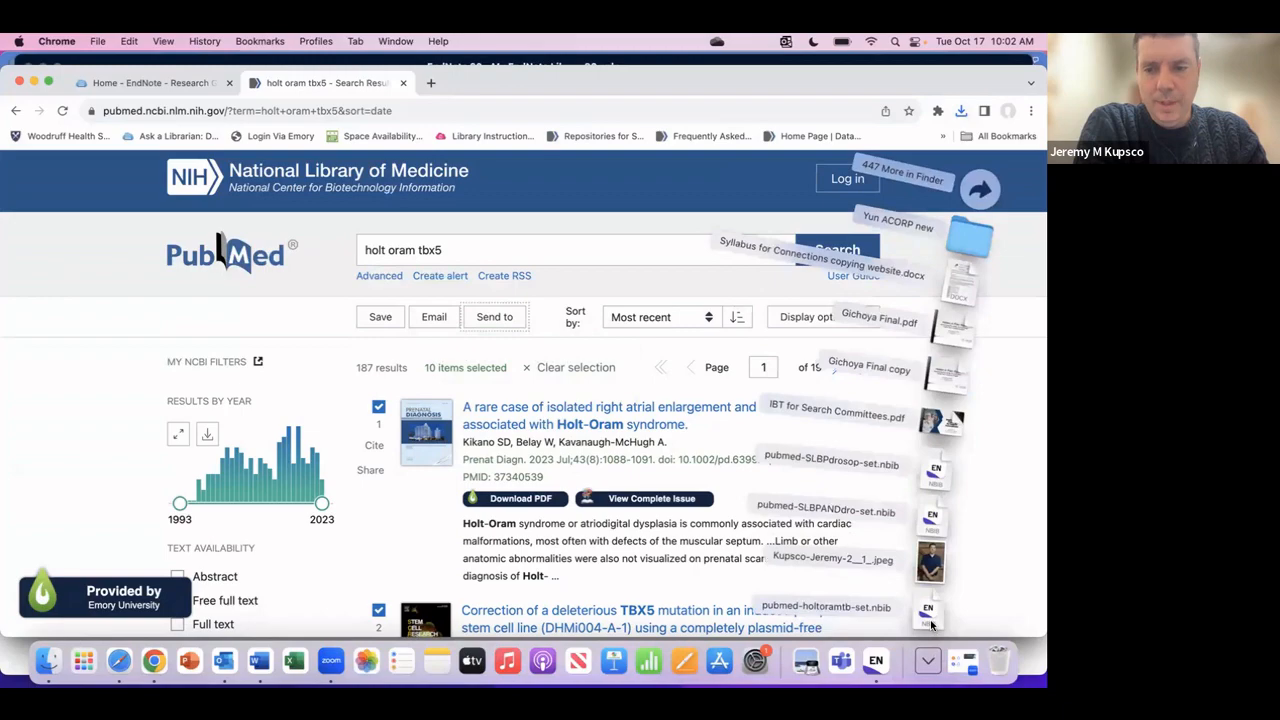
click(931, 622)
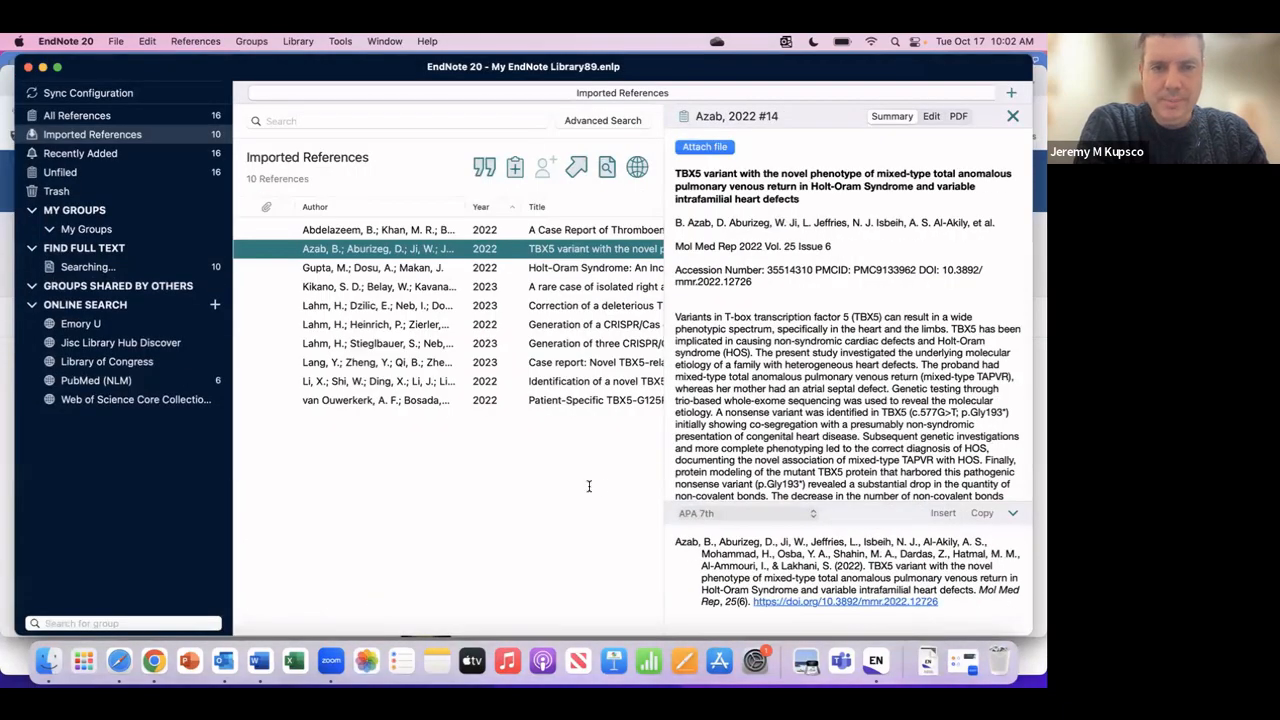
click(126, 118)
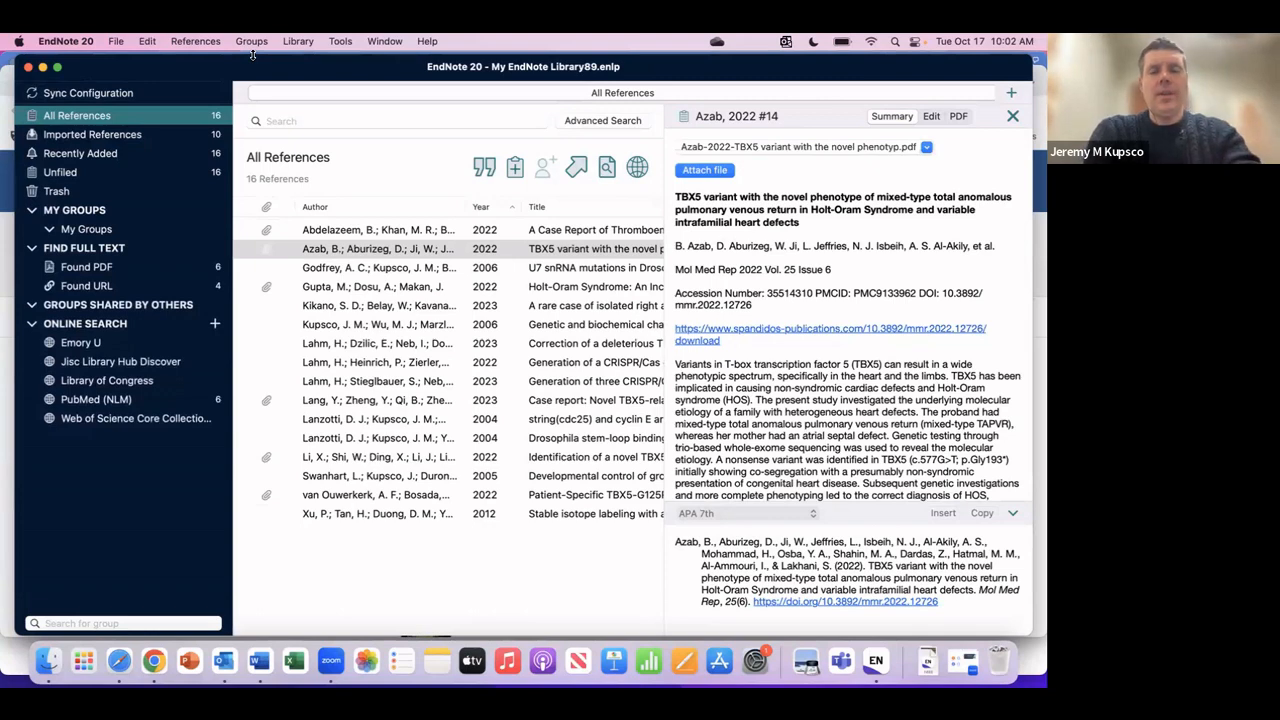
Step: Create a new reference in the library and set its reference type to Book Section
click(195, 41)
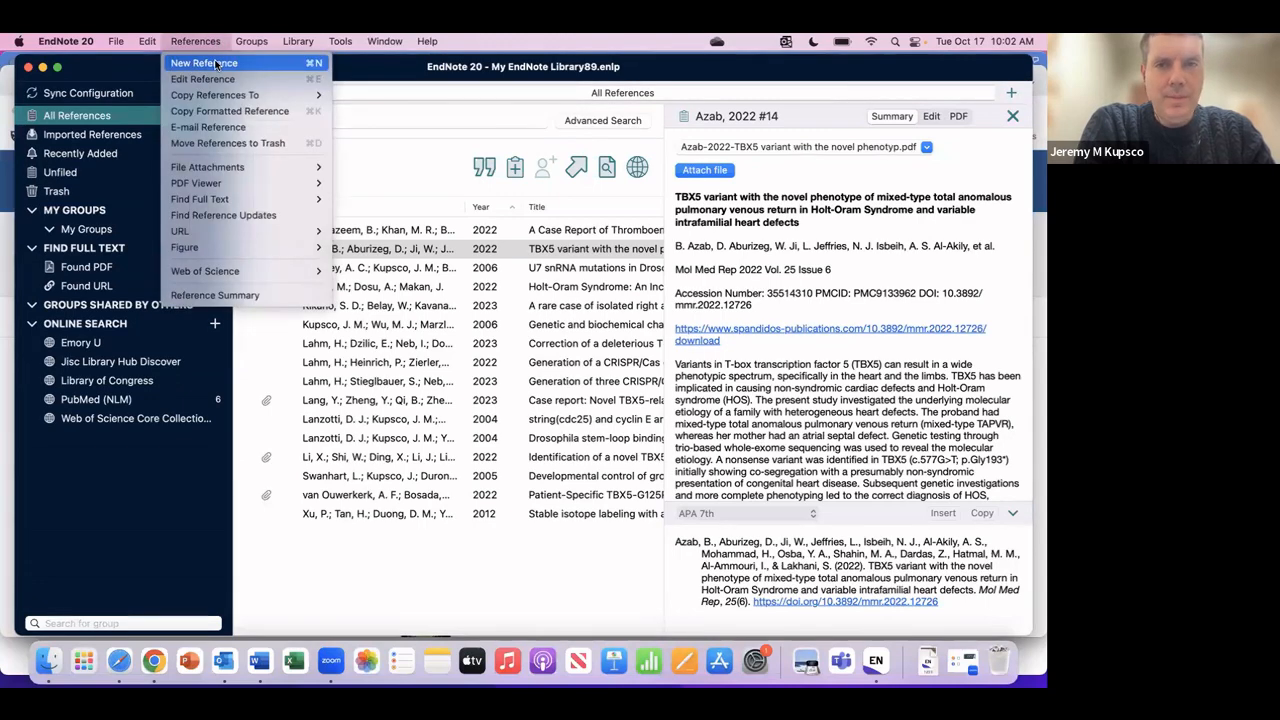
click(216, 62)
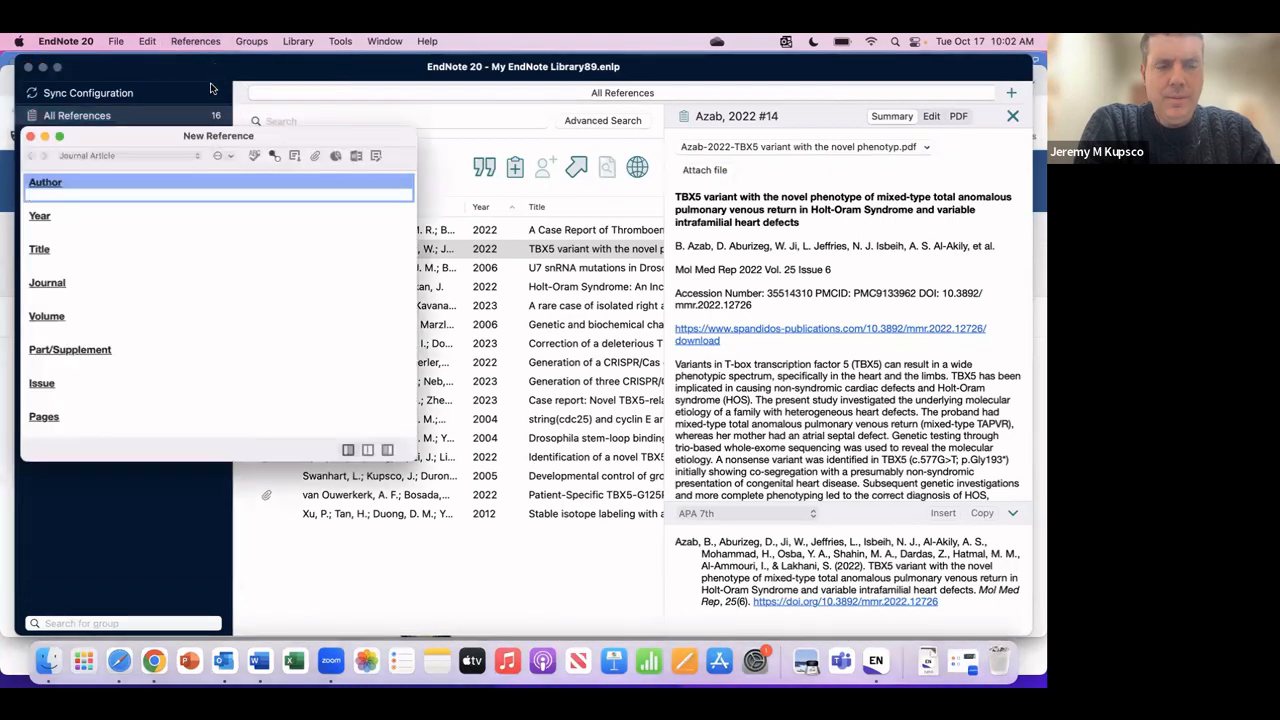
click(197, 154)
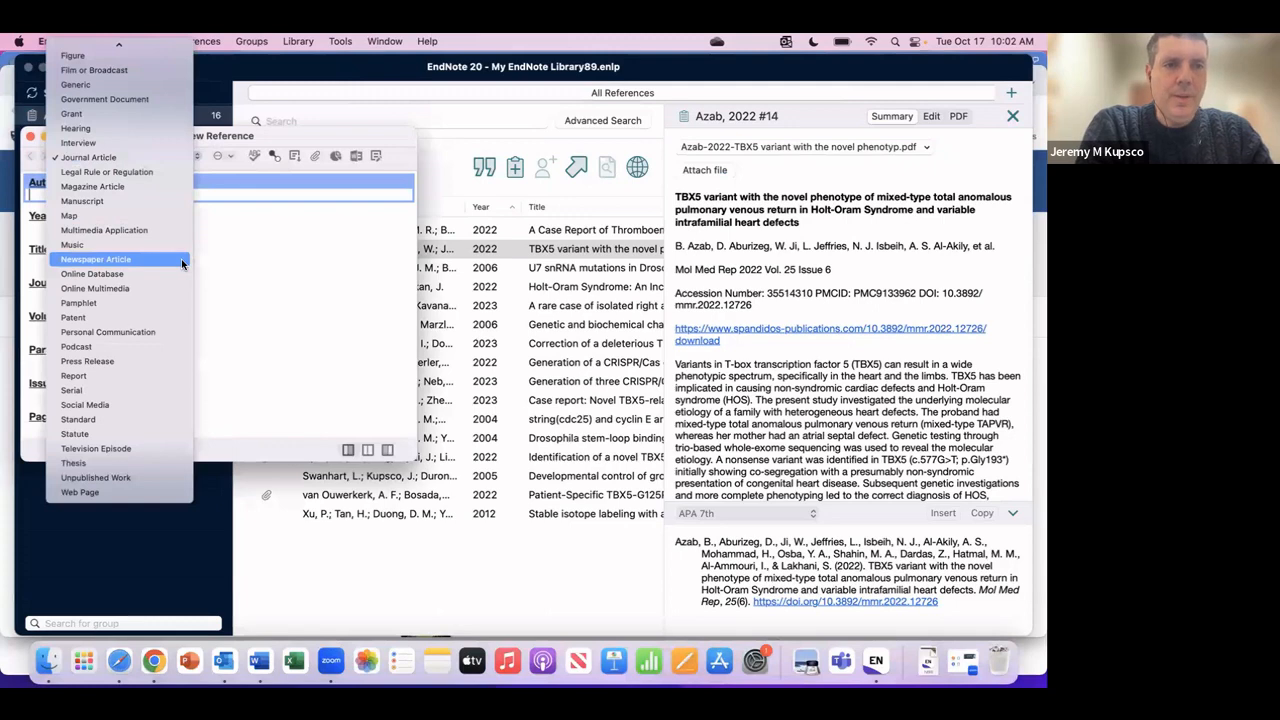
scroll(183, 263, up, 2)
scroll(183, 263, up, 5)
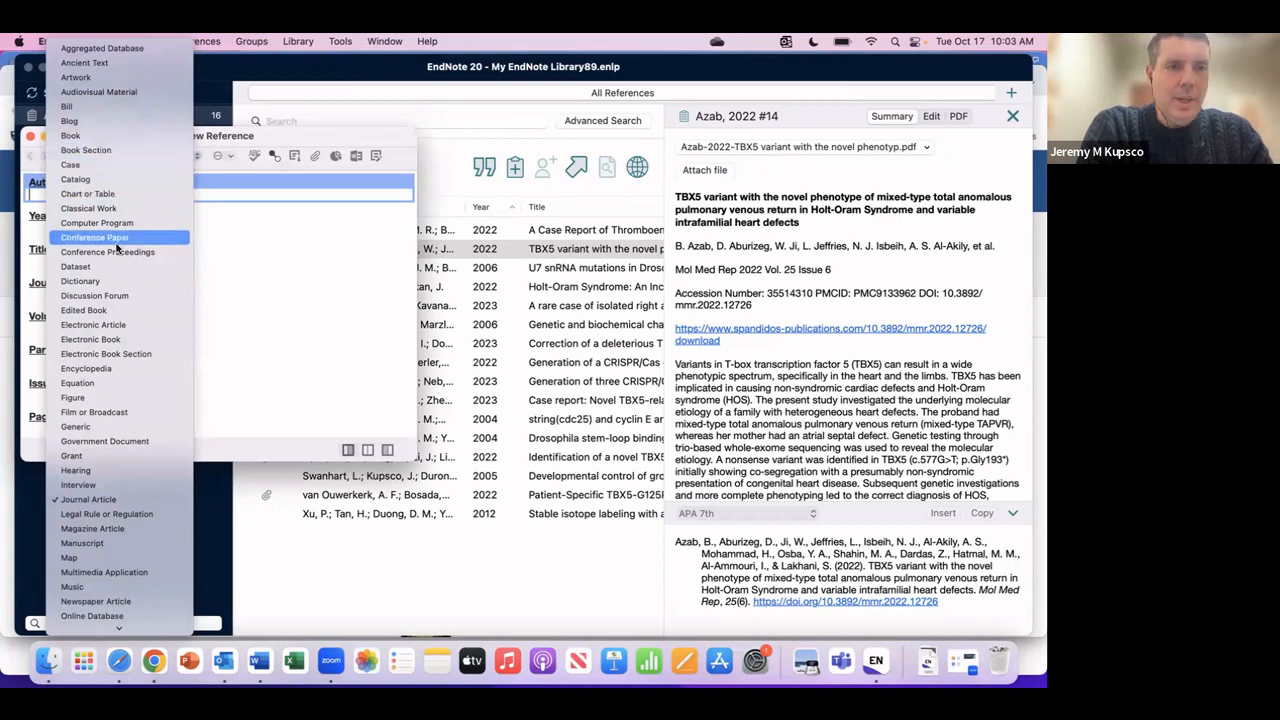
scroll(115, 240, down, 2)
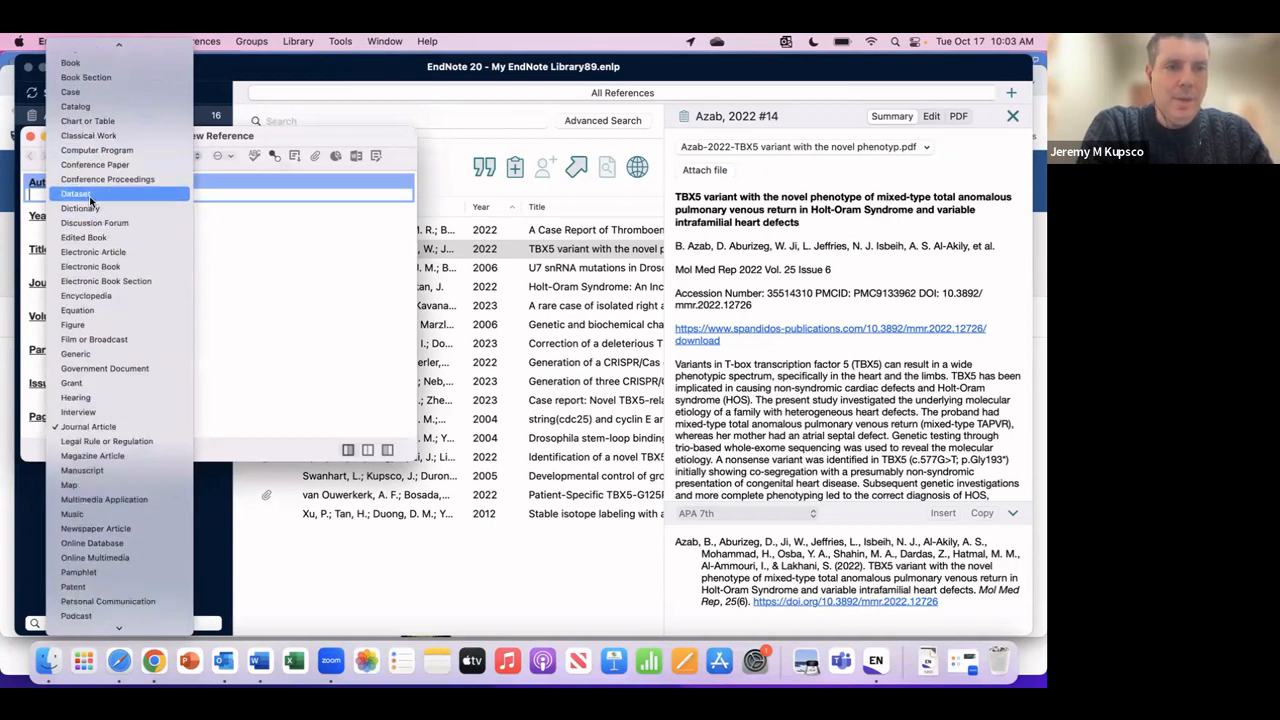
scroll(90, 200, down, 2)
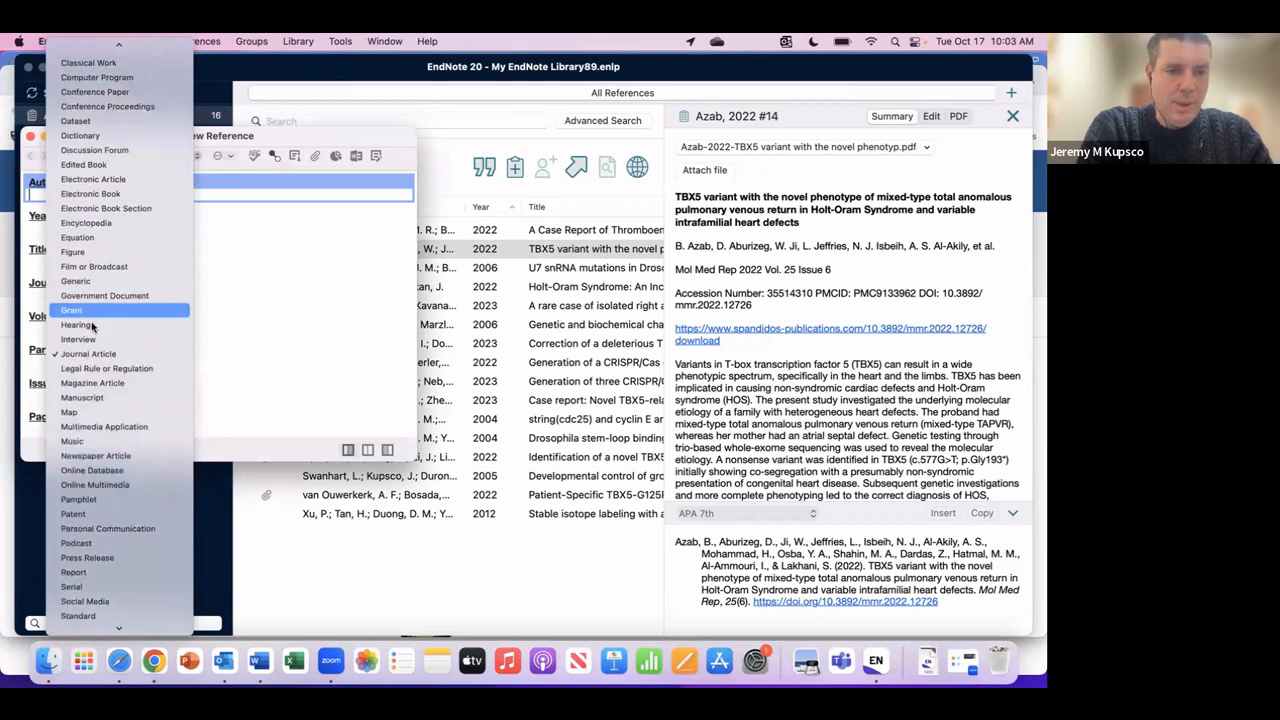
scroll(91, 373, down, 2)
scroll(89, 370, up, 5)
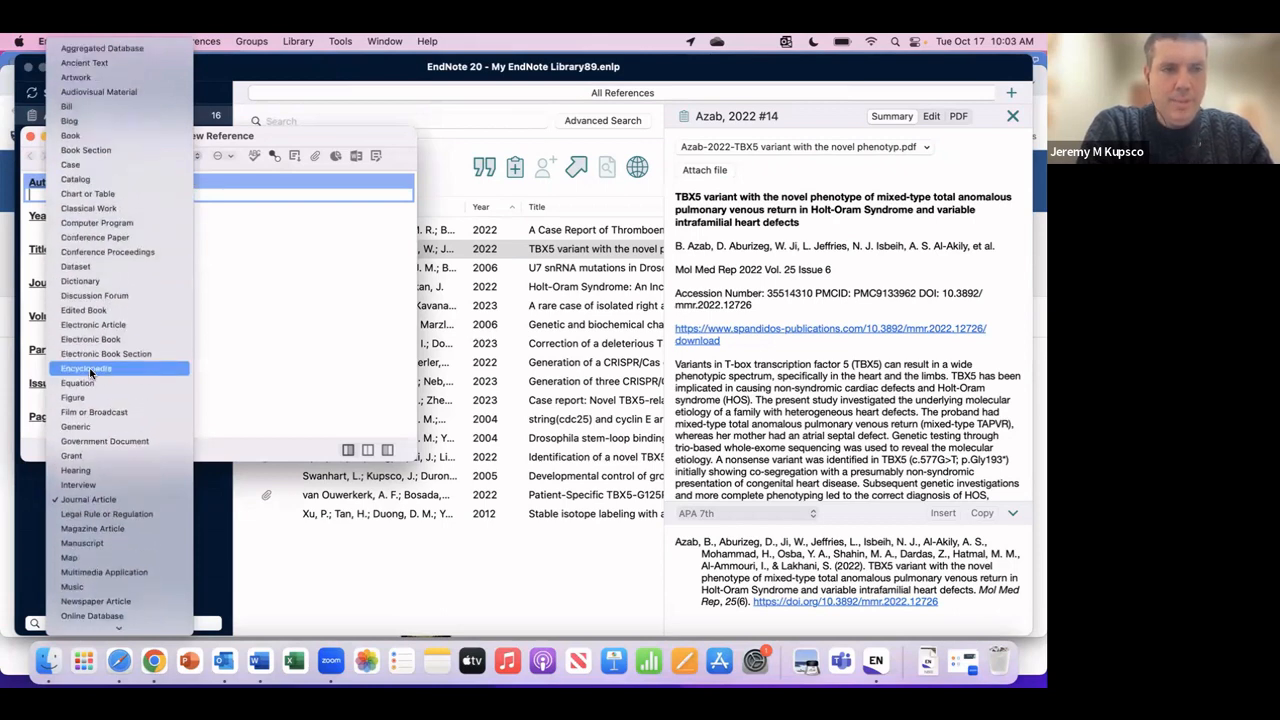
click(92, 151)
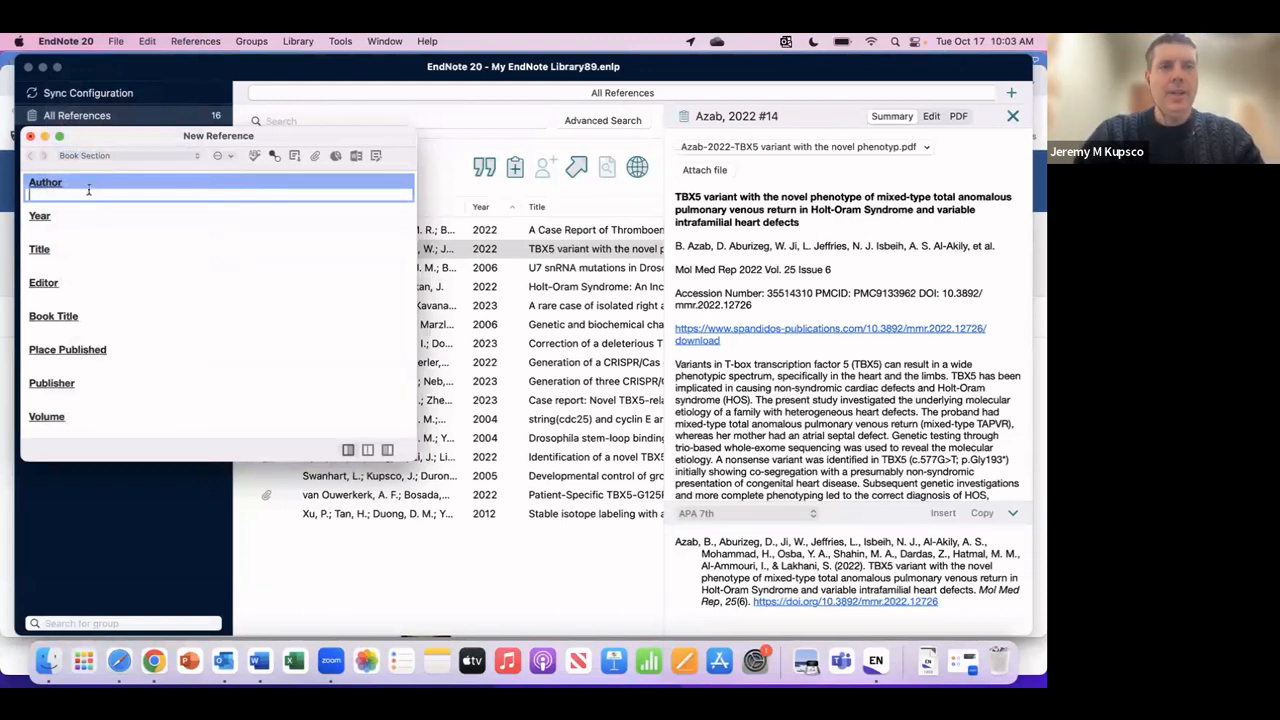
Step: Fill in the Author field with two individual authors and the corporate author "American Cancer Society," each on its own line
scroll(75, 315, down, 6)
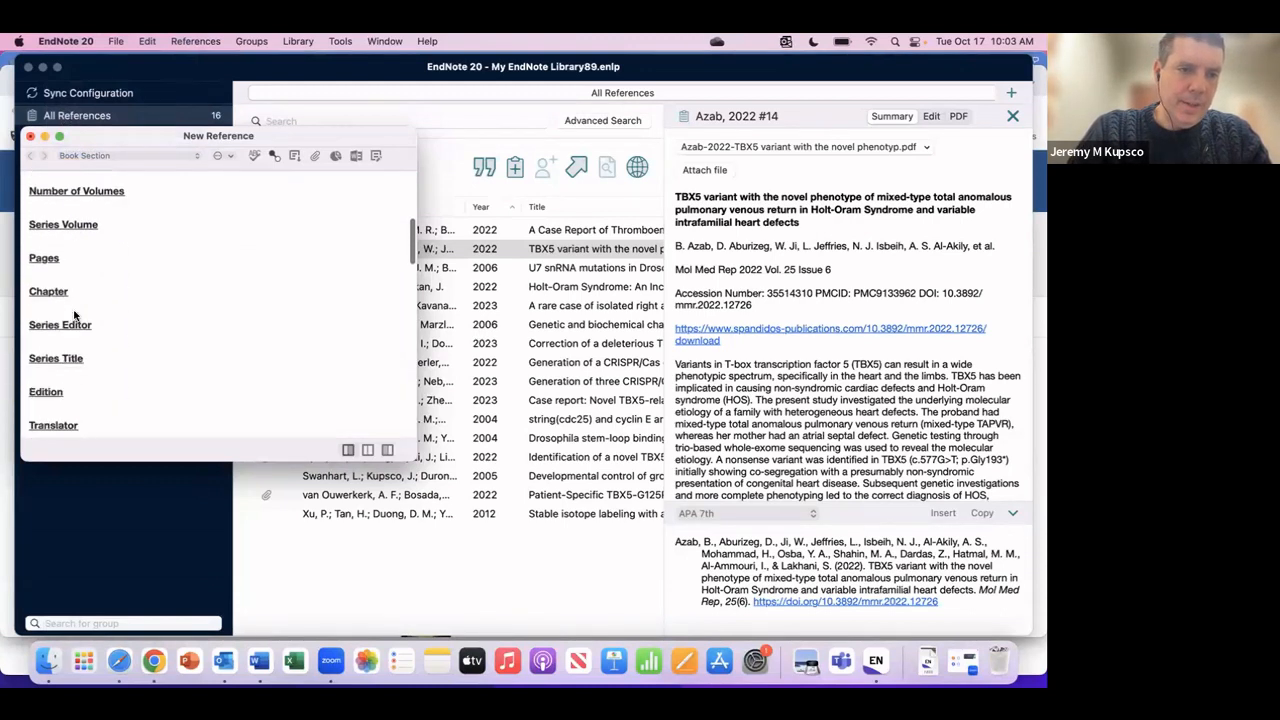
scroll(75, 315, down, 10)
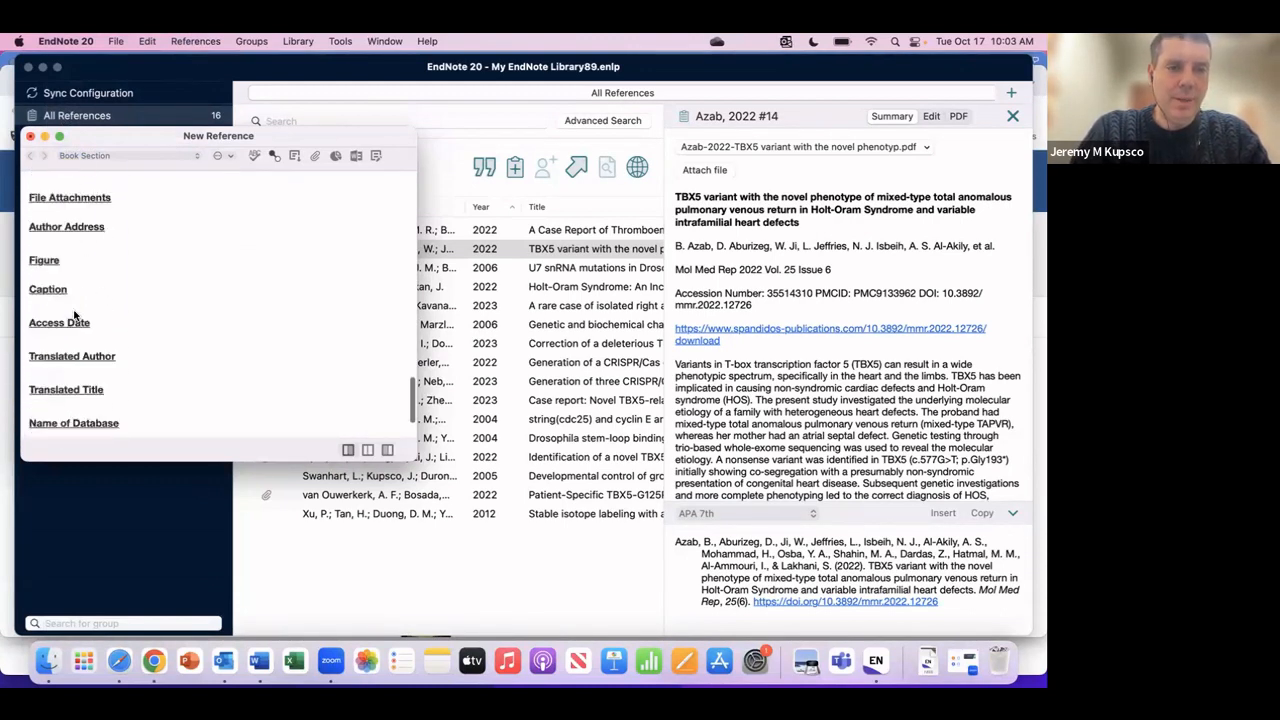
scroll(73, 312, up, 15)
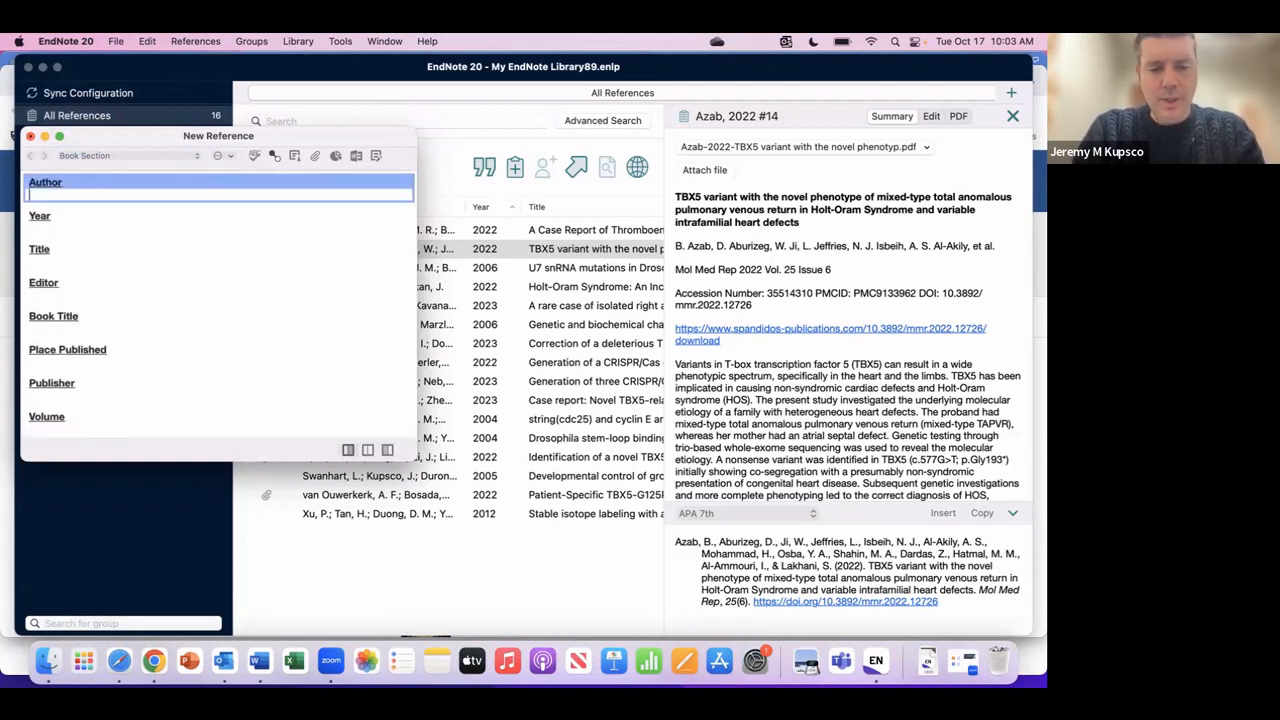
text(Smith,)
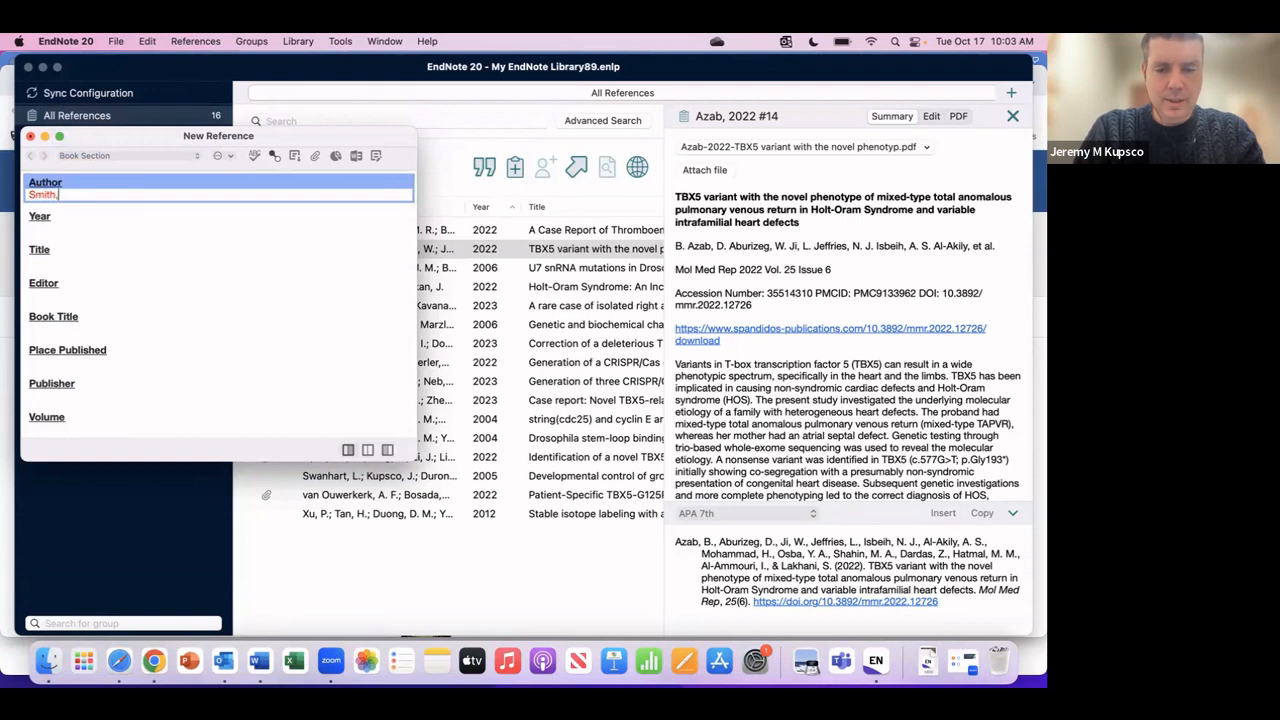
text( JM)
key(Return)
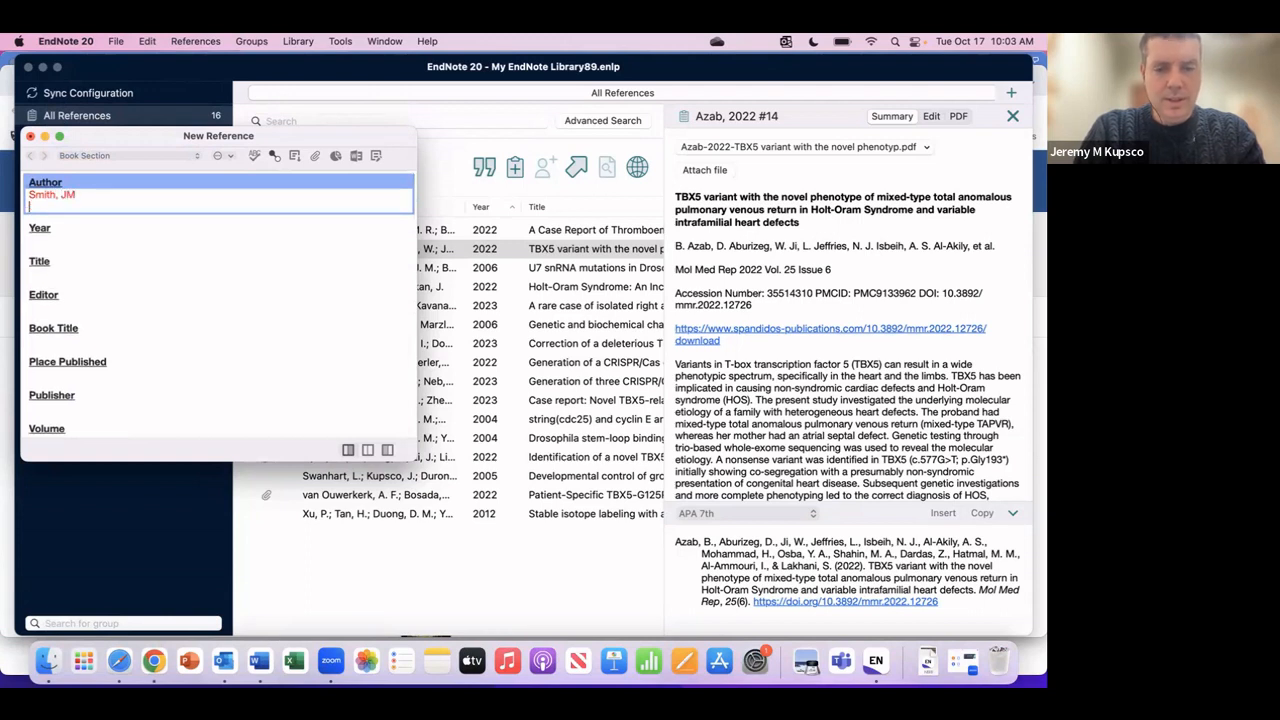
text(Doe)
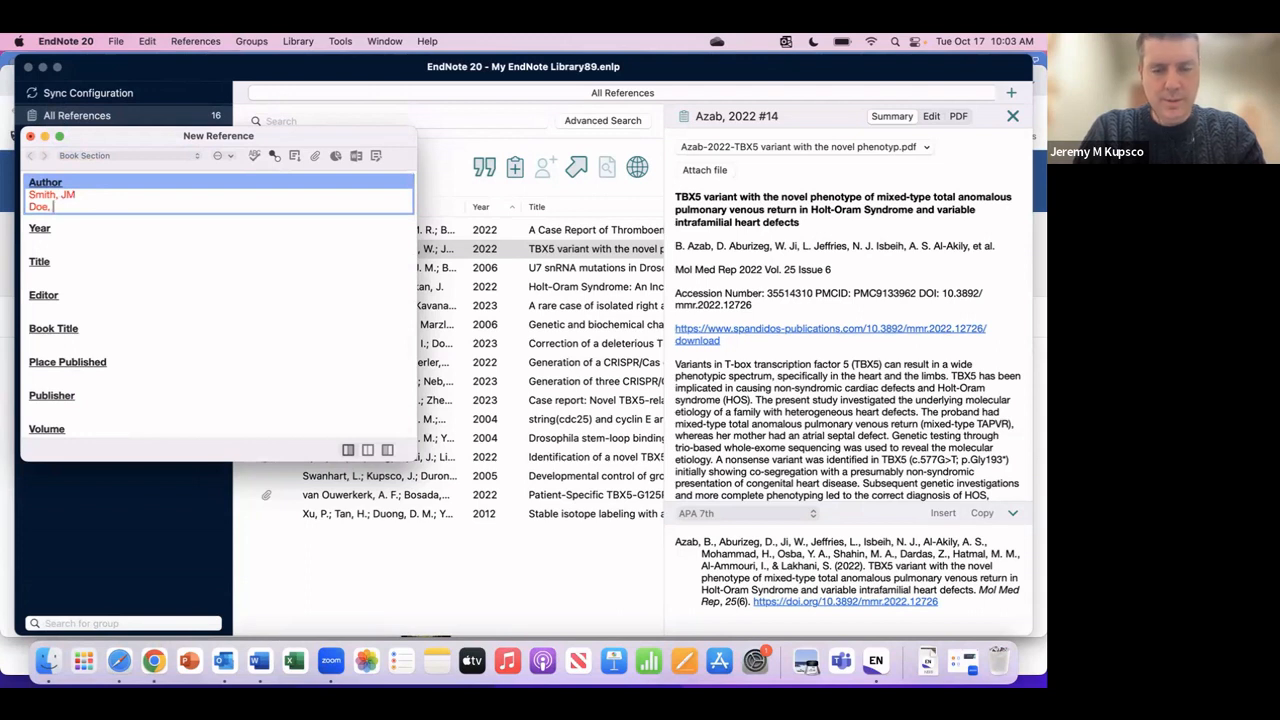
text(, JK)
key(Return)
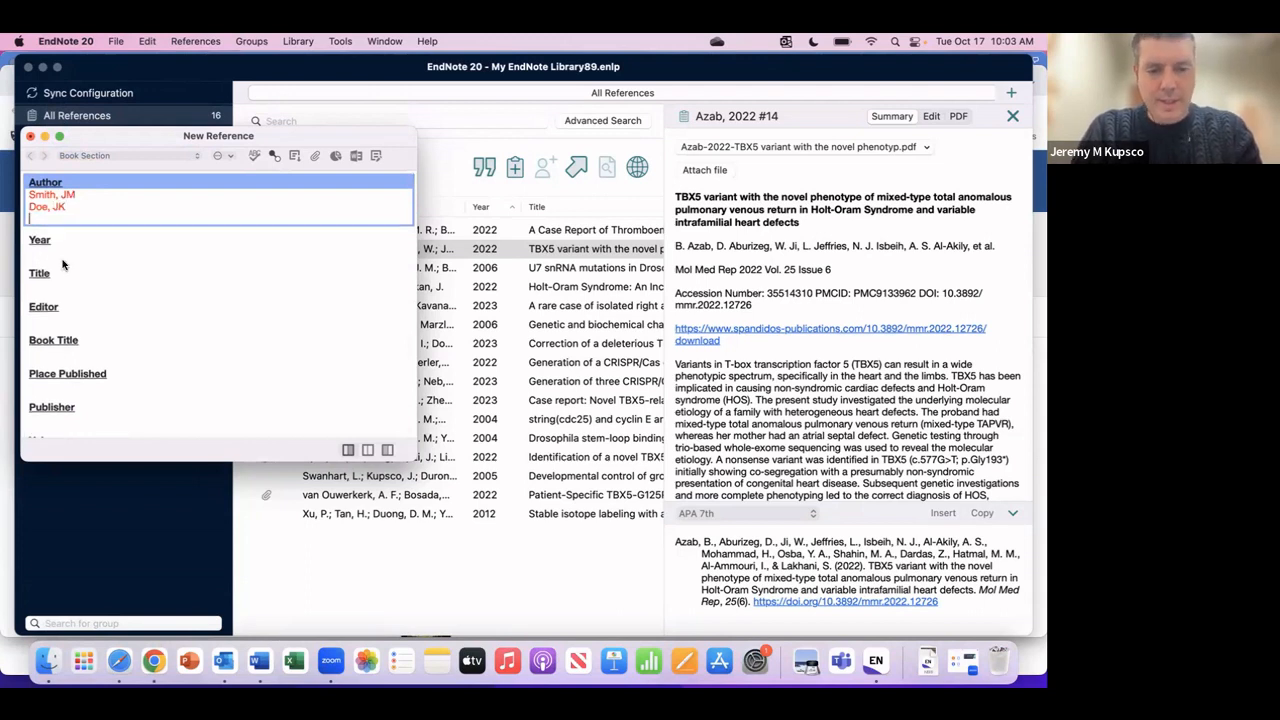
text(American Ca)
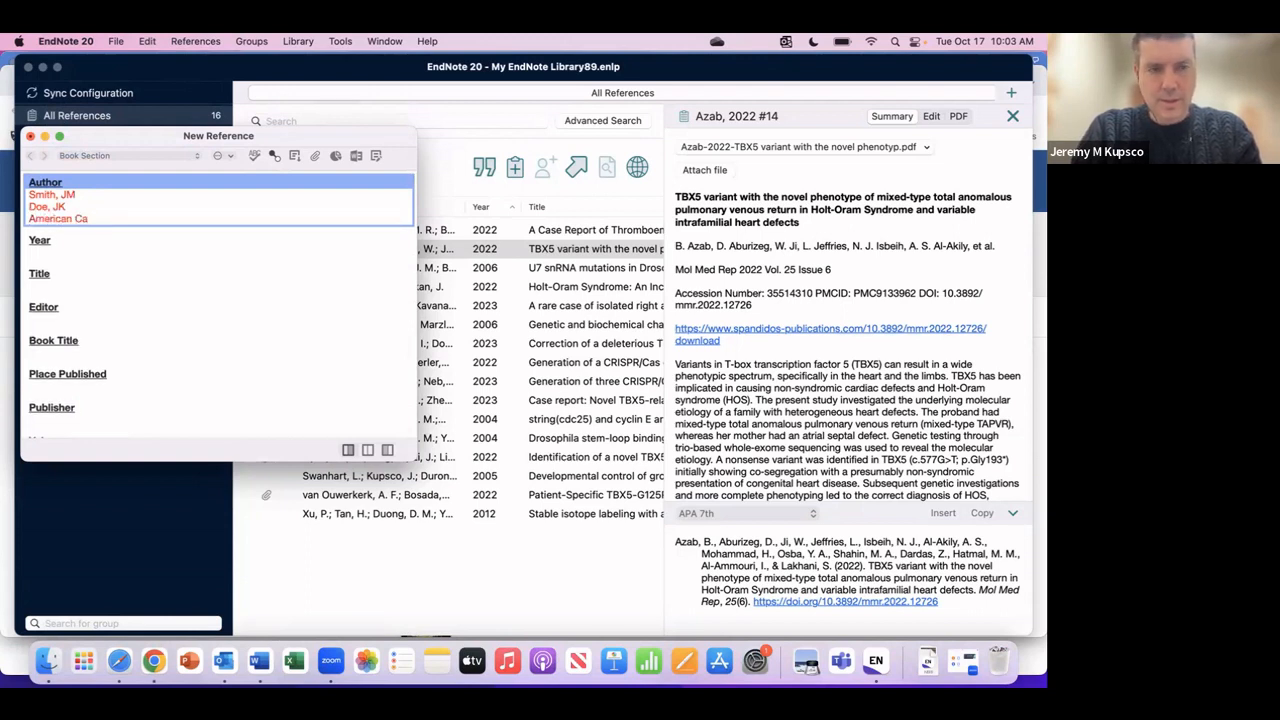
text(ncer Society,)
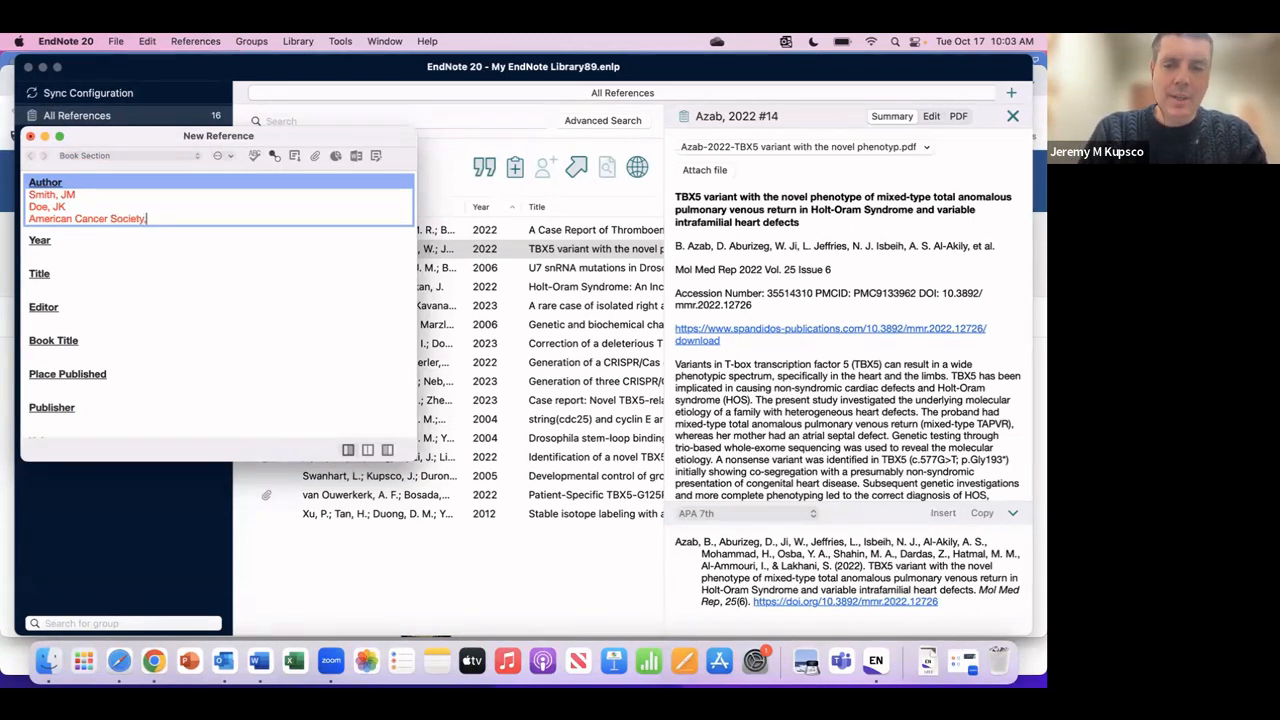
Step: Set the Year of the new Book Section reference to 1999, and close the reference with its changes saved
key(Return)
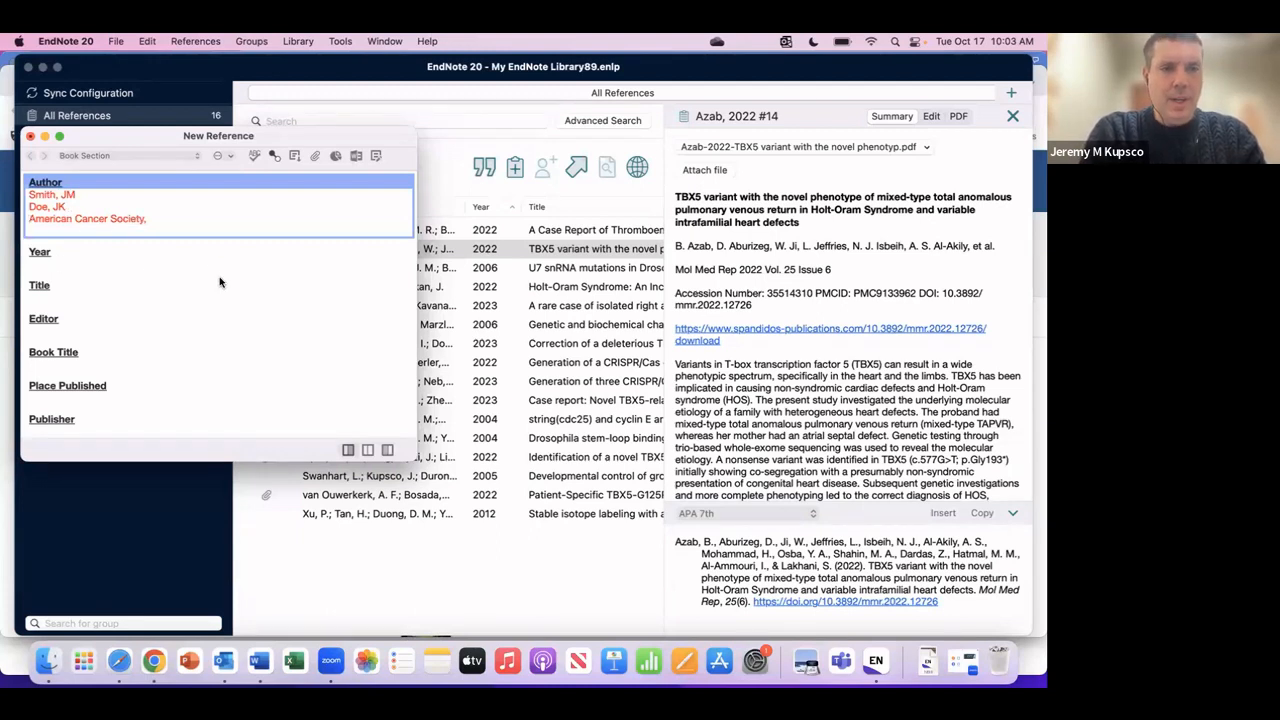
click(58, 261)
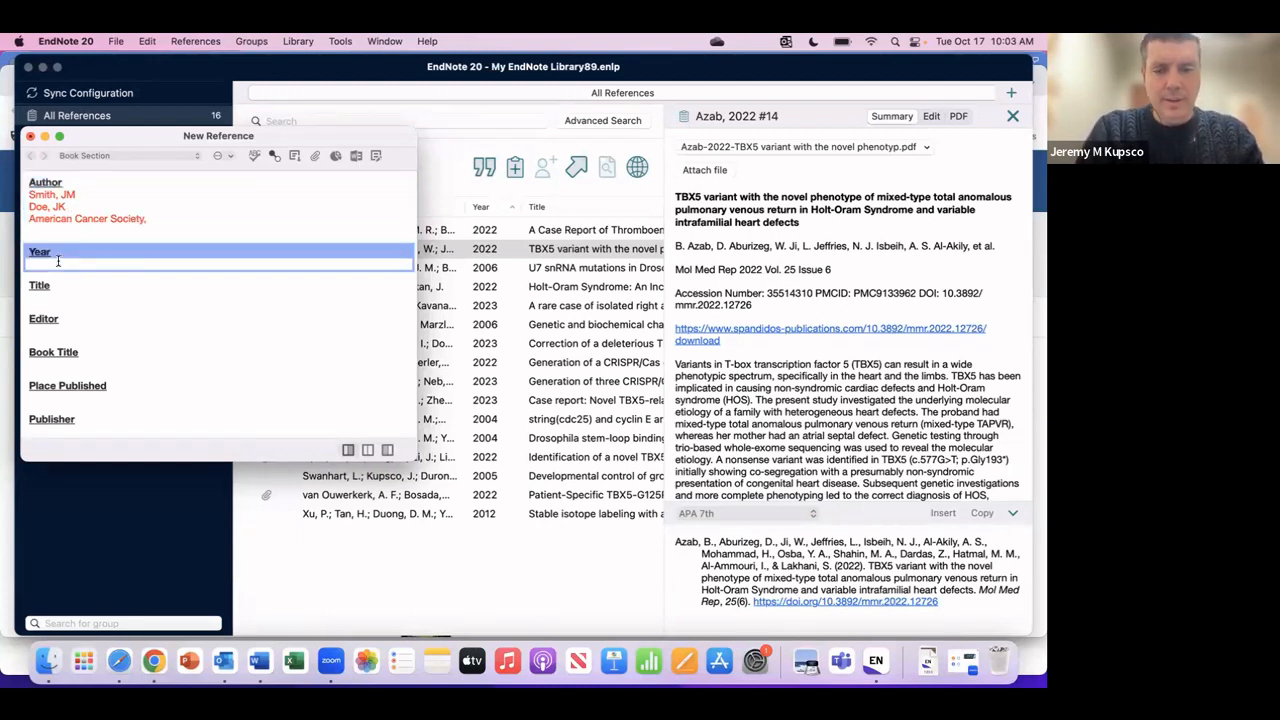
text(1999)
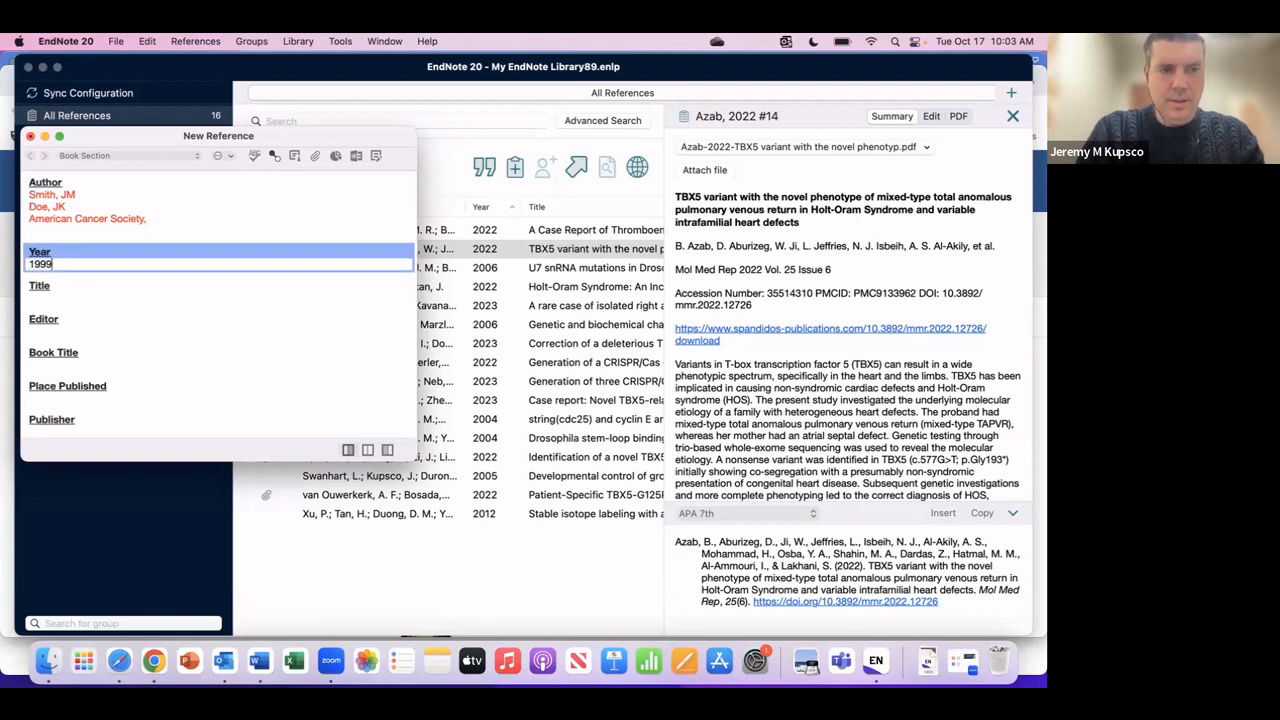
click(45, 300)
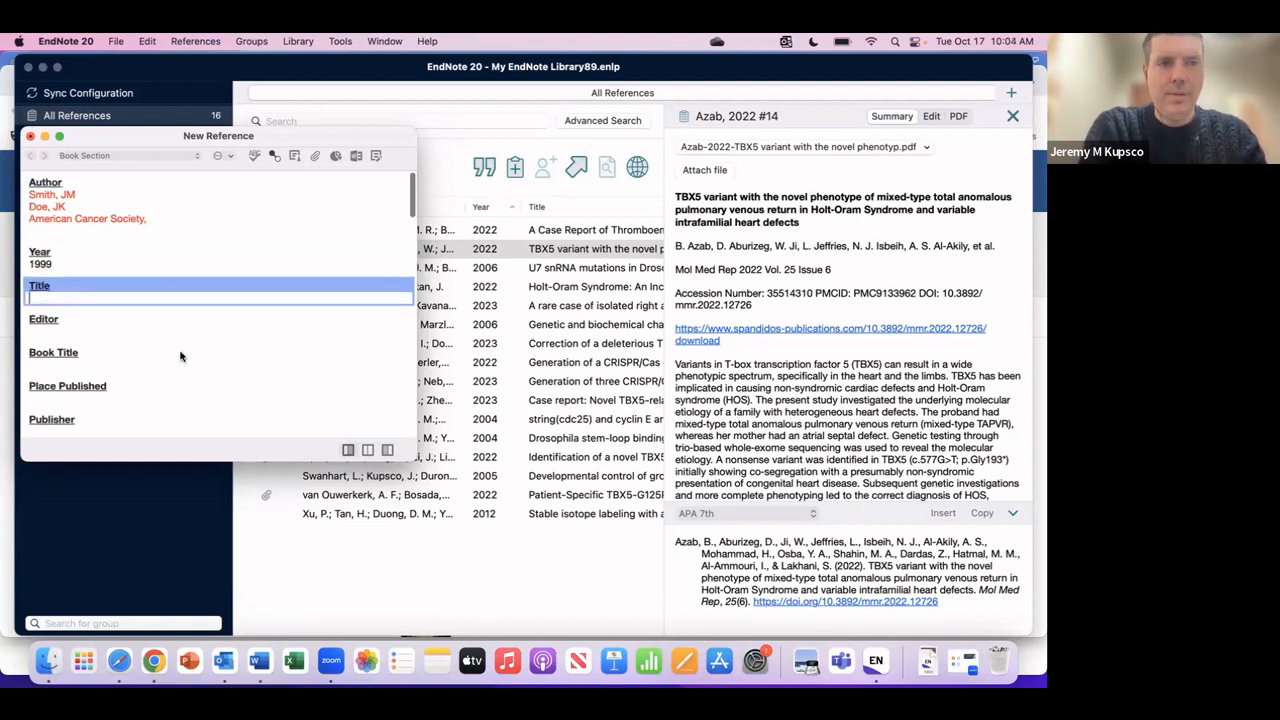
scroll(181, 356, down, 1)
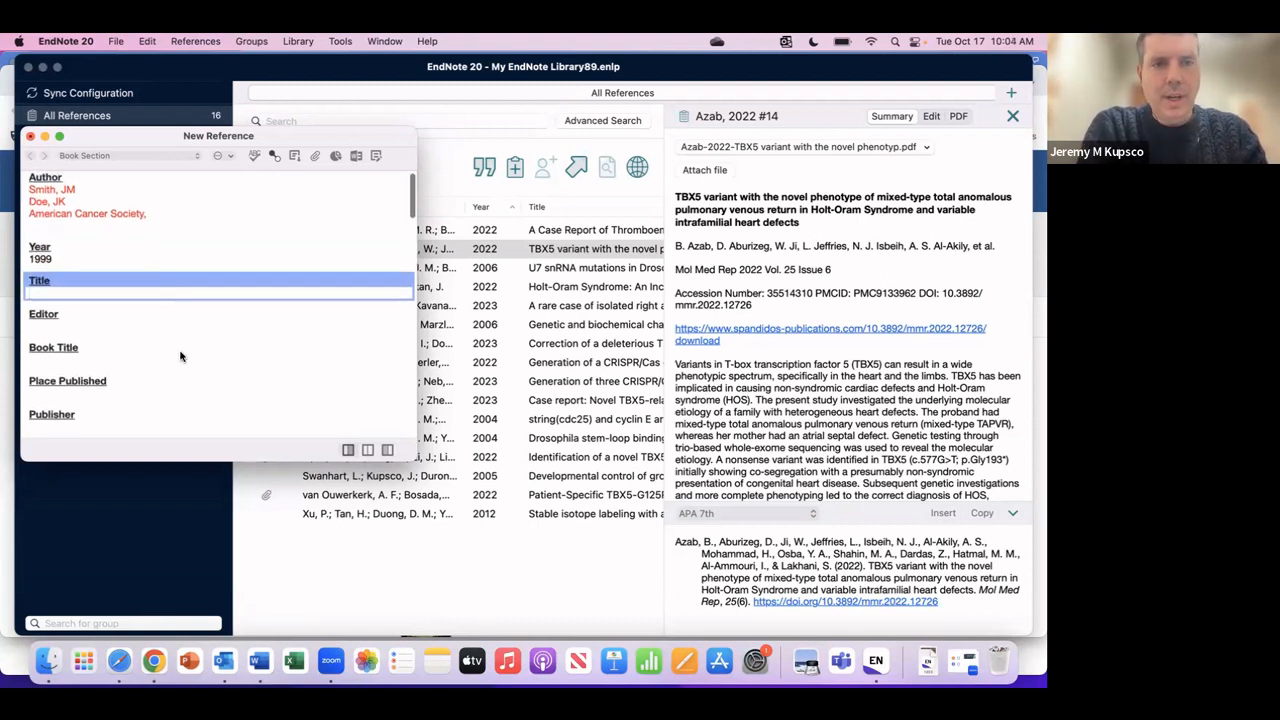
click(31, 138)
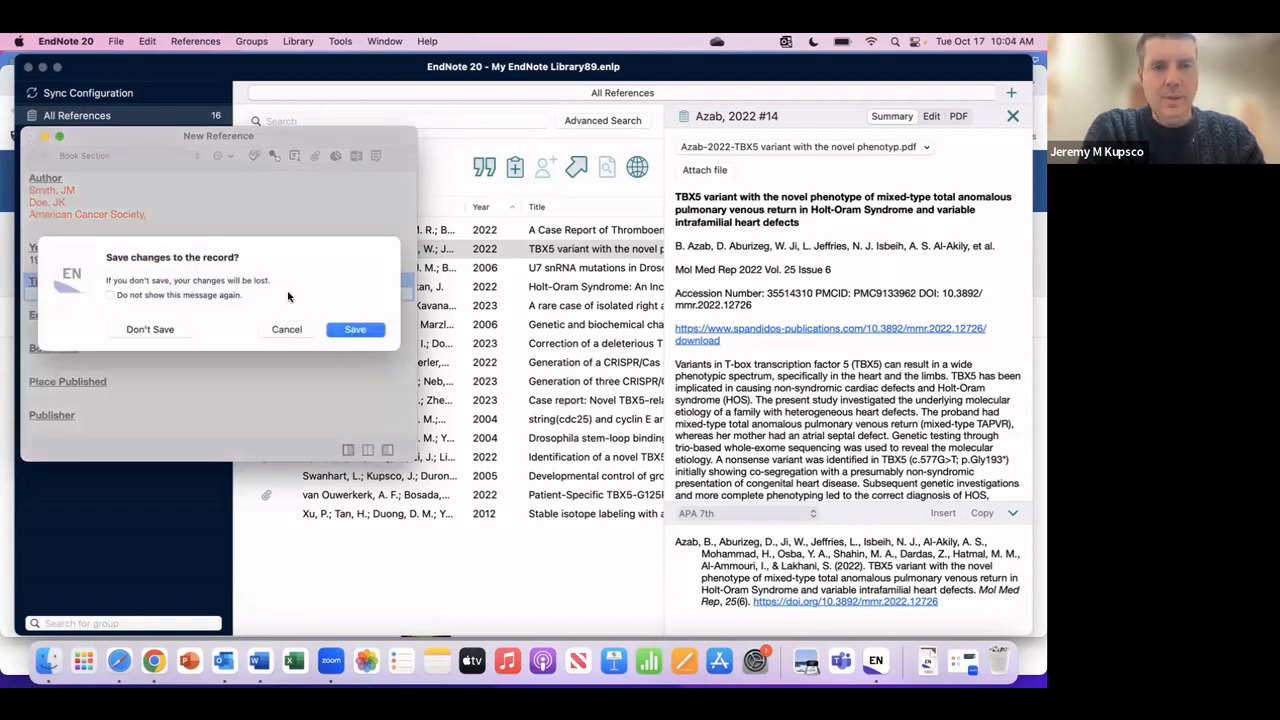
click(355, 330)
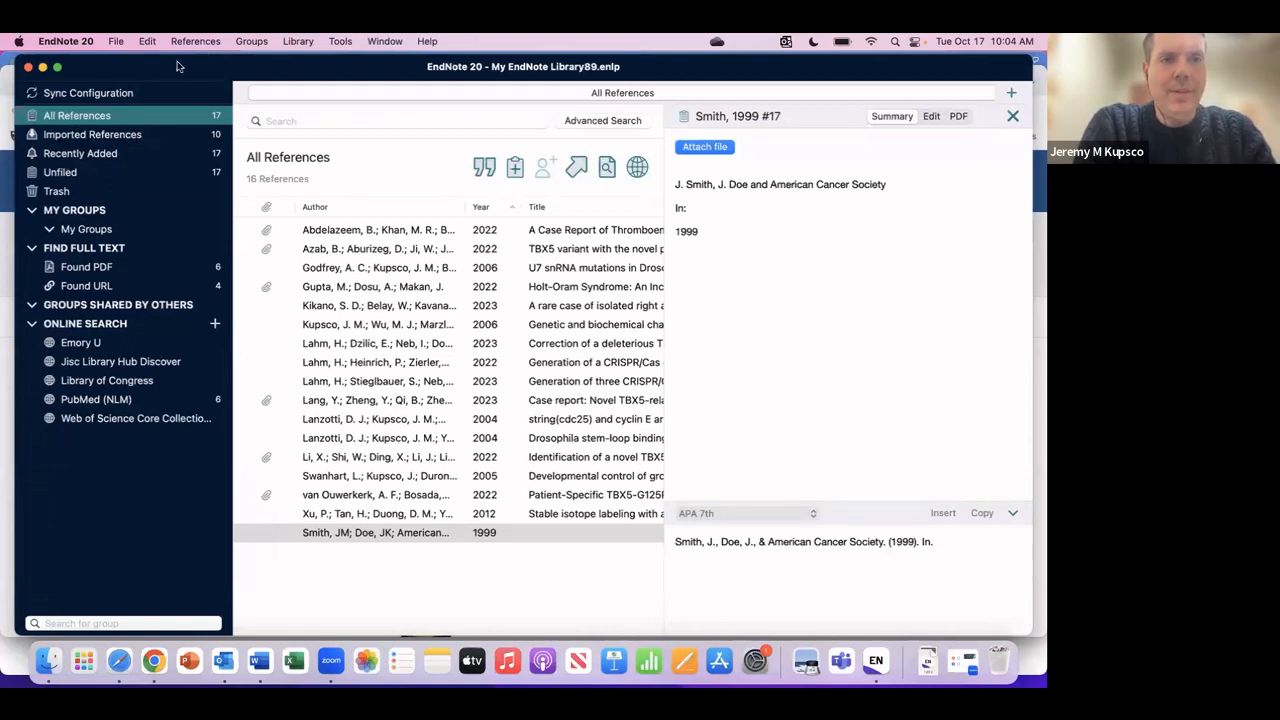
Step: Import the PDF file mcb.14.5.3350-3363.1994.pdf from the Desktop folder into the library
click(116, 42)
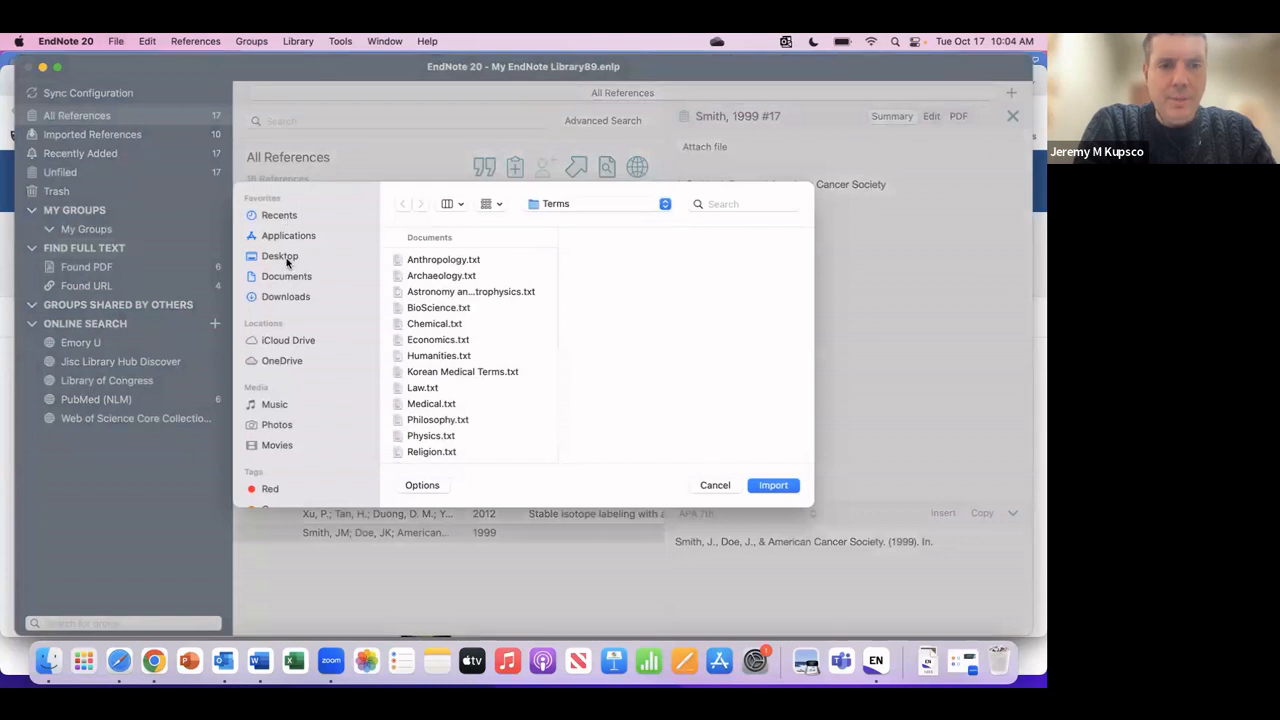
click(287, 254)
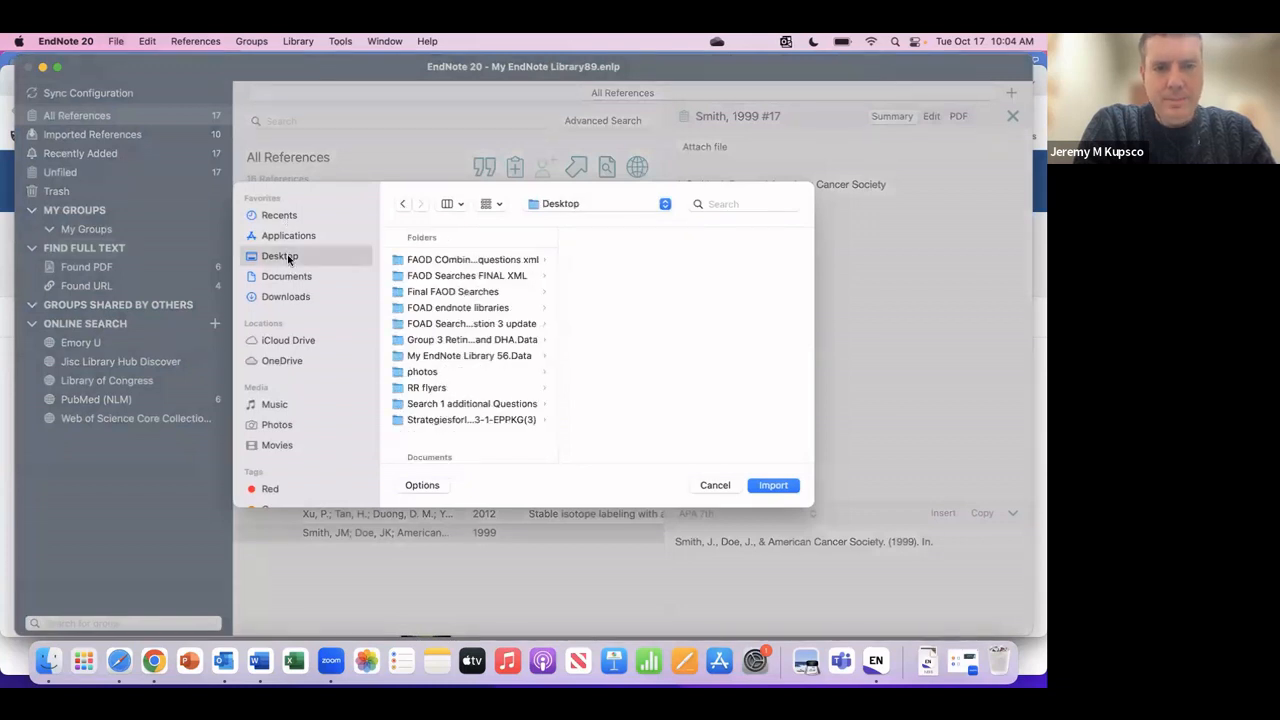
scroll(443, 340, down, 5)
scroll(443, 340, down, 6)
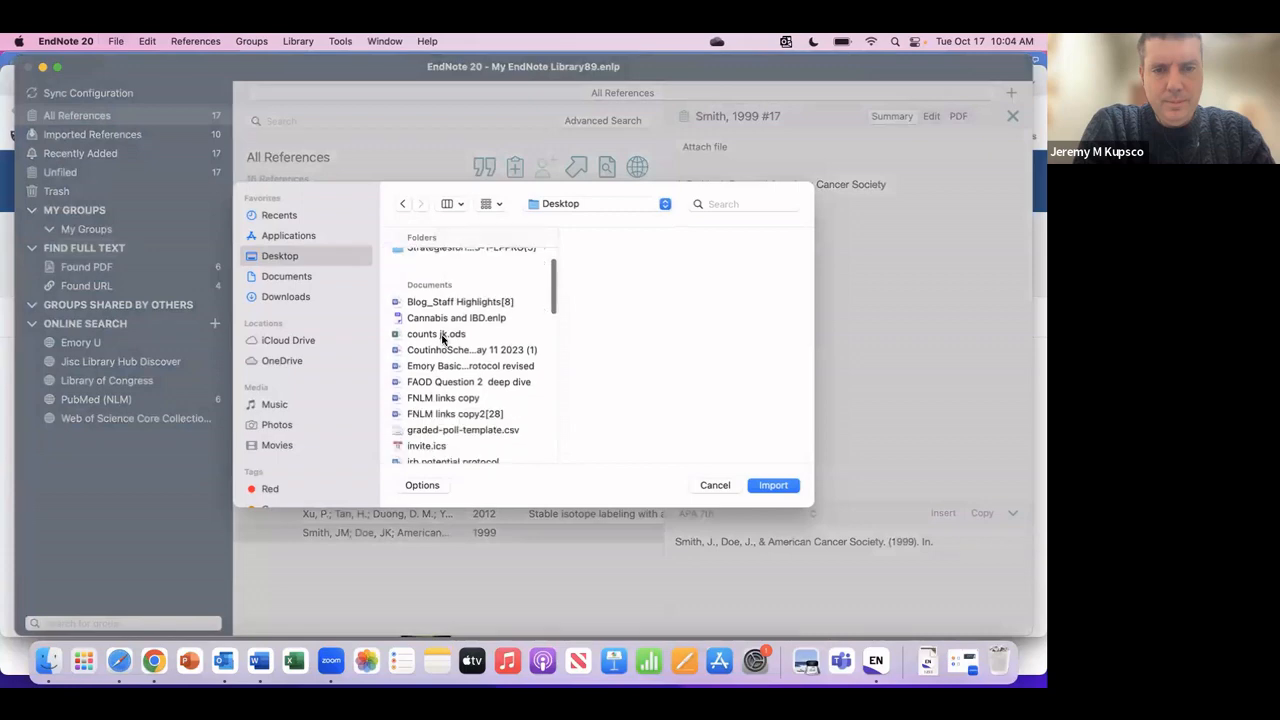
scroll(443, 340, down, 4)
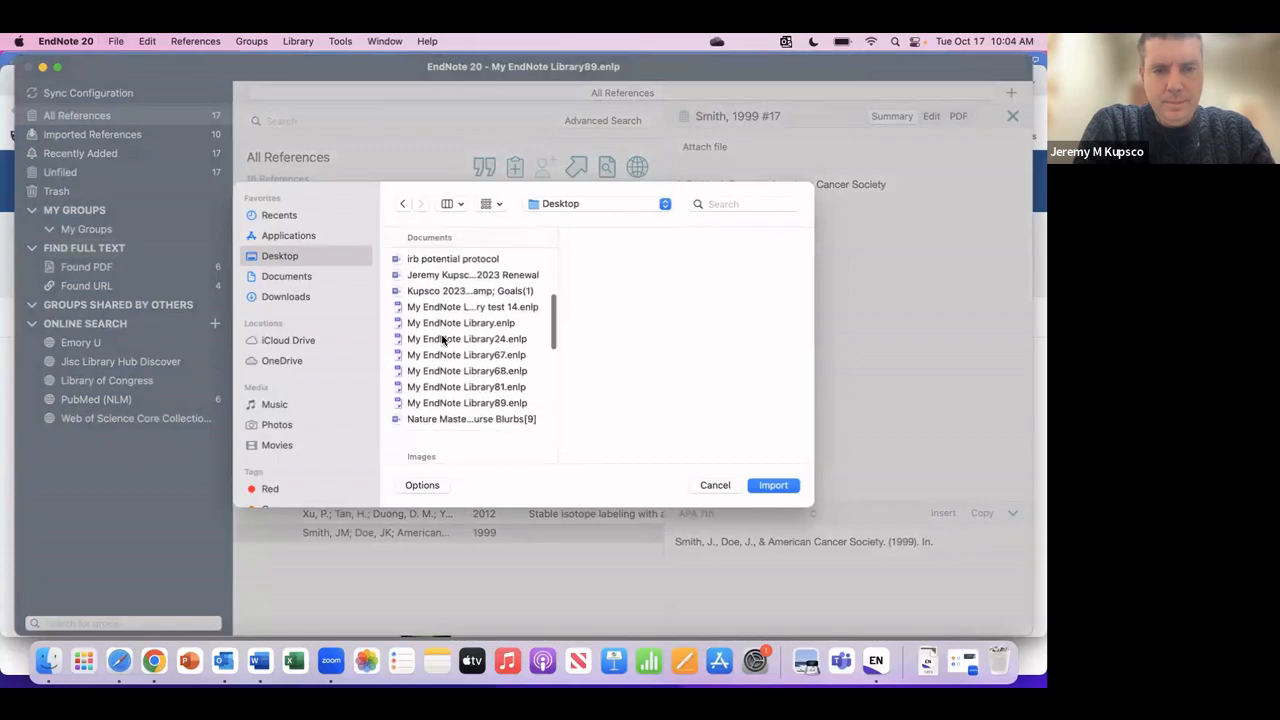
scroll(443, 340, down, 6)
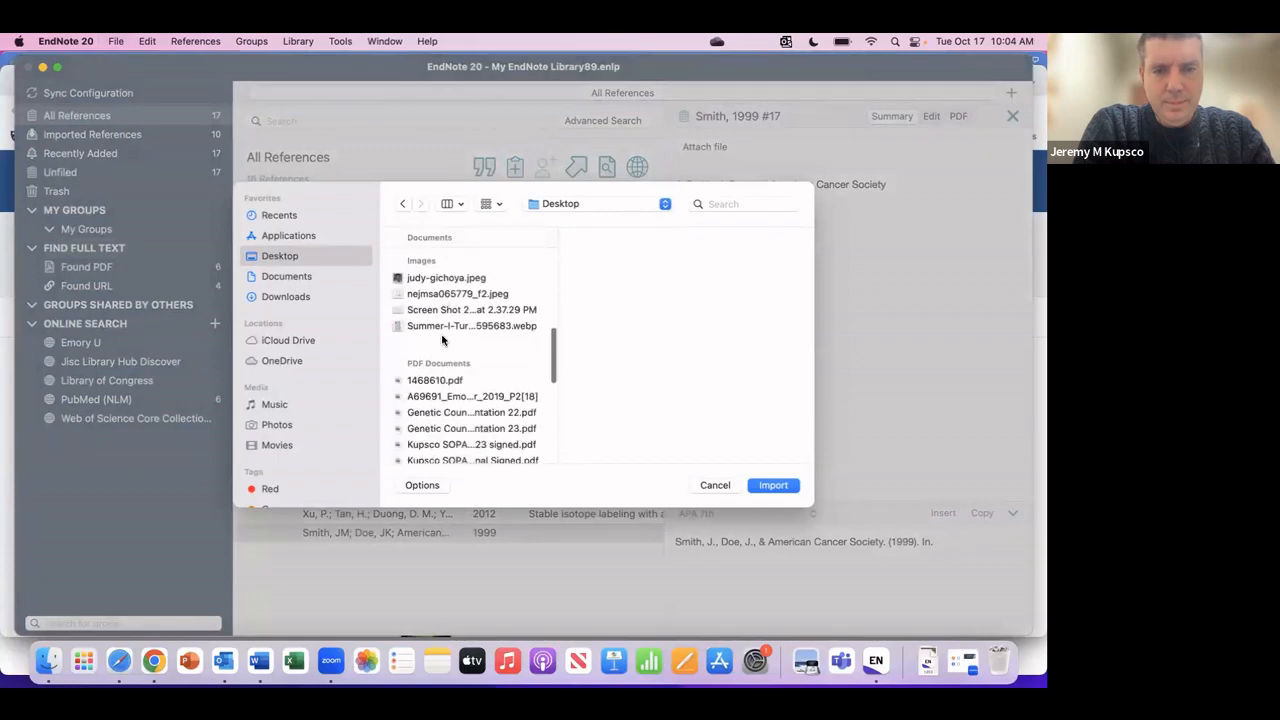
scroll(443, 340, down, 1)
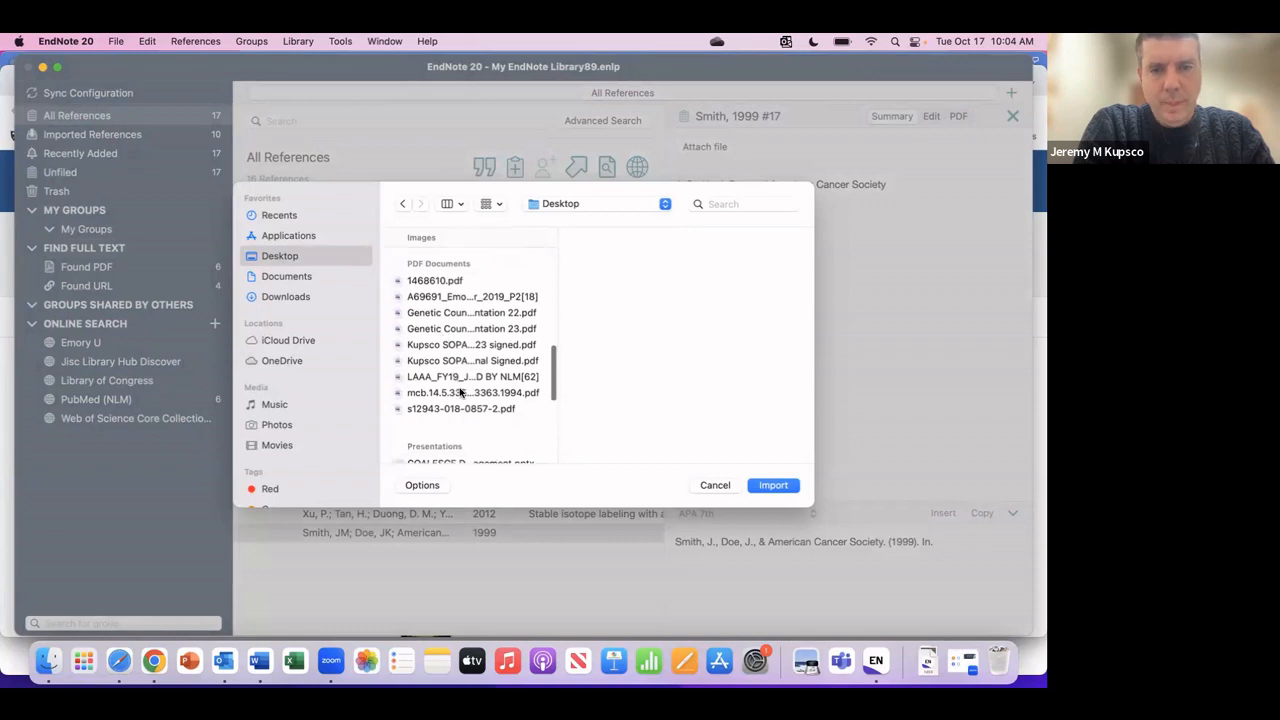
click(461, 393)
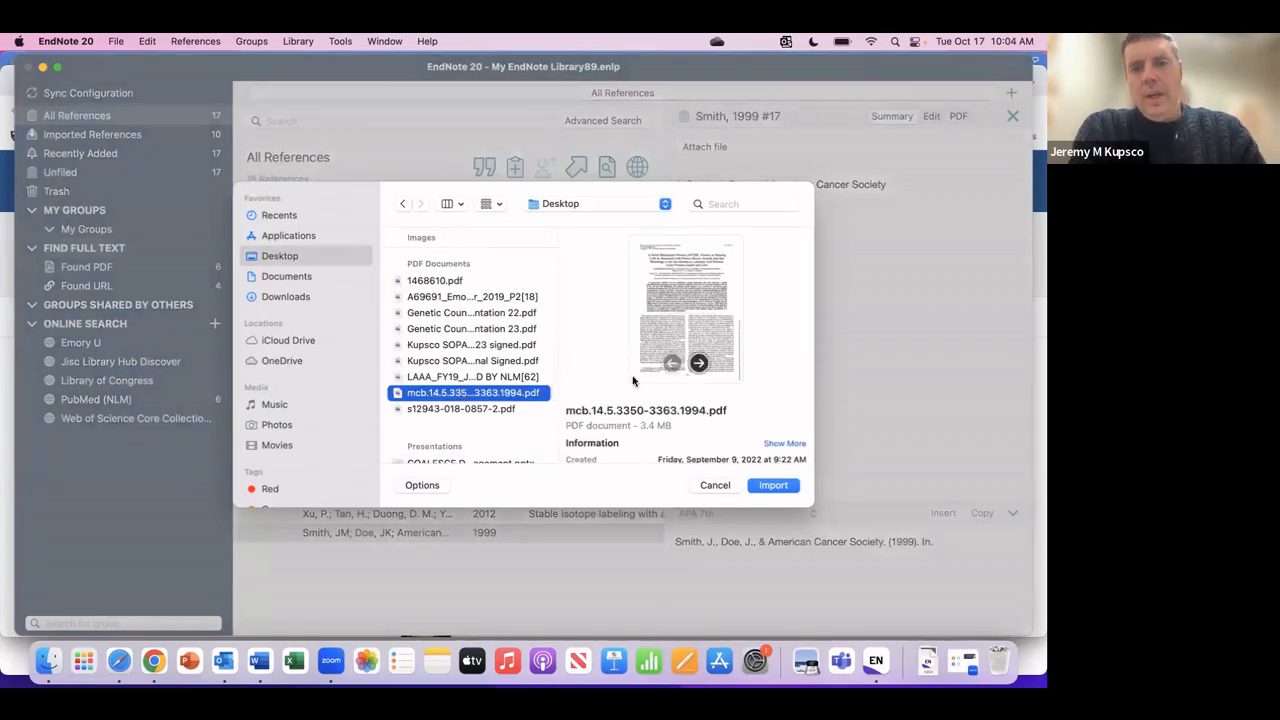
mouse_move(725, 362)
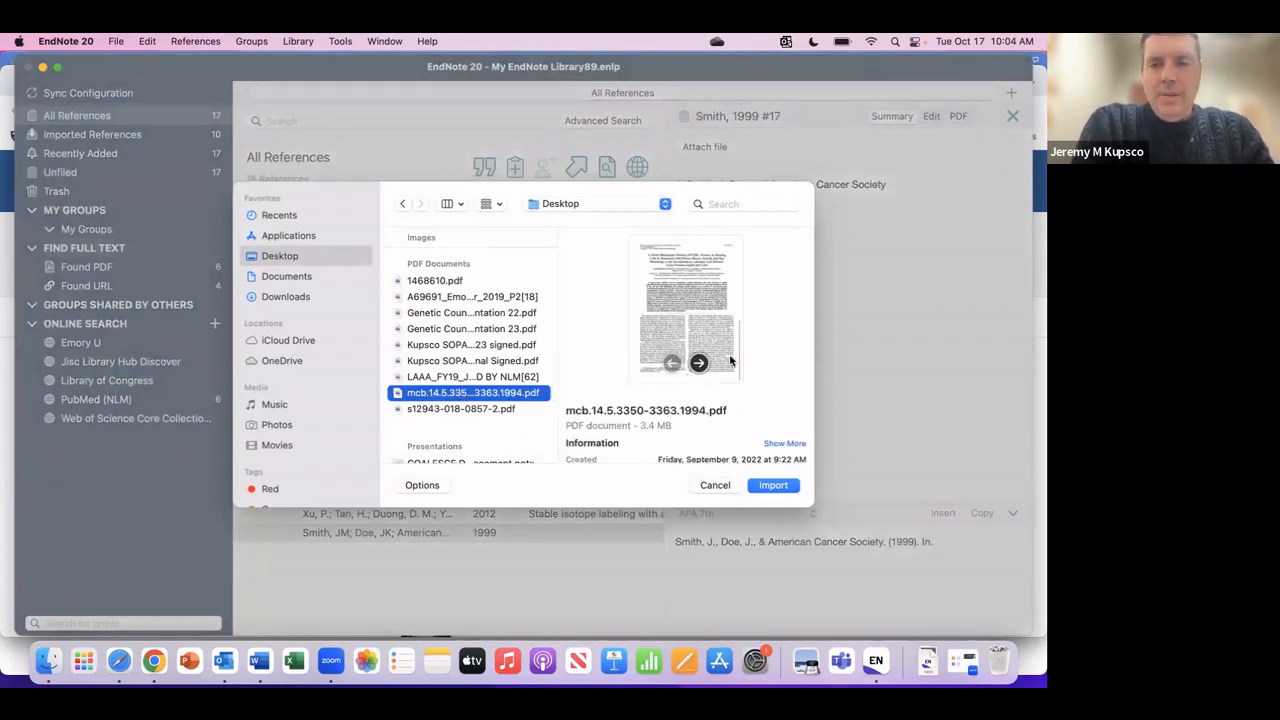
click(770, 485)
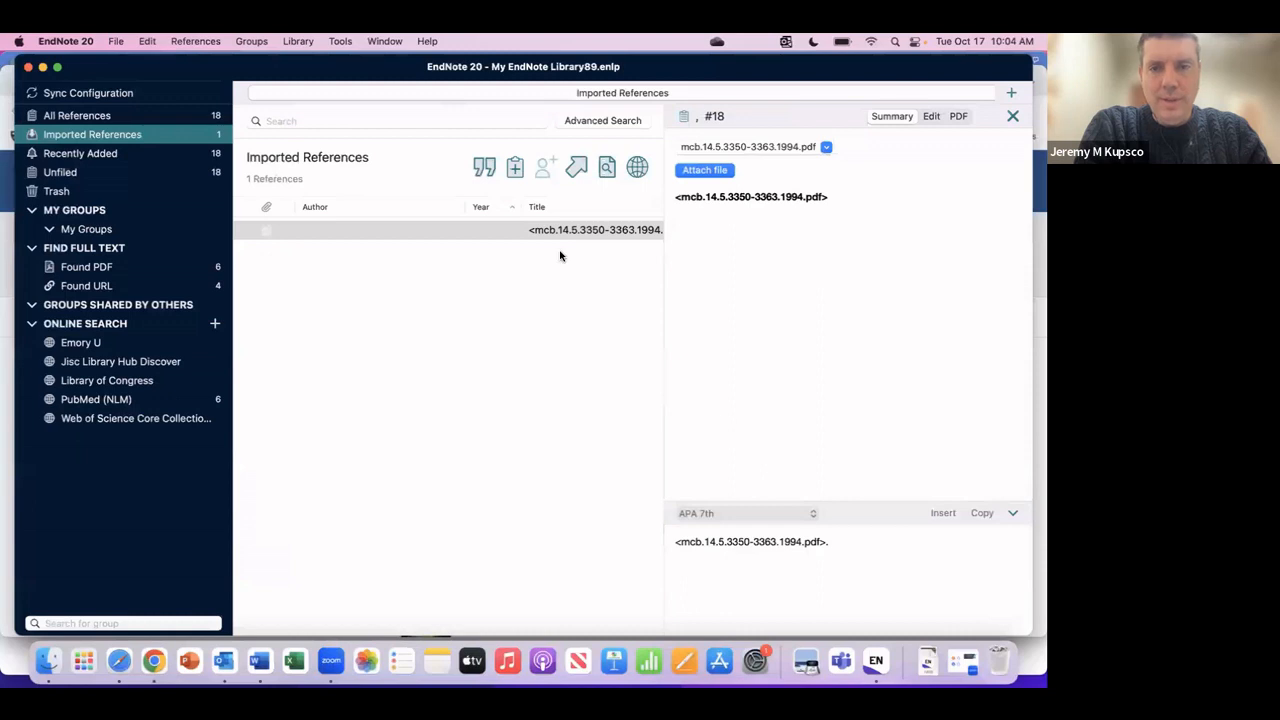
Step: Examine the Author, Year and Title columns of the newly imported PDF reference
scroll(560, 256, right, 5)
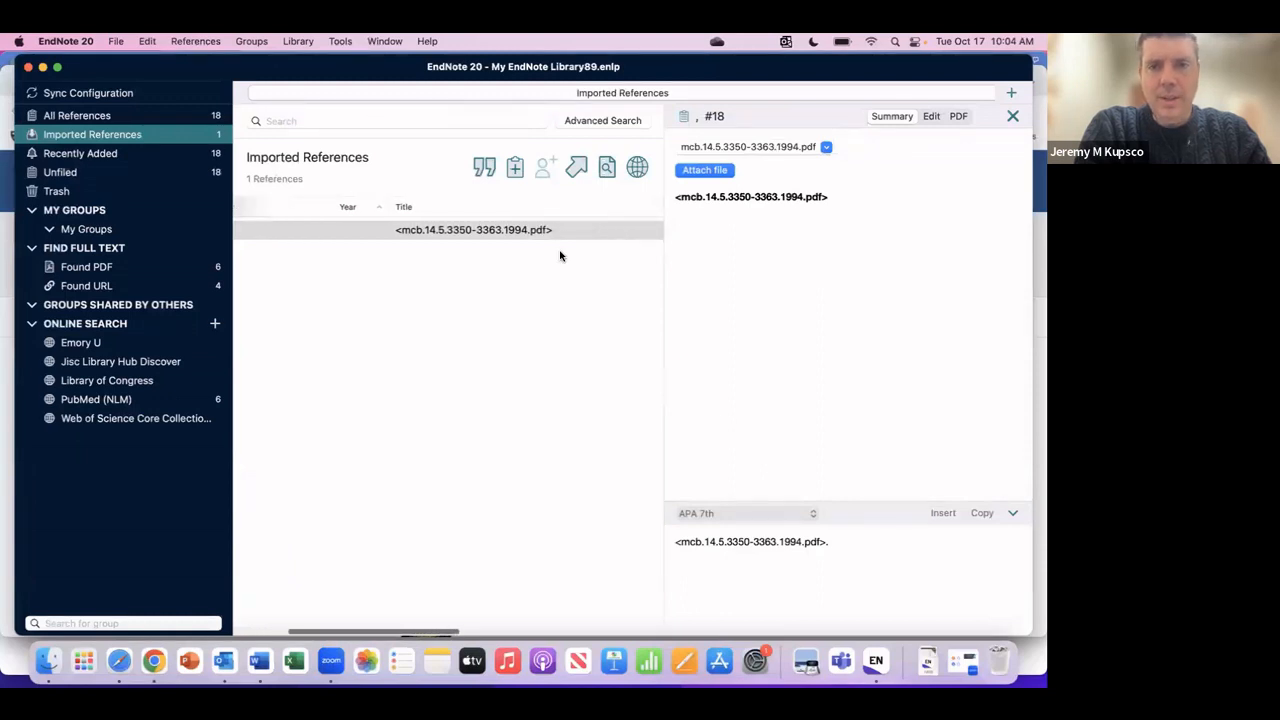
scroll(462, 231, left, 3)
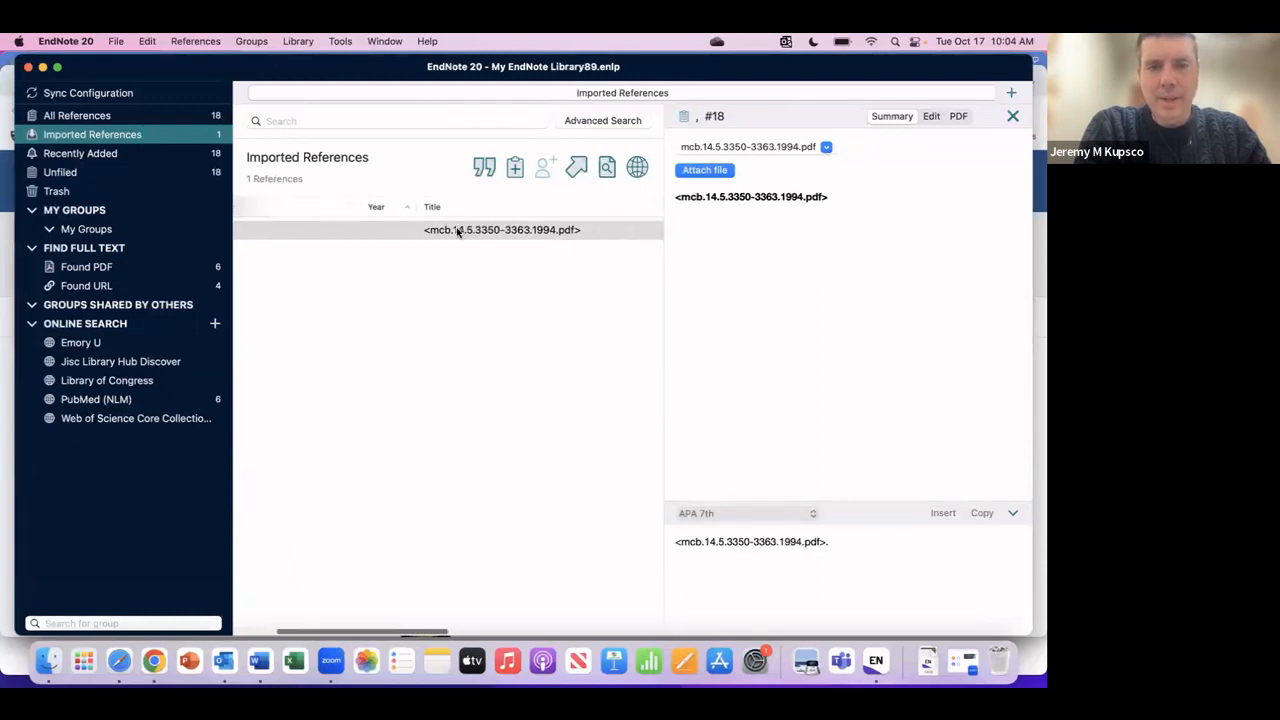
scroll(458, 231, right, 1)
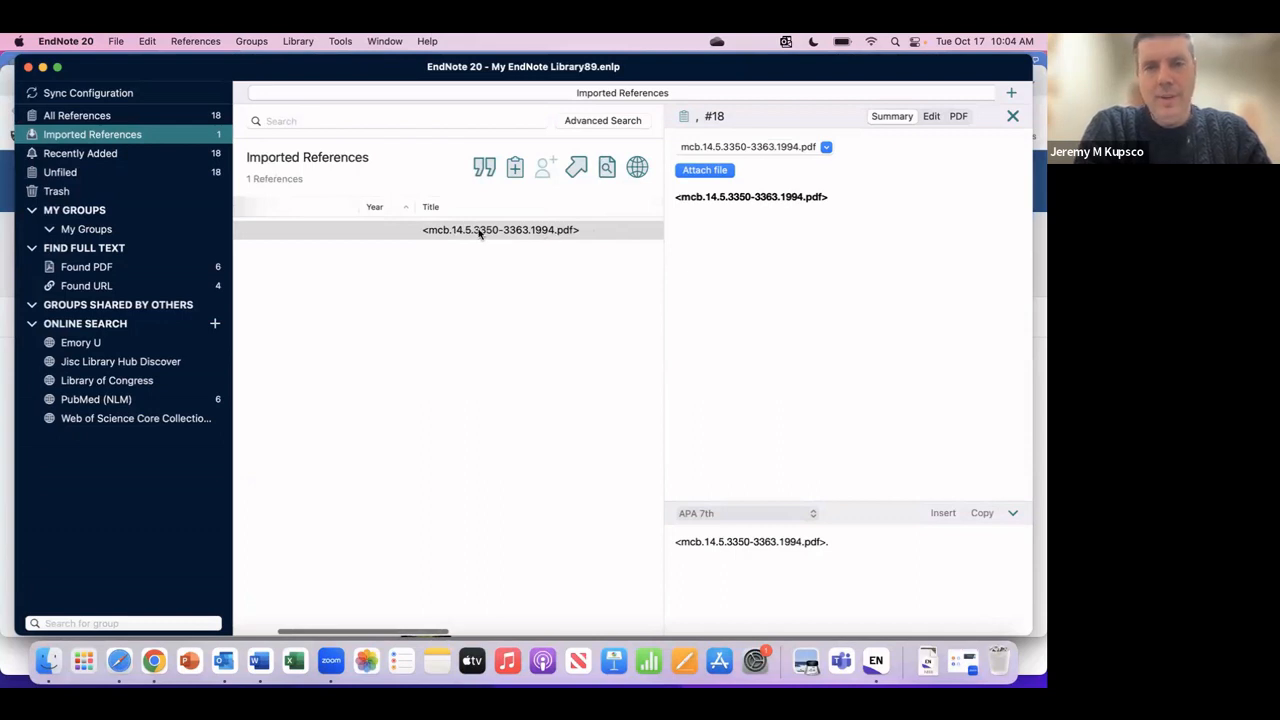
scroll(479, 232, left, 4)
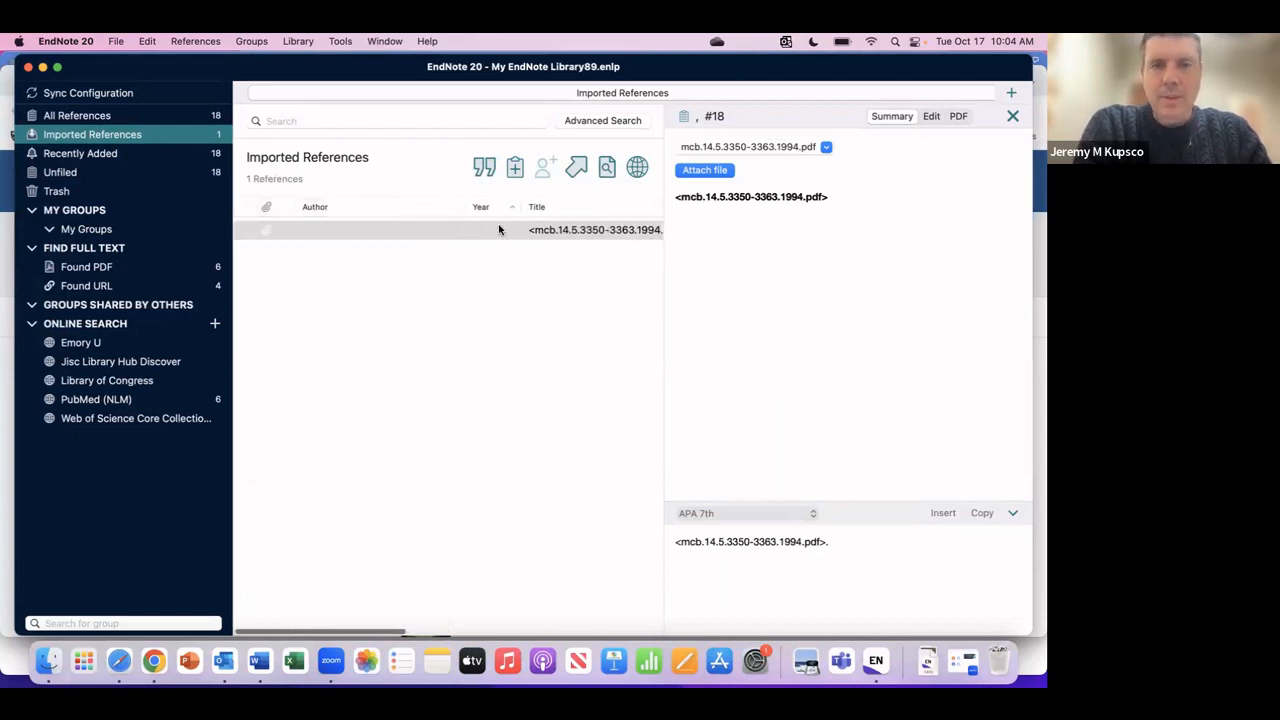
scroll(610, 240, right, 5)
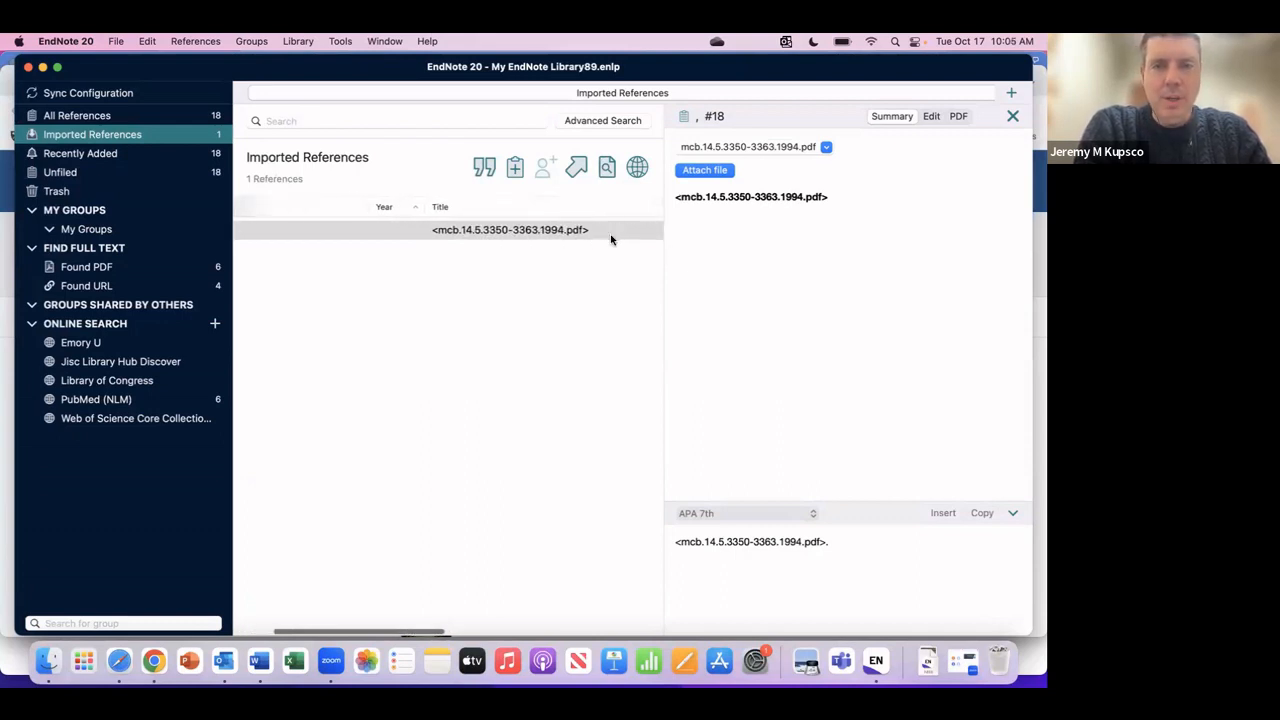
scroll(610, 240, left, 5)
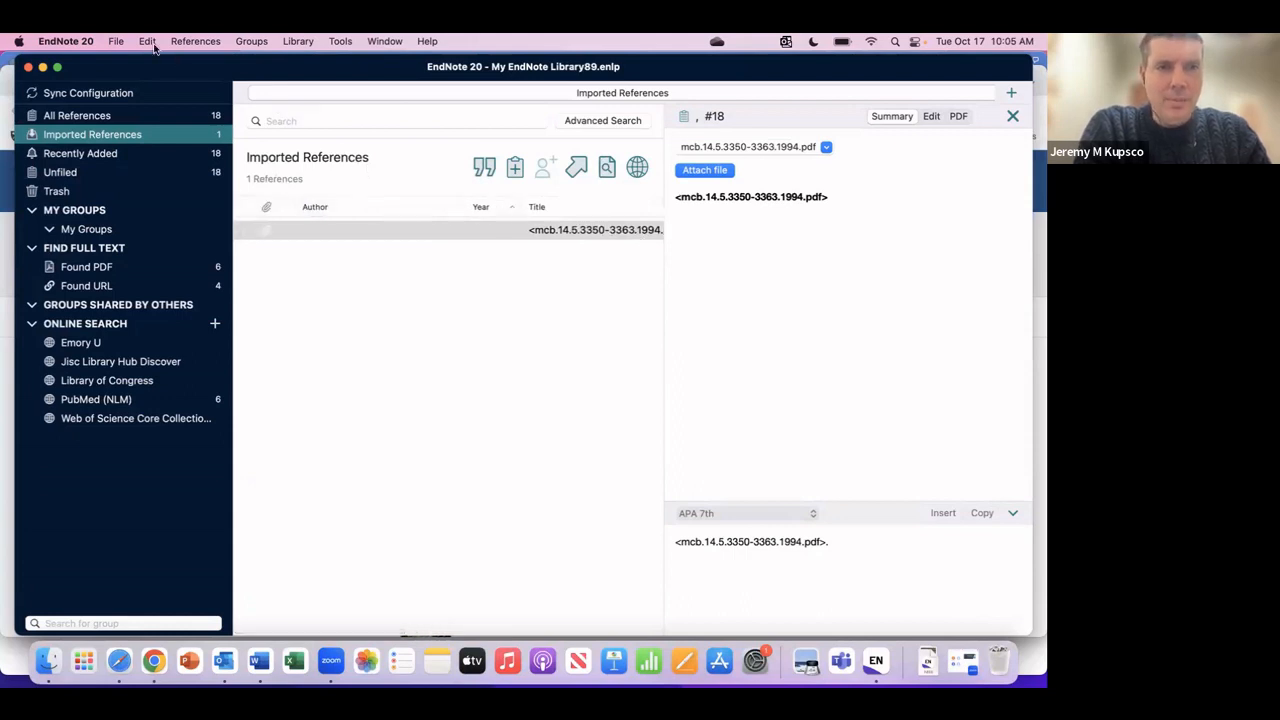
click(118, 41)
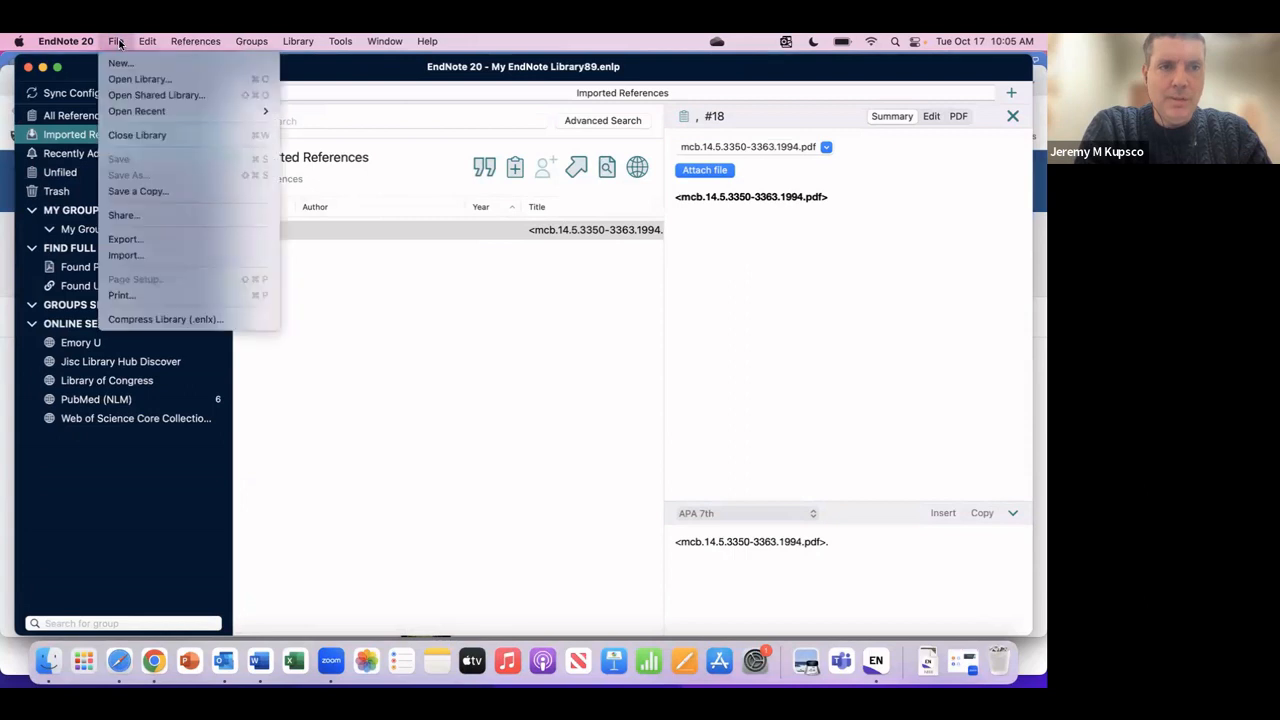
click(168, 239)
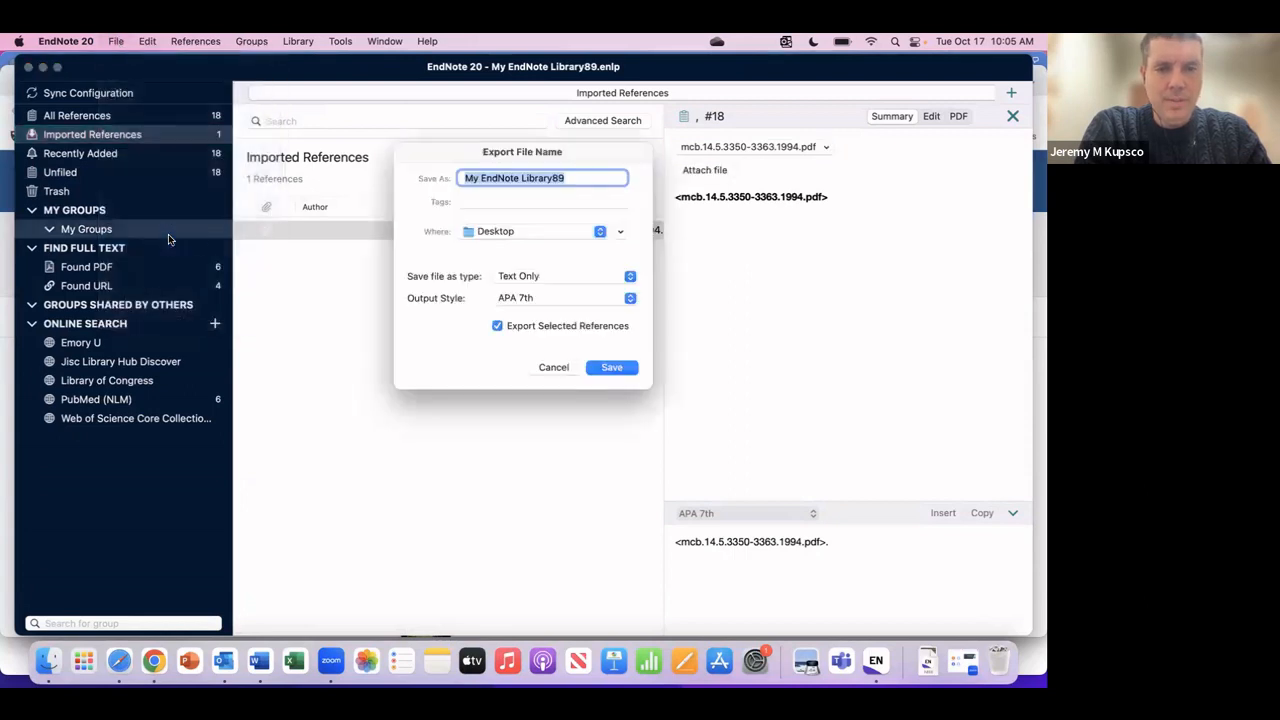
click(553, 367)
click(116, 41)
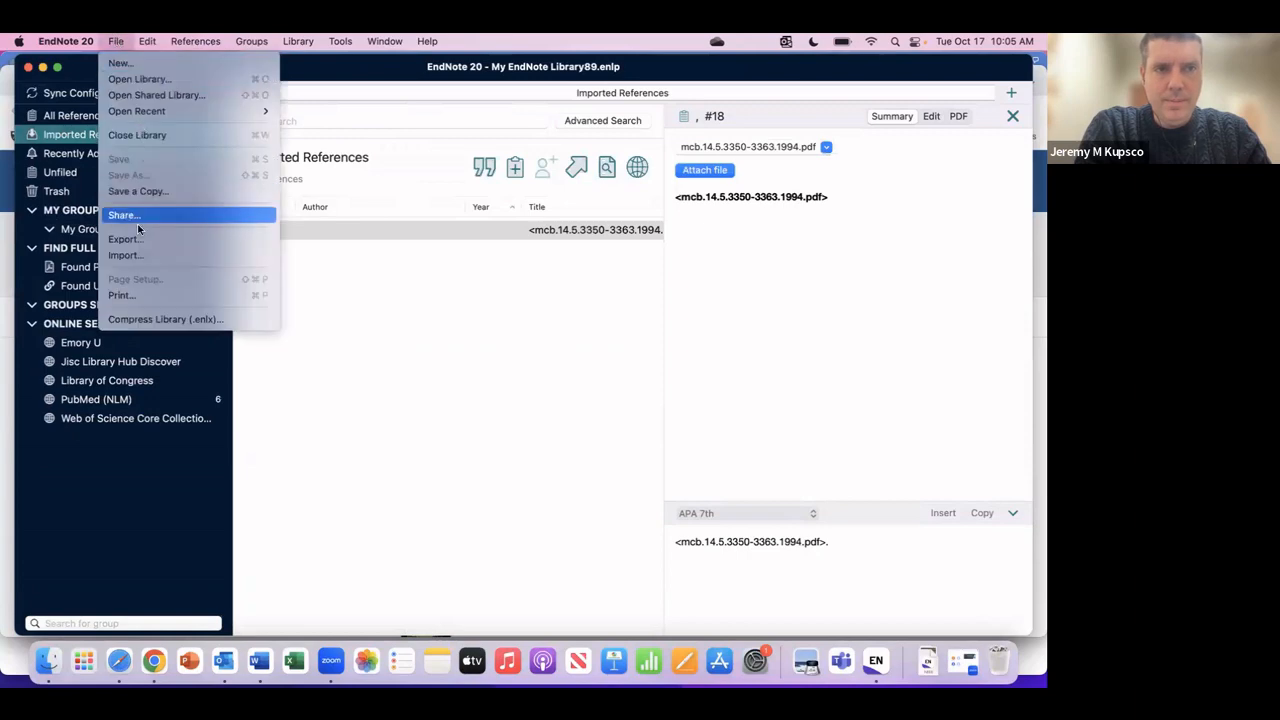
click(140, 255)
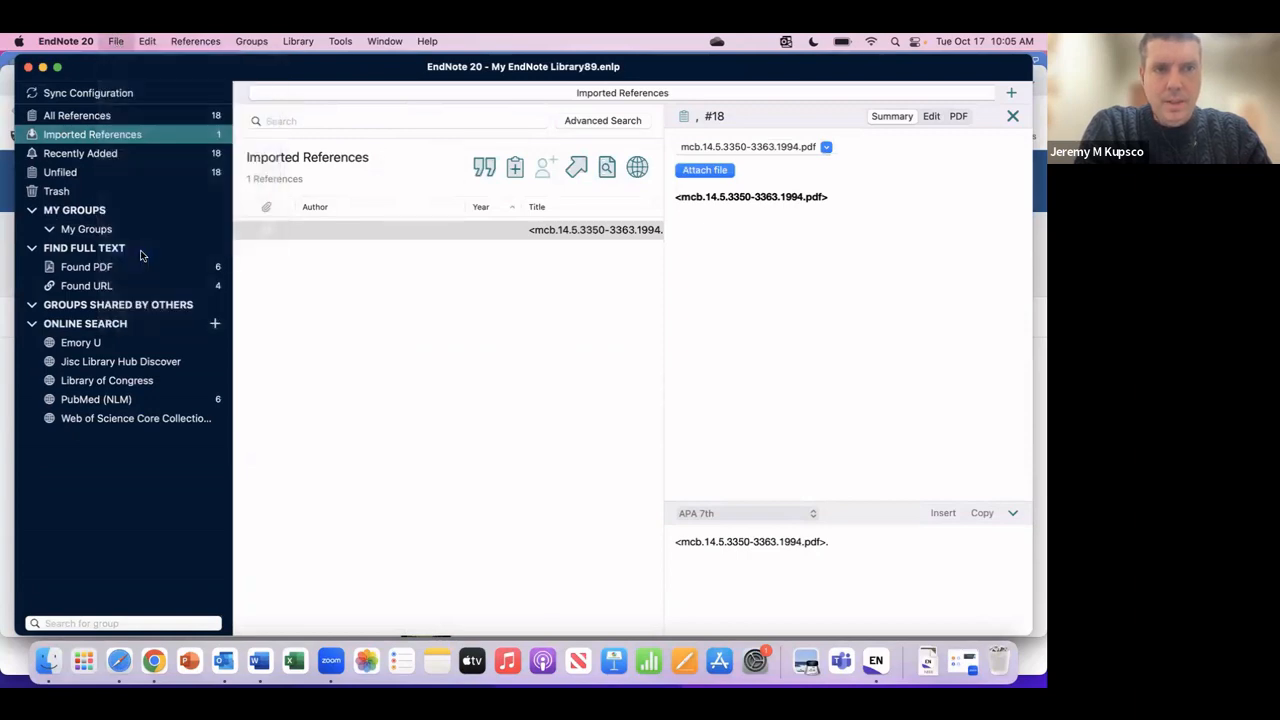
scroll(524, 328, down, 3)
scroll(524, 328, down, 10)
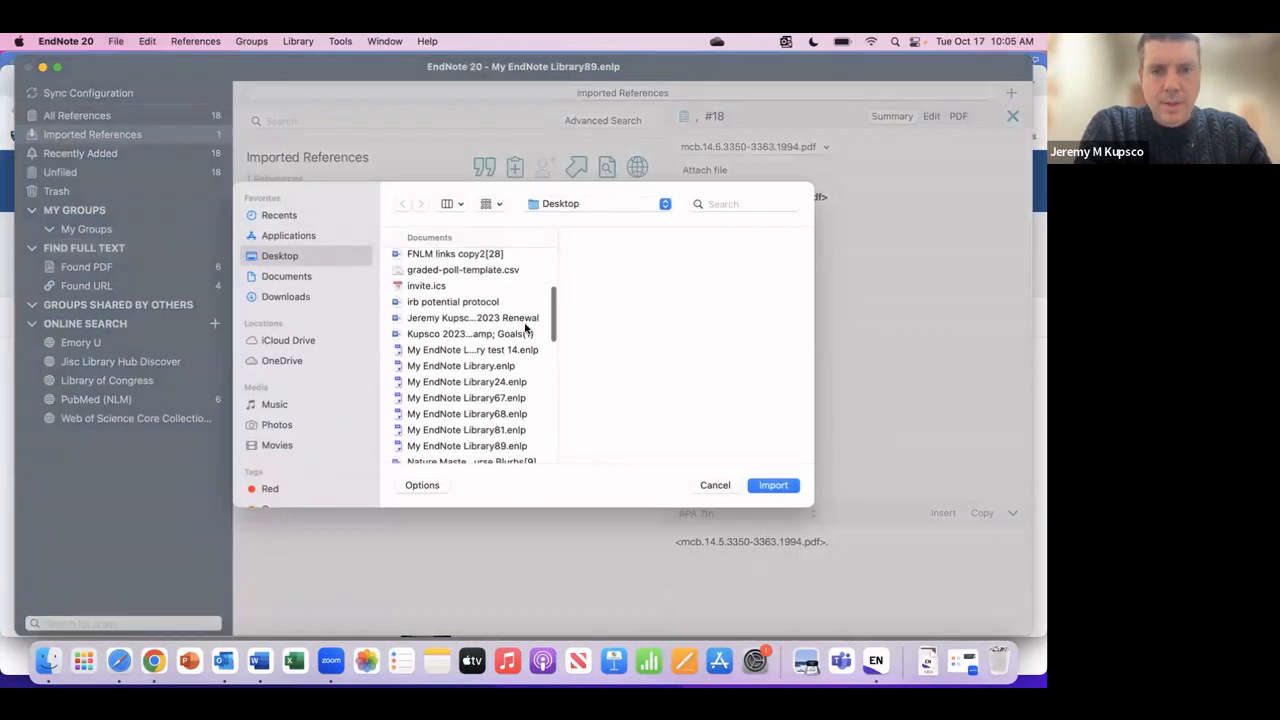
scroll(524, 328, down, 4)
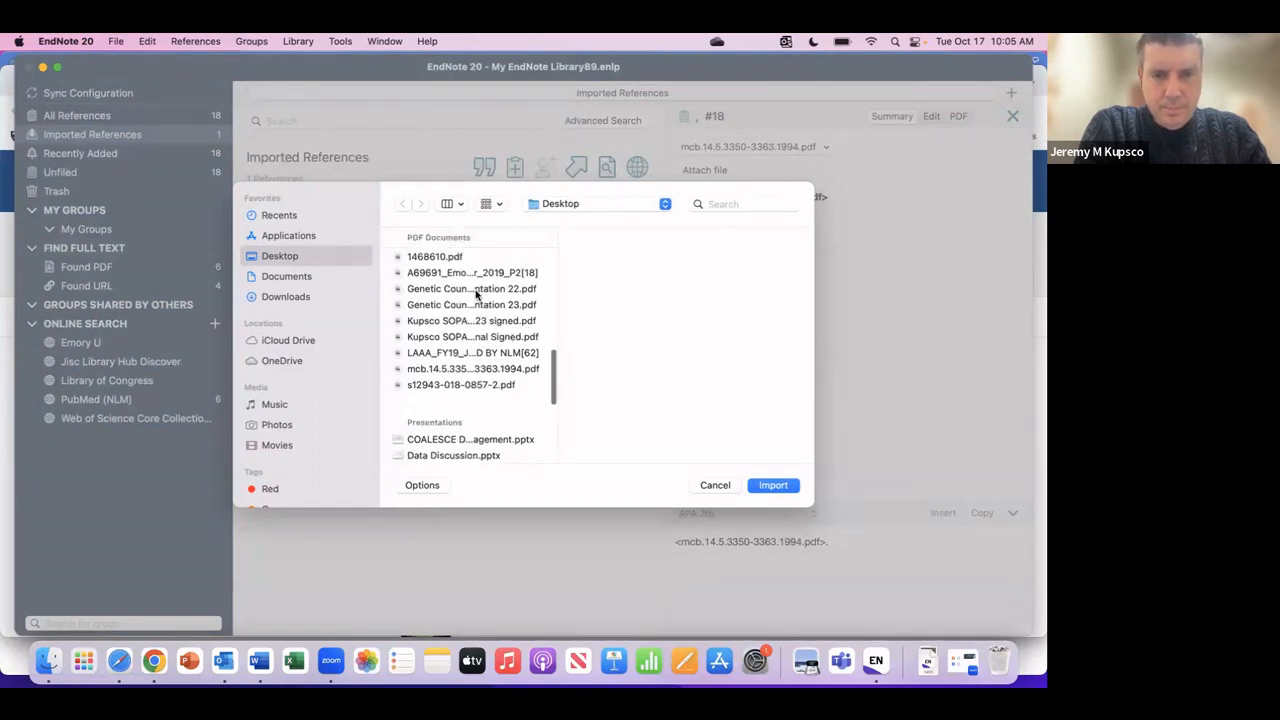
click(474, 291)
scroll(474, 291, up, 1)
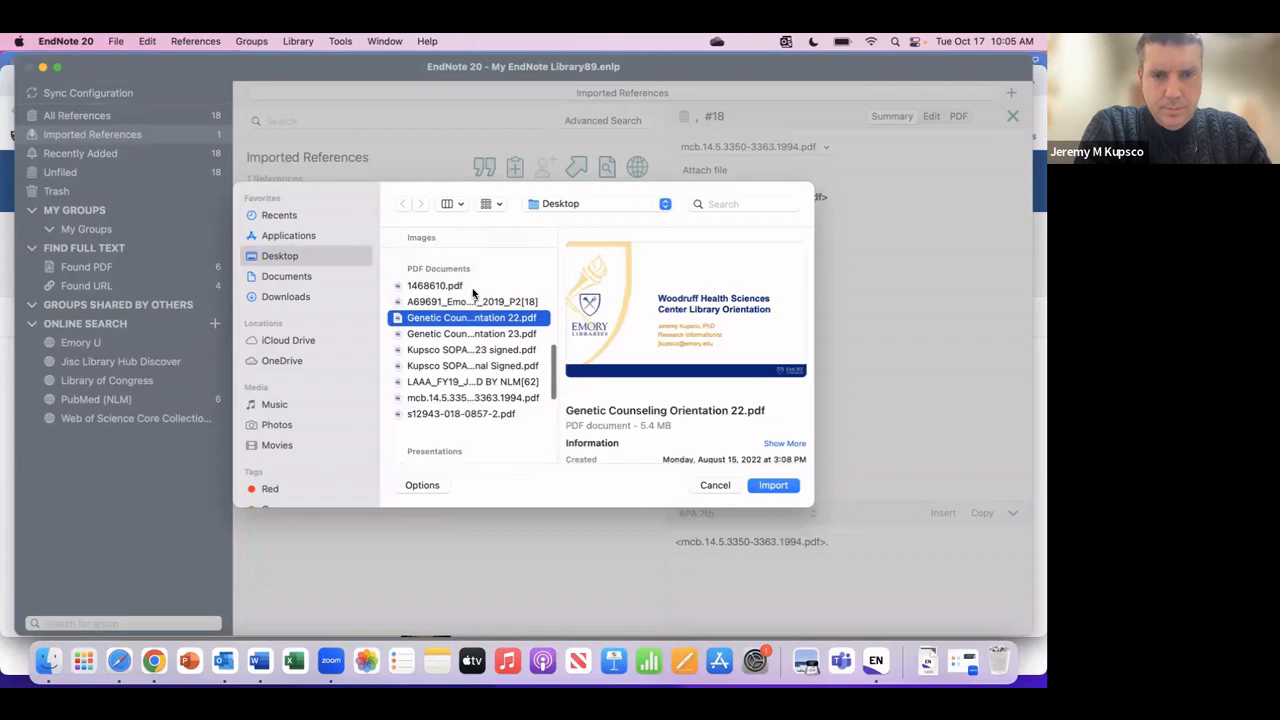
click(452, 287)
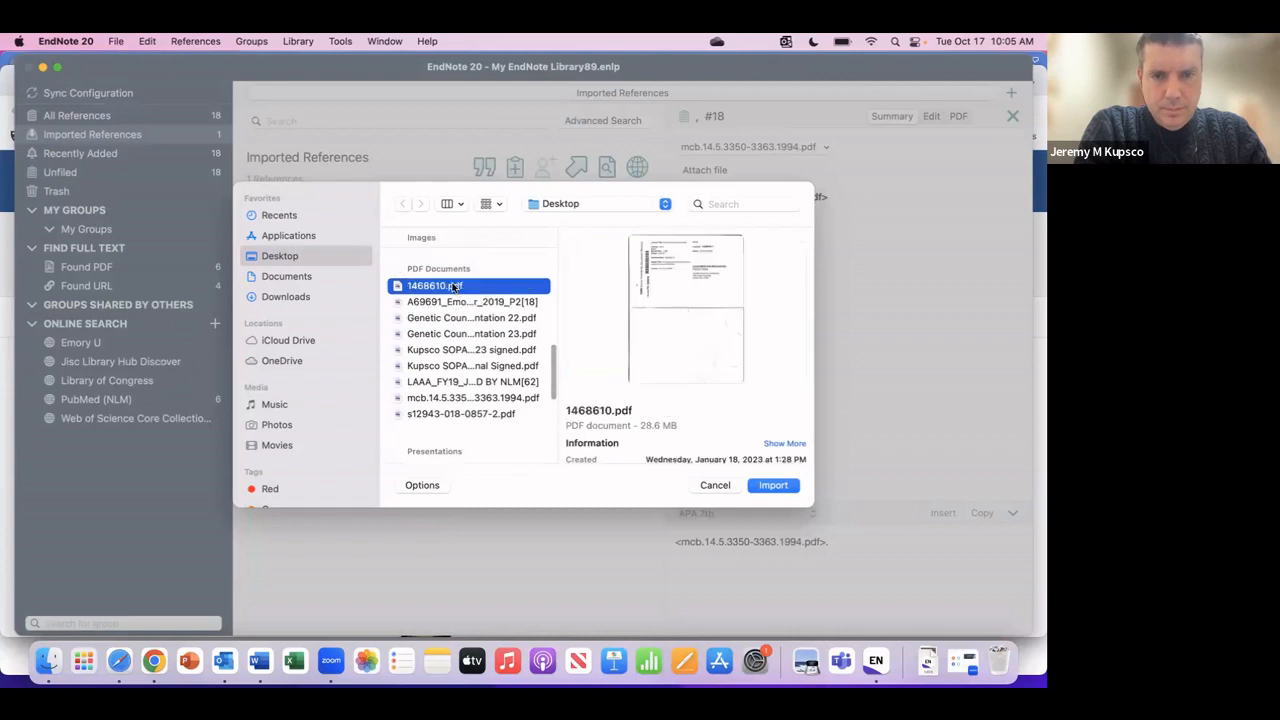
click(463, 414)
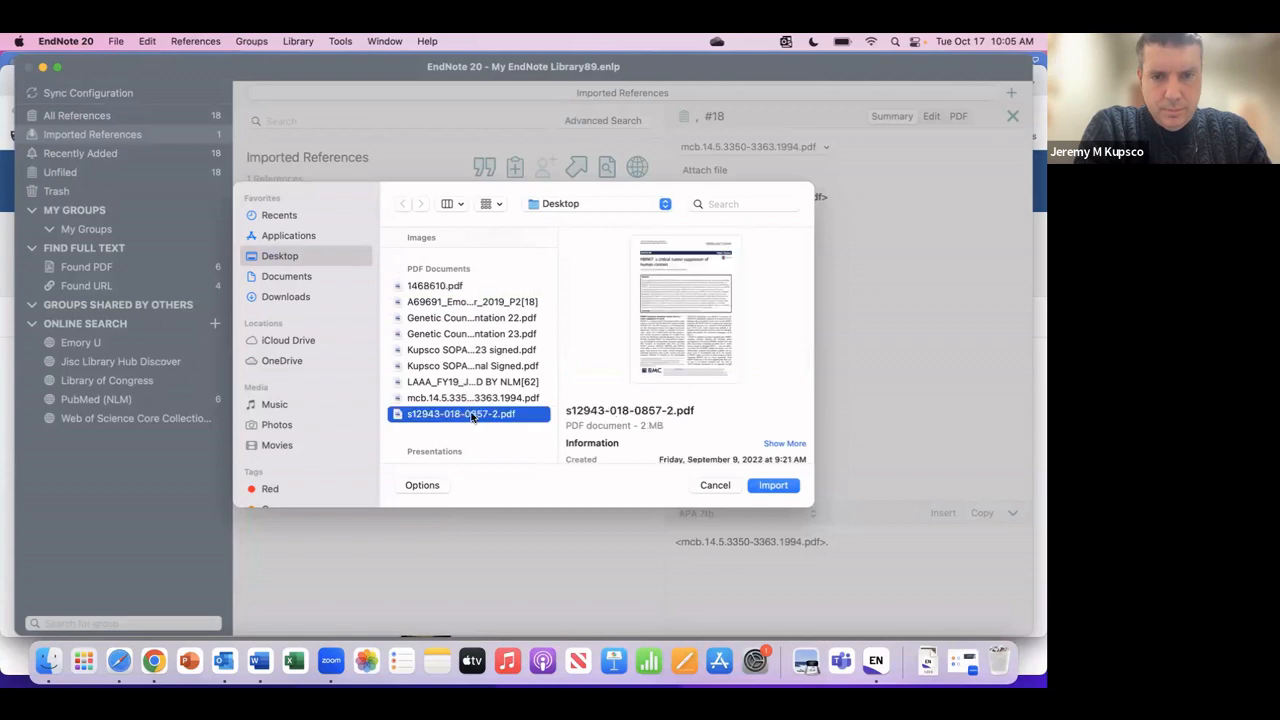
click(780, 487)
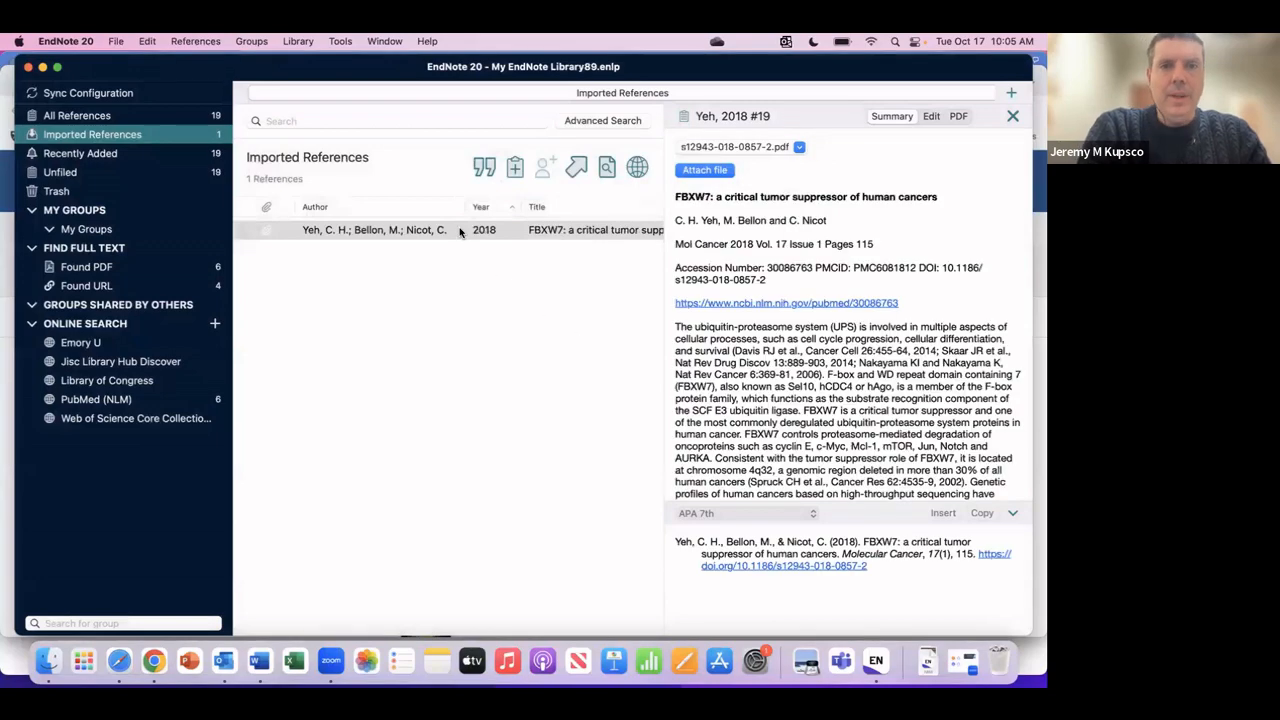
scroll(460, 232, right, 5)
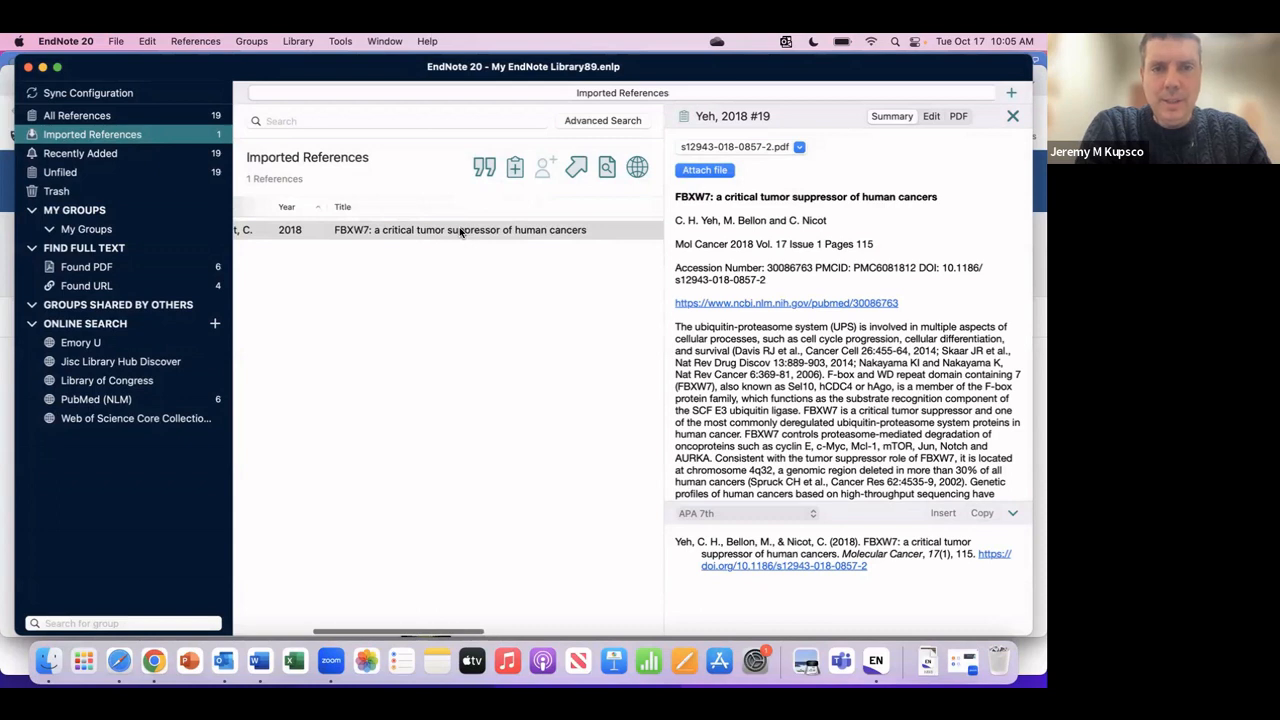
scroll(460, 232, left, 5)
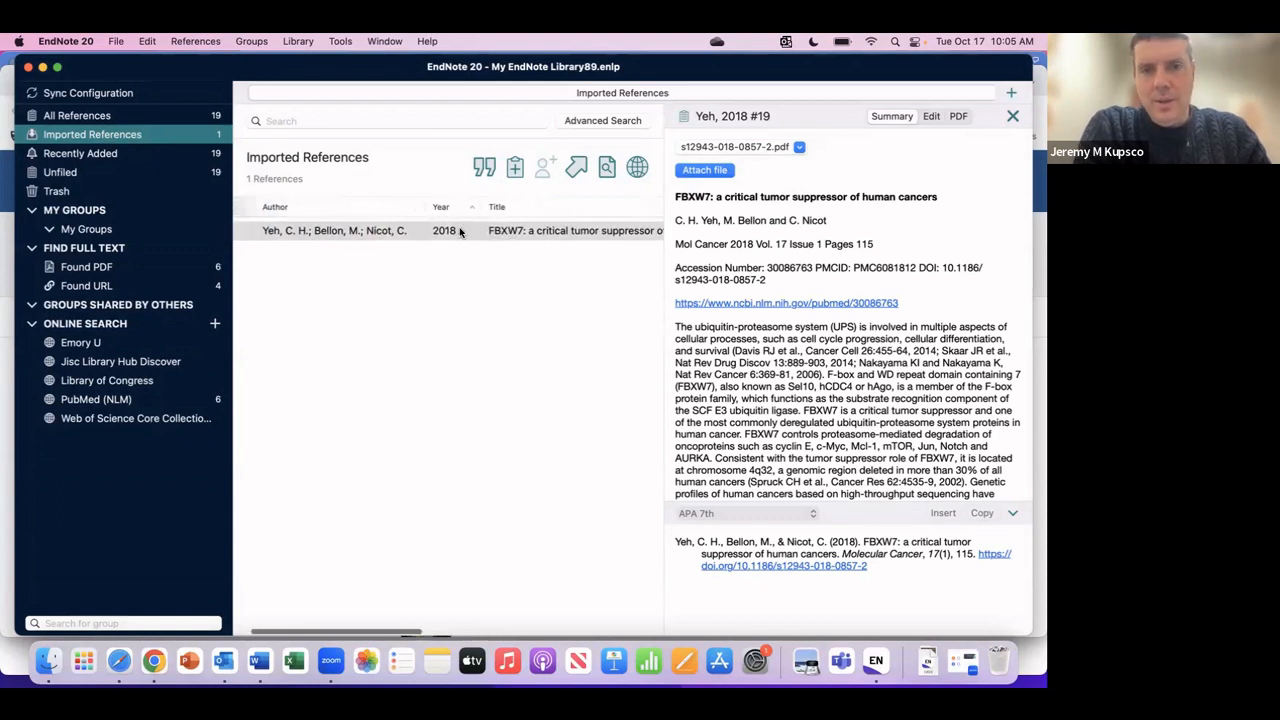
scroll(460, 232, left, 2)
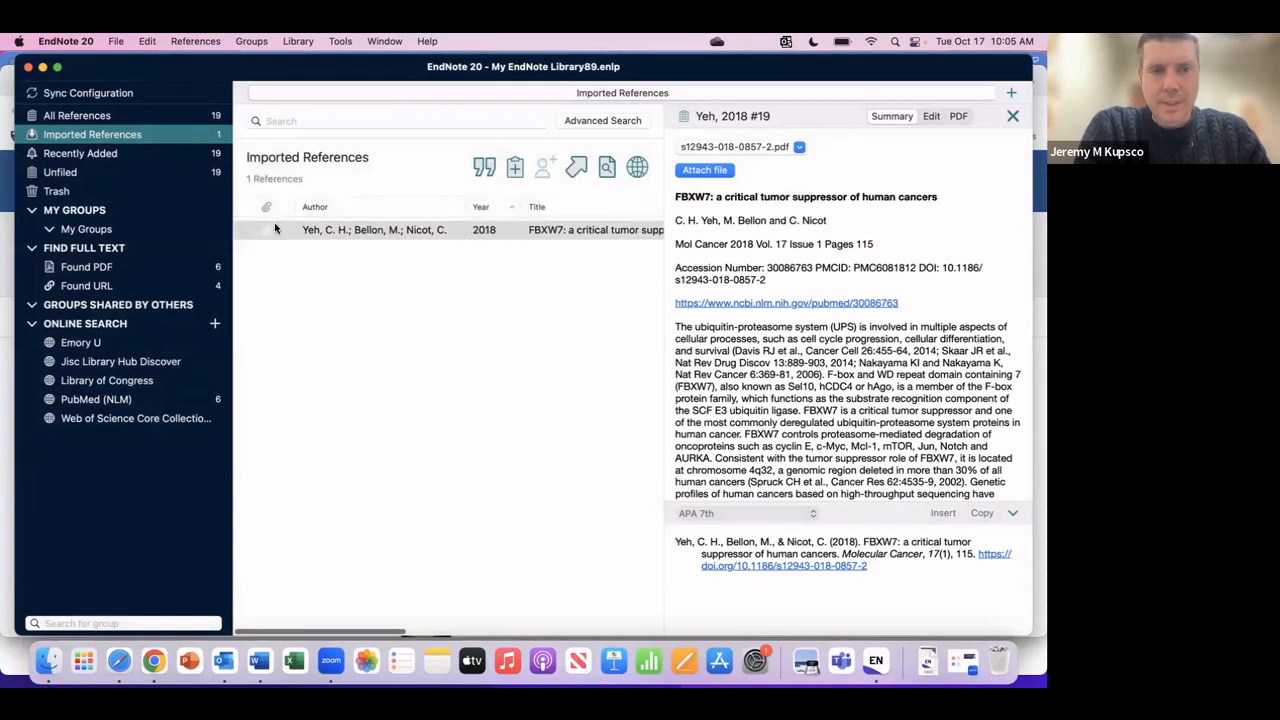
Step: Go through the references in All References and examine which ones have PDF attachments, ending on the FBXW7 article
click(347, 232)
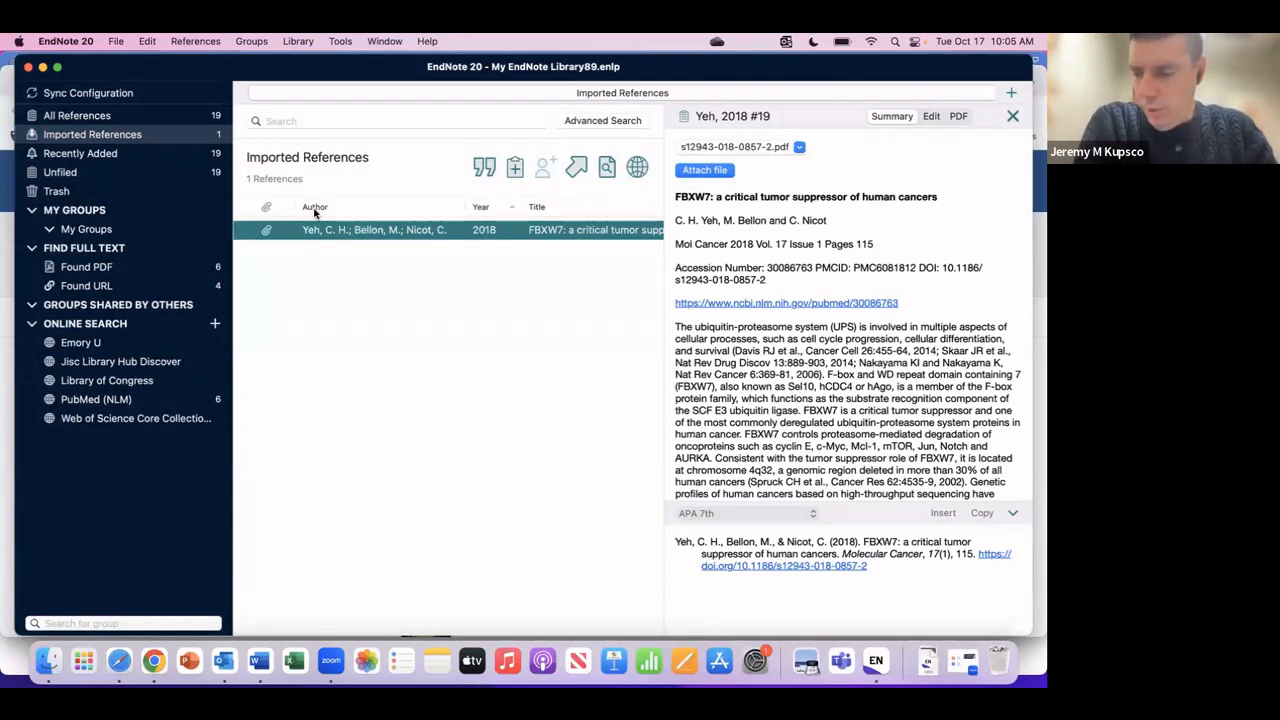
click(137, 118)
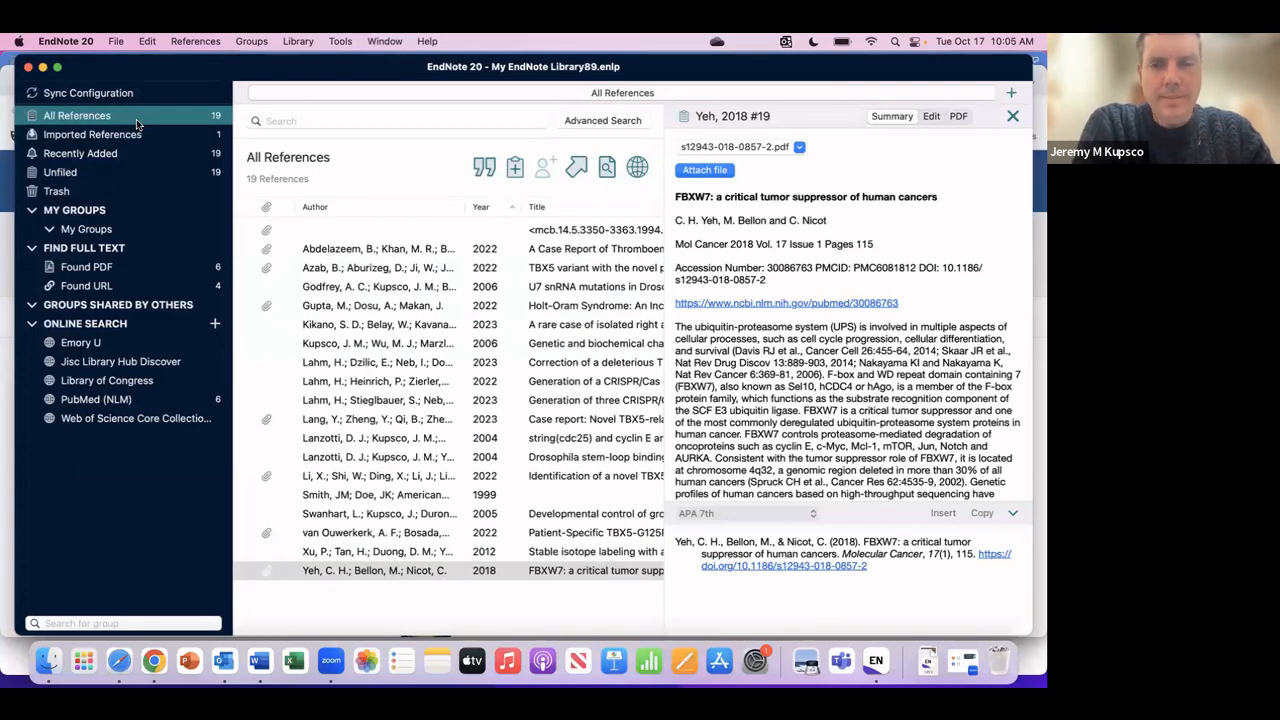
scroll(388, 412, right, 5)
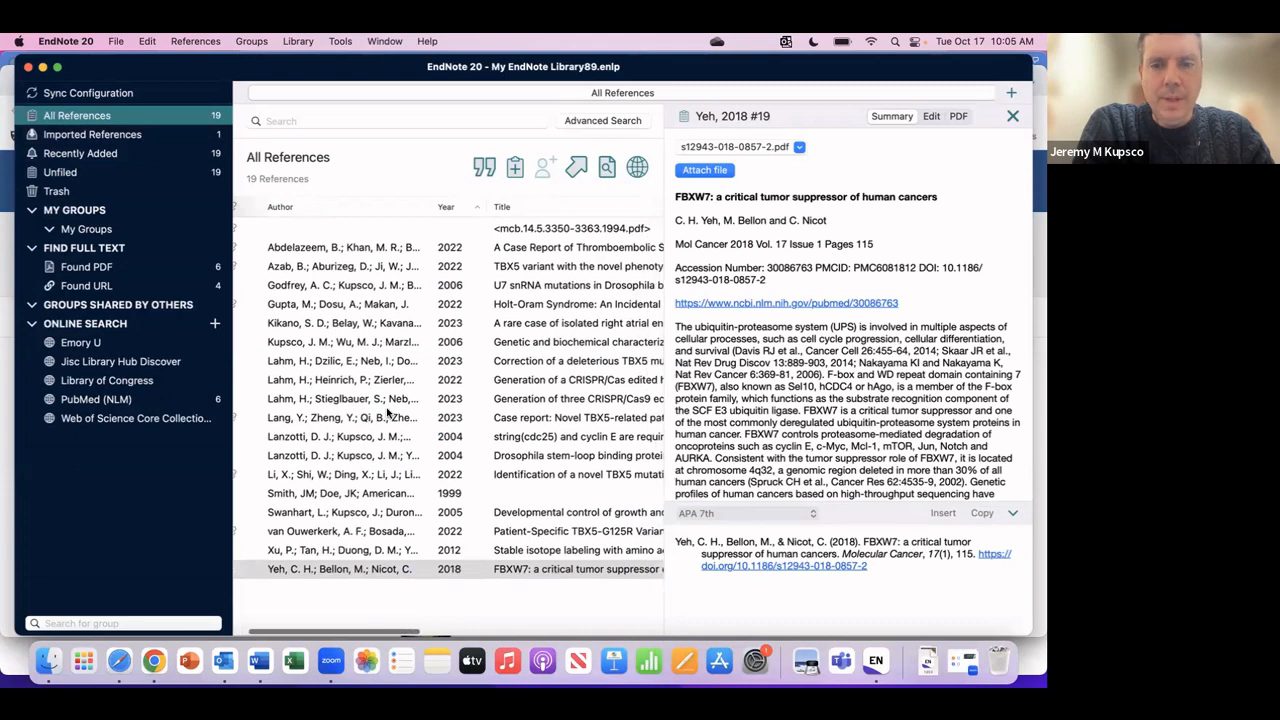
scroll(388, 412, left, 5)
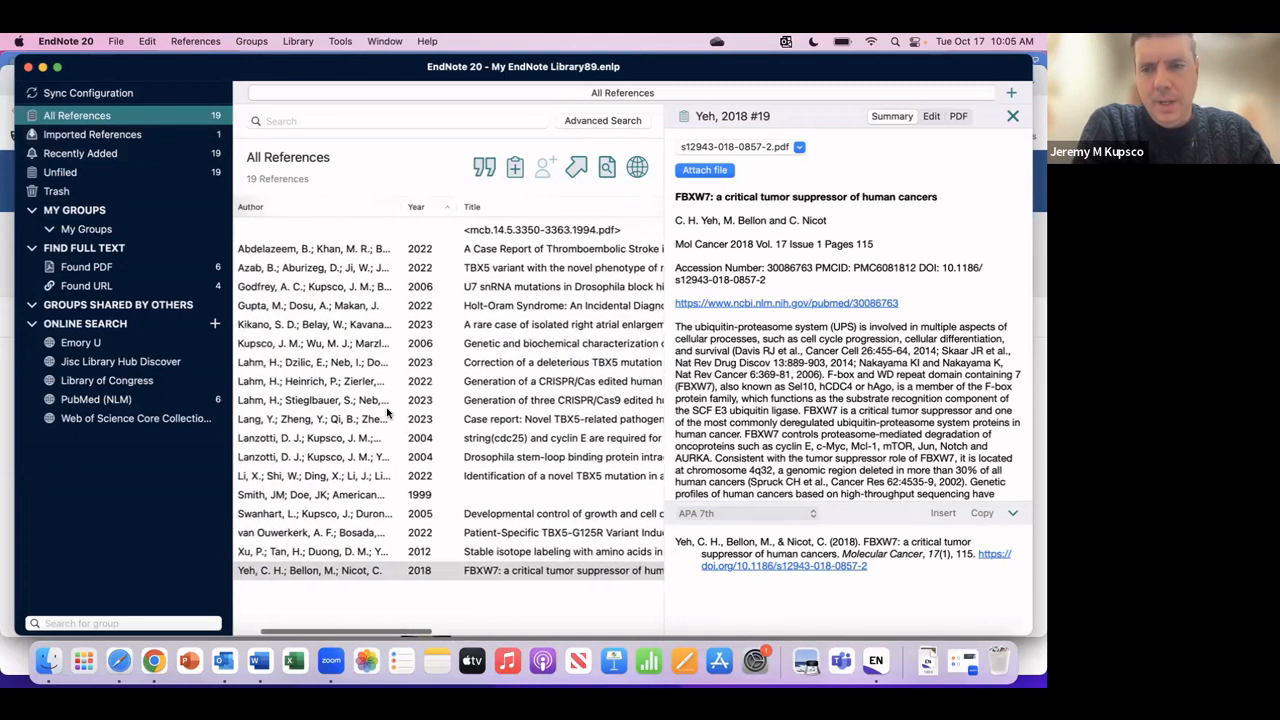
click(304, 535)
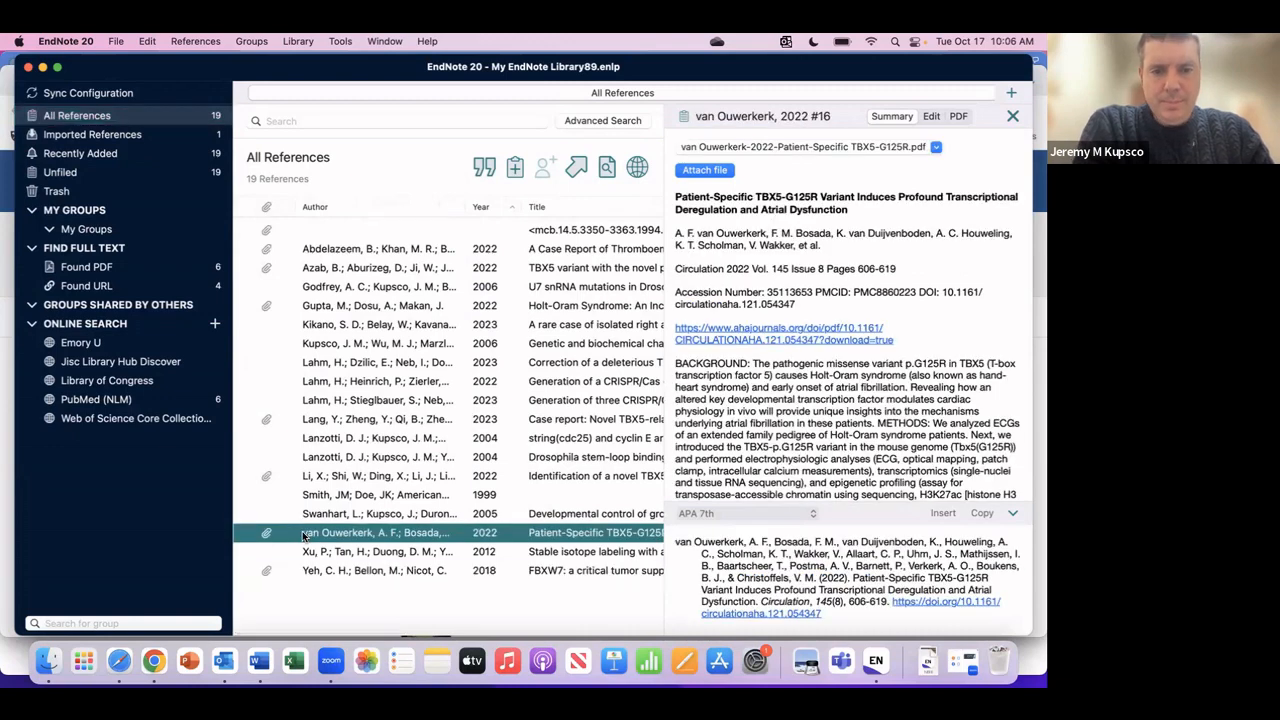
click(320, 572)
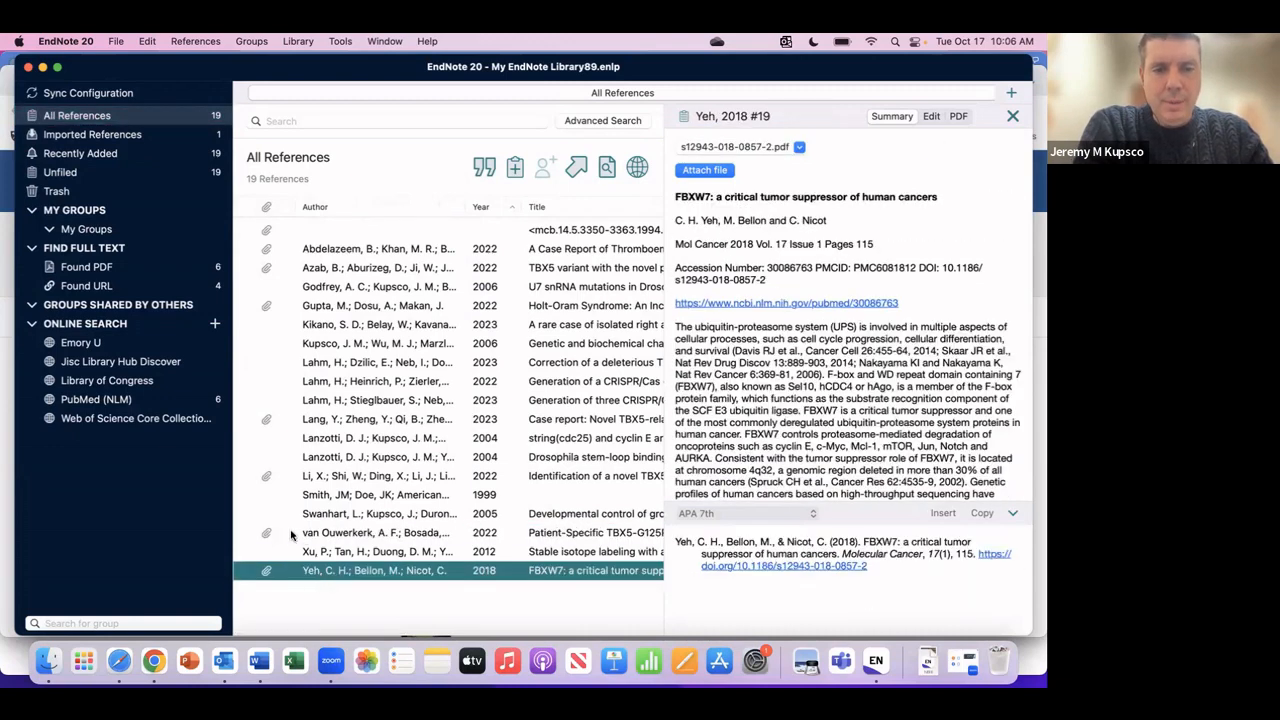
click(322, 480)
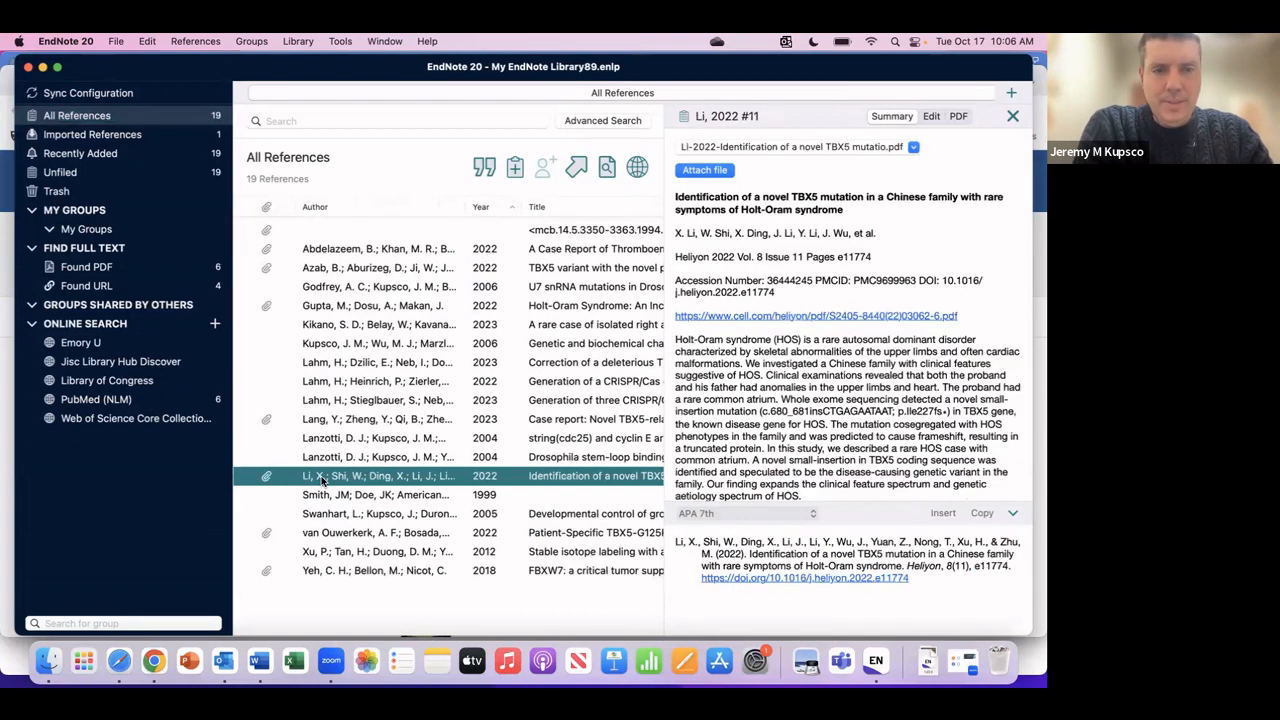
click(313, 422)
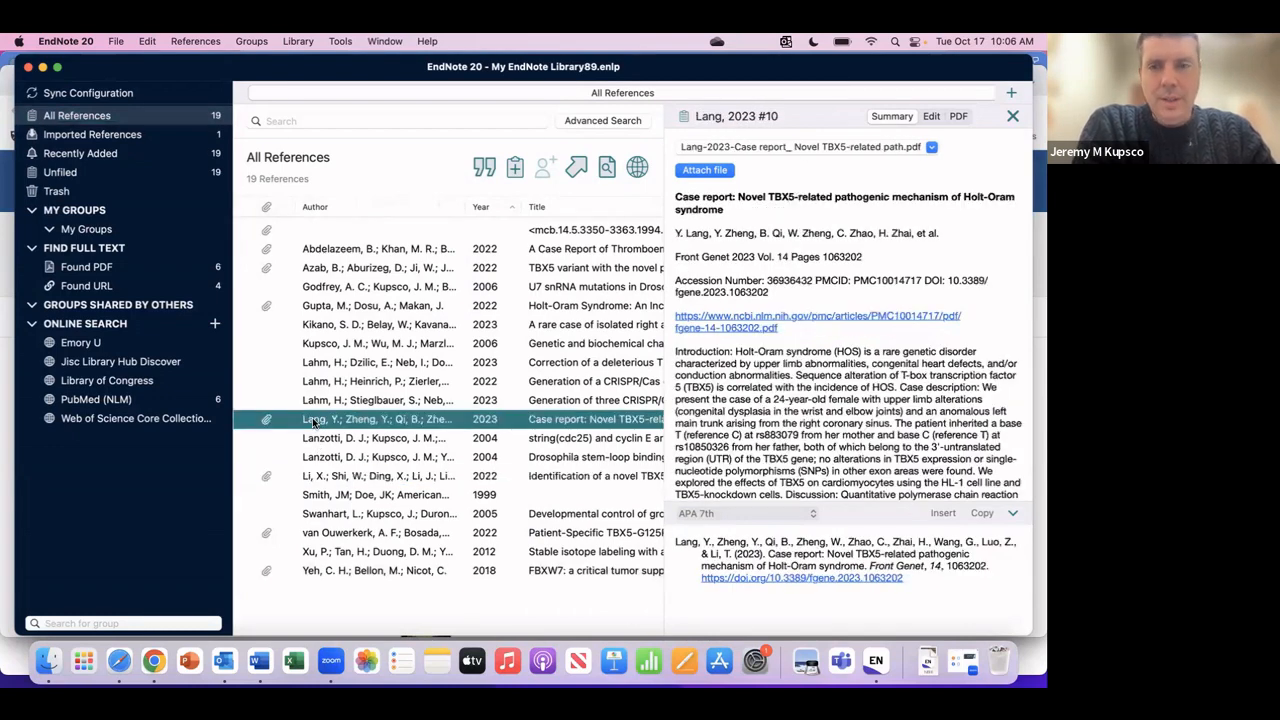
click(306, 308)
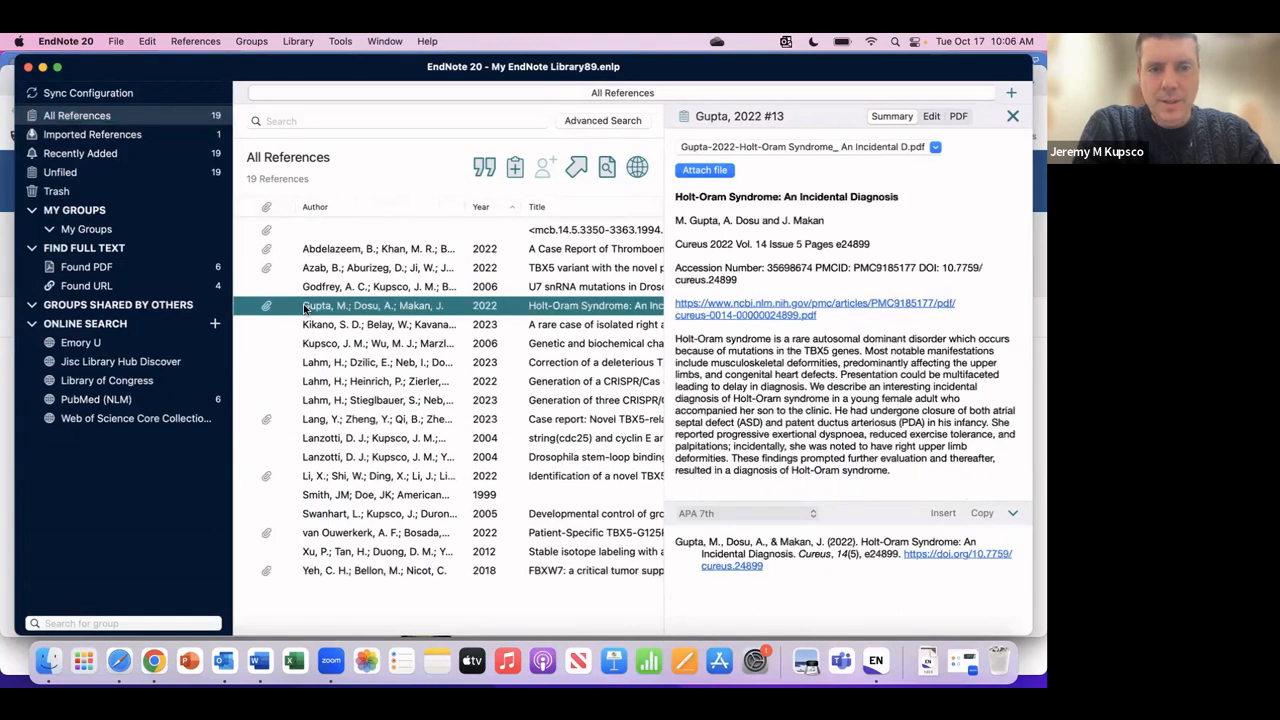
click(362, 572)
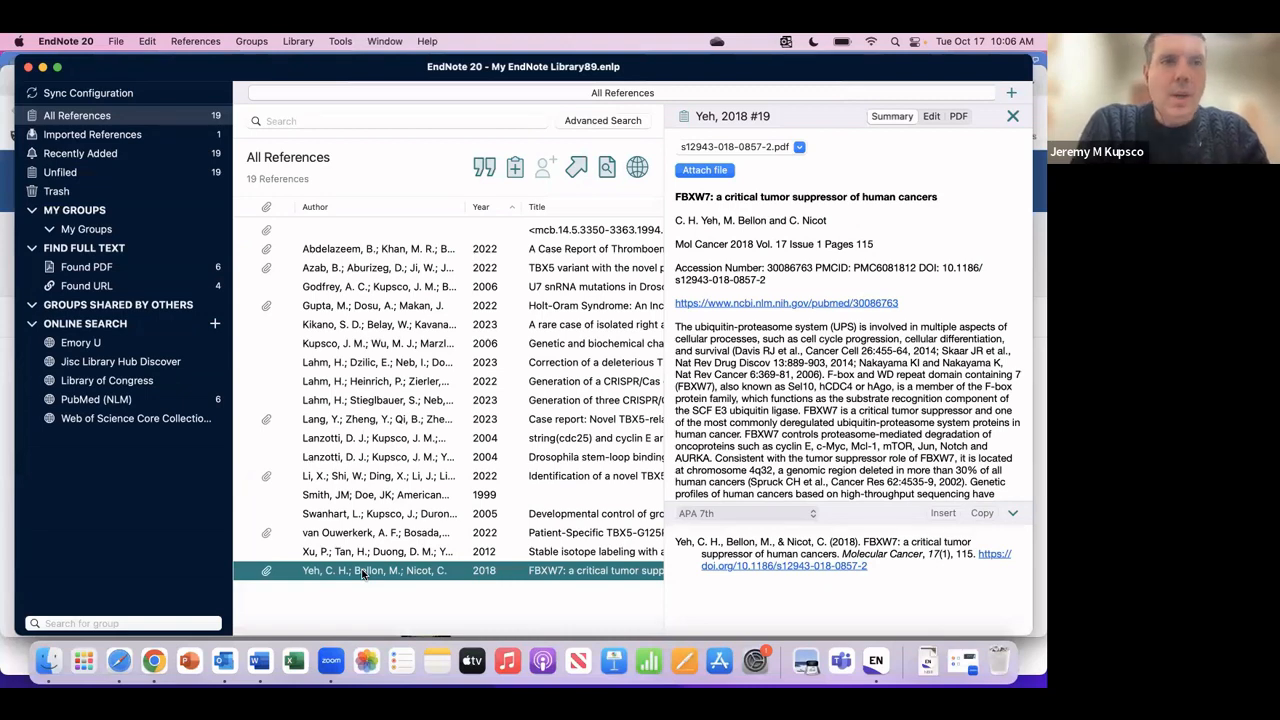
Step: Open the Find Full Text preferences to review the OpenURL path and the authentication URL
click(66, 41)
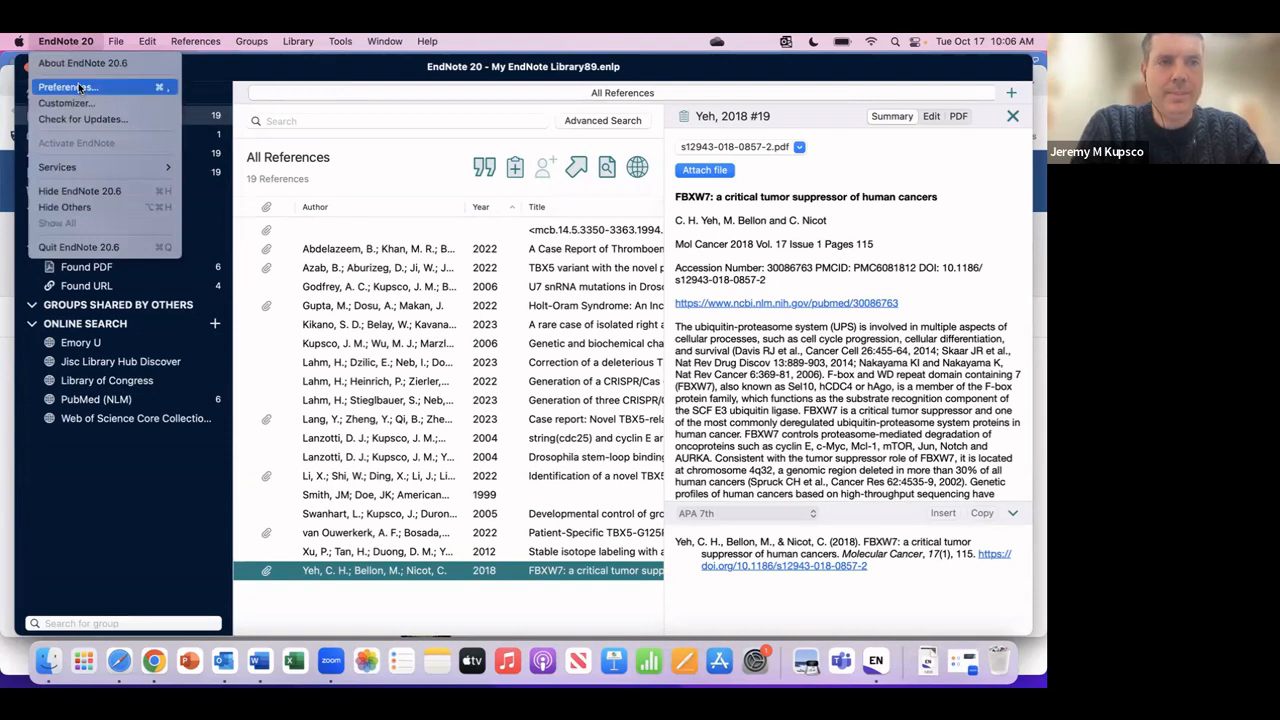
click(66, 87)
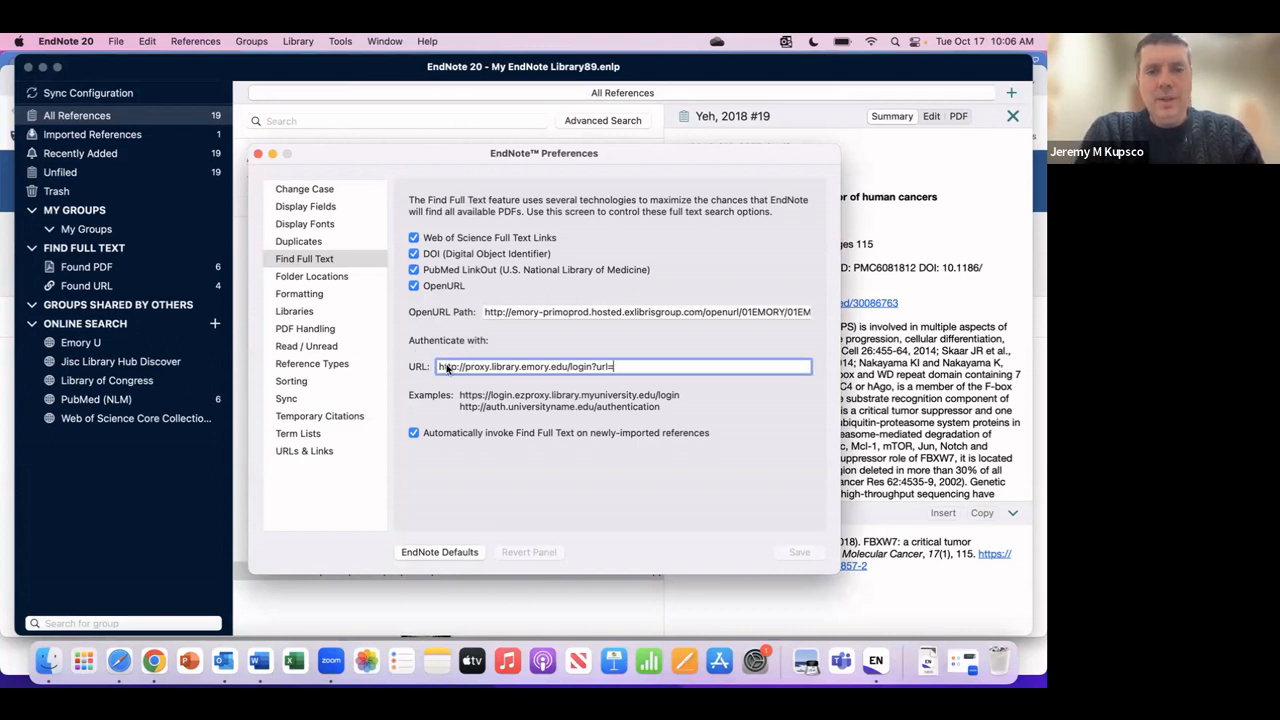
Step: Switch to Chrome to find the OpenURL path on the EndNote guide's Download & Set Preferences page, and return to EndNote to close the preferences
click(155, 662)
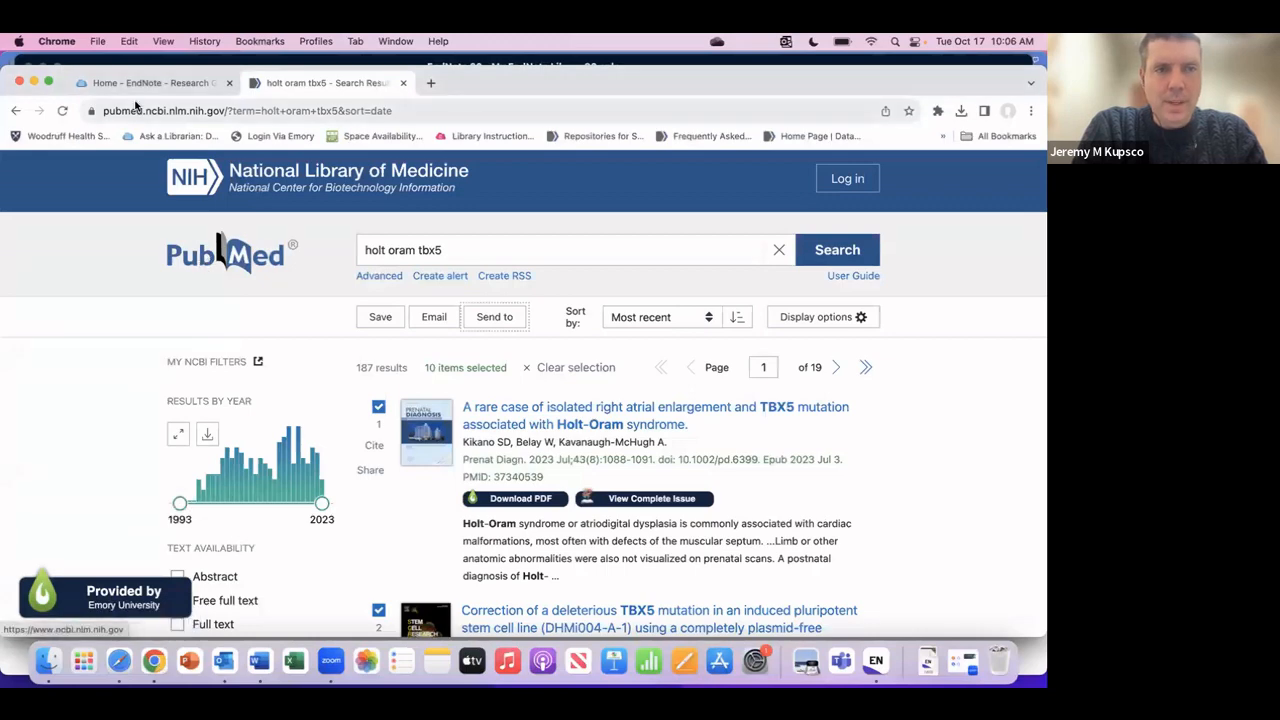
click(125, 86)
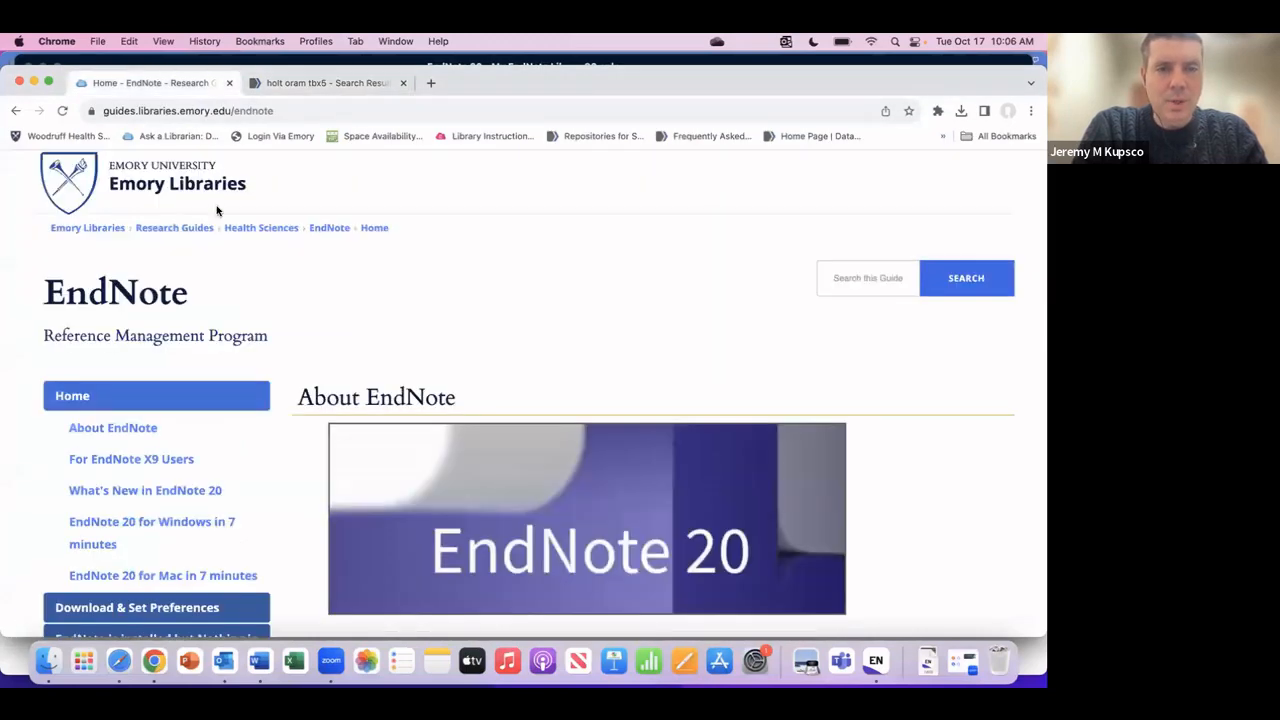
scroll(216, 210, down, 5)
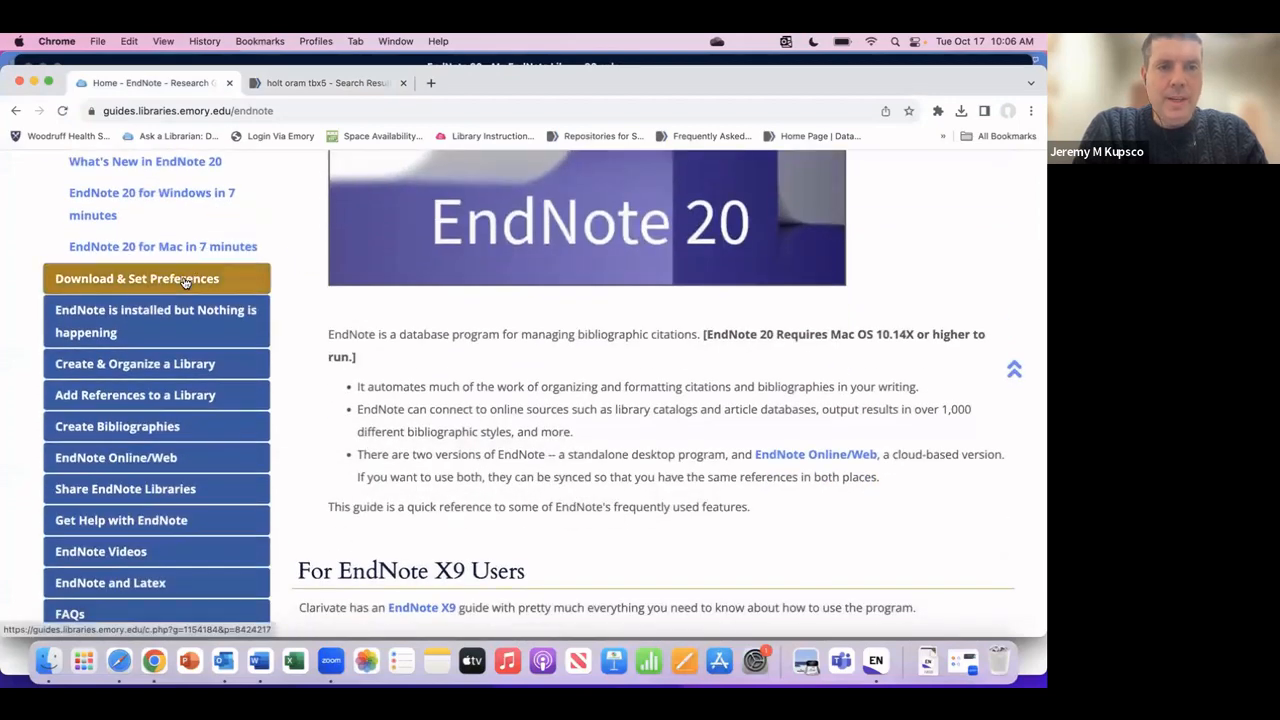
click(205, 283)
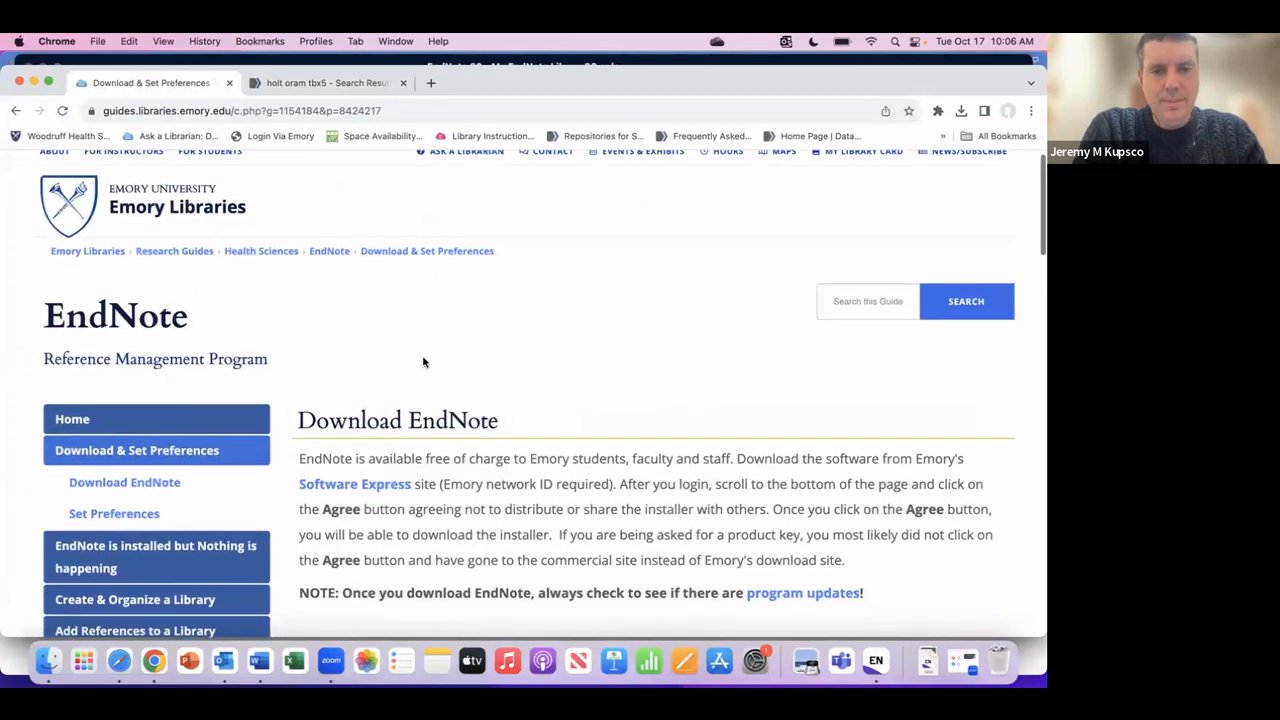
scroll(423, 358, down, 3)
scroll(423, 358, down, 6)
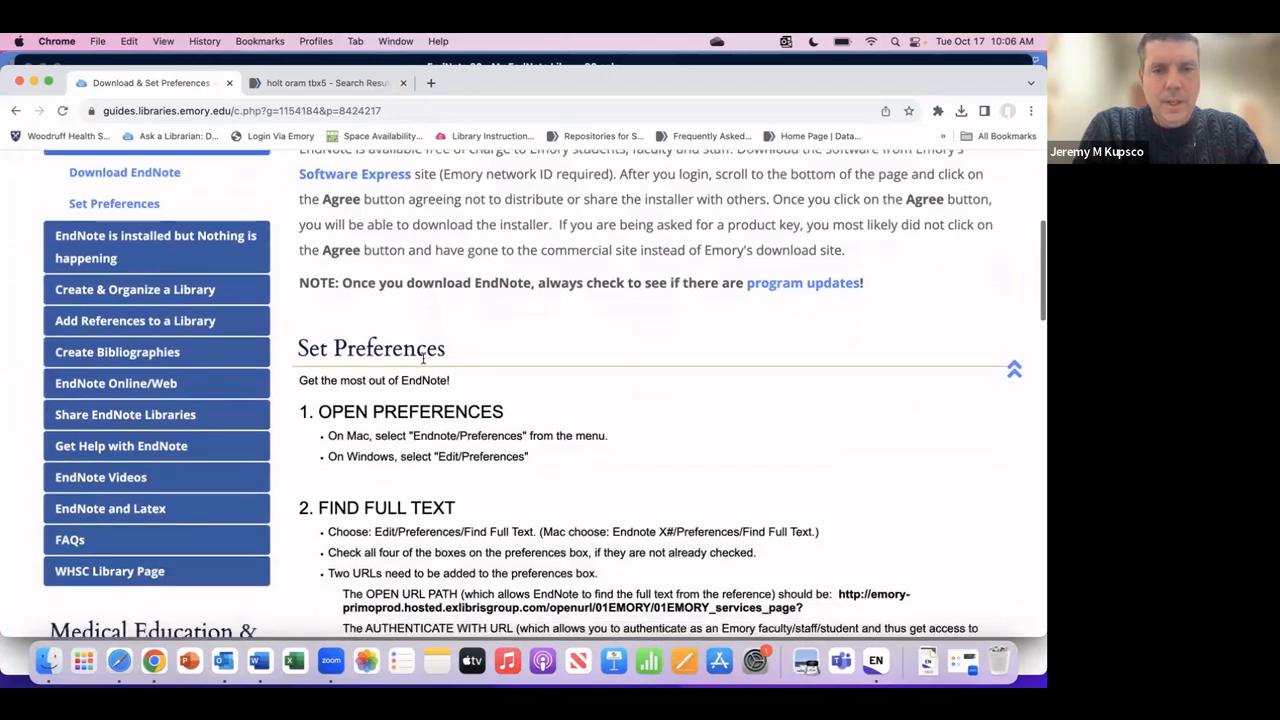
scroll(423, 360, down, 2)
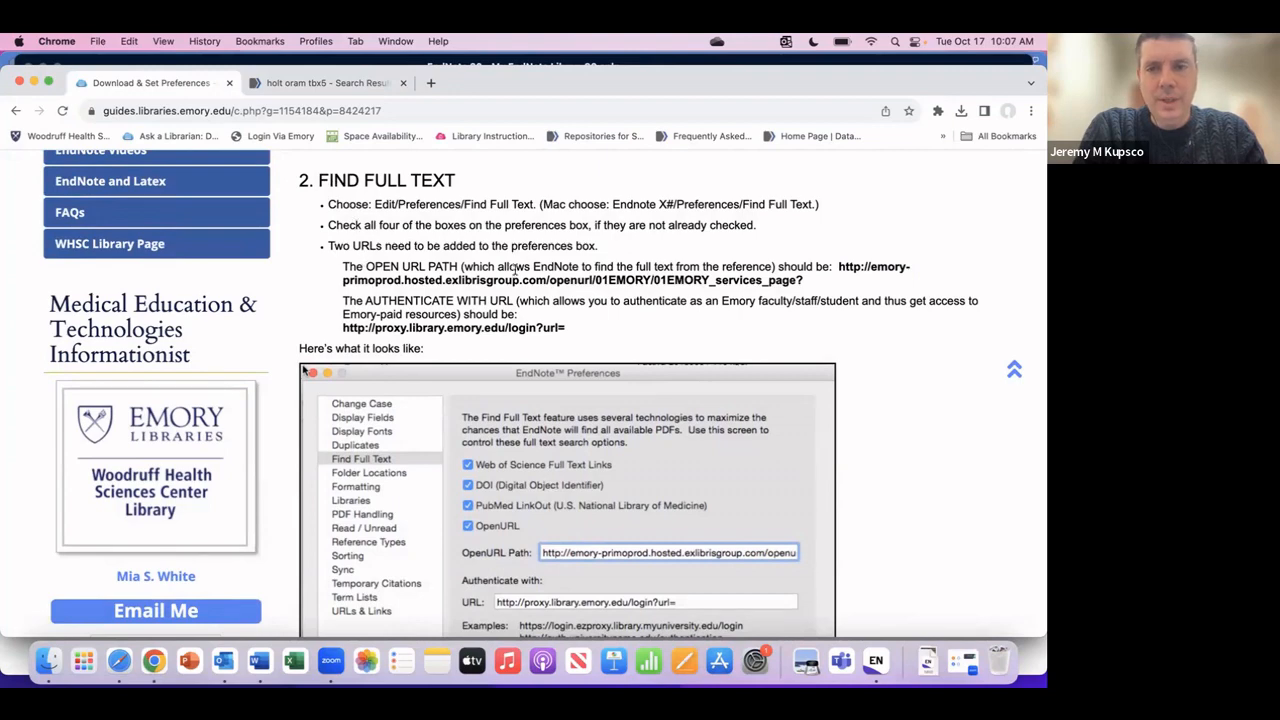
drag(840, 267, 874, 280)
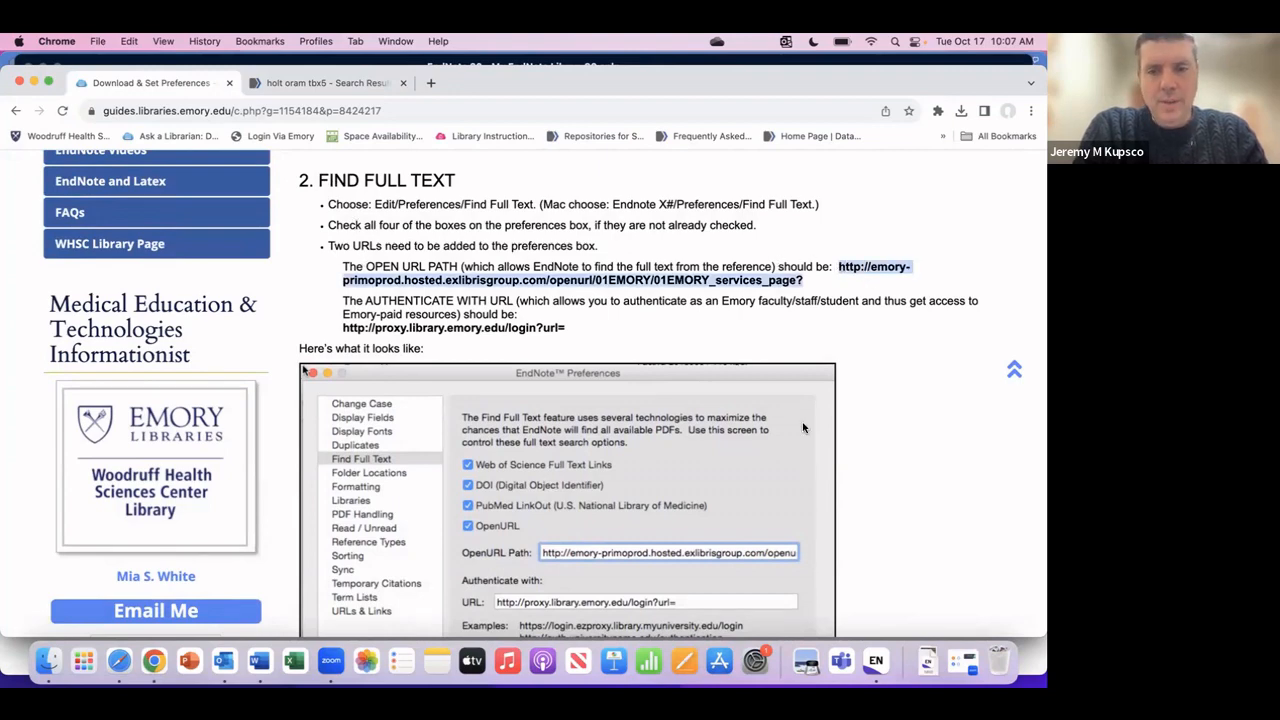
click(876, 660)
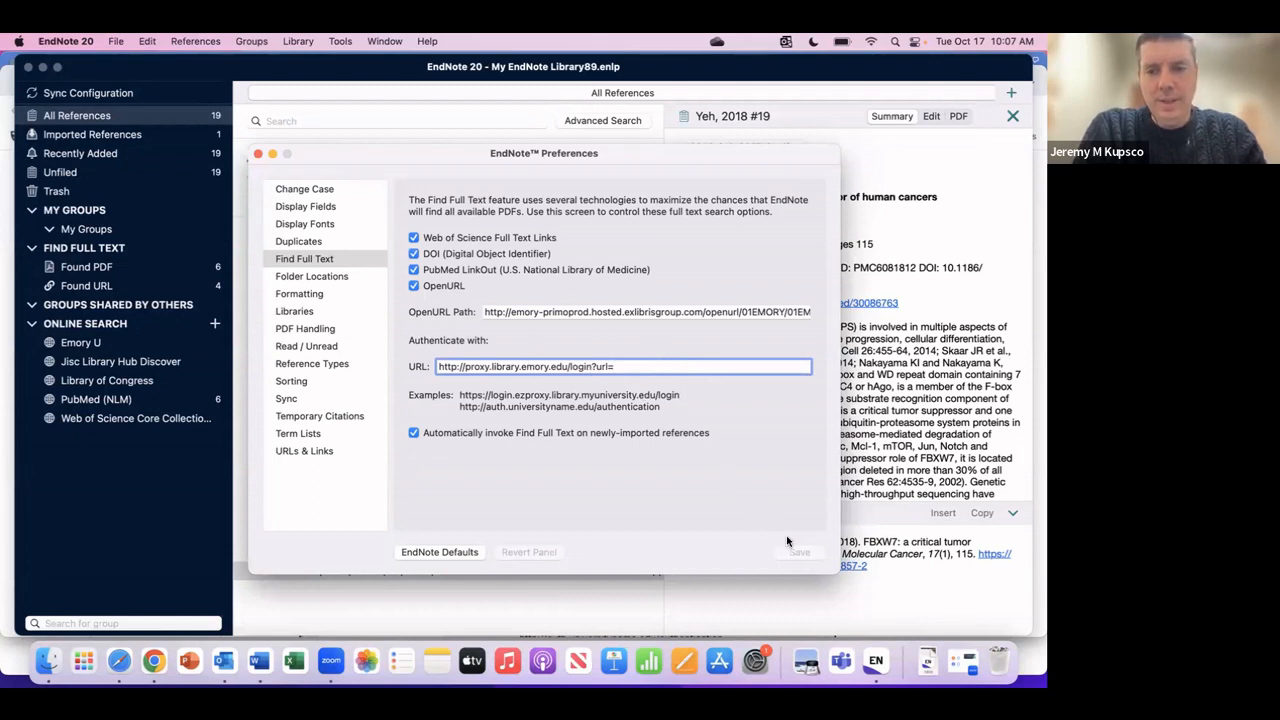
click(258, 155)
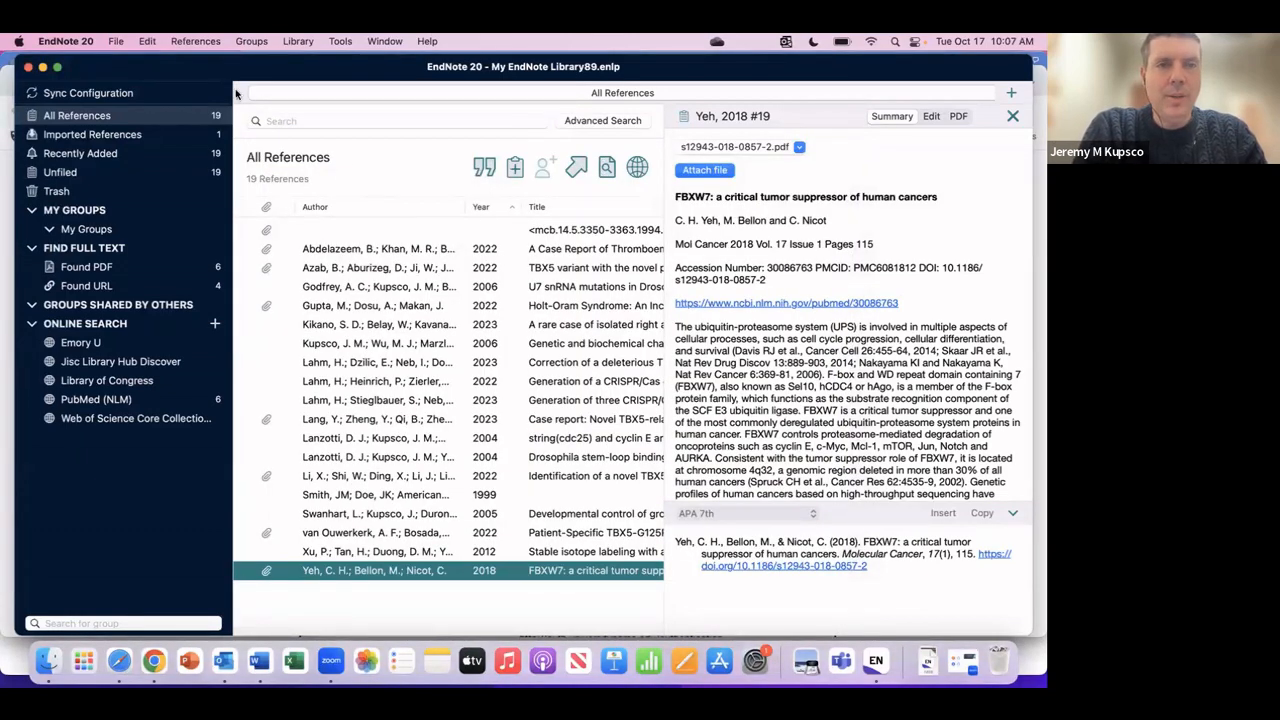
Step: Authenticate Find Full Text through the Emory Libraries Resources login page and finish the login dialog
click(196, 41)
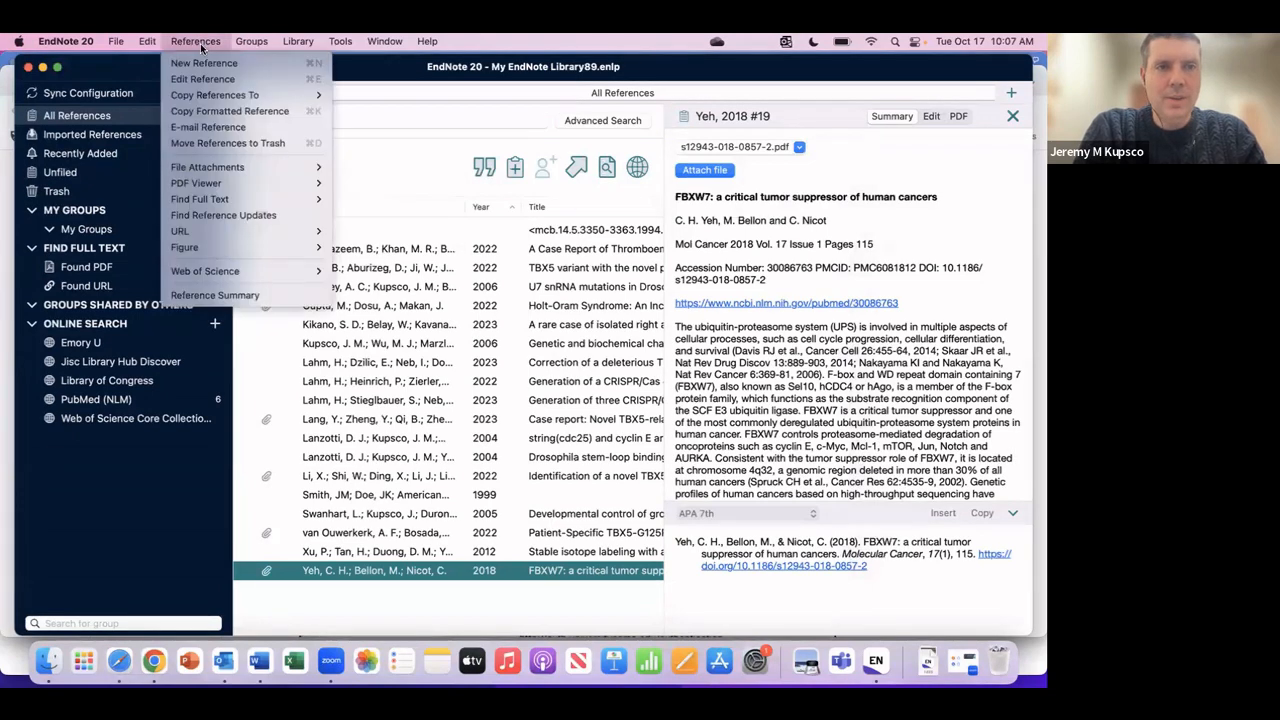
mouse_move(228, 200)
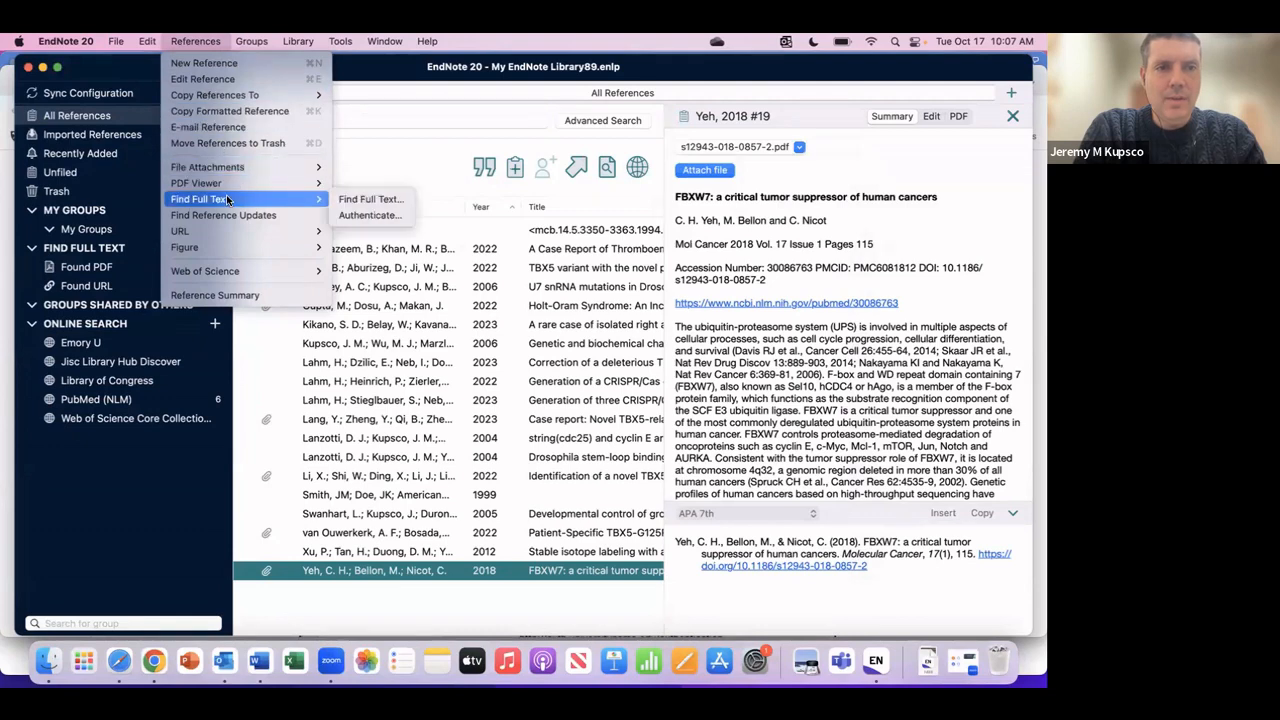
click(357, 216)
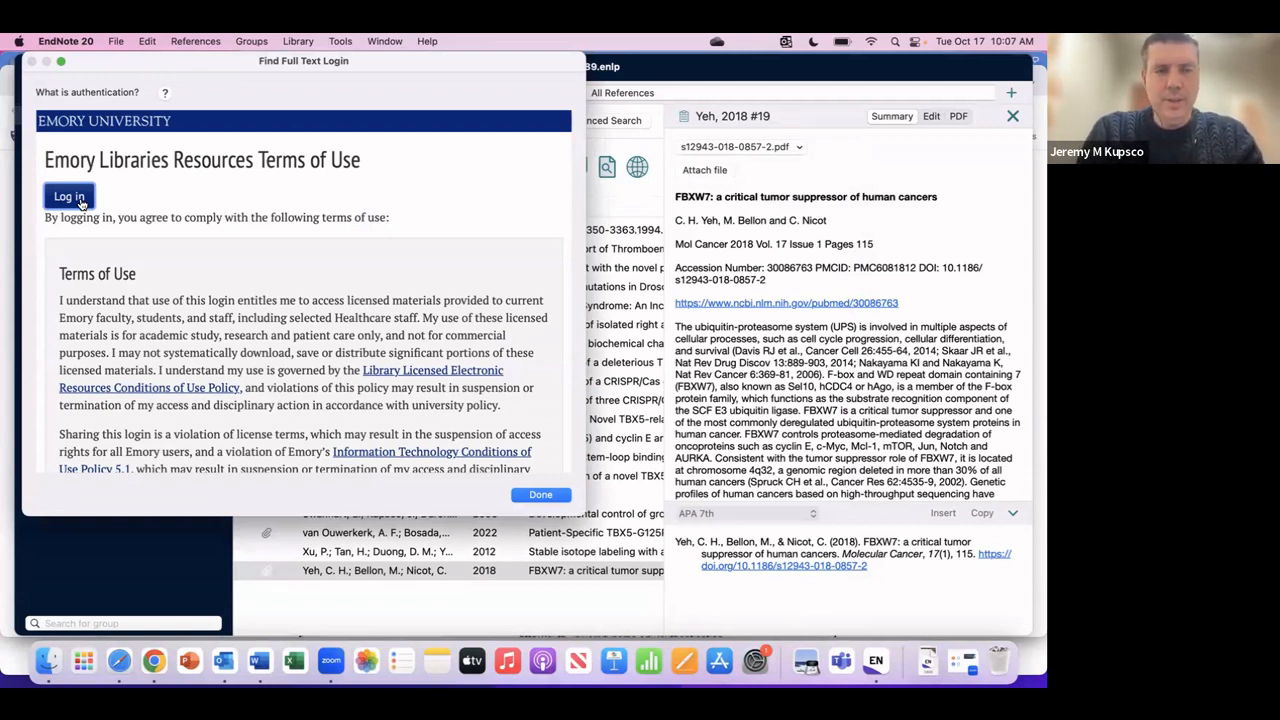
click(538, 495)
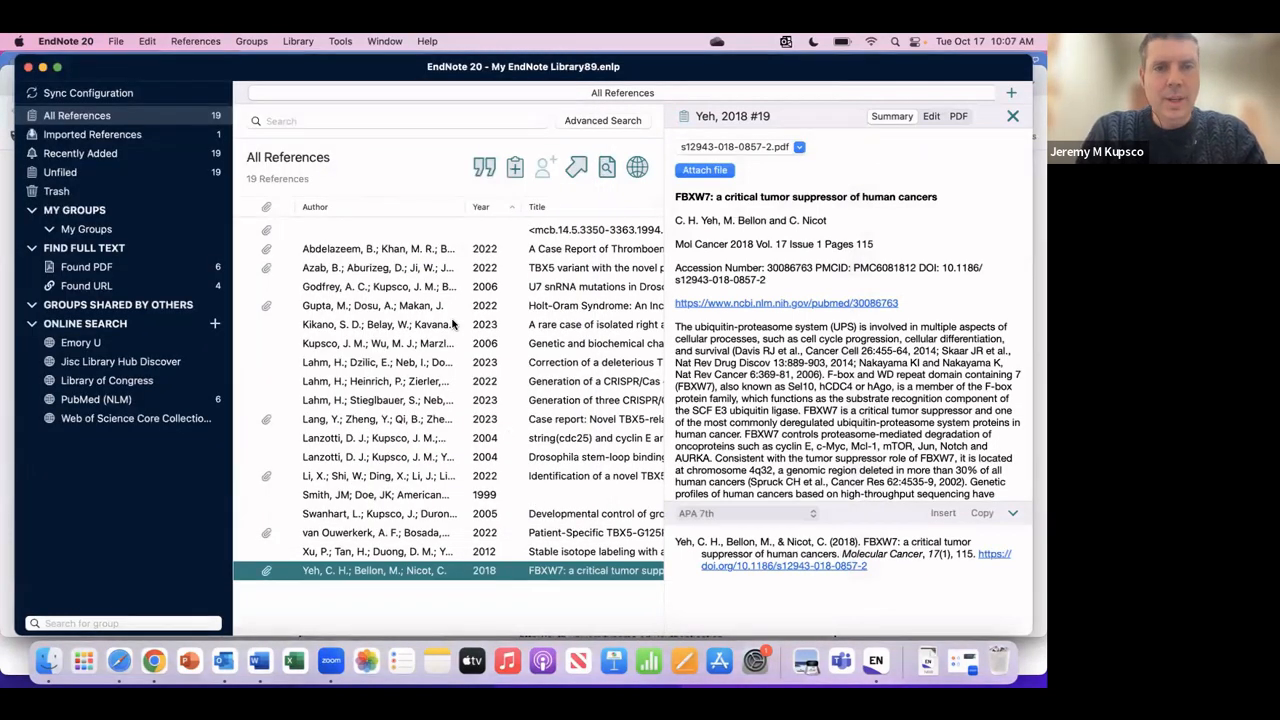
Step: Select all references in the library and run Find Full Text on them
click(335, 248)
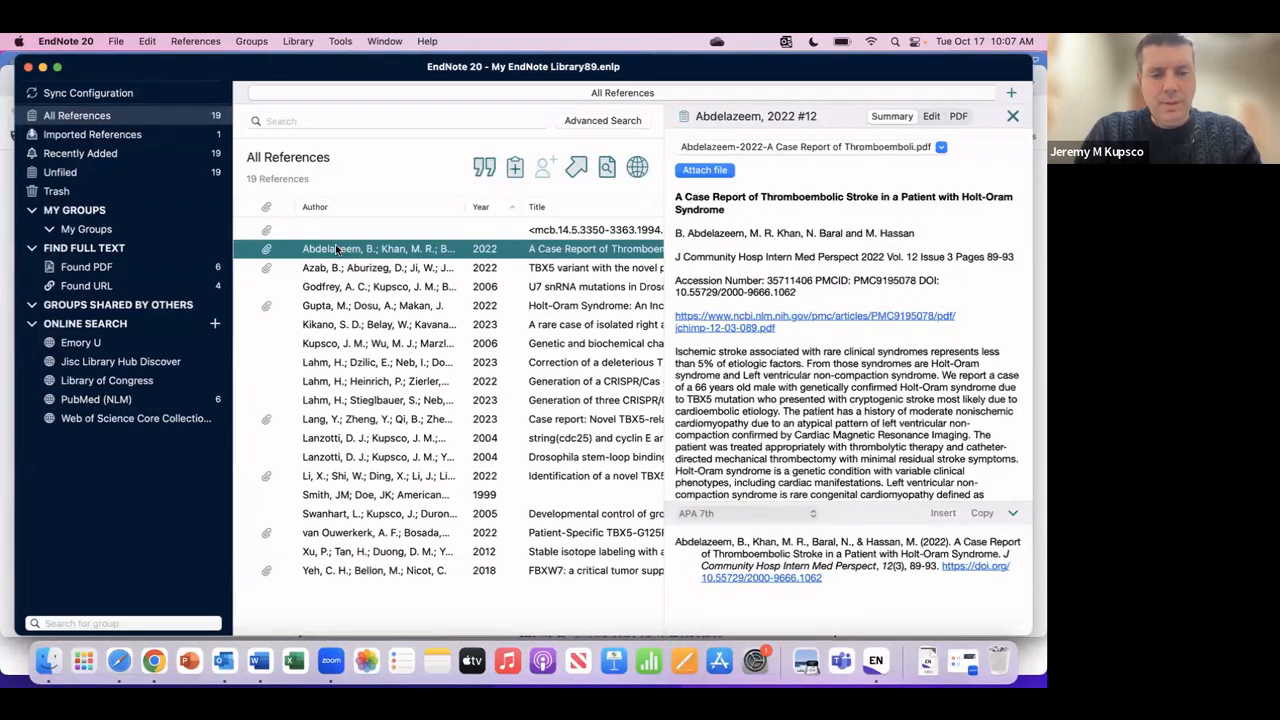
key(super+a)
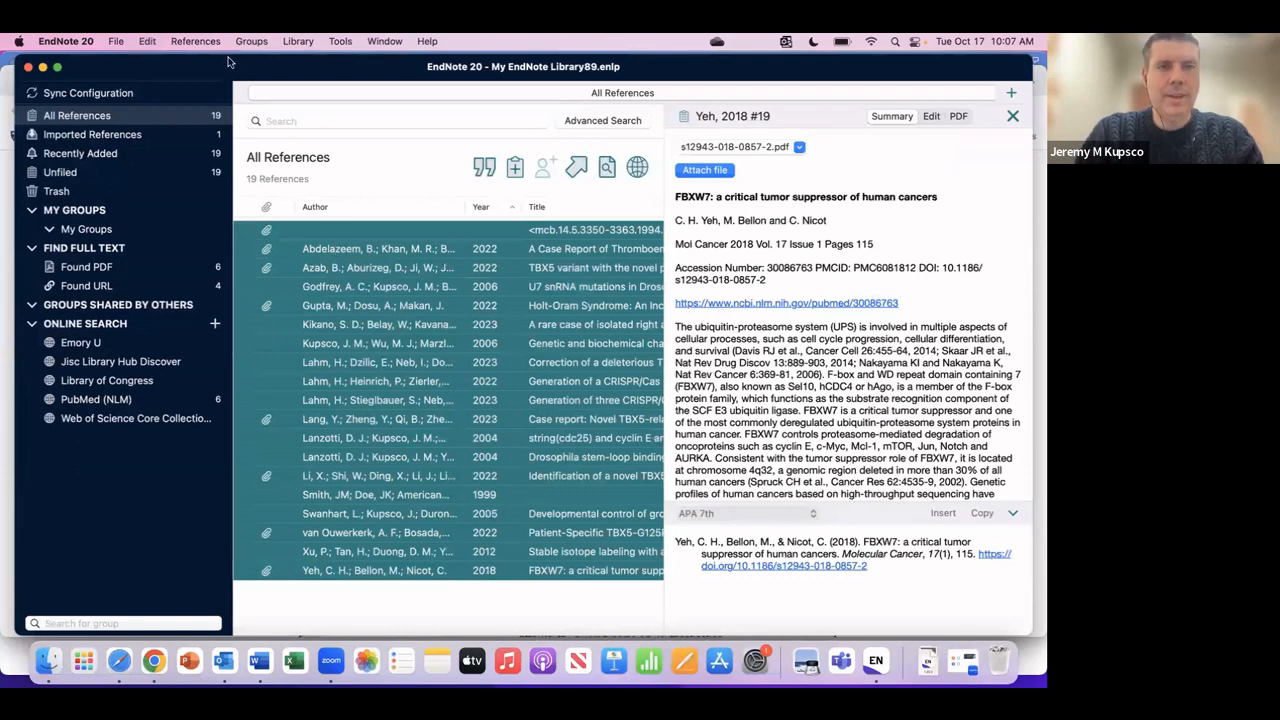
click(200, 41)
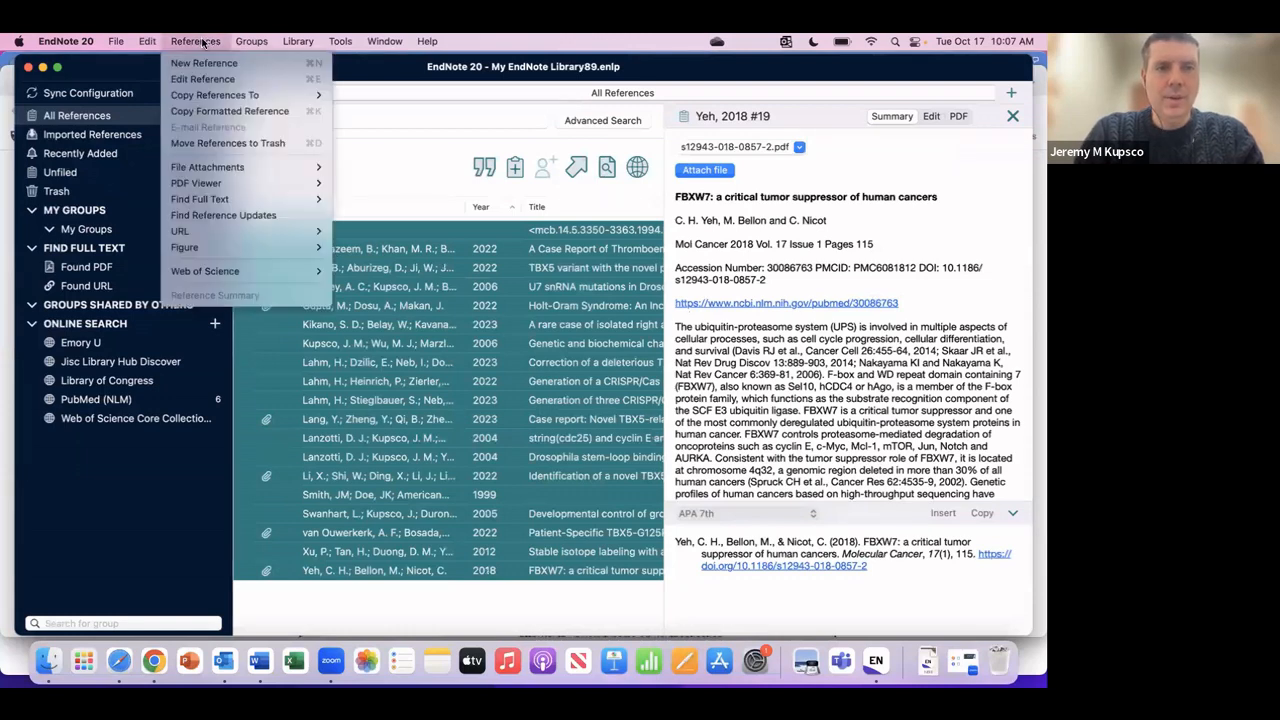
mouse_move(219, 199)
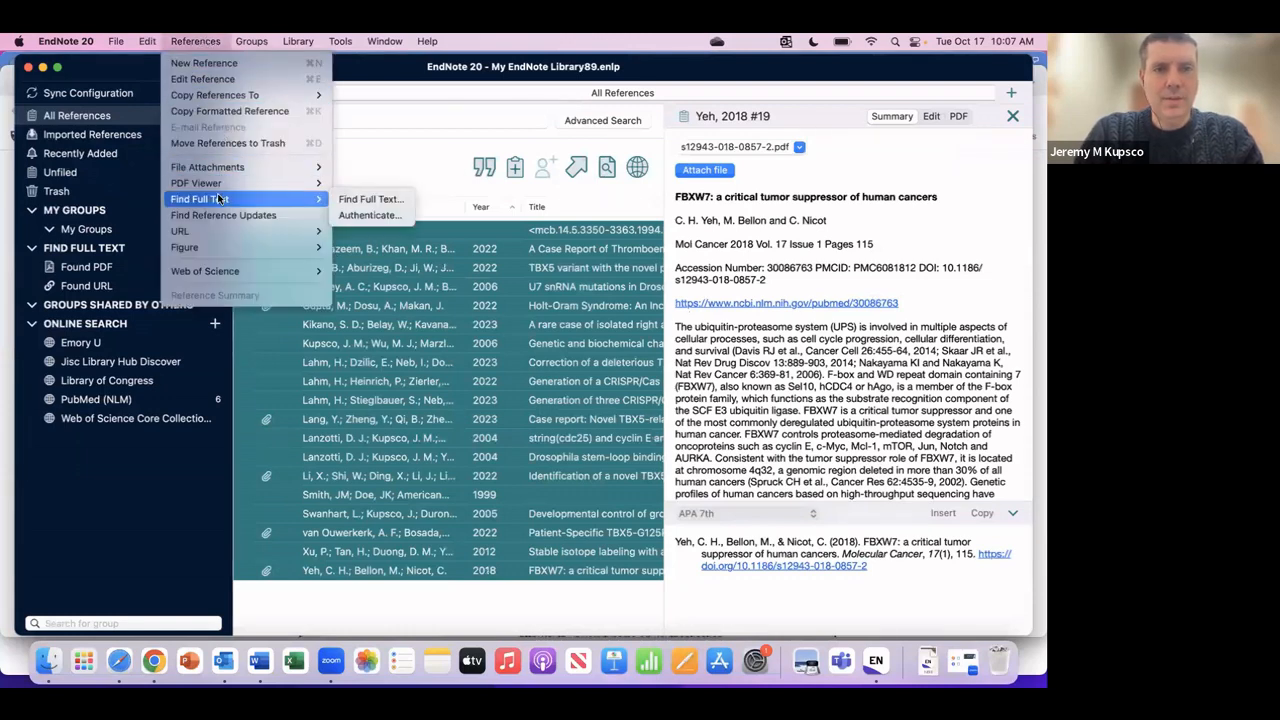
click(340, 200)
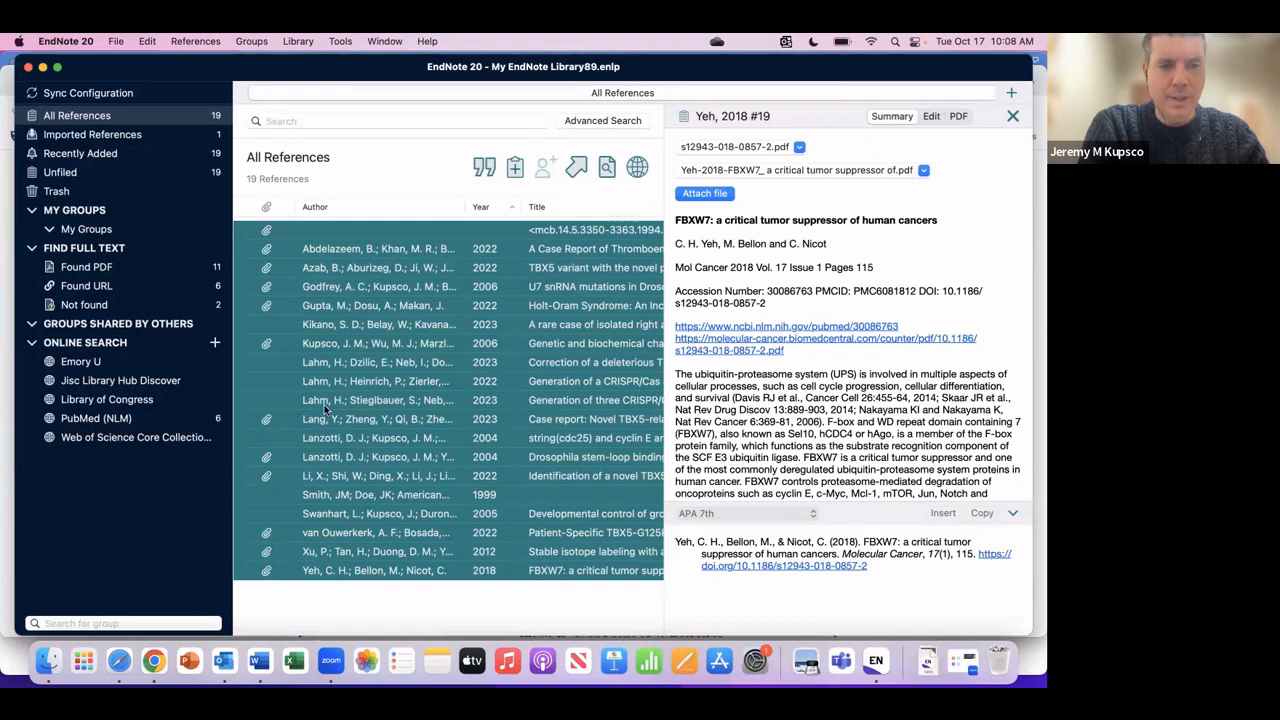
Step: Open the PDF of the 2006 article on U7 snRNA mutations in Drosophila in its own window and show the annotation tools
click(355, 287)
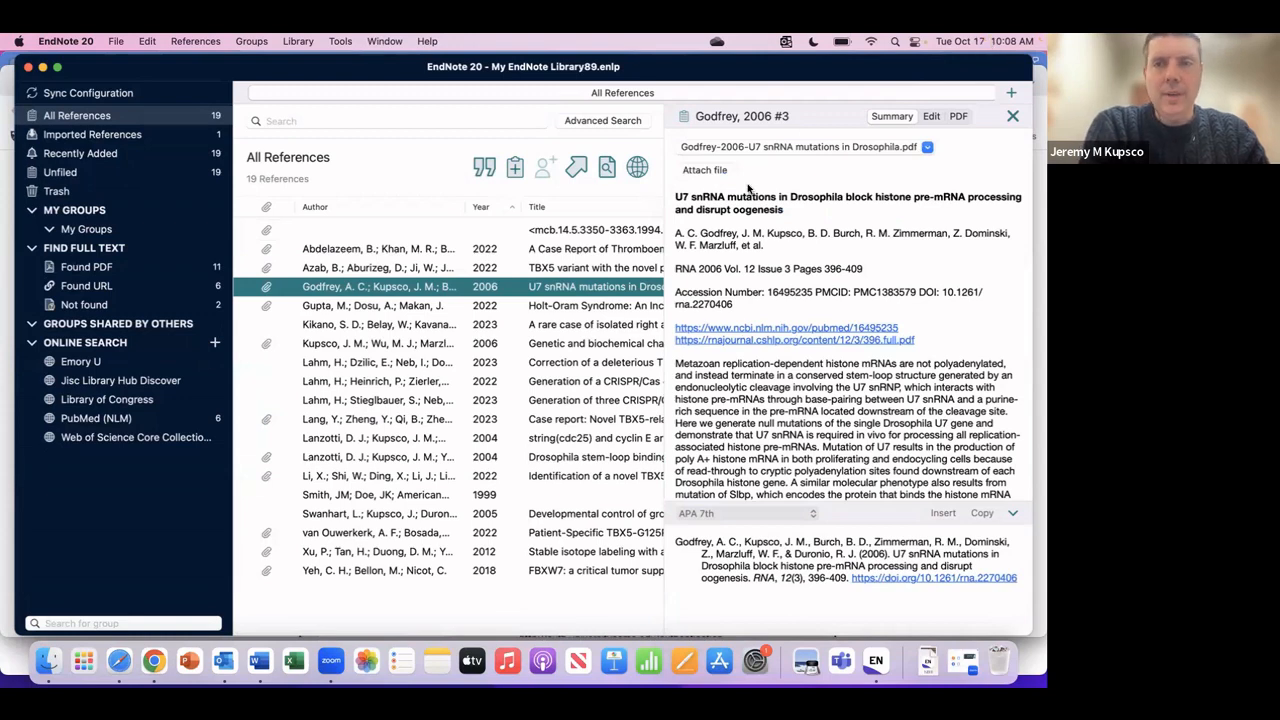
click(959, 117)
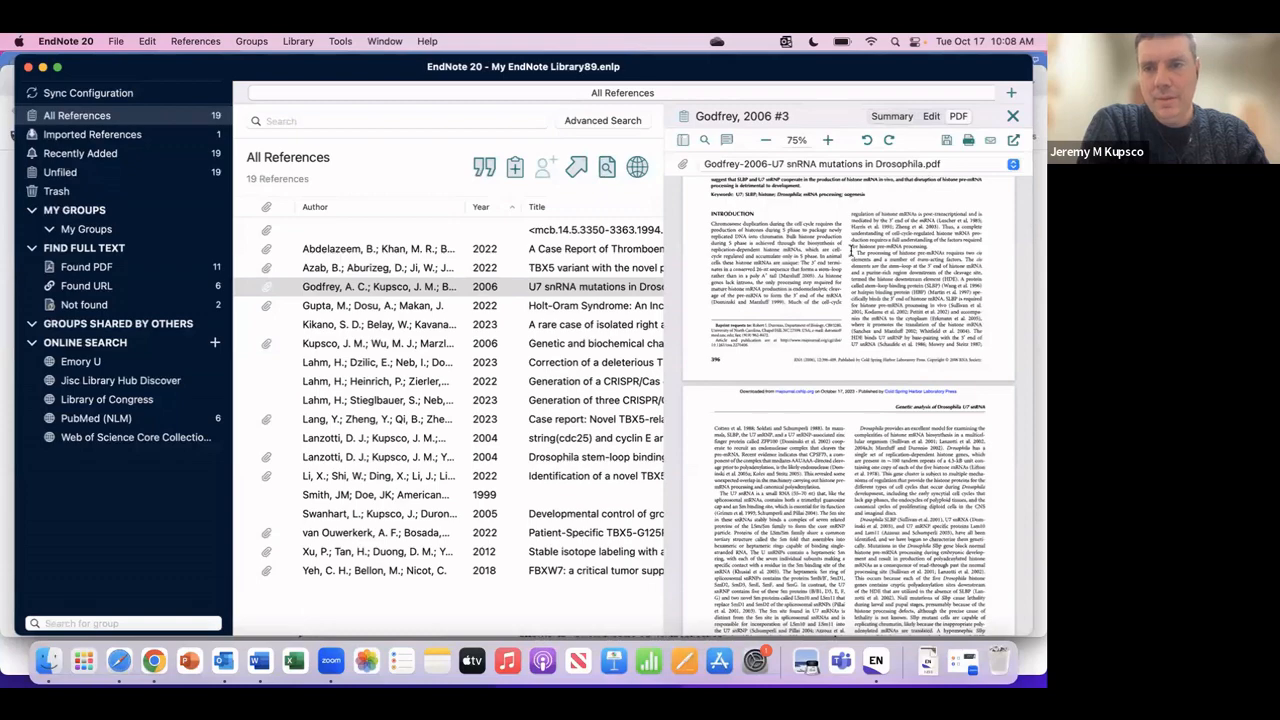
click(1015, 143)
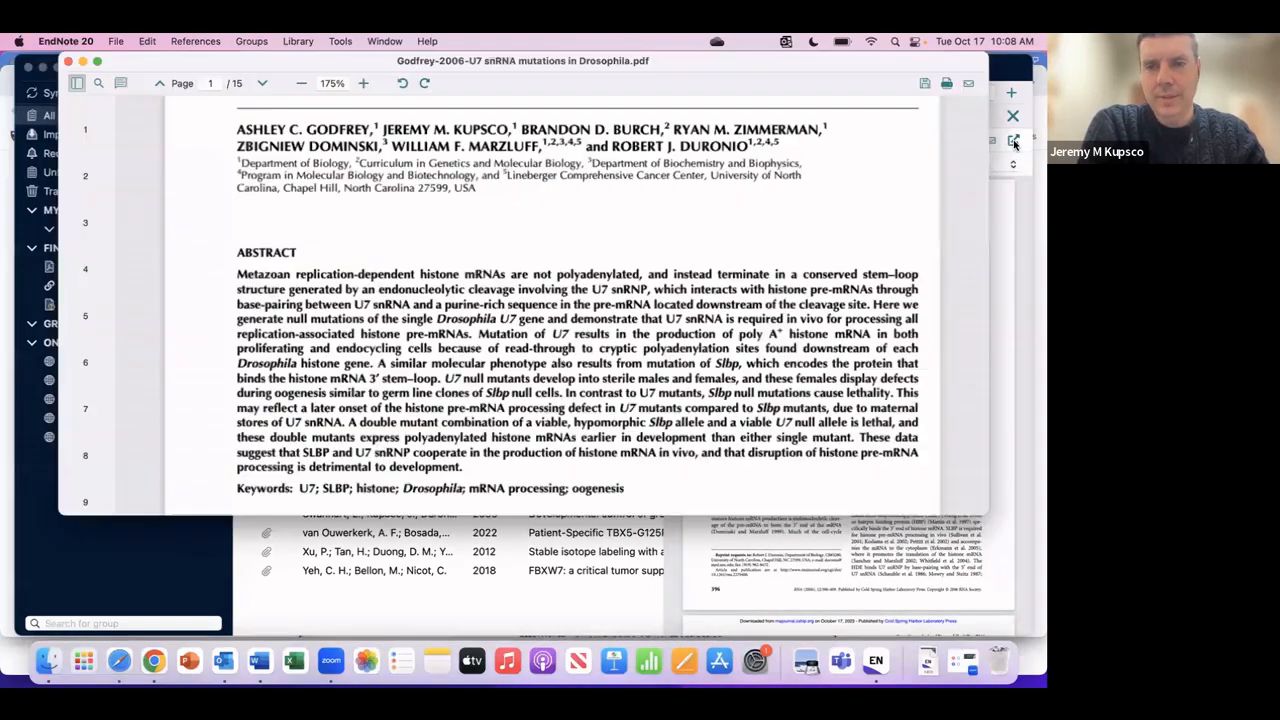
scroll(480, 277, up, 2)
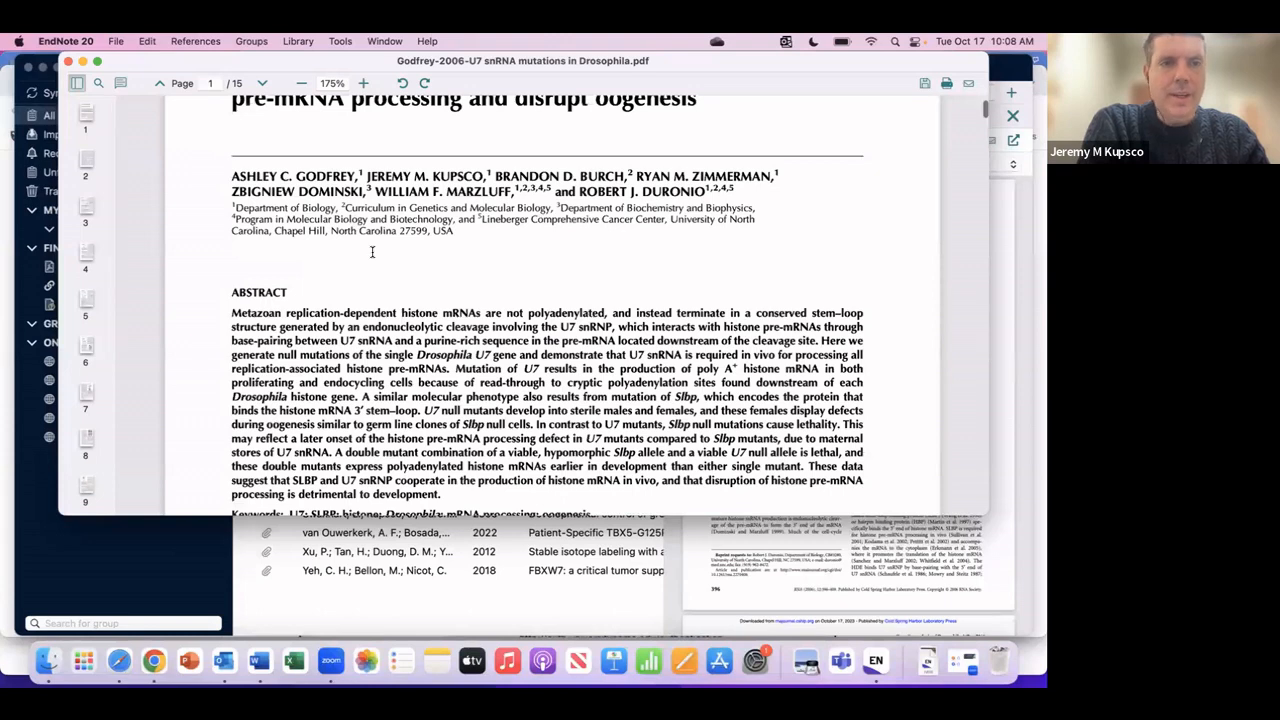
scroll(372, 252, up, 3)
click(120, 84)
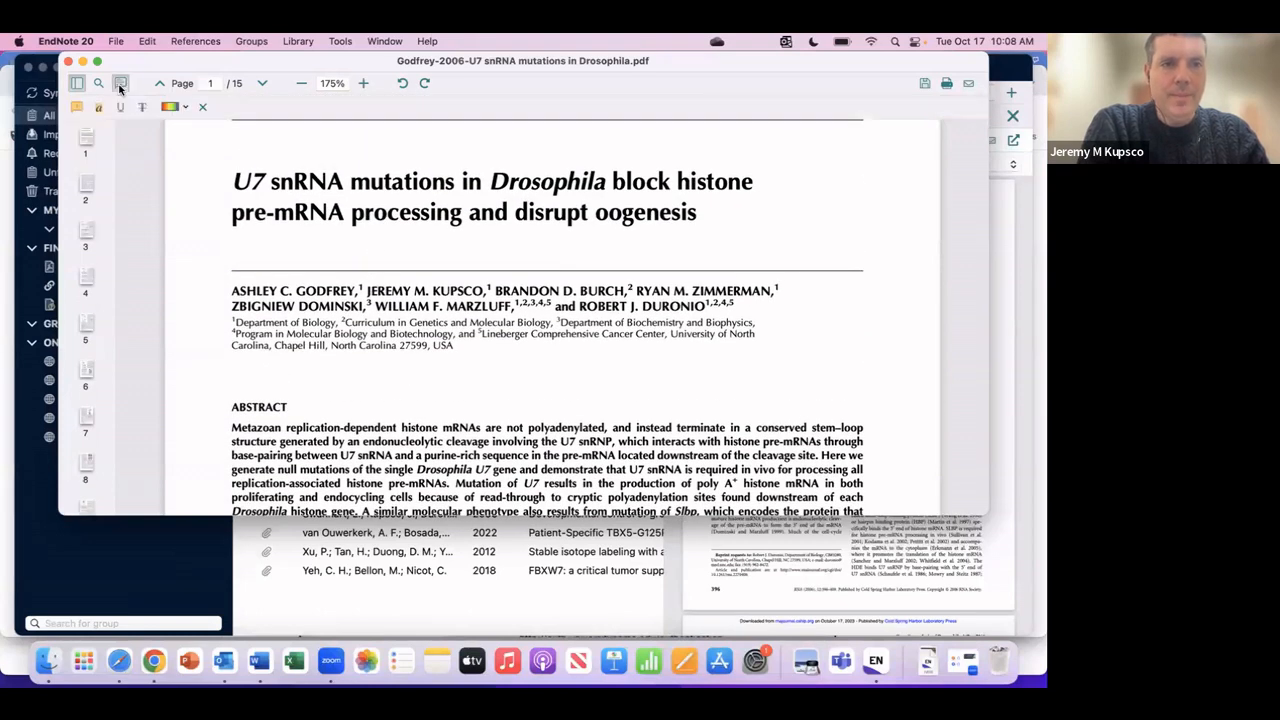
Step: Highlight the abstract passage about endonucleolytic cleavage and the U7 snRNP in yellow, and place a sticky note with default text beside the abstract
click(99, 107)
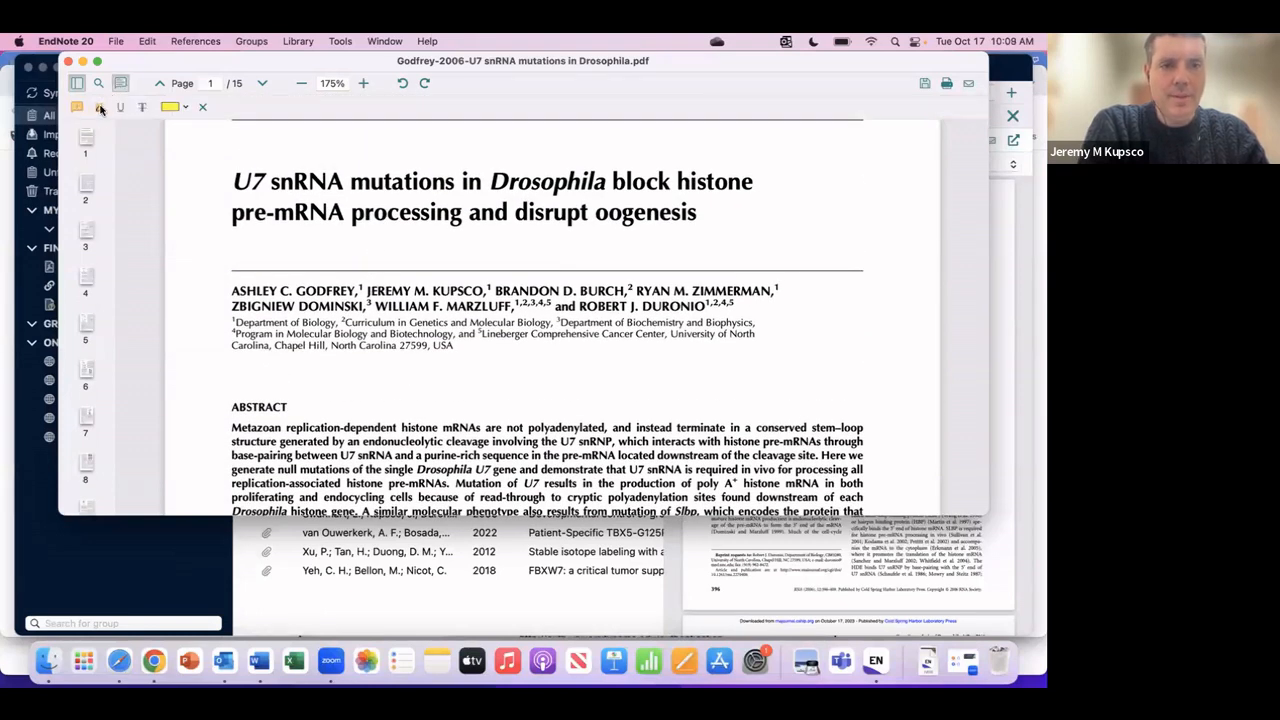
drag(284, 441, 413, 469)
scroll(403, 470, down, 3)
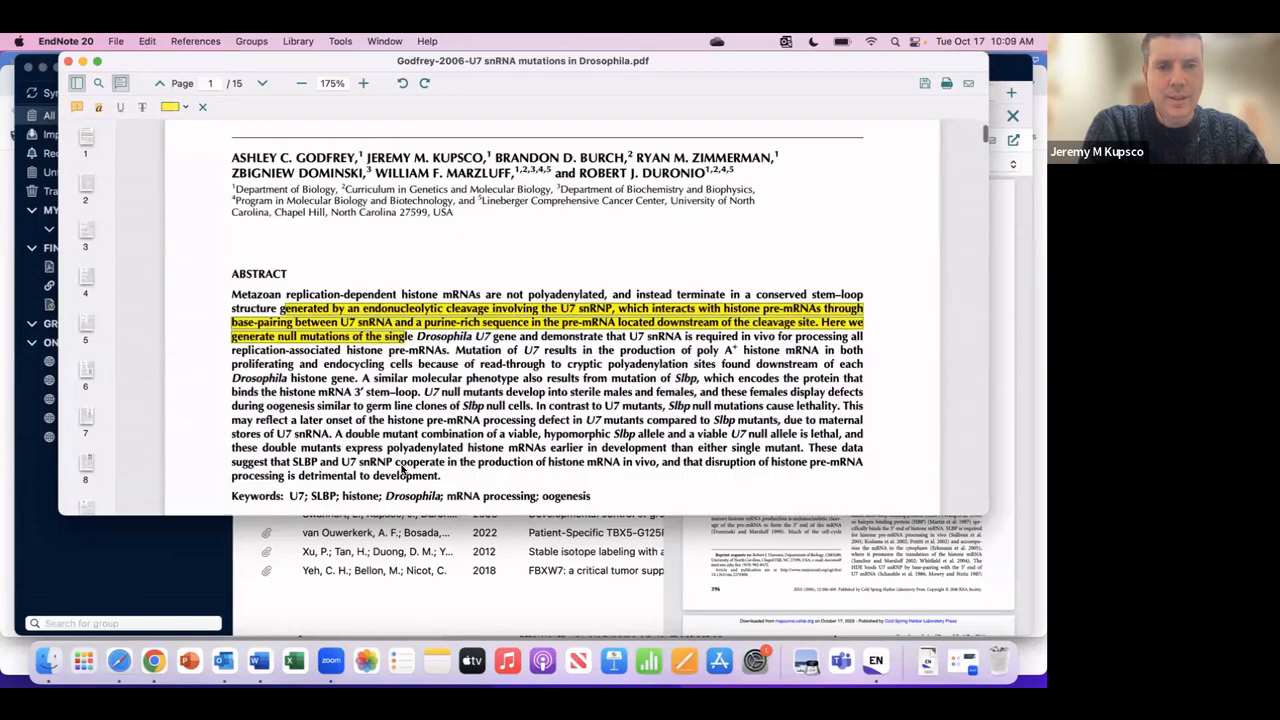
scroll(403, 470, down, 2)
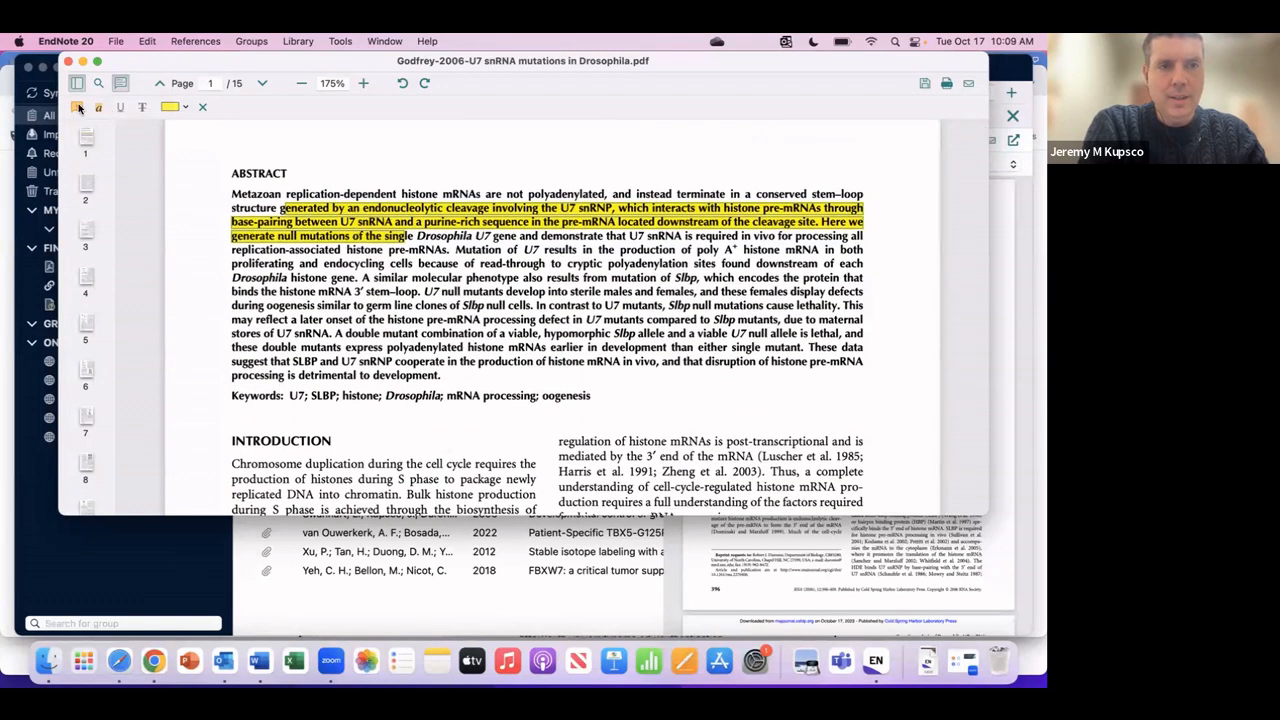
click(77, 108)
click(214, 283)
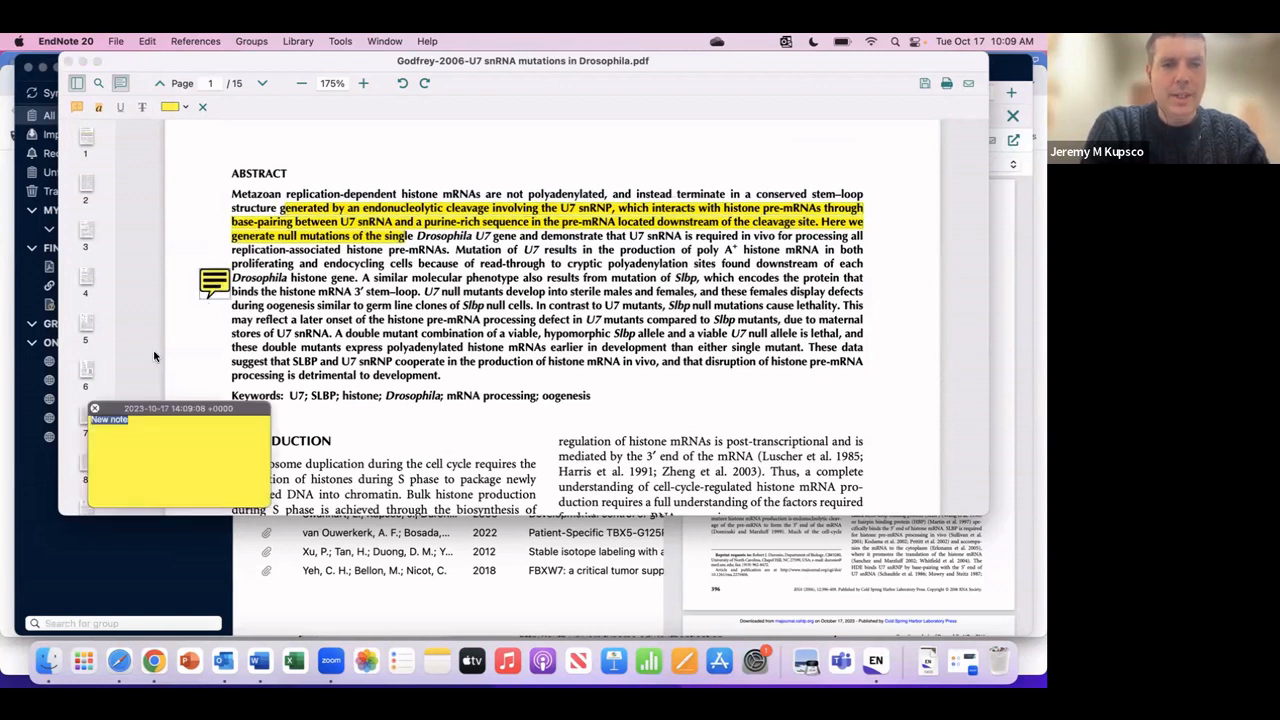
click(94, 410)
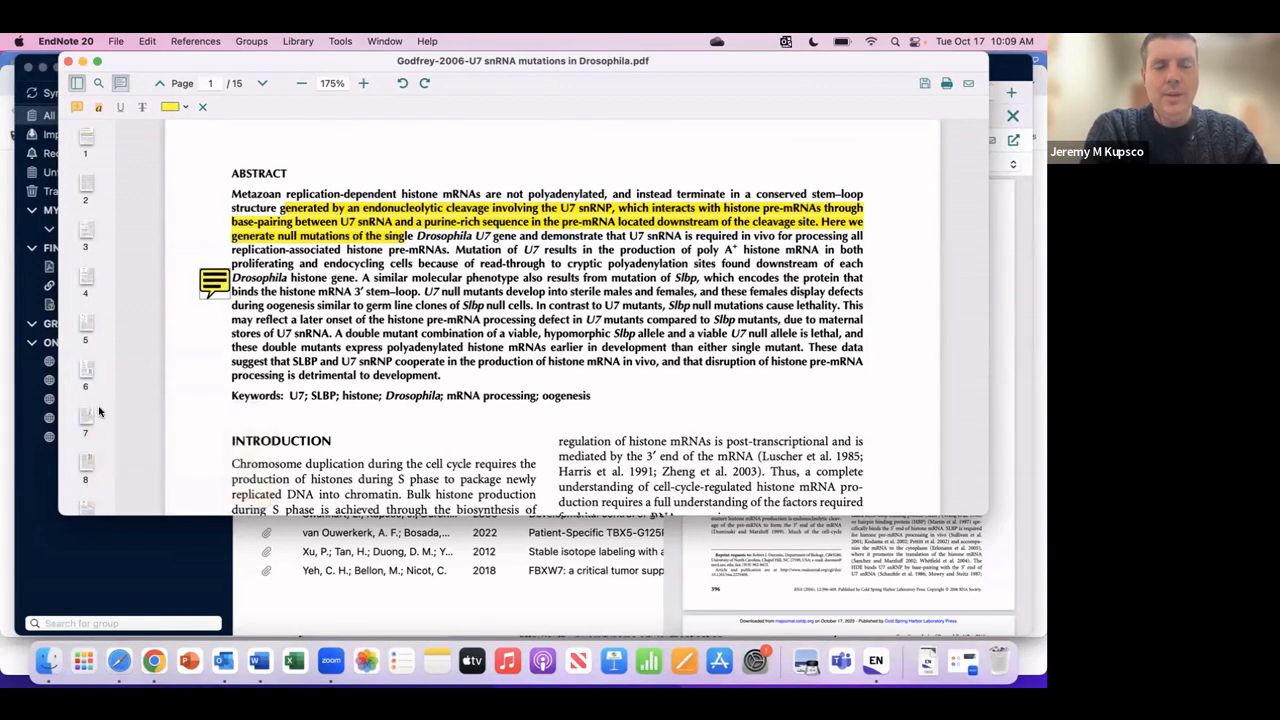
Step: Close the separate window of the U7 snRNA article's PDF without saving the annotations
scroll(294, 416, up, 6)
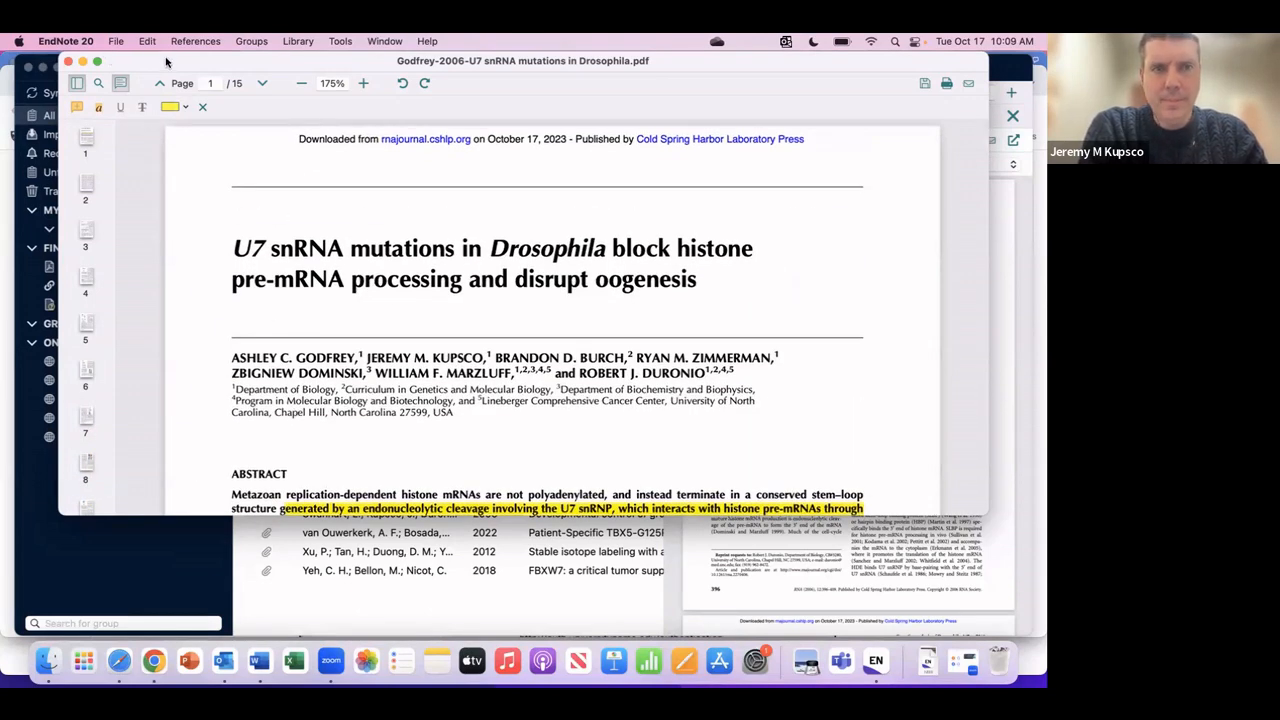
drag(166, 60, 174, 127)
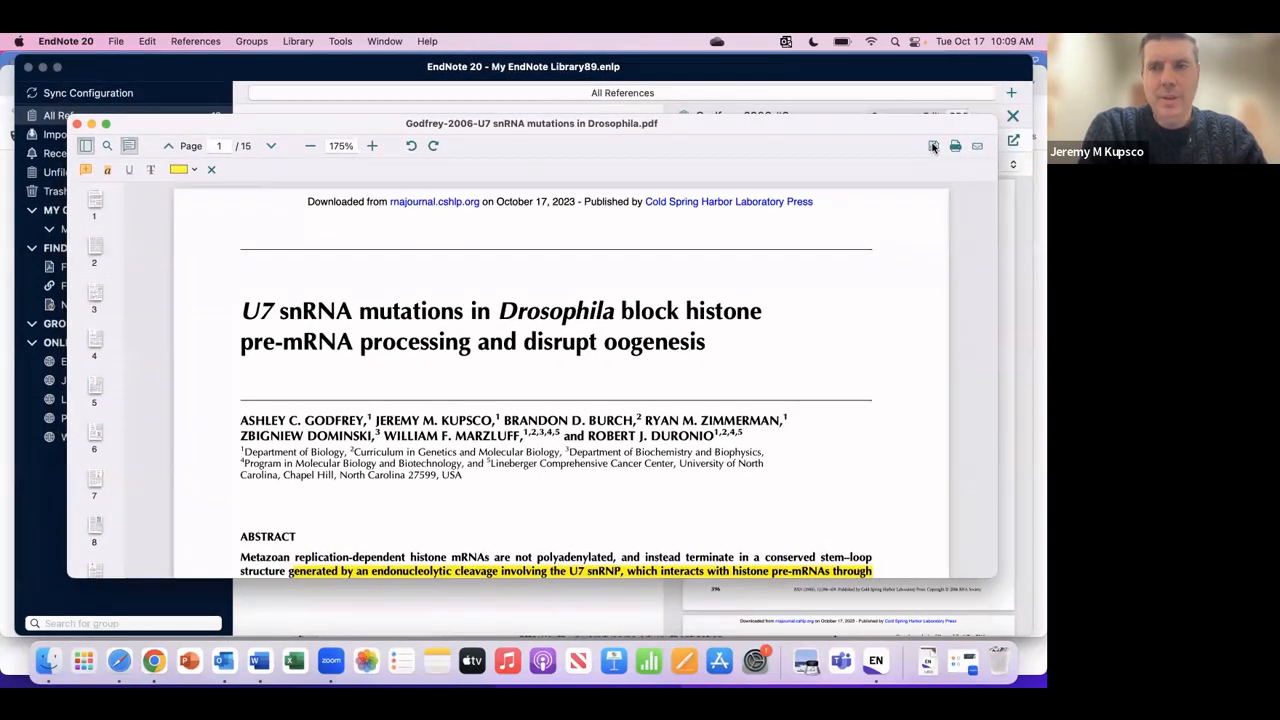
scroll(868, 295, down, 1)
scroll(868, 295, down, 10)
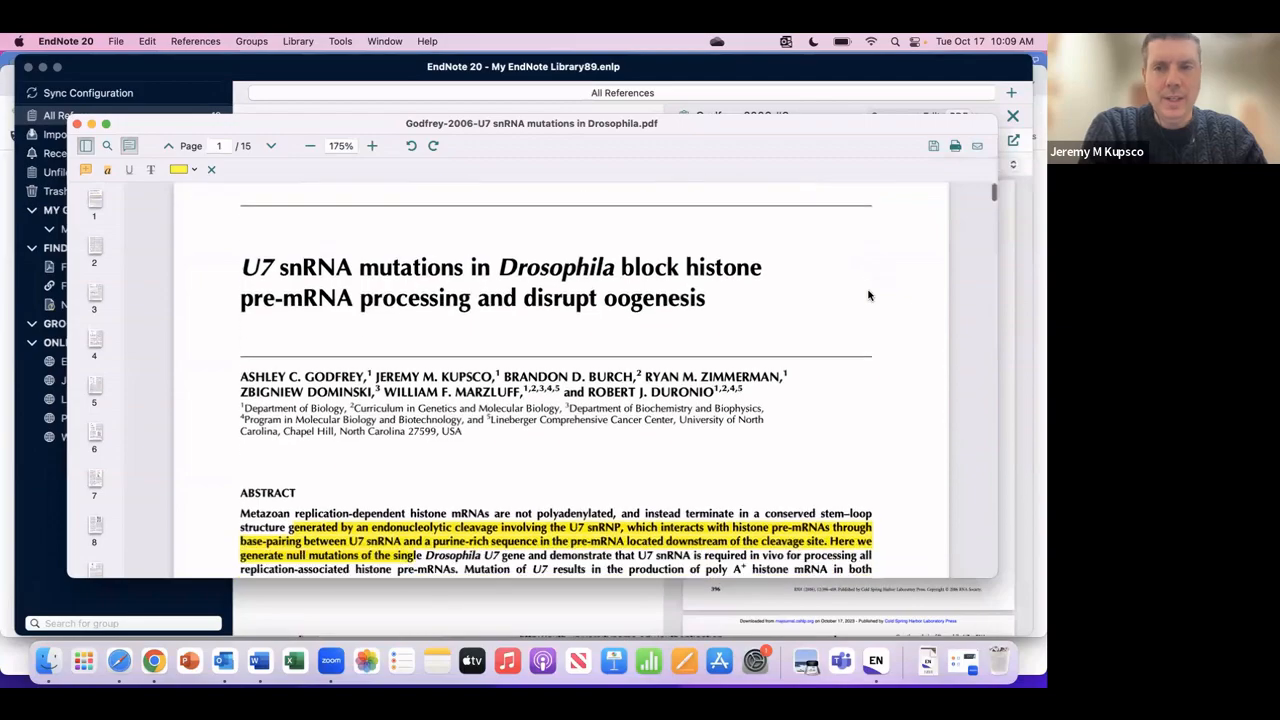
scroll(870, 293, down, 10)
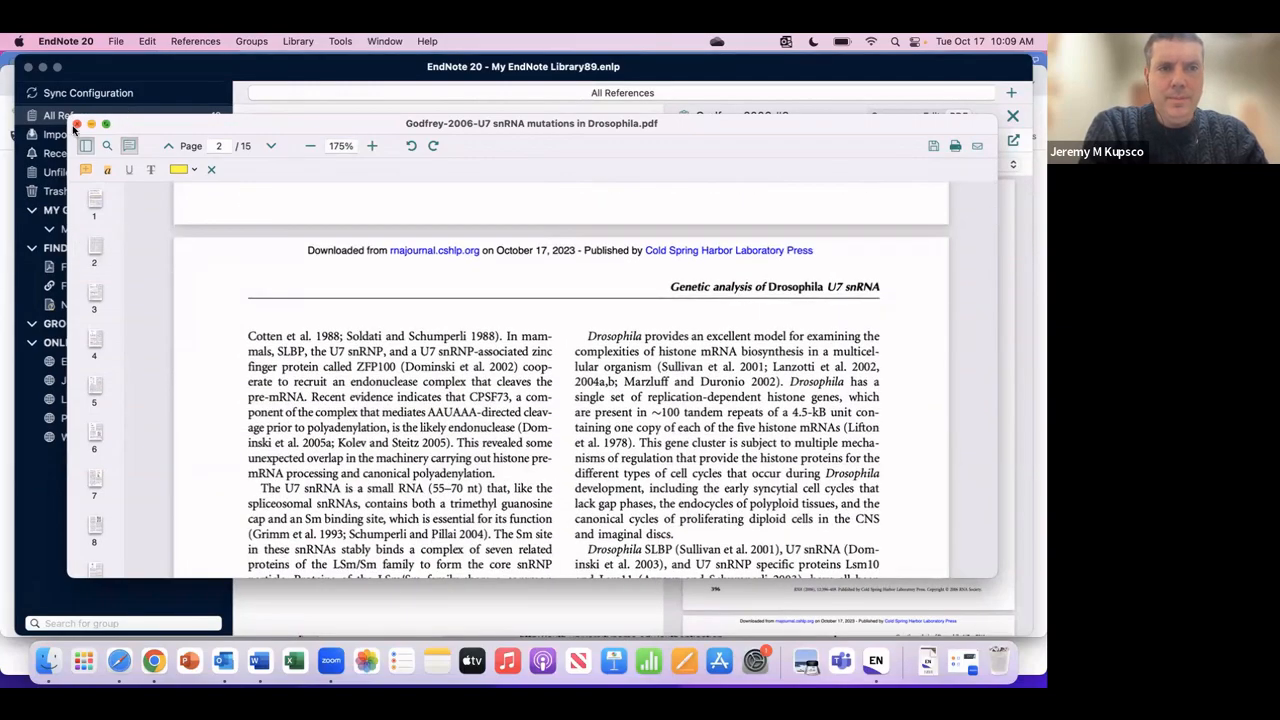
click(77, 125)
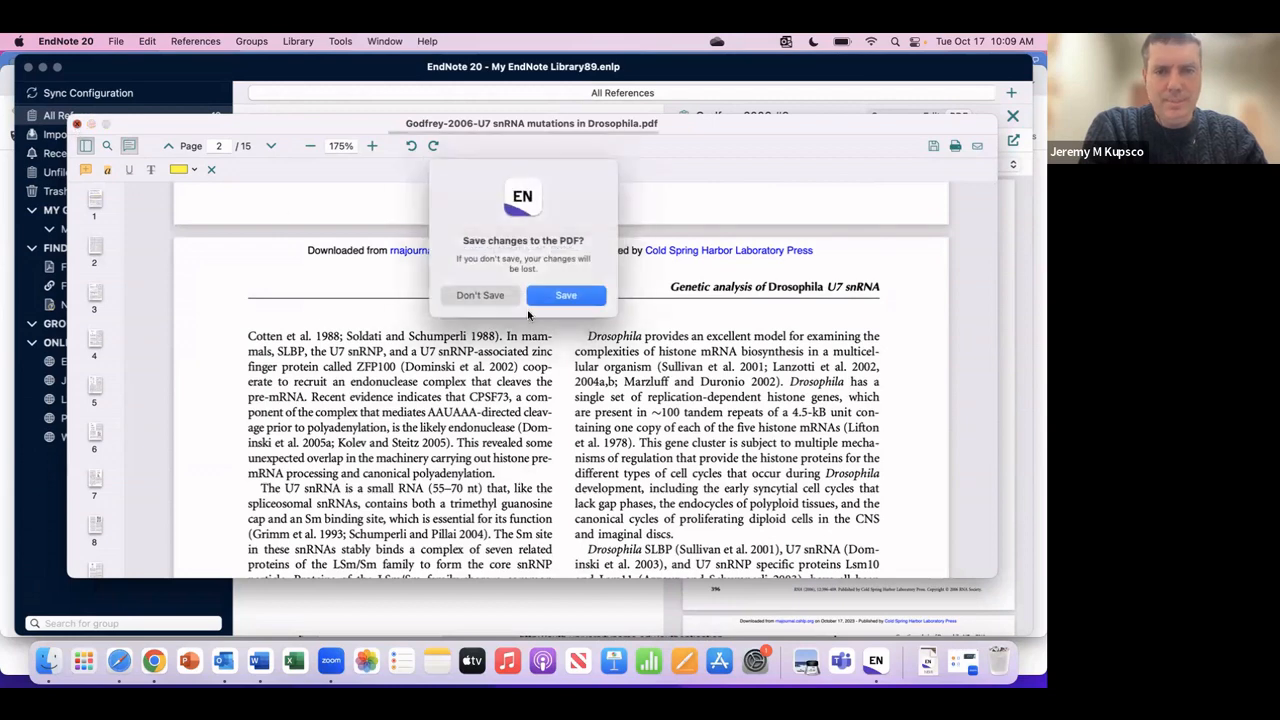
click(480, 295)
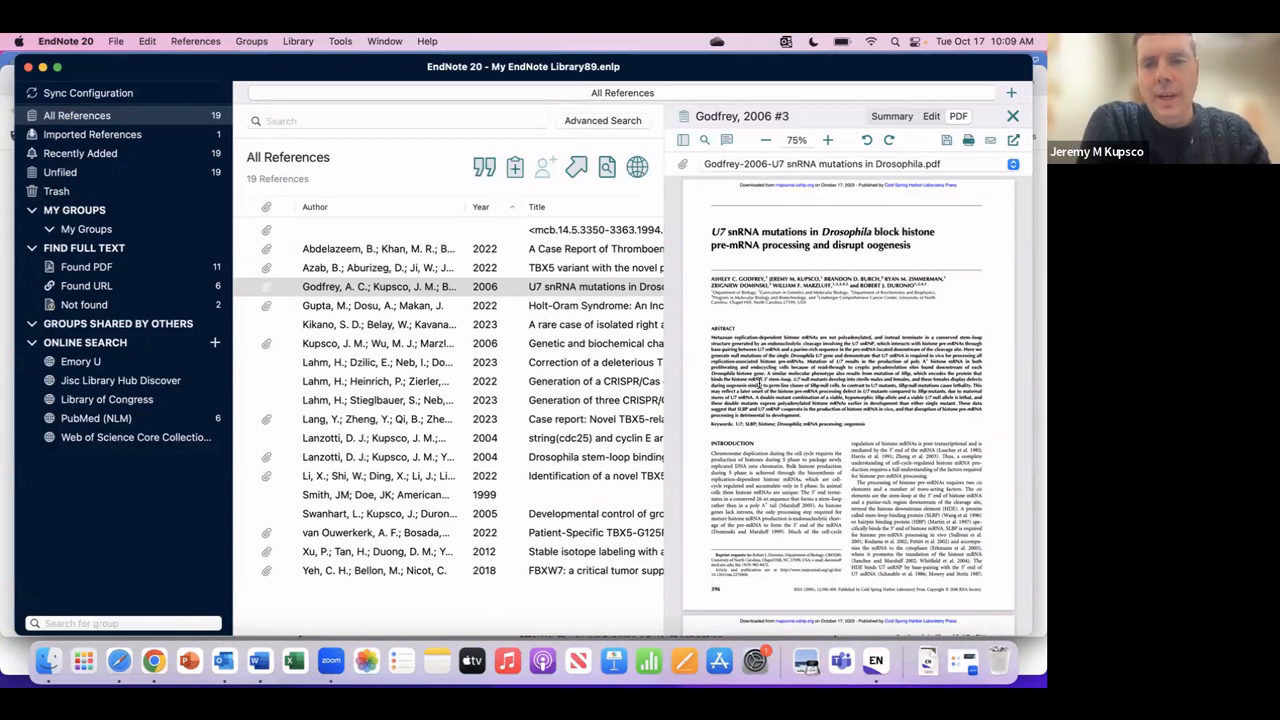
Step: Look through the text and figures of the U7 snRNA article in the library's PDF preview and return to its first page
scroll(759, 385, down, 1)
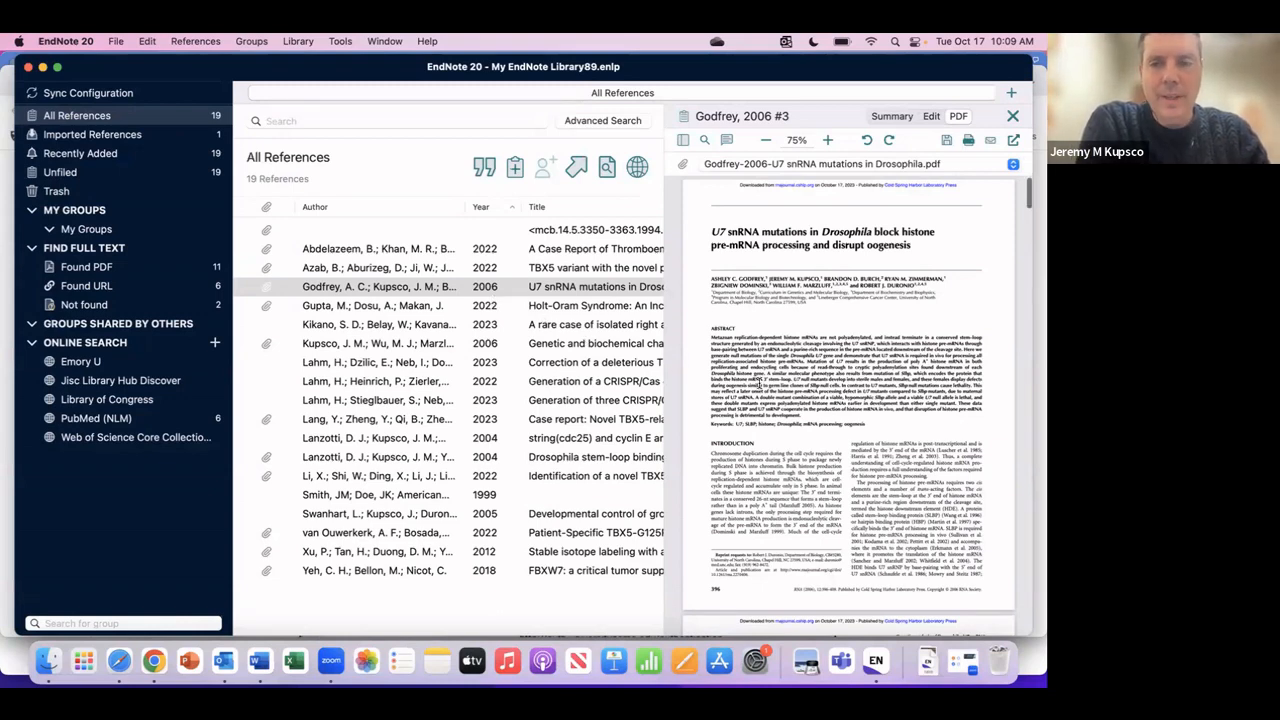
scroll(759, 385, down, 2)
scroll(759, 383, down, 5)
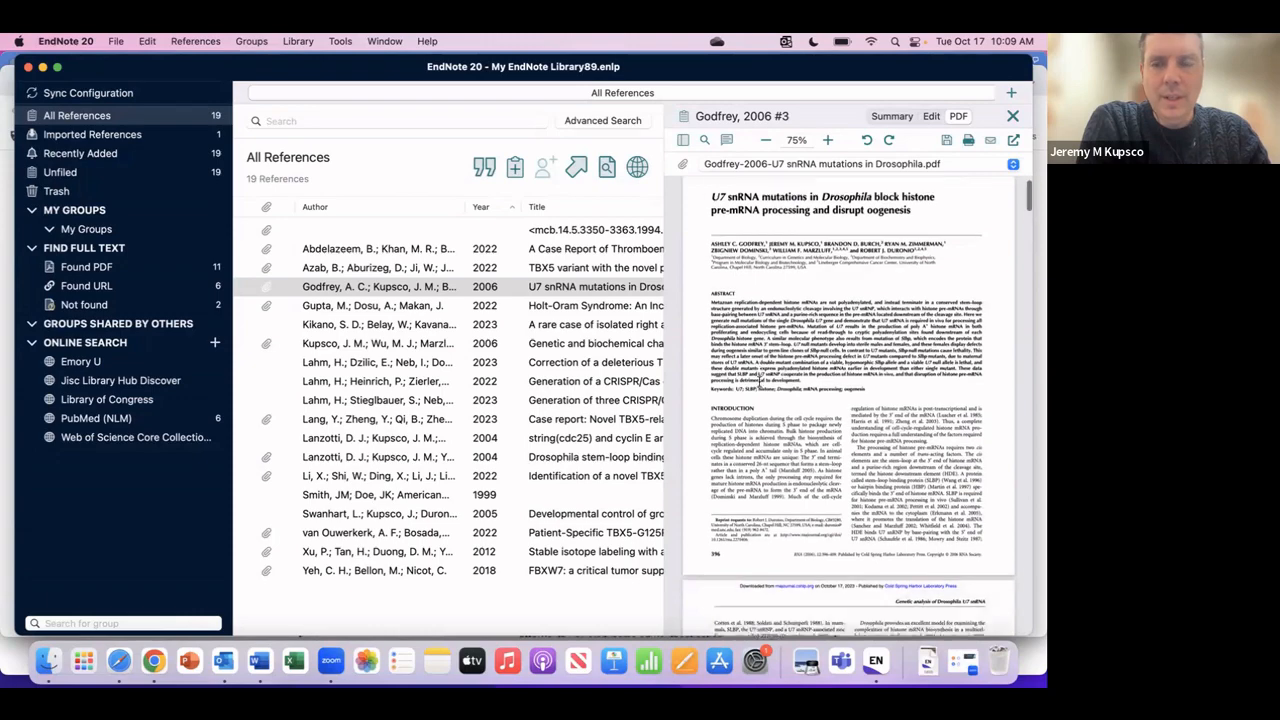
scroll(759, 369, down, 7)
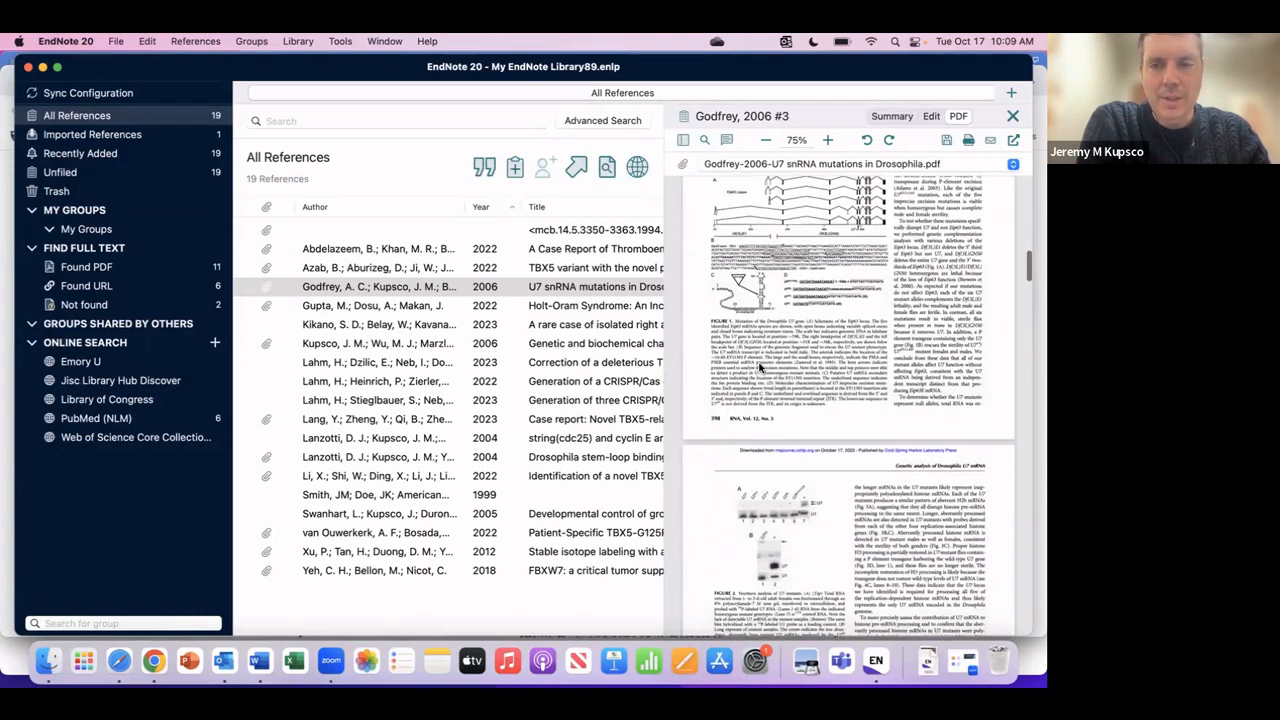
scroll(760, 366, up, 10)
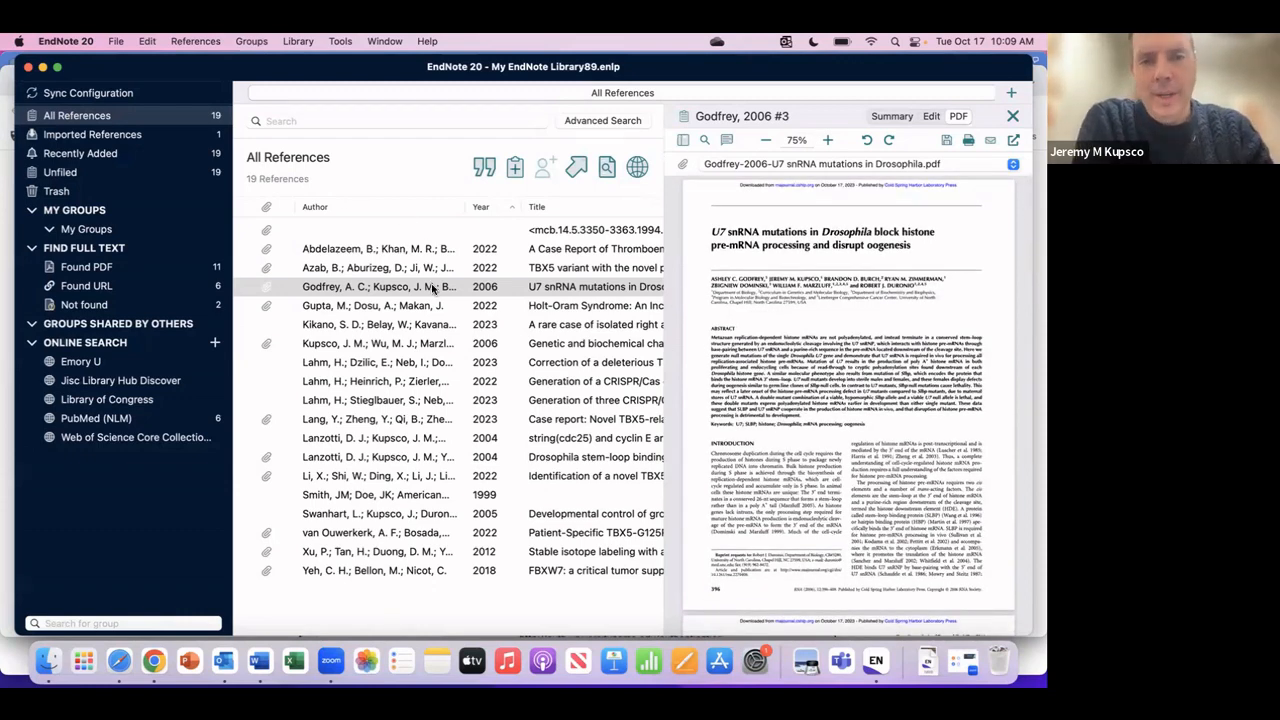
scroll(431, 284, right, 2)
scroll(431, 284, left, 2)
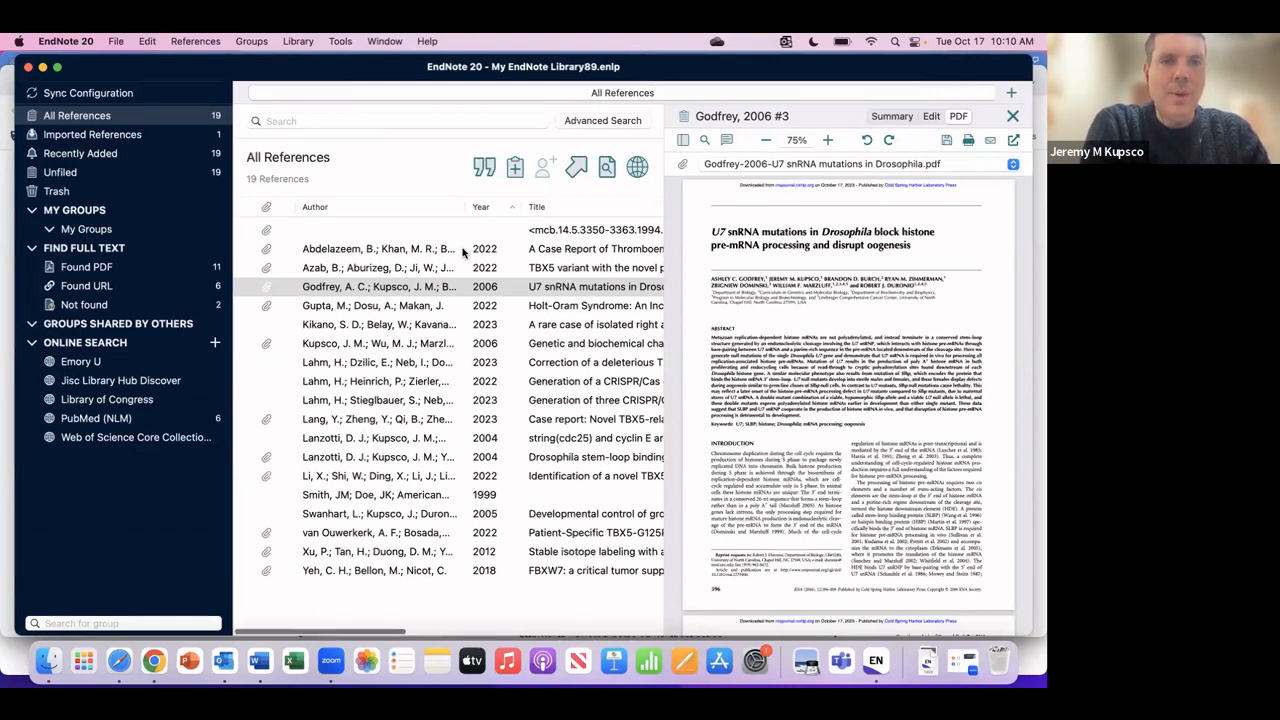
Step: Create a new group named TBX5 under My Groups
click(253, 43)
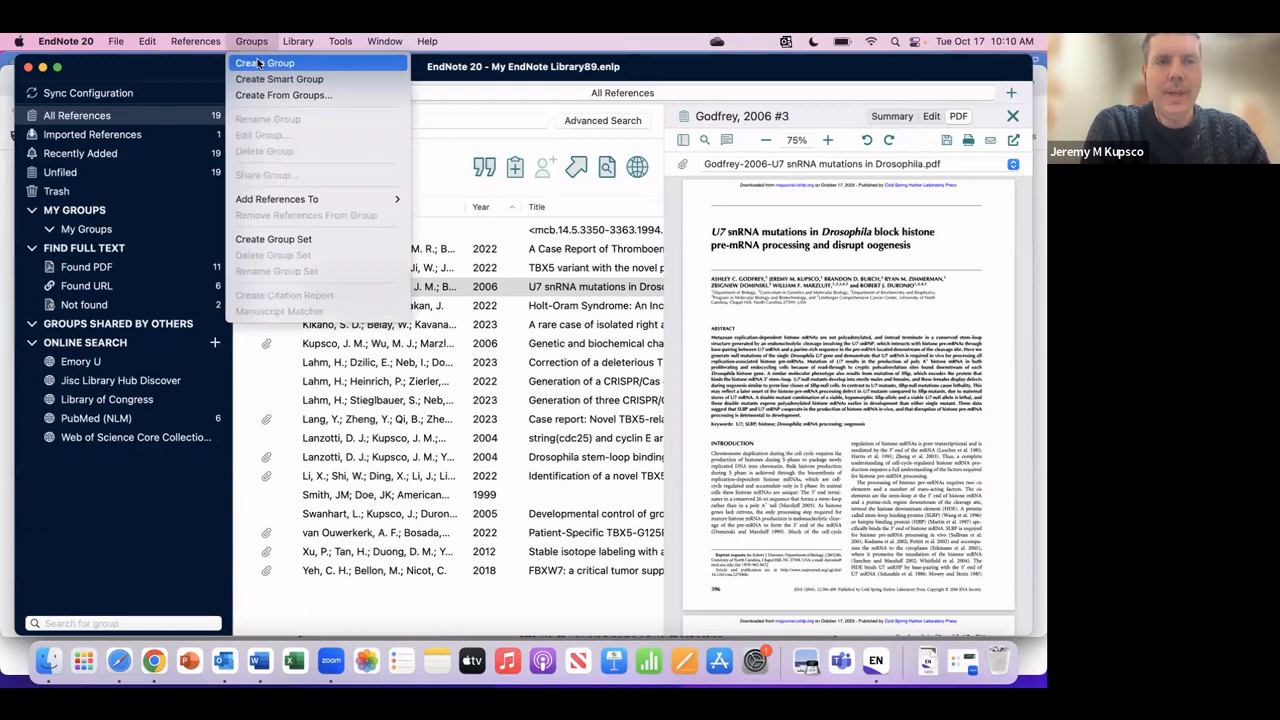
click(258, 63)
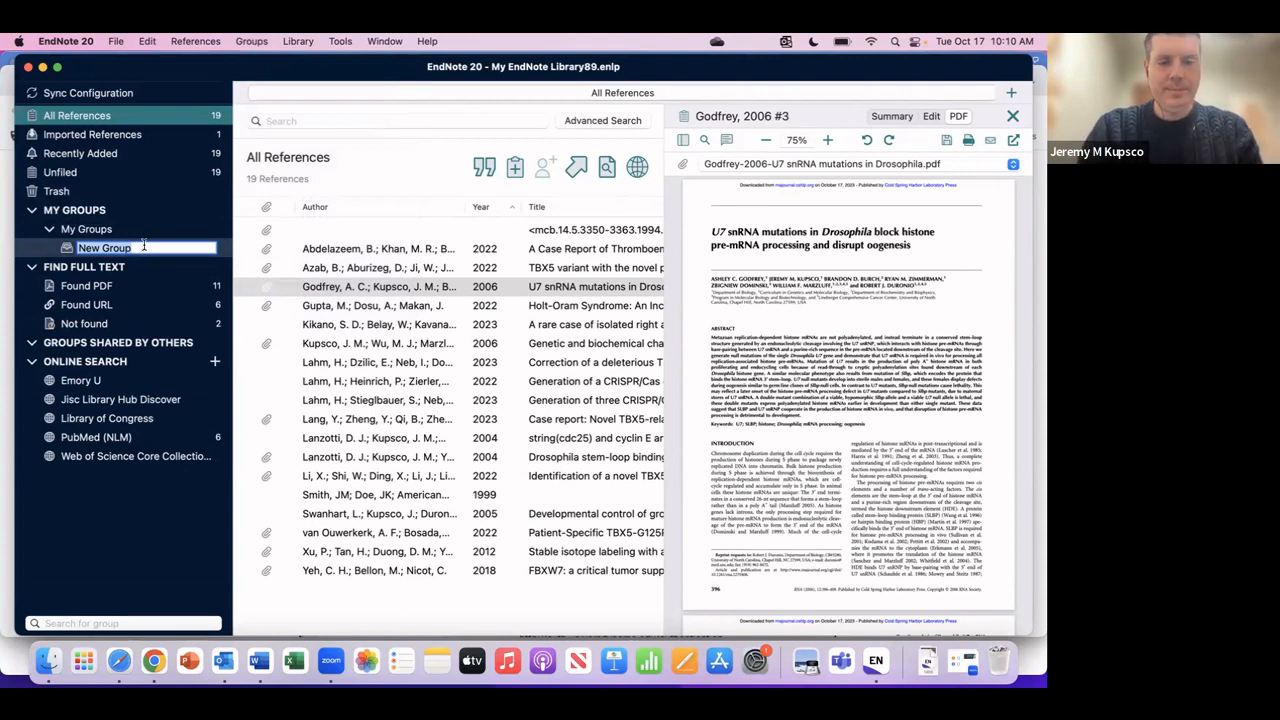
text(TB)
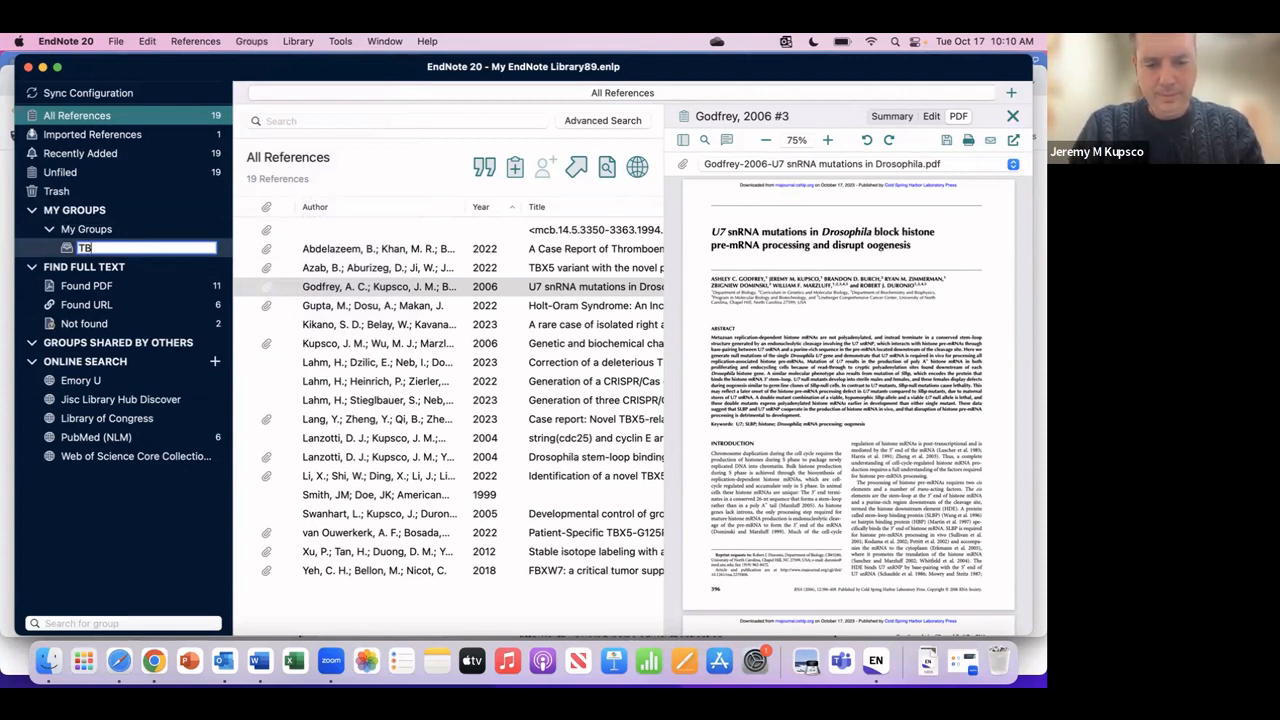
text(X5)
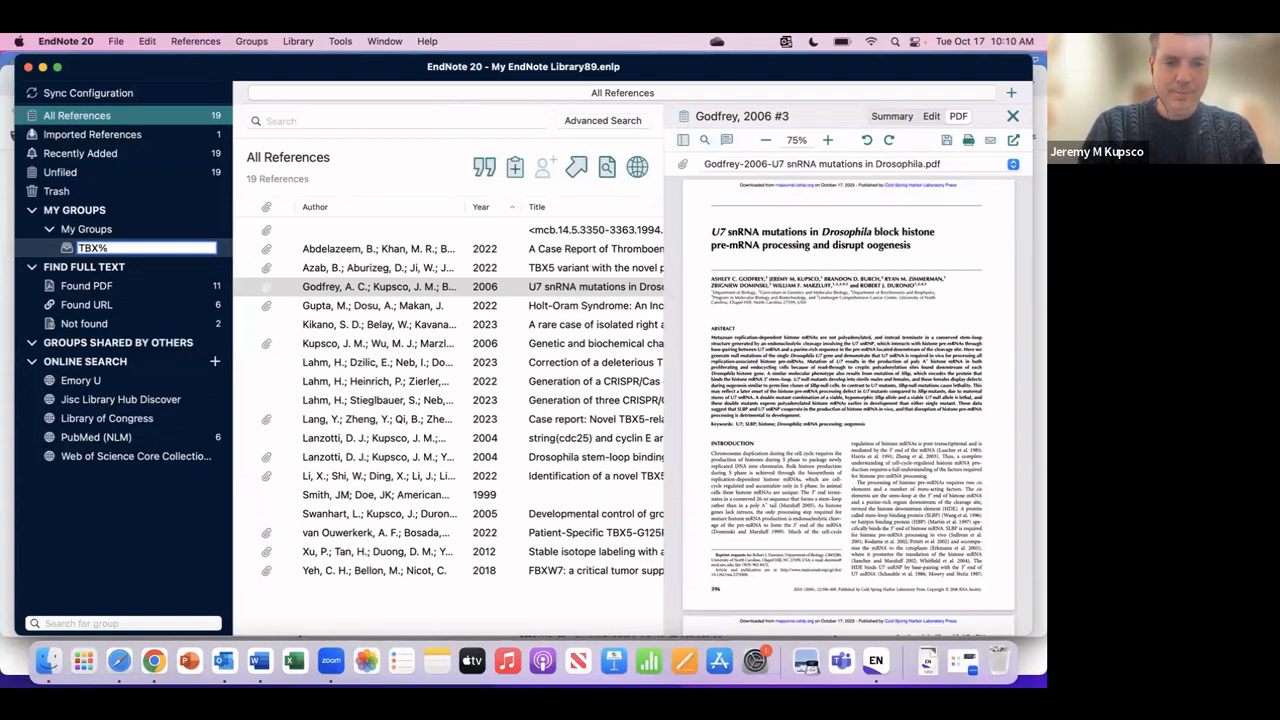
key(Return)
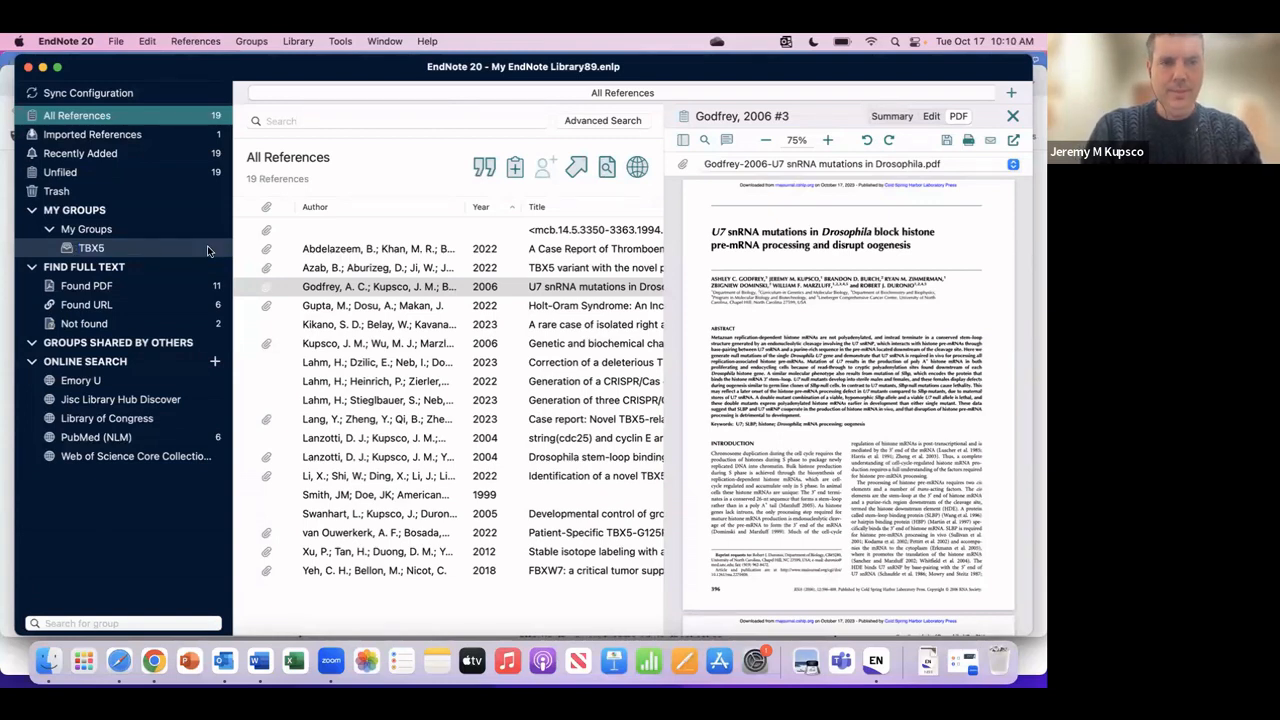
Step: Add the 2022 Holt-Oram Syndrome, 2023 "A rare case of isolated right" and 2023 "Case report: Novel TBX5-related" references to the TBX5 group
click(372, 307)
drag(360, 306, 104, 252)
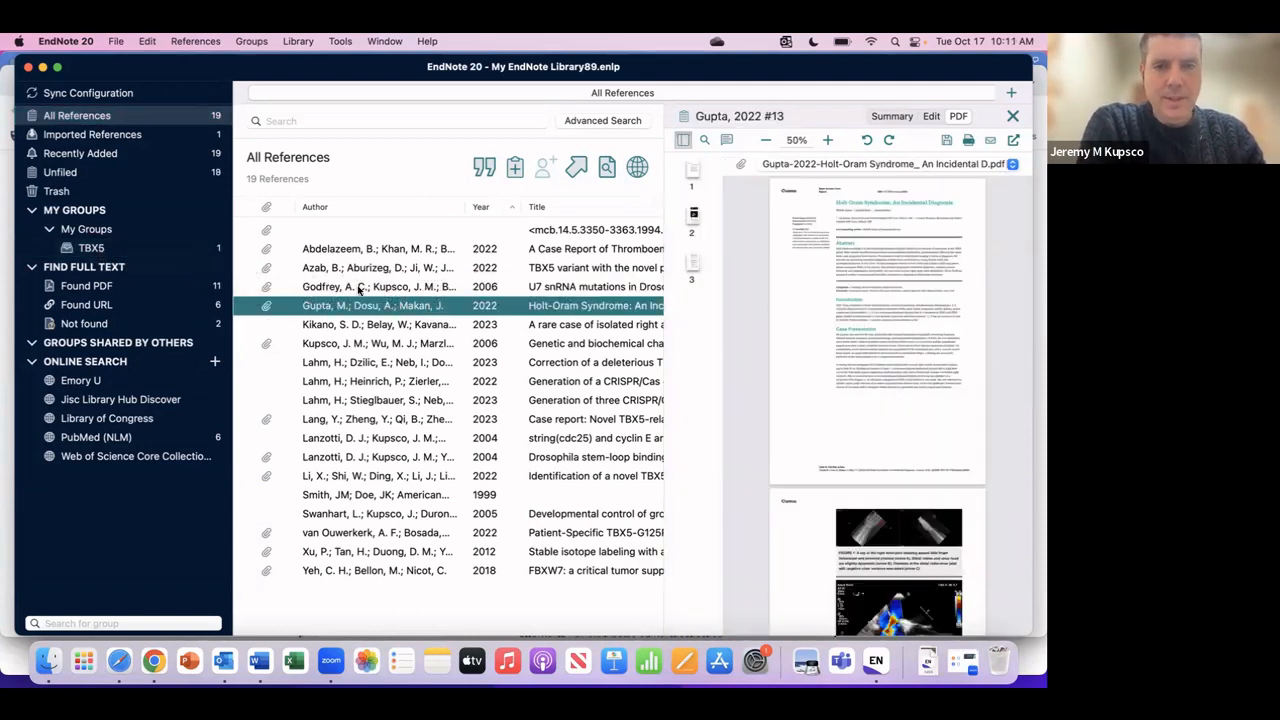
click(407, 326)
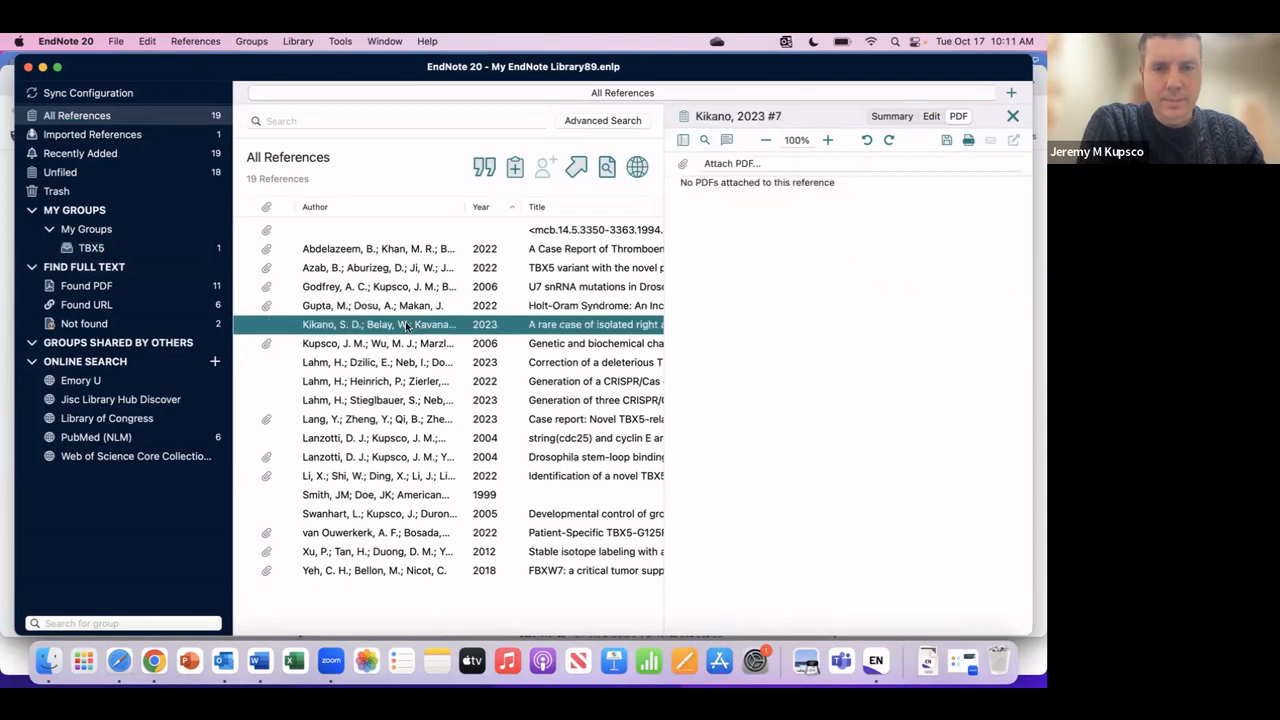
drag(407, 326, 322, 316)
drag(113, 262, 98, 250)
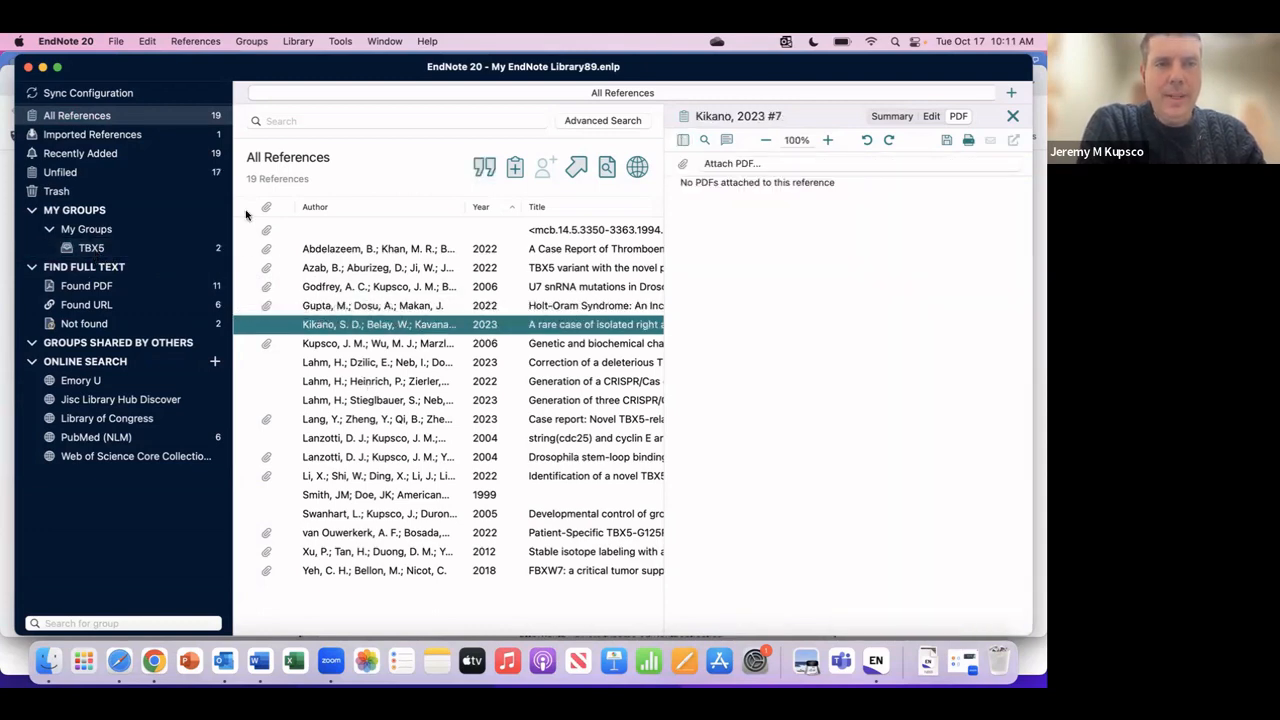
click(370, 420)
drag(372, 422, 100, 255)
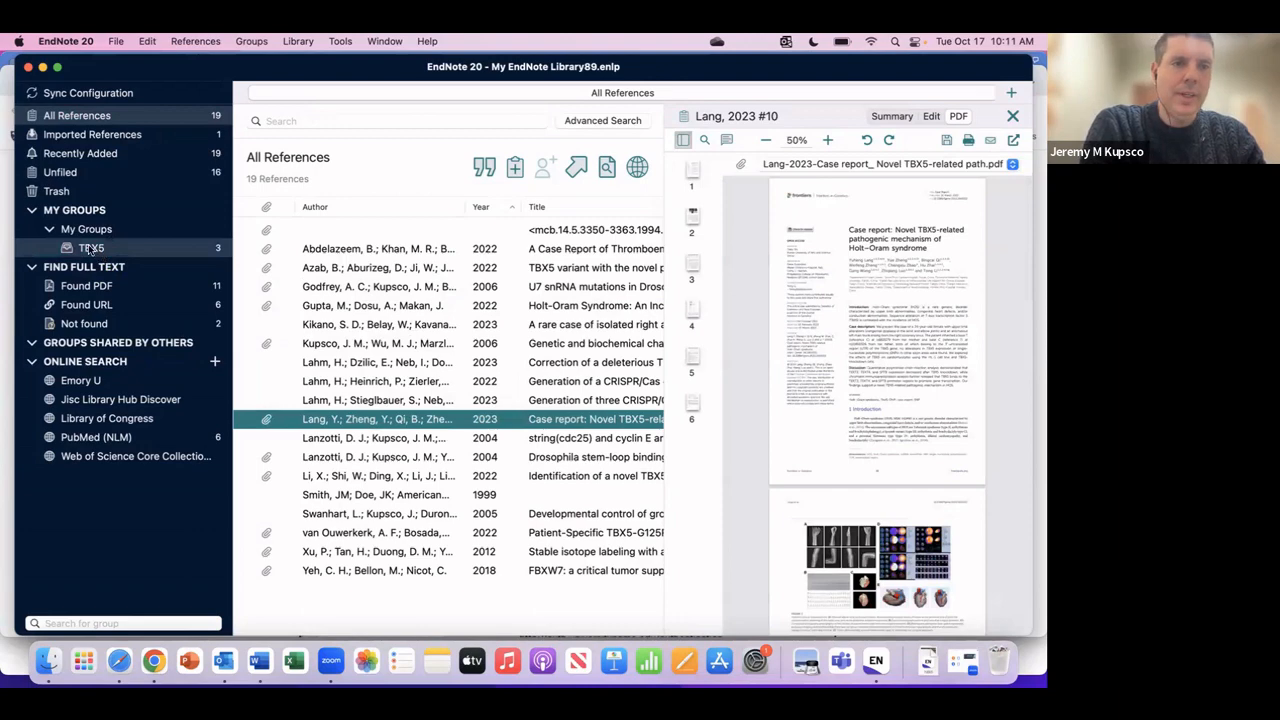
Step: Show the TBX5 group and check the references it contains
click(90, 249)
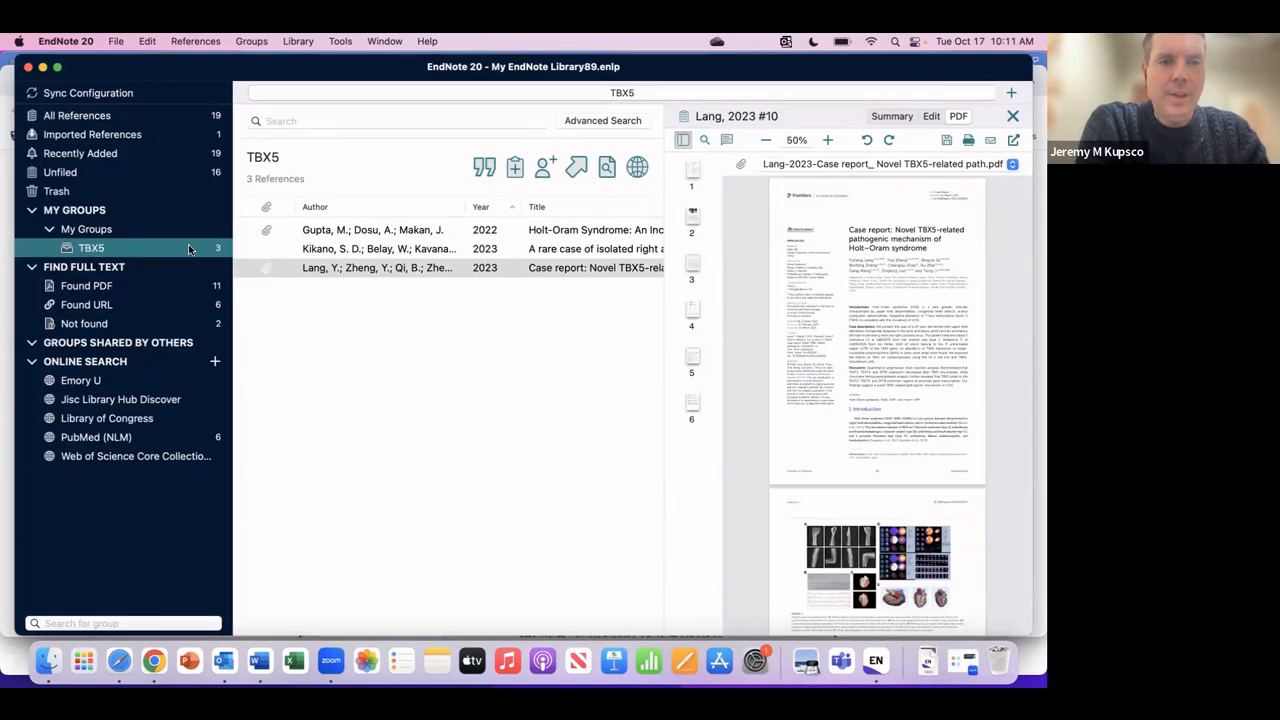
click(337, 249)
click(330, 232)
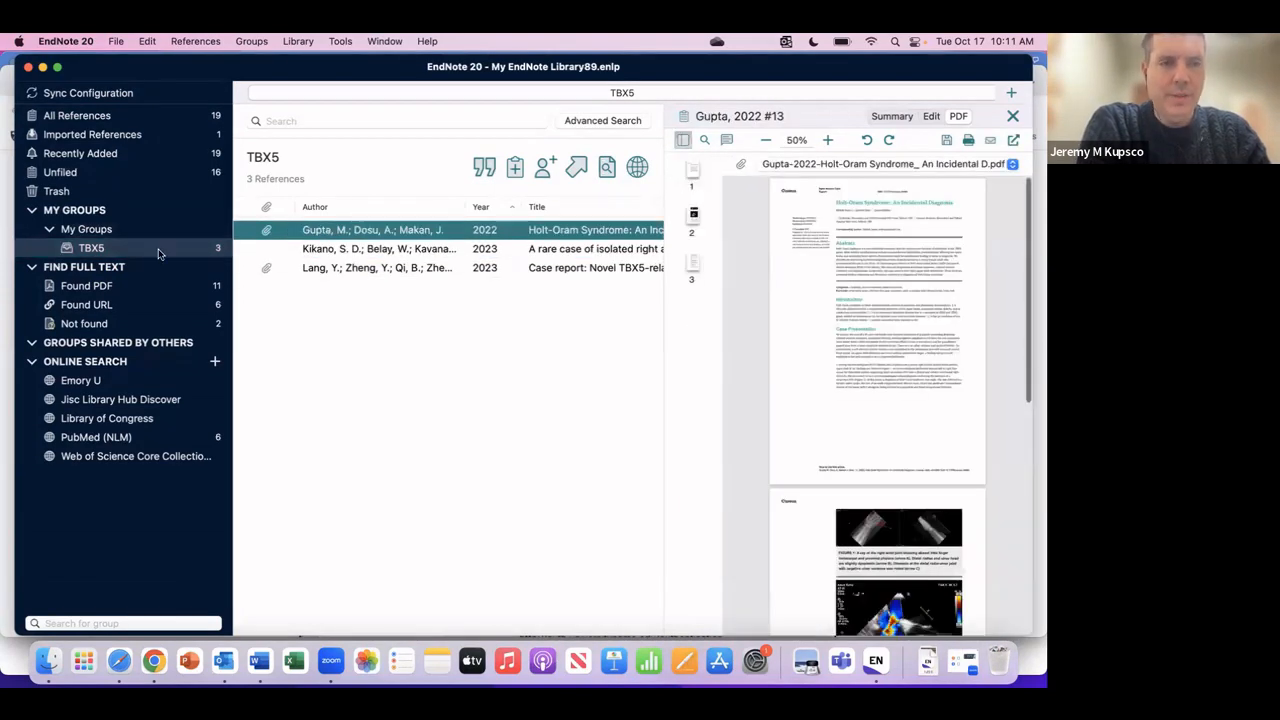
click(157, 250)
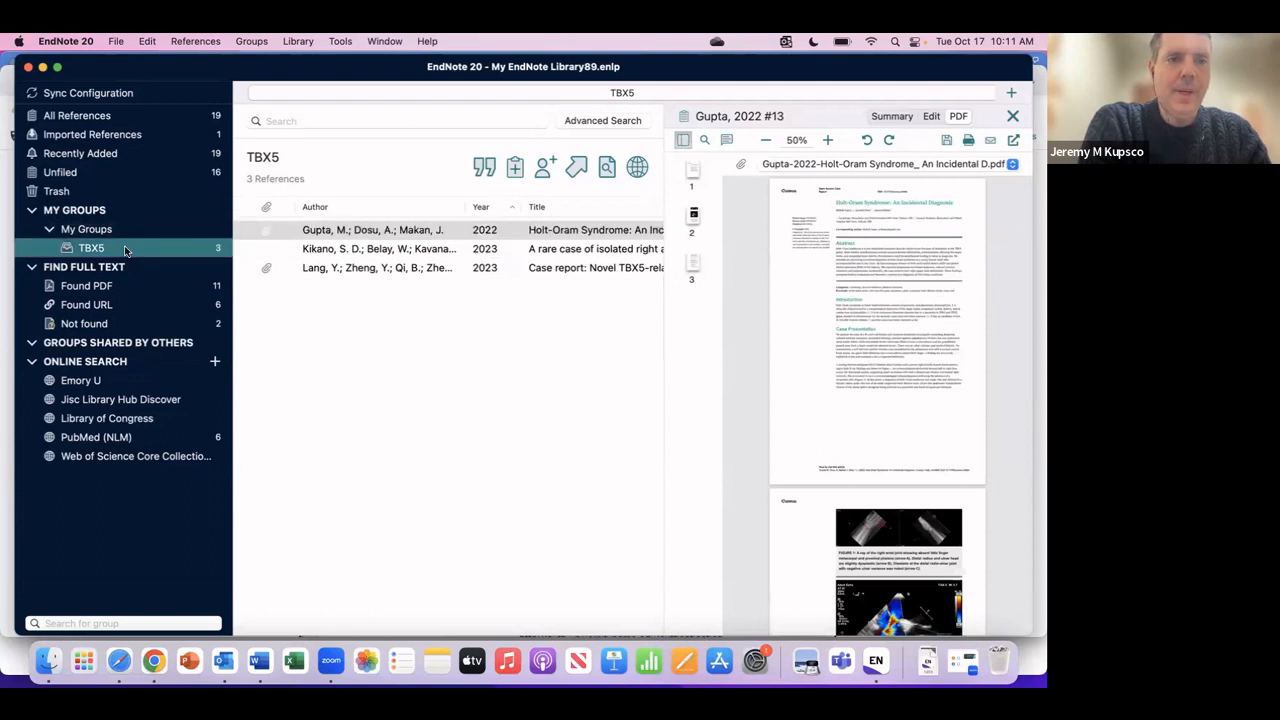
Step: Create a smart group named with the chosen author's surname that collects references whose Author field contains that surname
click(252, 42)
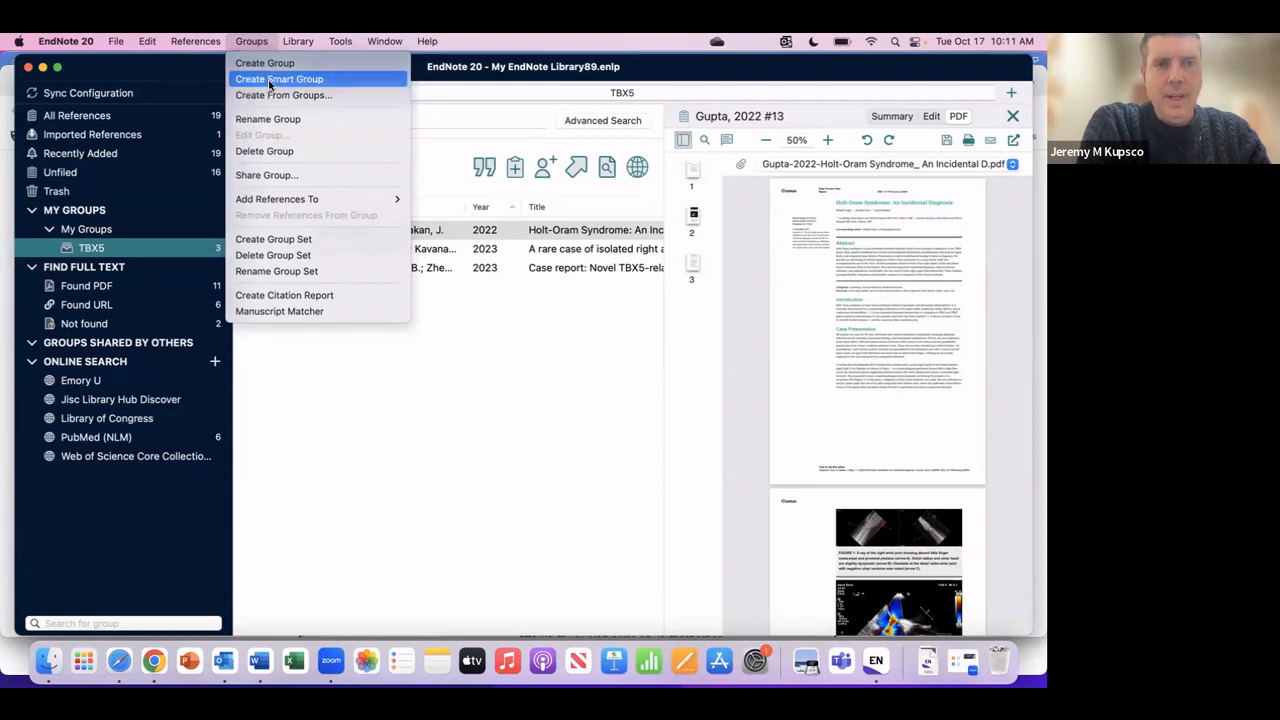
click(270, 80)
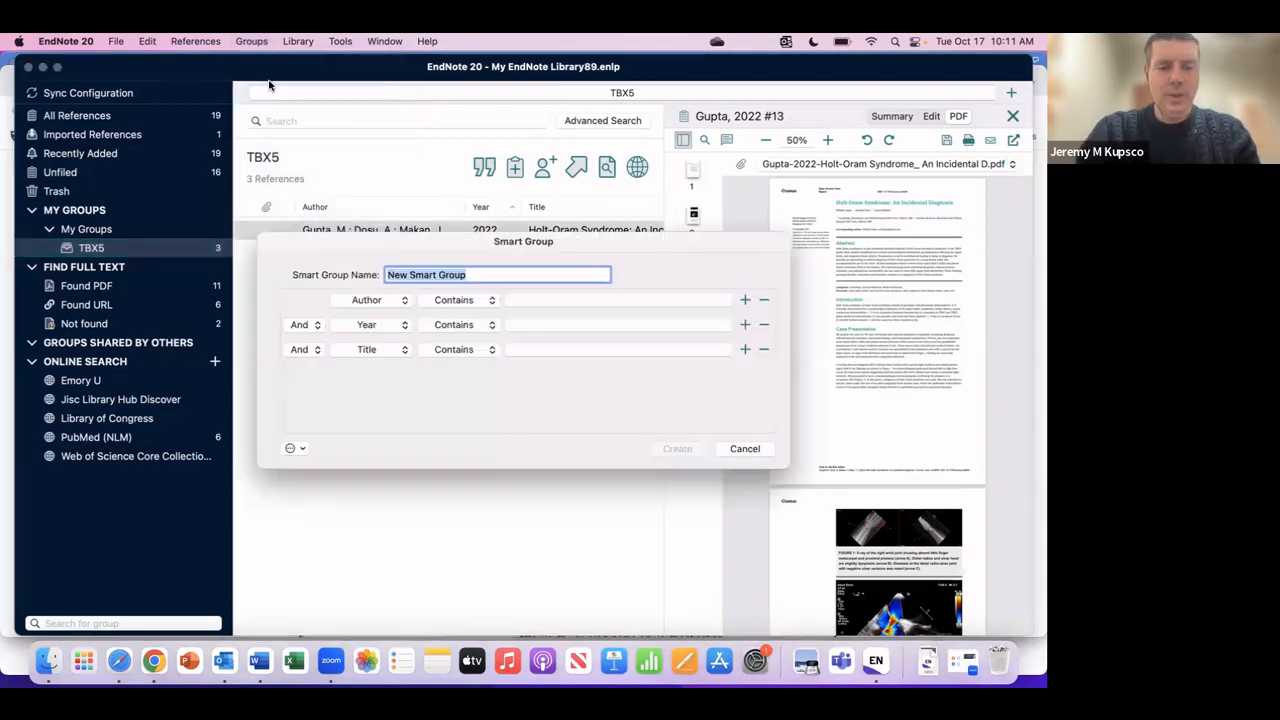
text(Kupsco)
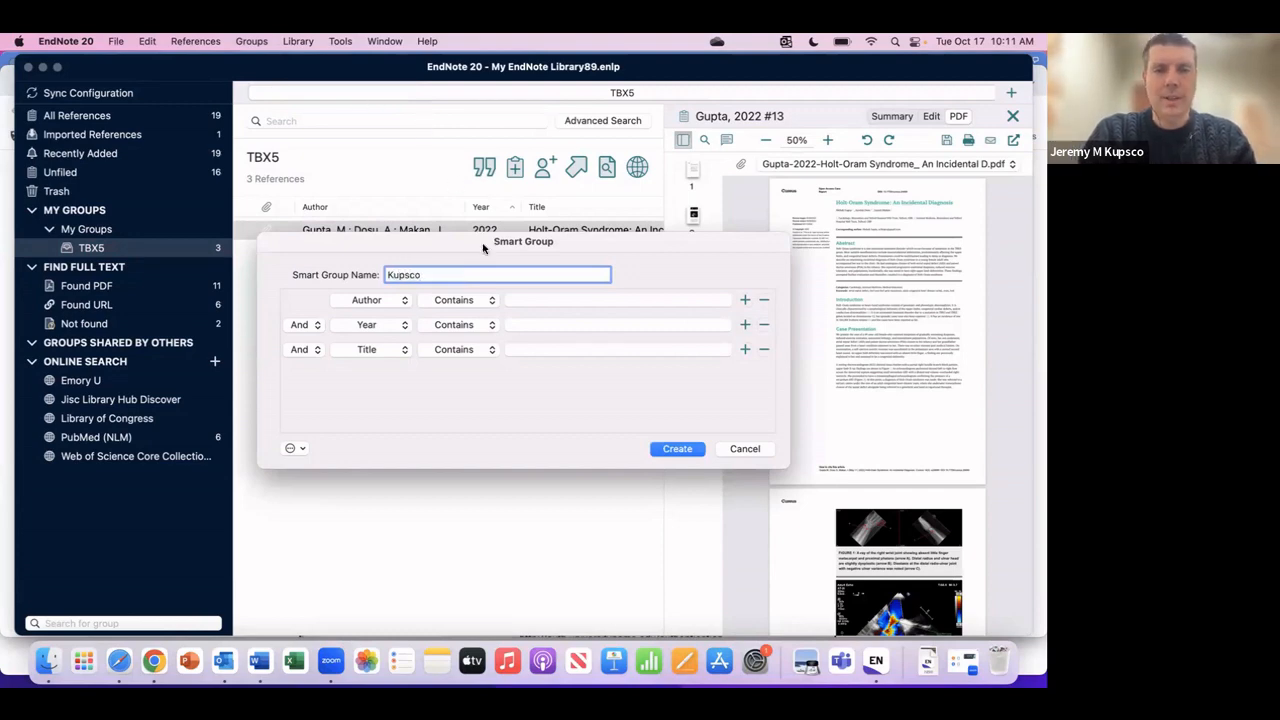
click(551, 299)
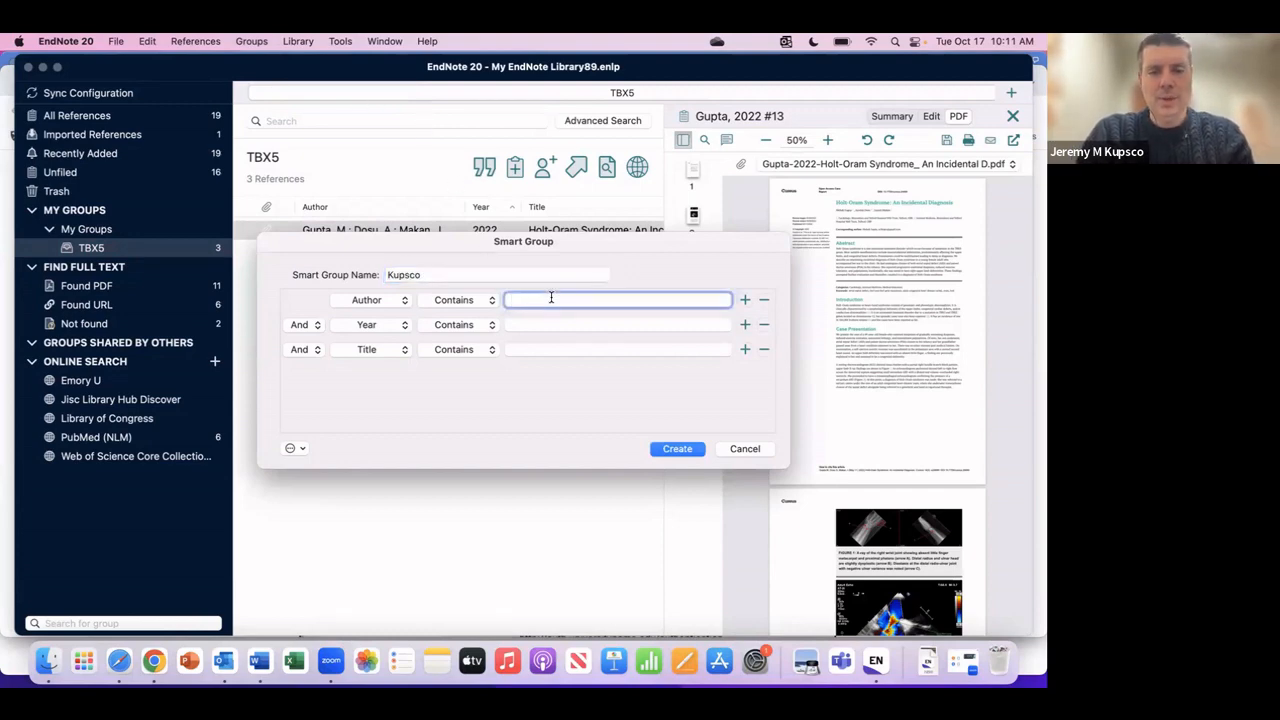
text(Kup)
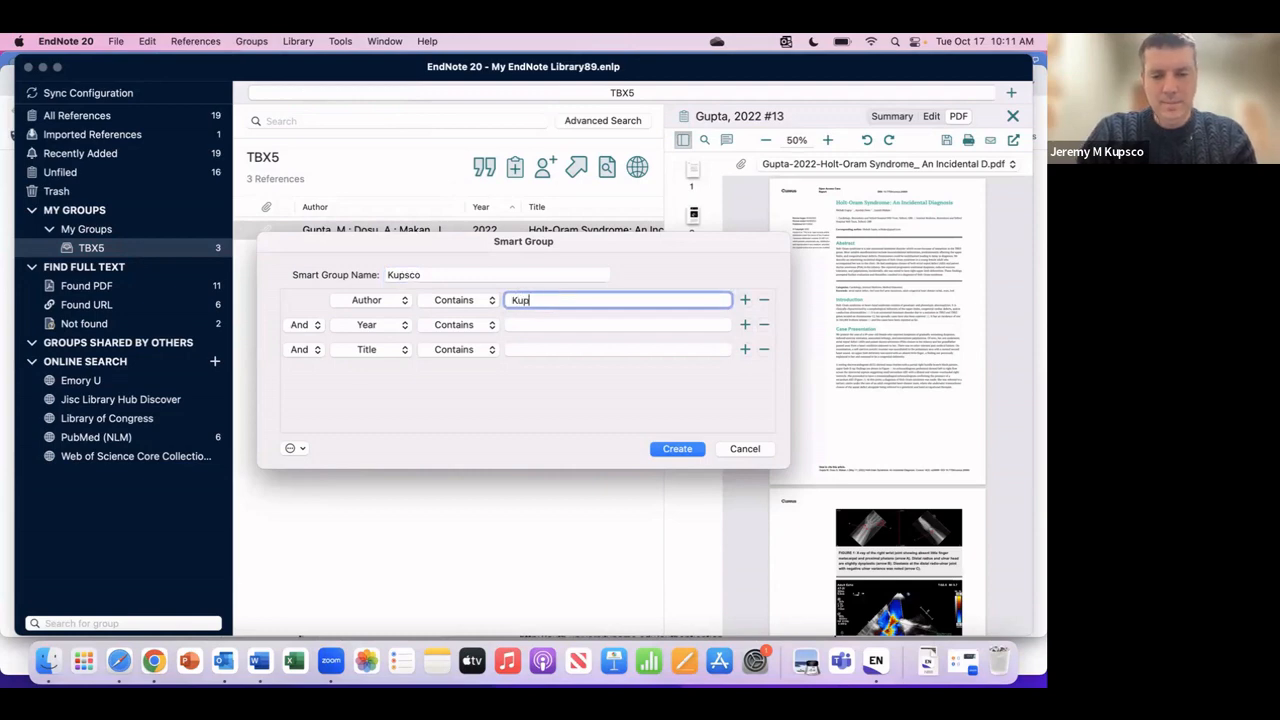
text(sco)
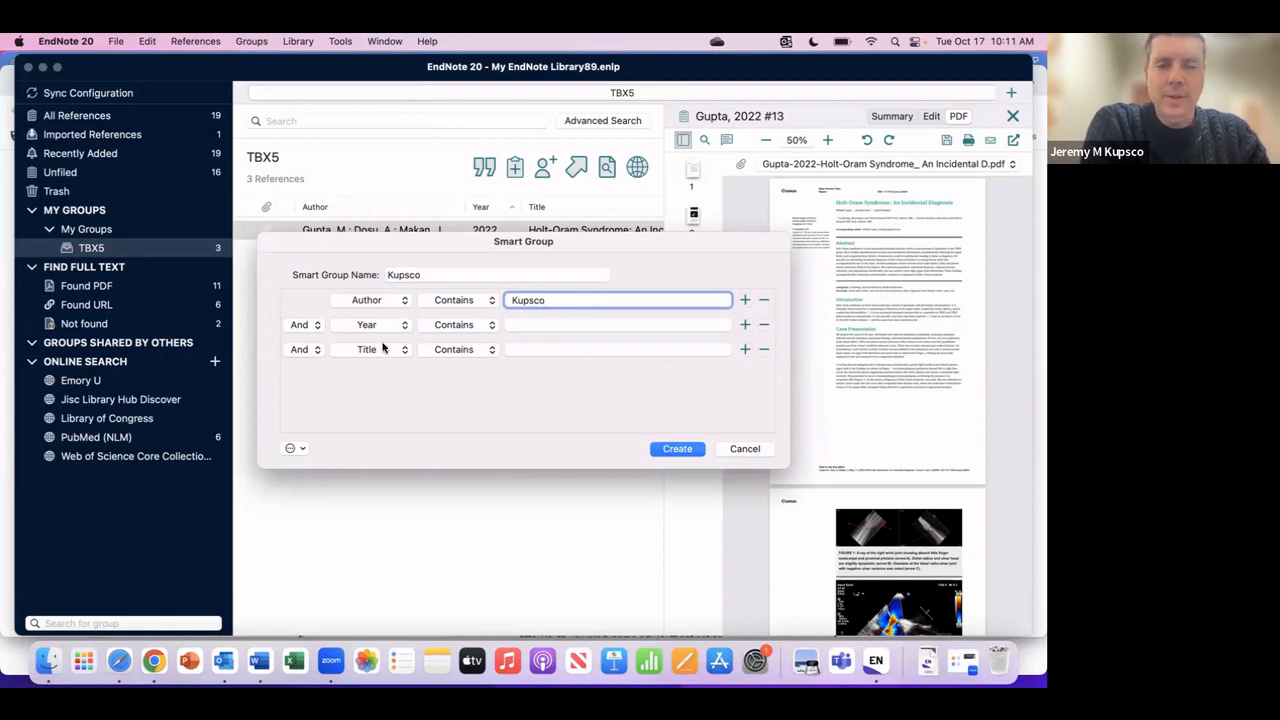
click(675, 450)
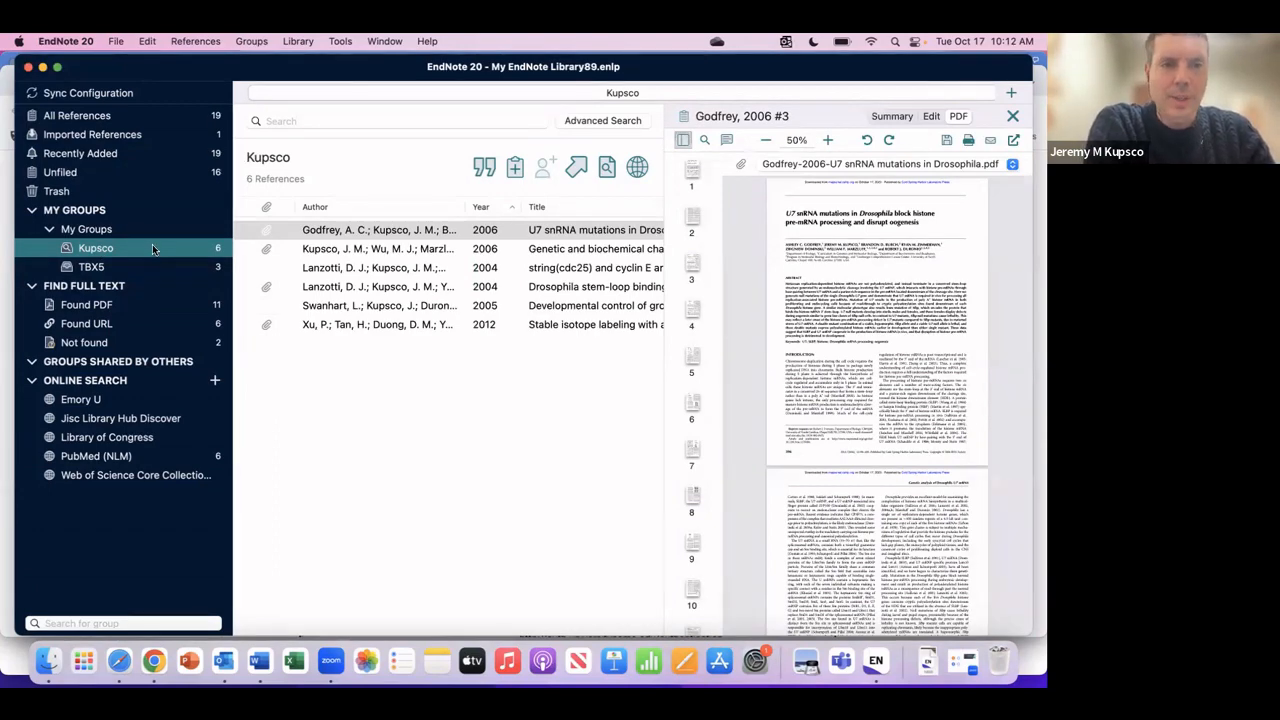
Step: Show all references in the library, and switch to the blank Word document to write "This is an example"
click(111, 118)
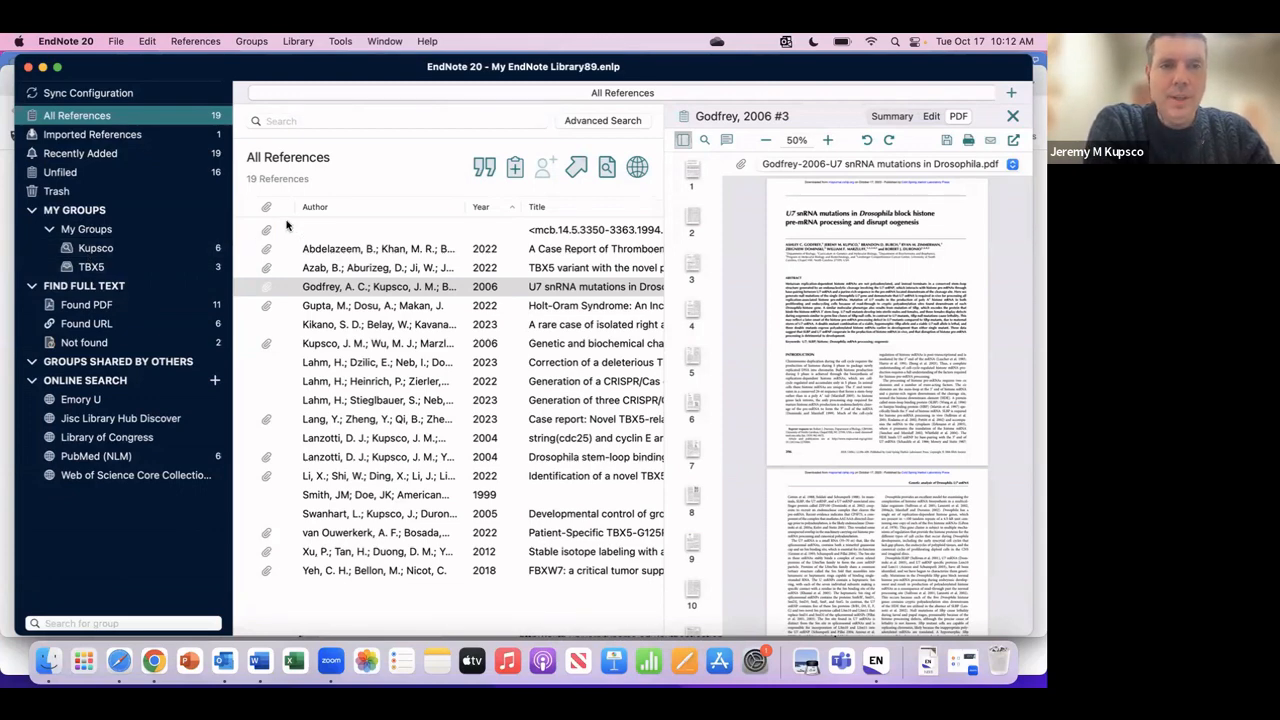
click(260, 662)
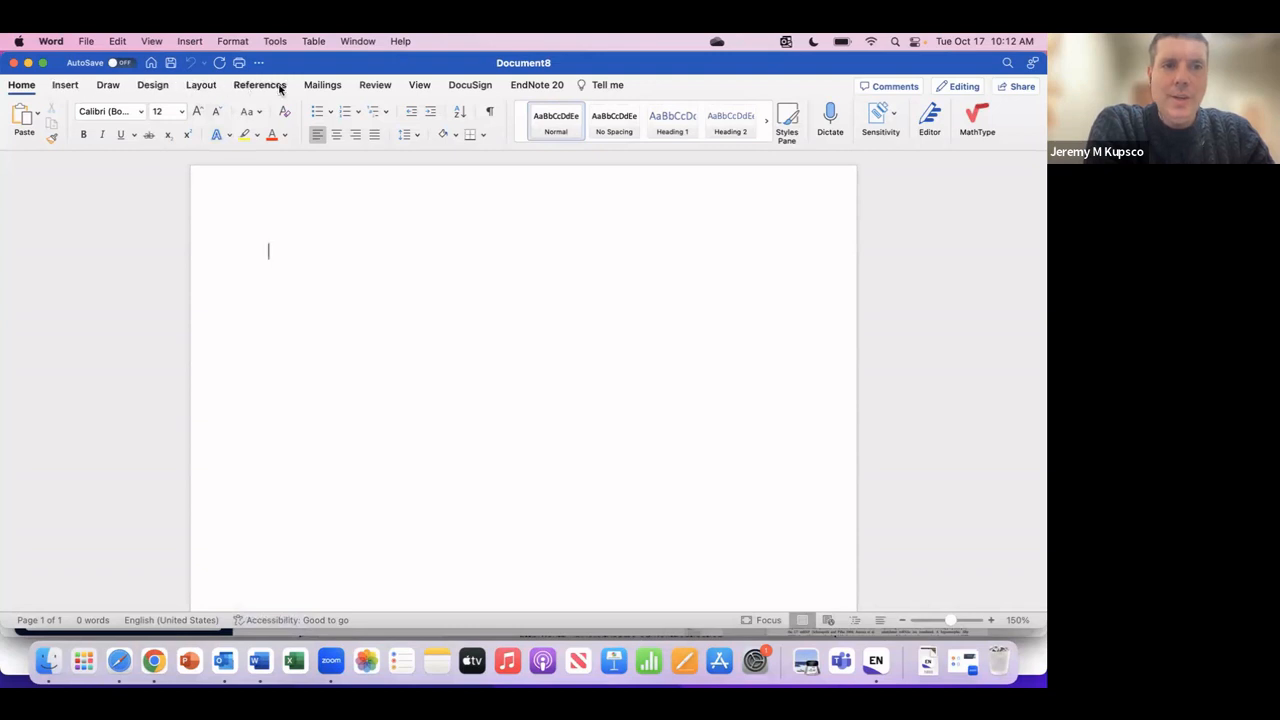
click(535, 86)
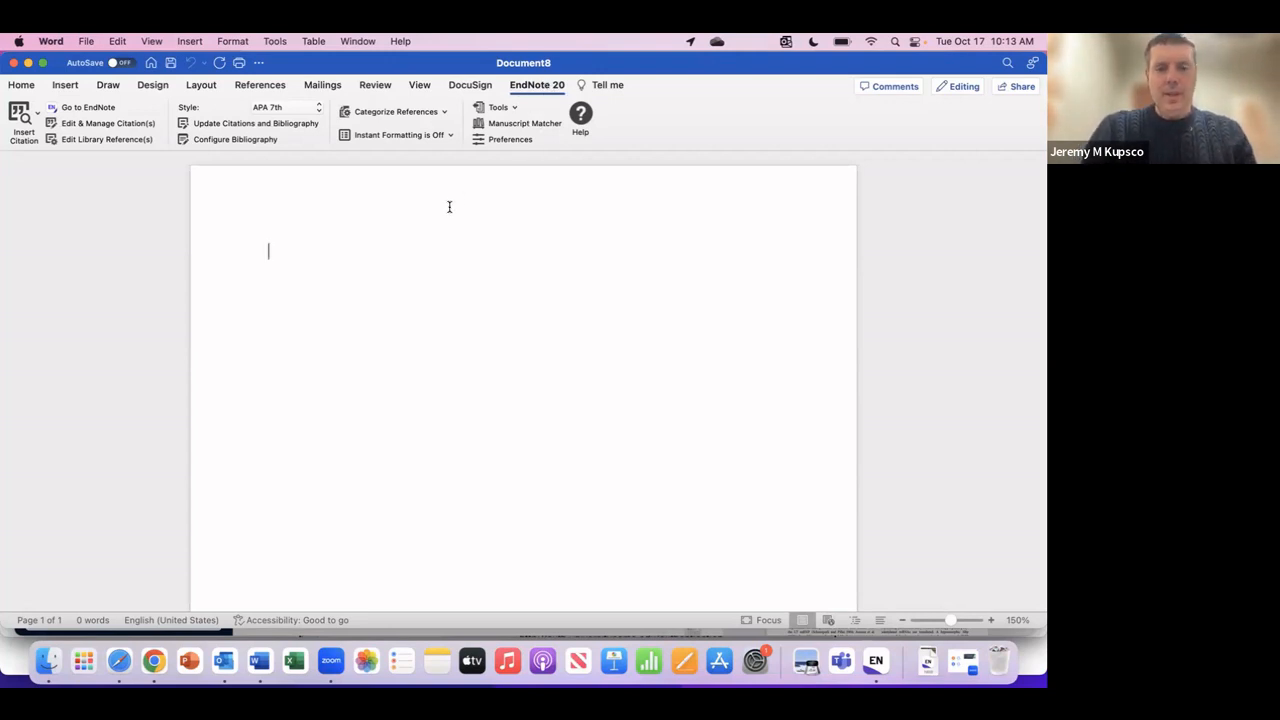
text(Th)
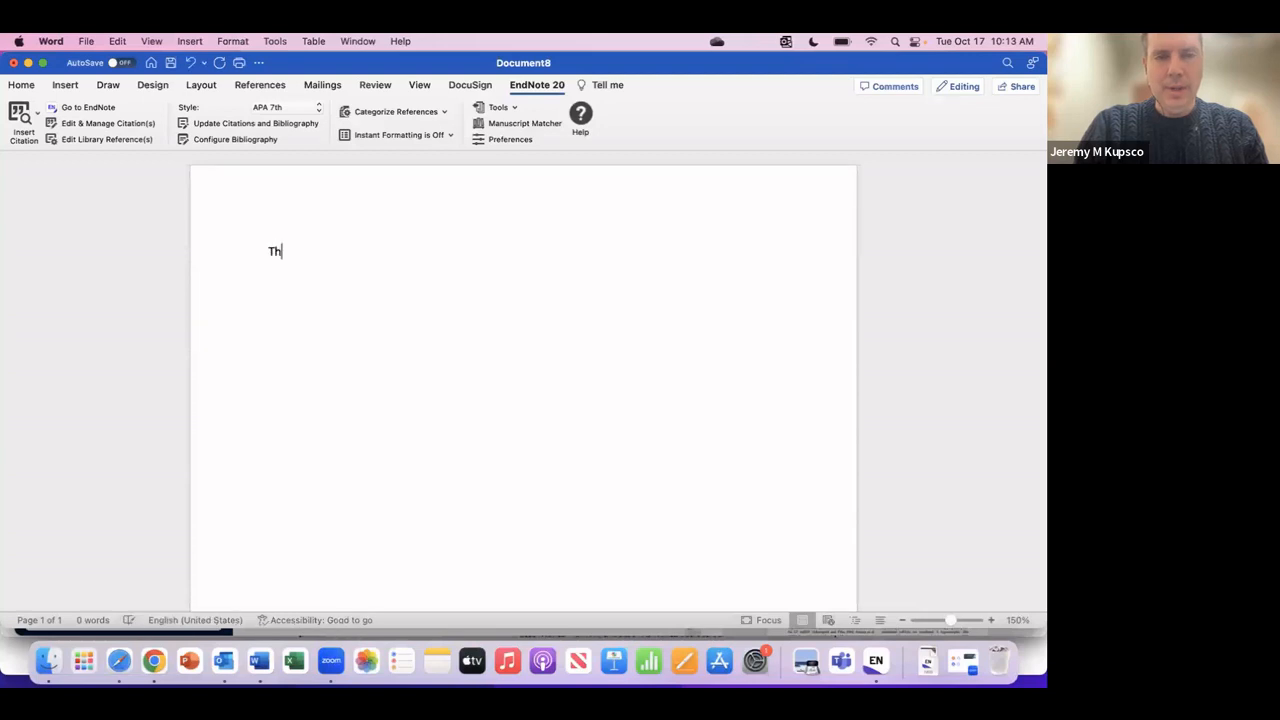
text(is is an example)
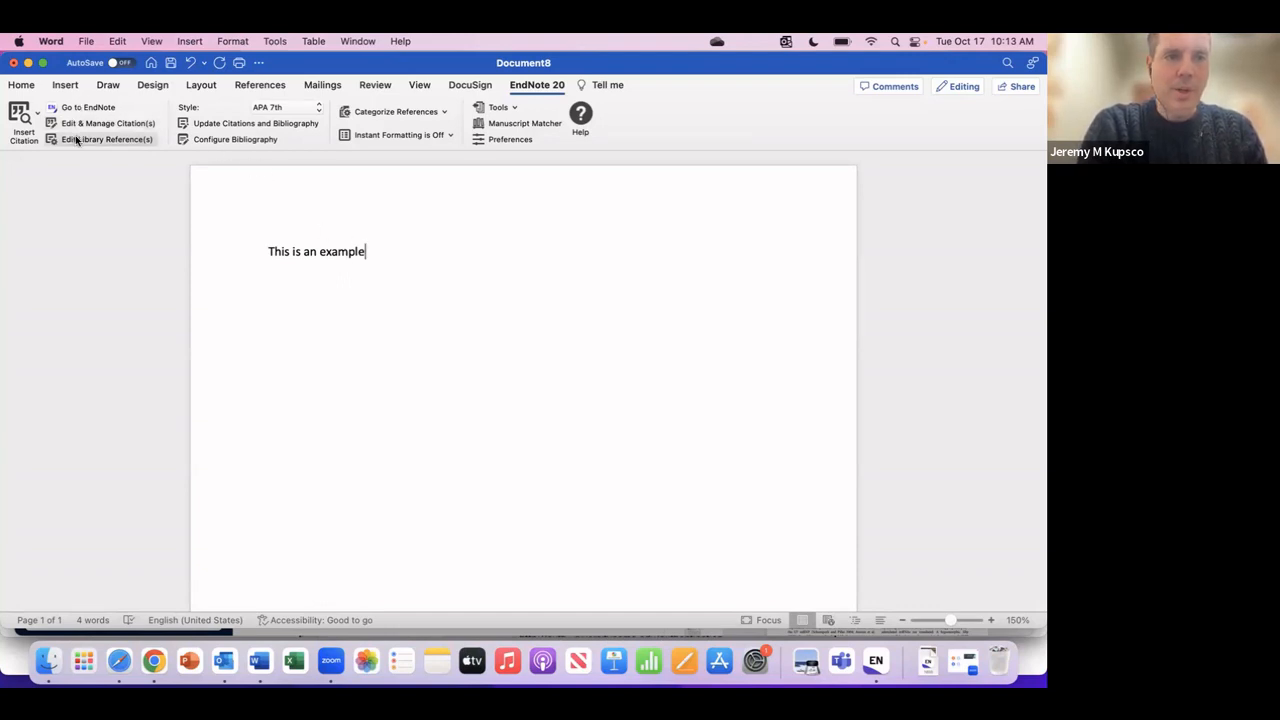
Step: Cite the 2006 "Genetic and biochemical characterization" reference from the EndNote library after the text and end the sentence with a period
click(103, 109)
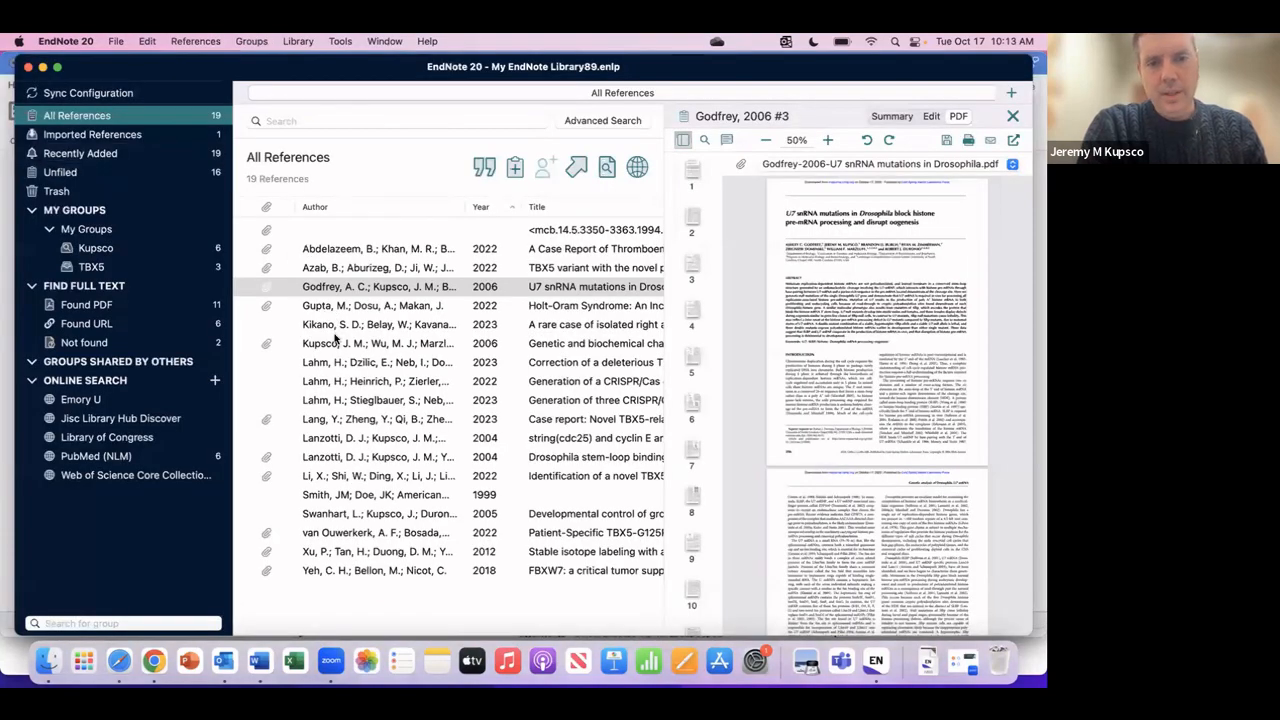
click(336, 344)
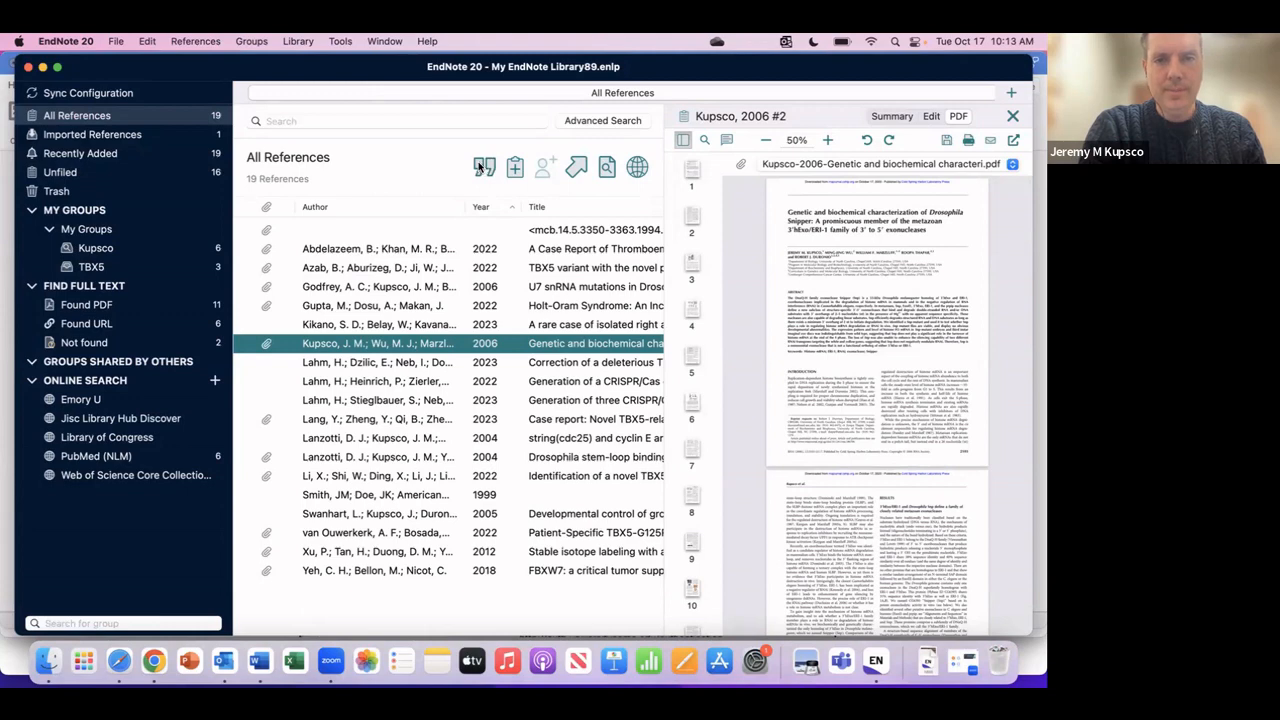
click(483, 166)
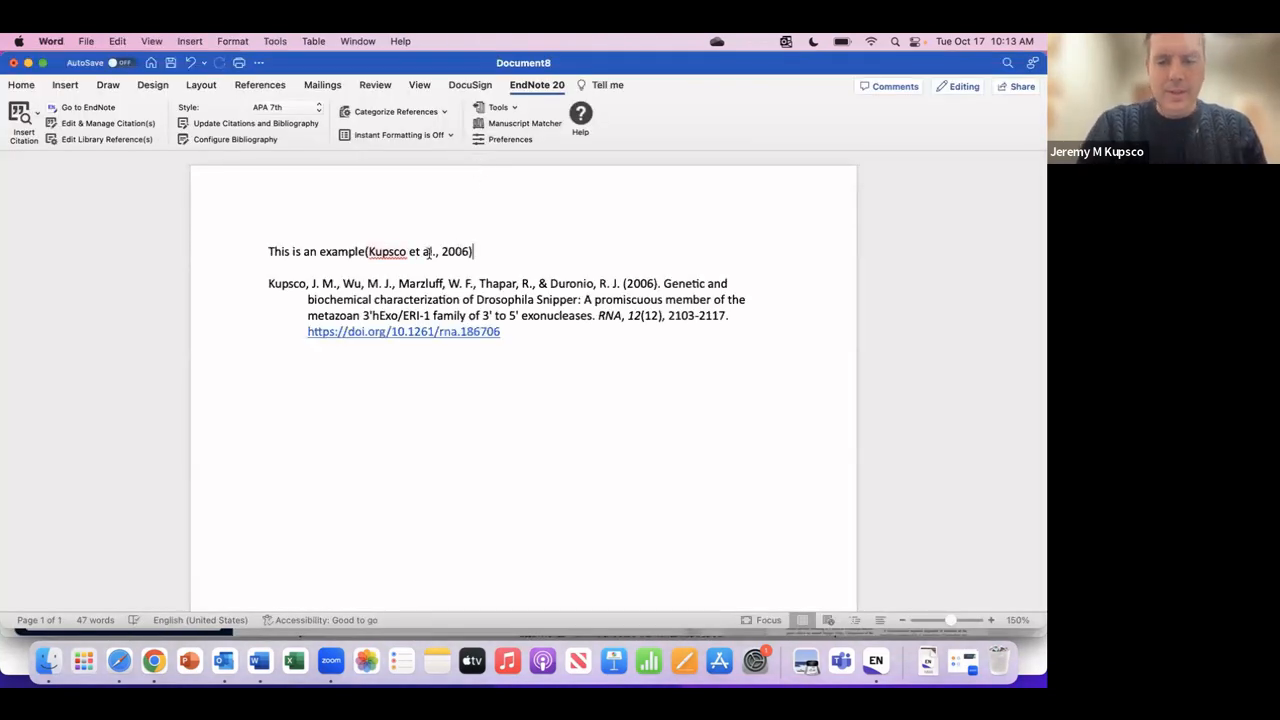
text(.)
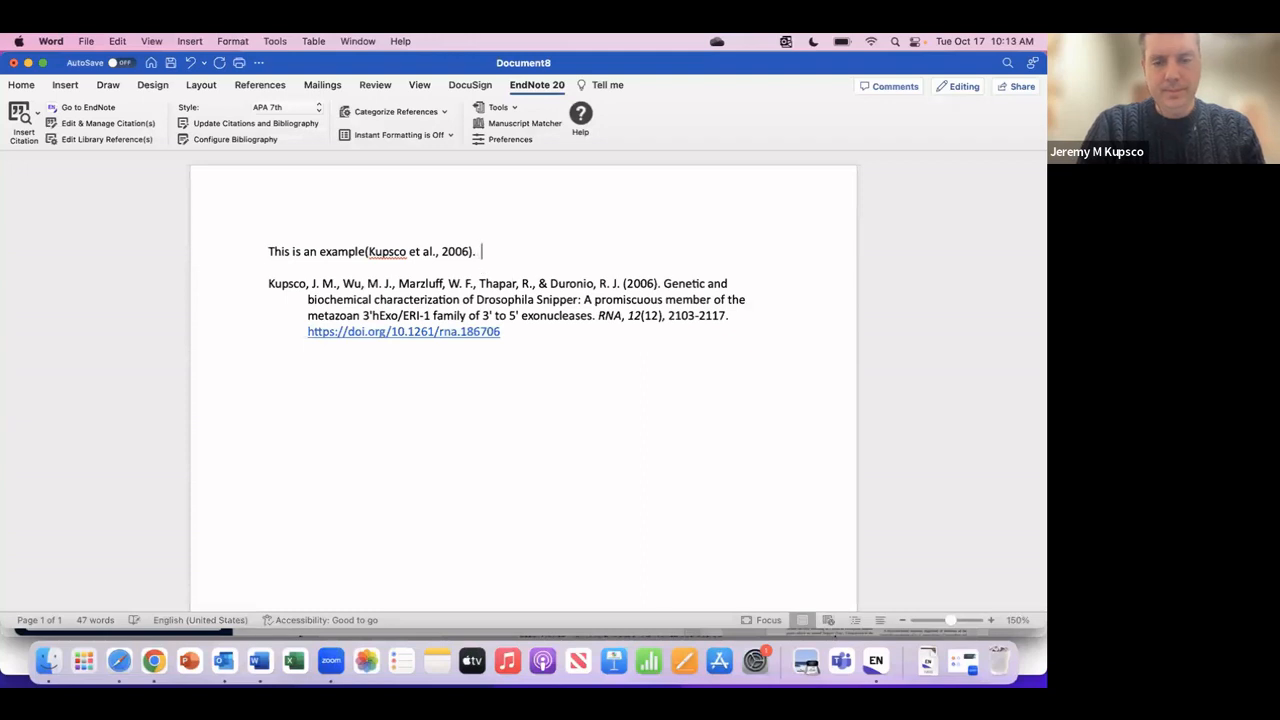
Step: Write "This is another example" as a second sentence after the first citation
text(  This is an)
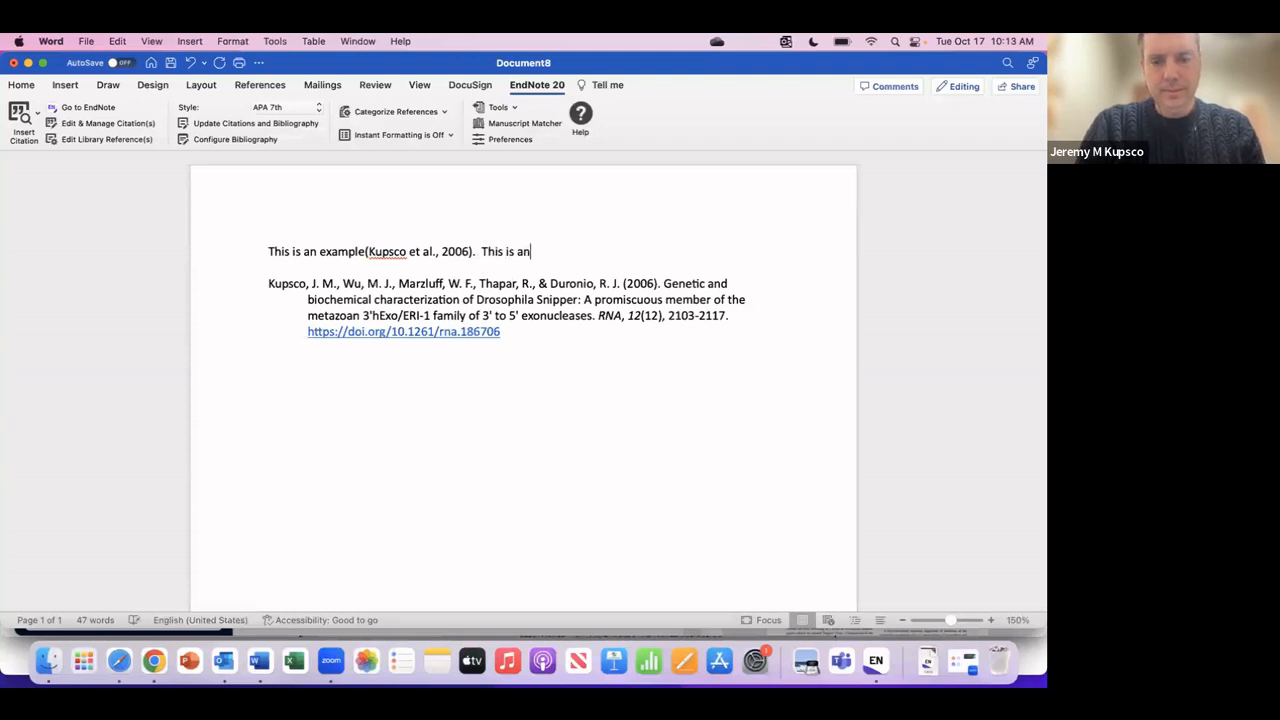
text(other ex)
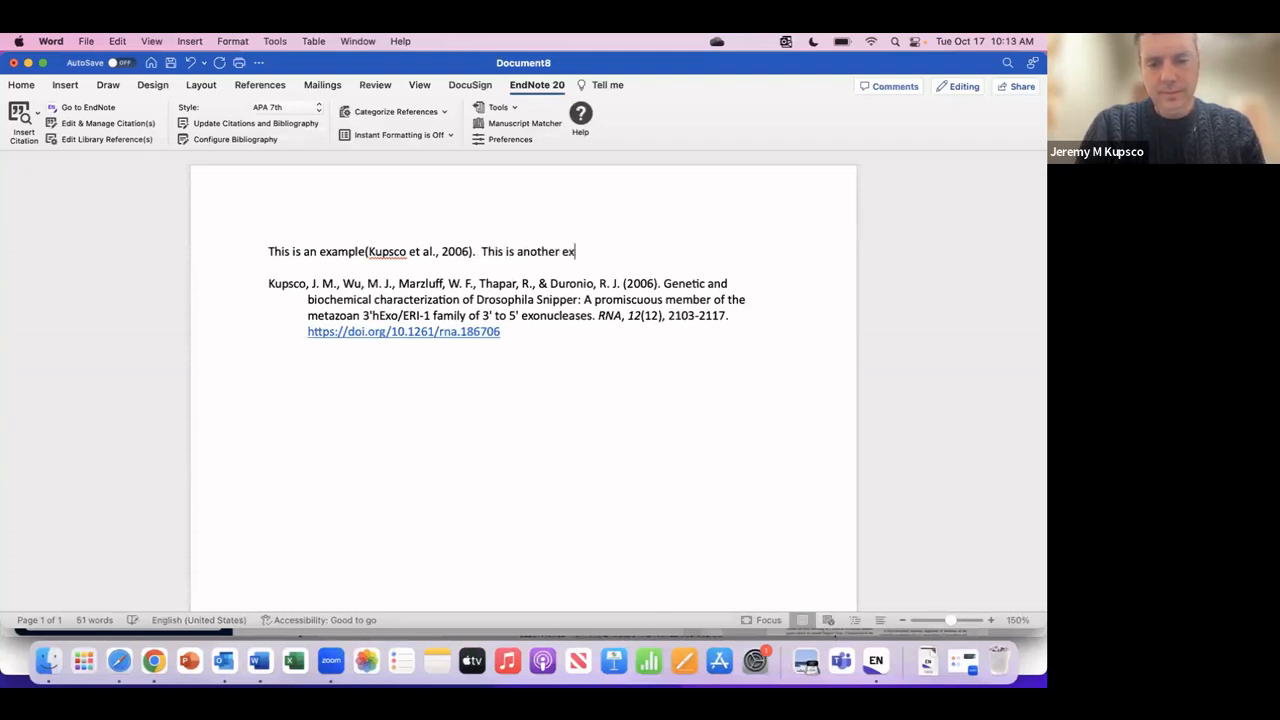
text(ampe)
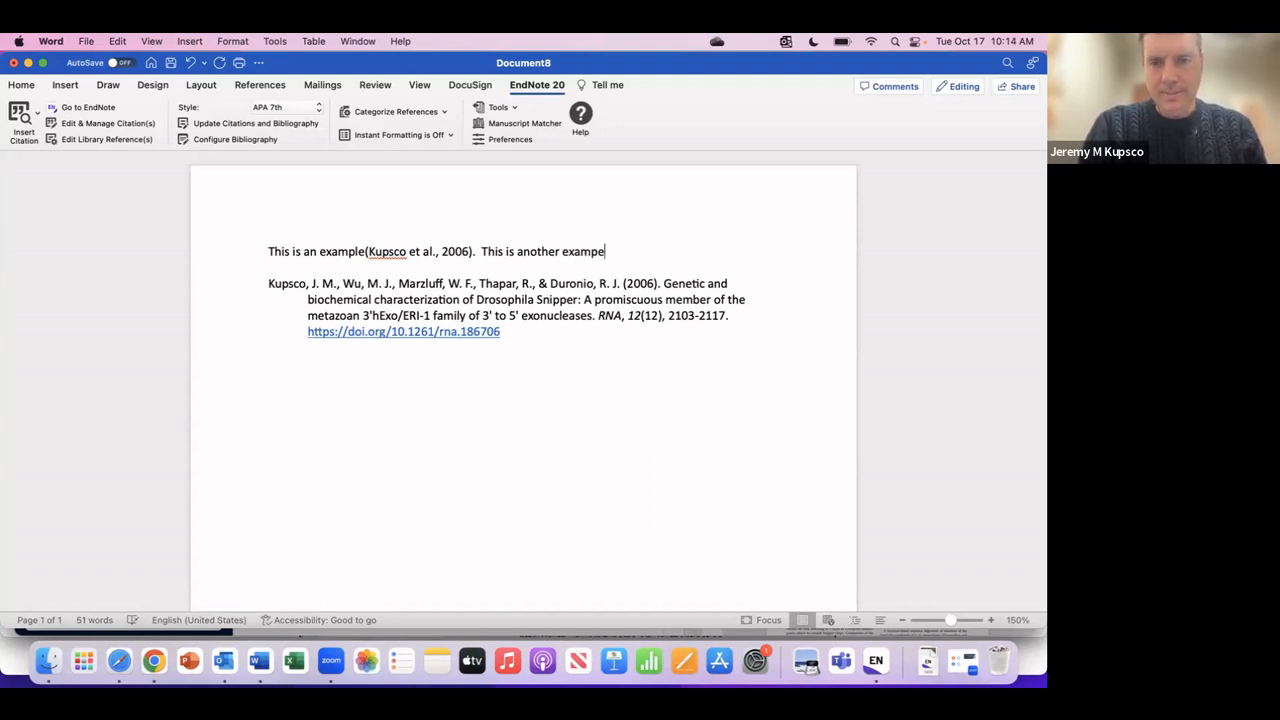
key(BackSpace)
text(le)
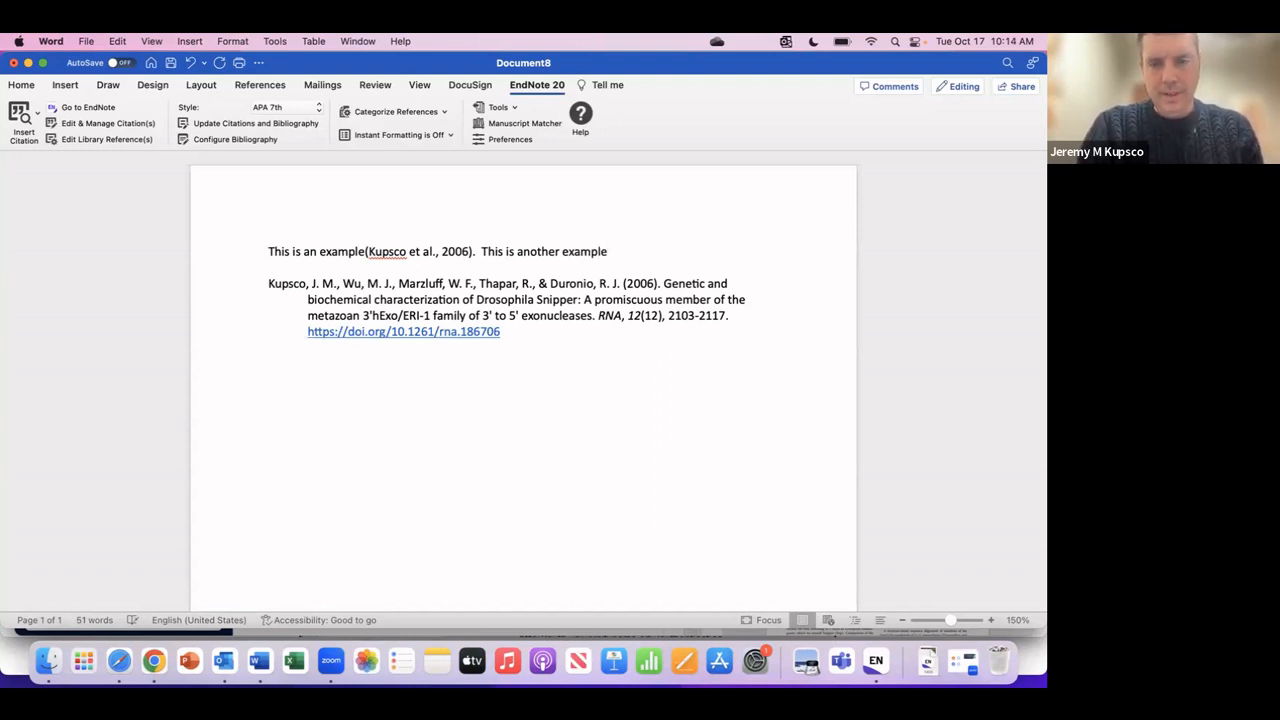
Step: Cite the 2004 "string(cdc25) and cyclin E", untitled 1999 and 2022 "Patient-Specific TBX5-G125R" references together after the second sentence, ending with a period
click(97, 108)
click(425, 441)
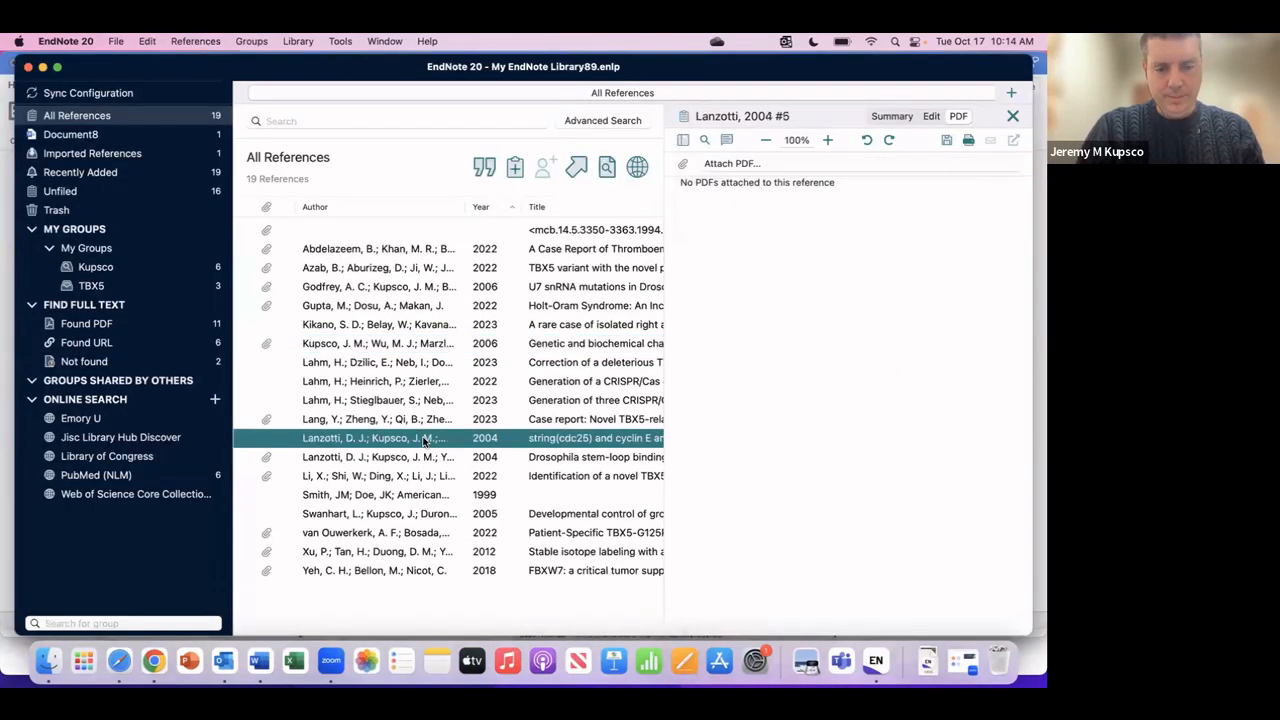
super+click(415, 495)
super+click(414, 533)
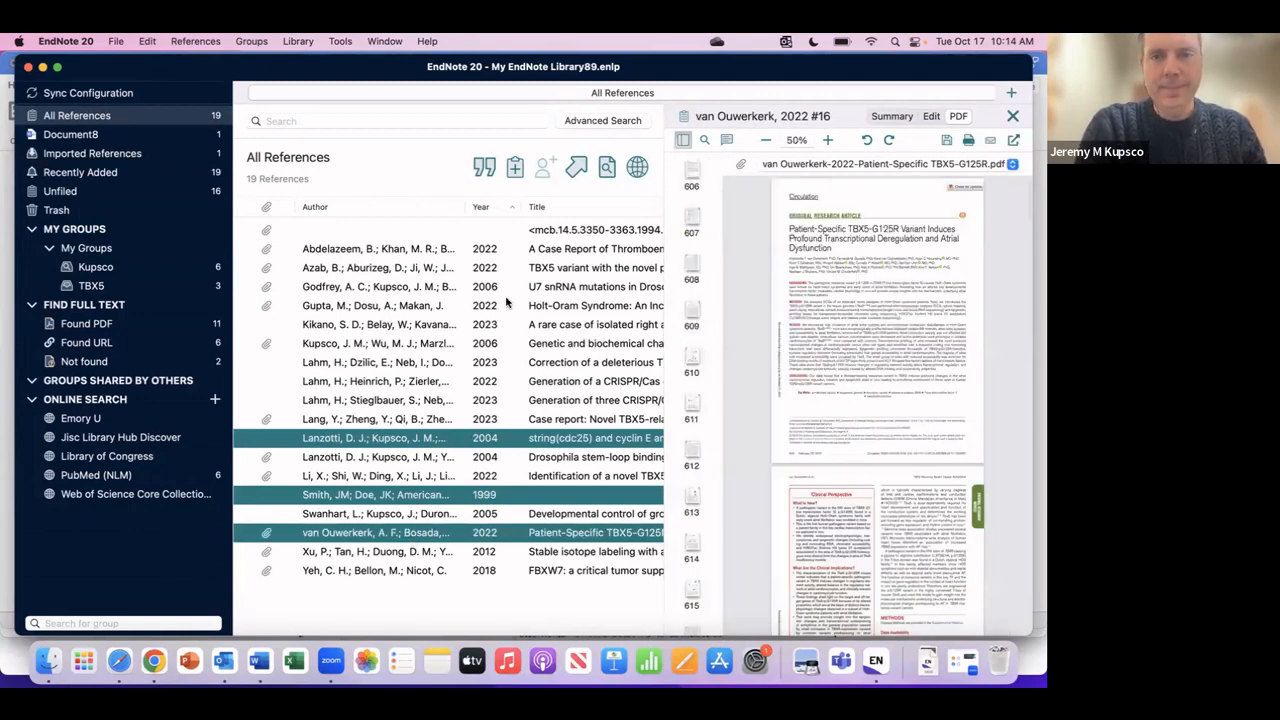
click(483, 168)
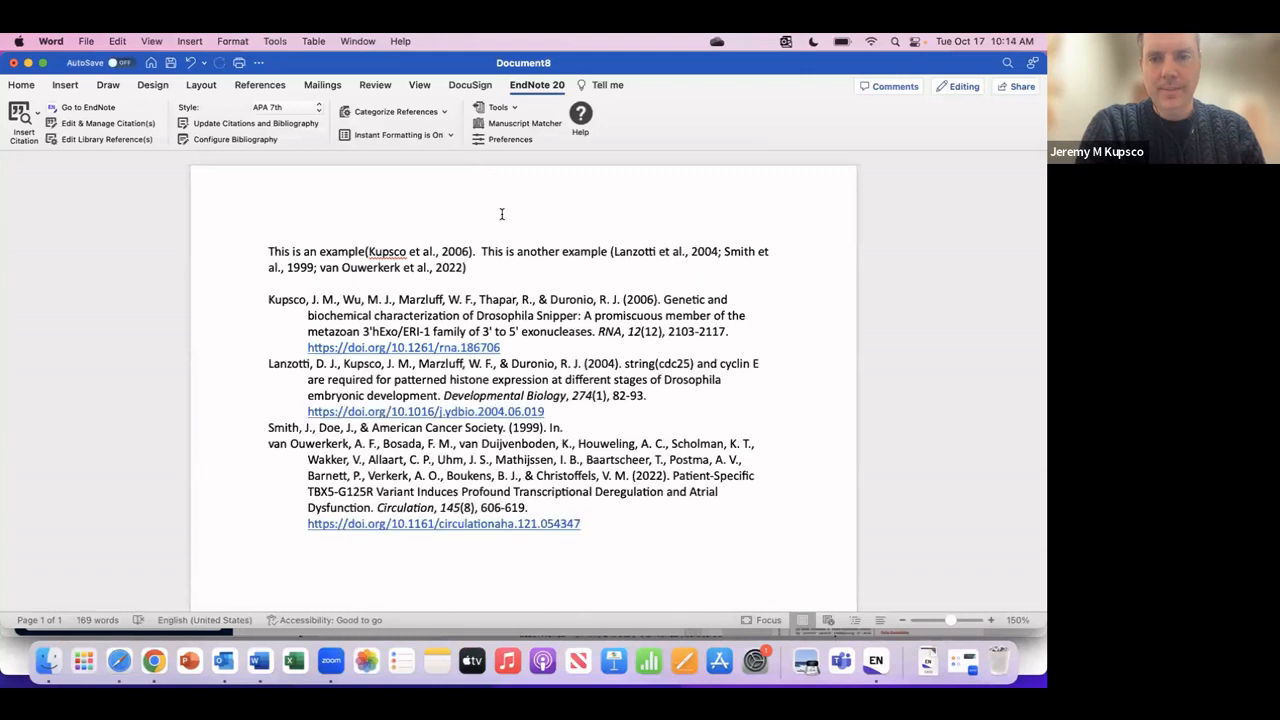
text(.)
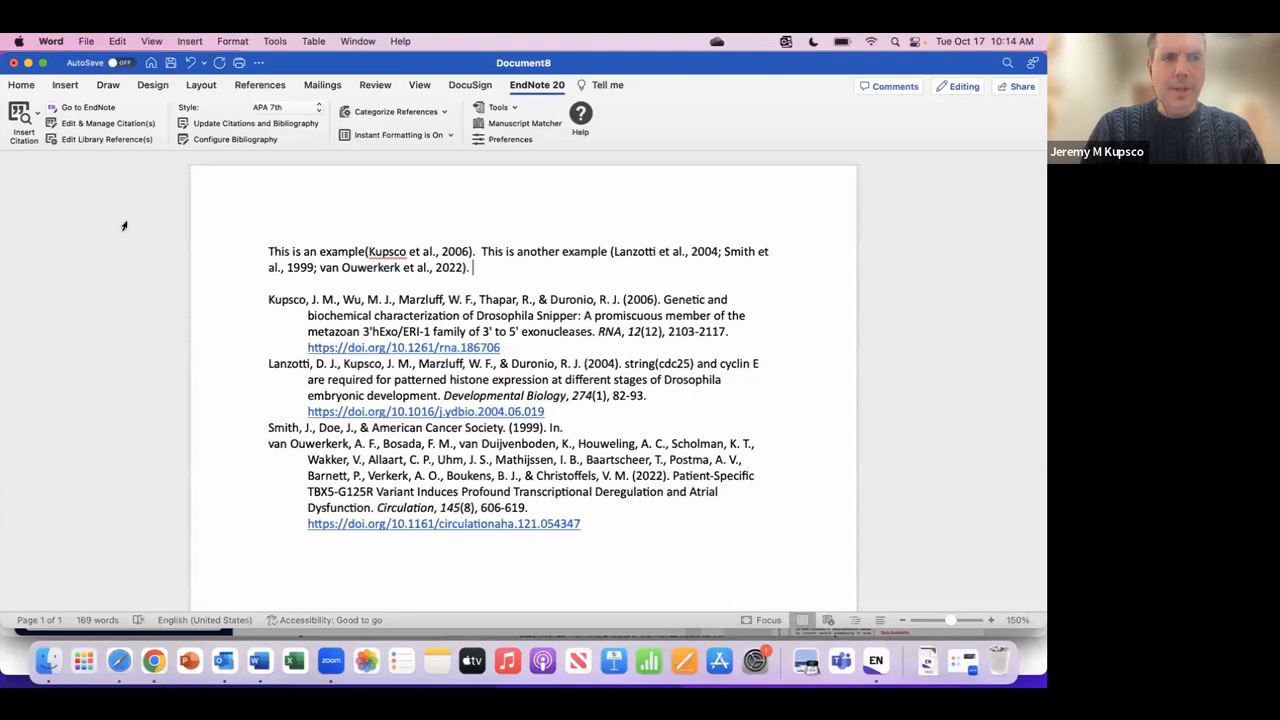
Step: Search the library from within Word for TBX5 and insert the 2023 "A rare case of isolated right atrial enlargement" reference as a citation
click(21, 114)
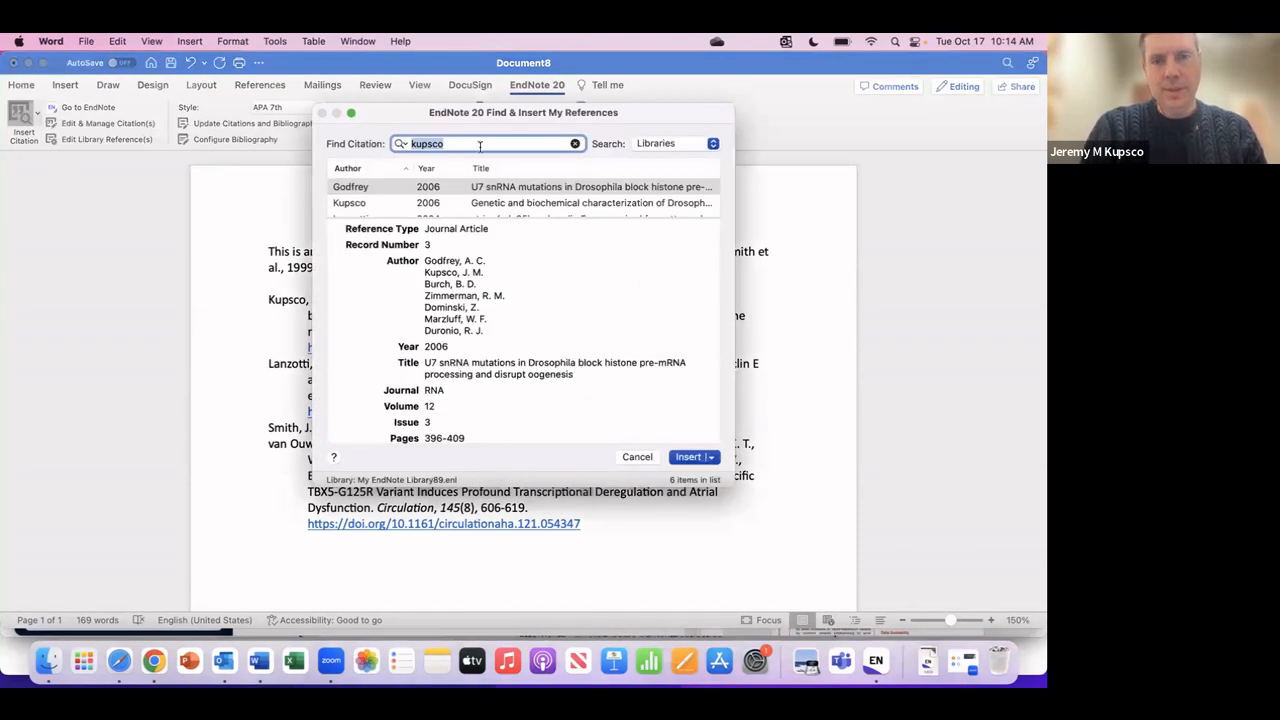
drag(457, 147, 412, 146)
text(TBX5)
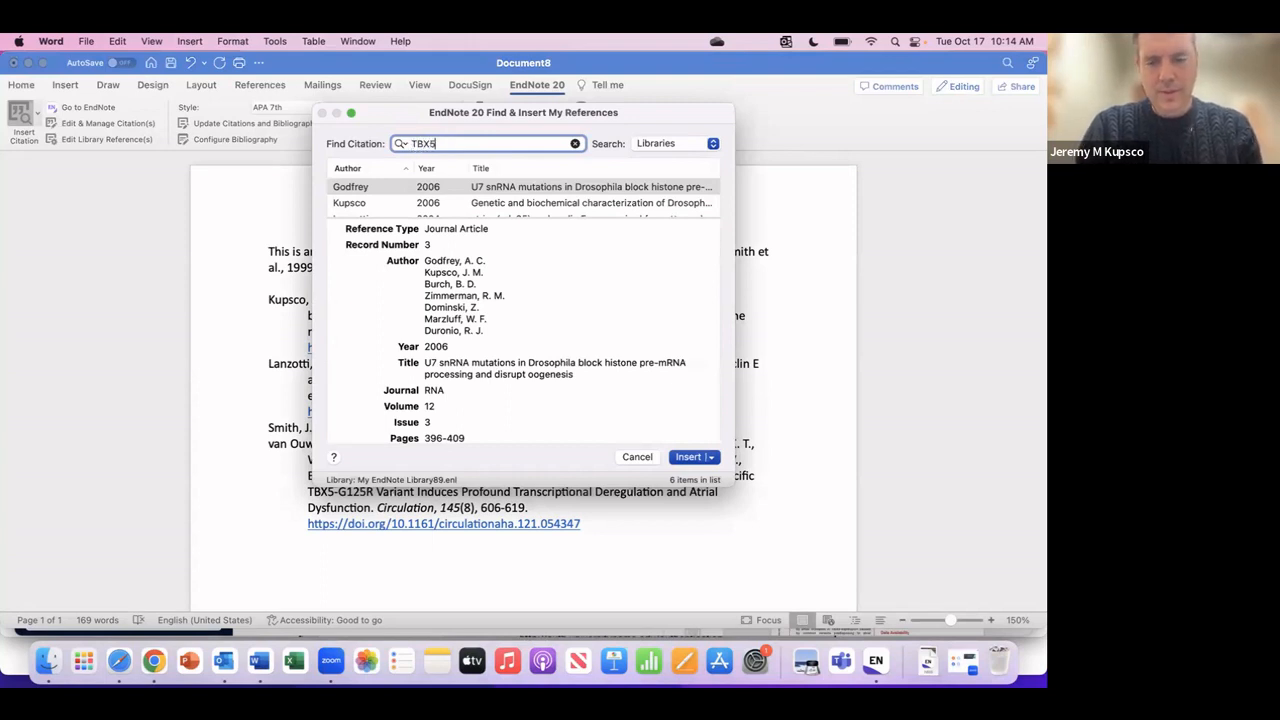
key(Return)
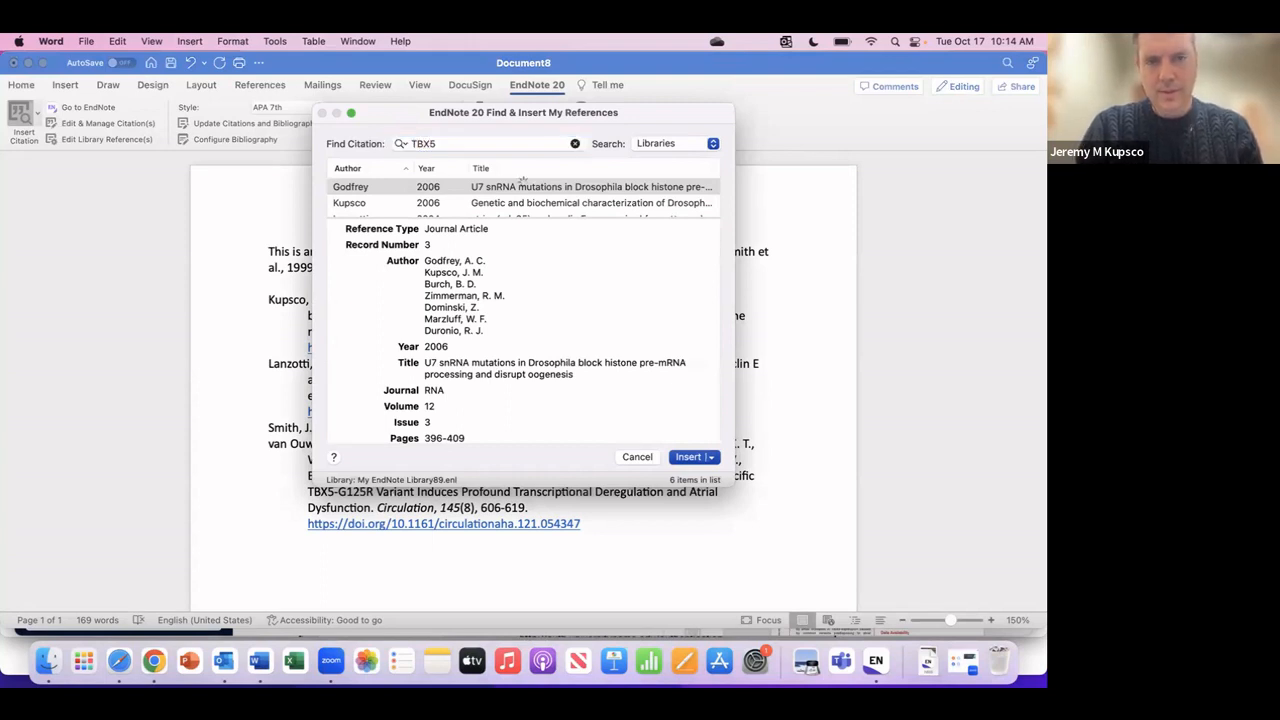
scroll(500, 197, down, 2)
scroll(500, 197, down, 1)
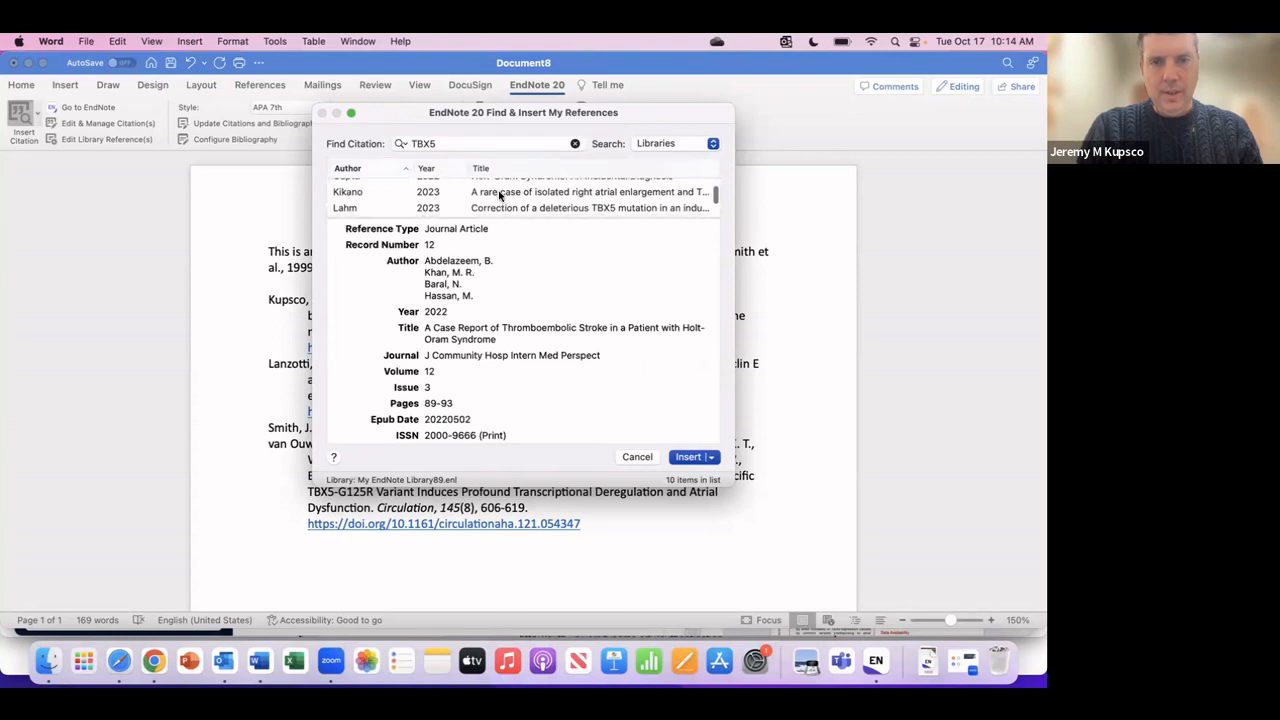
click(500, 192)
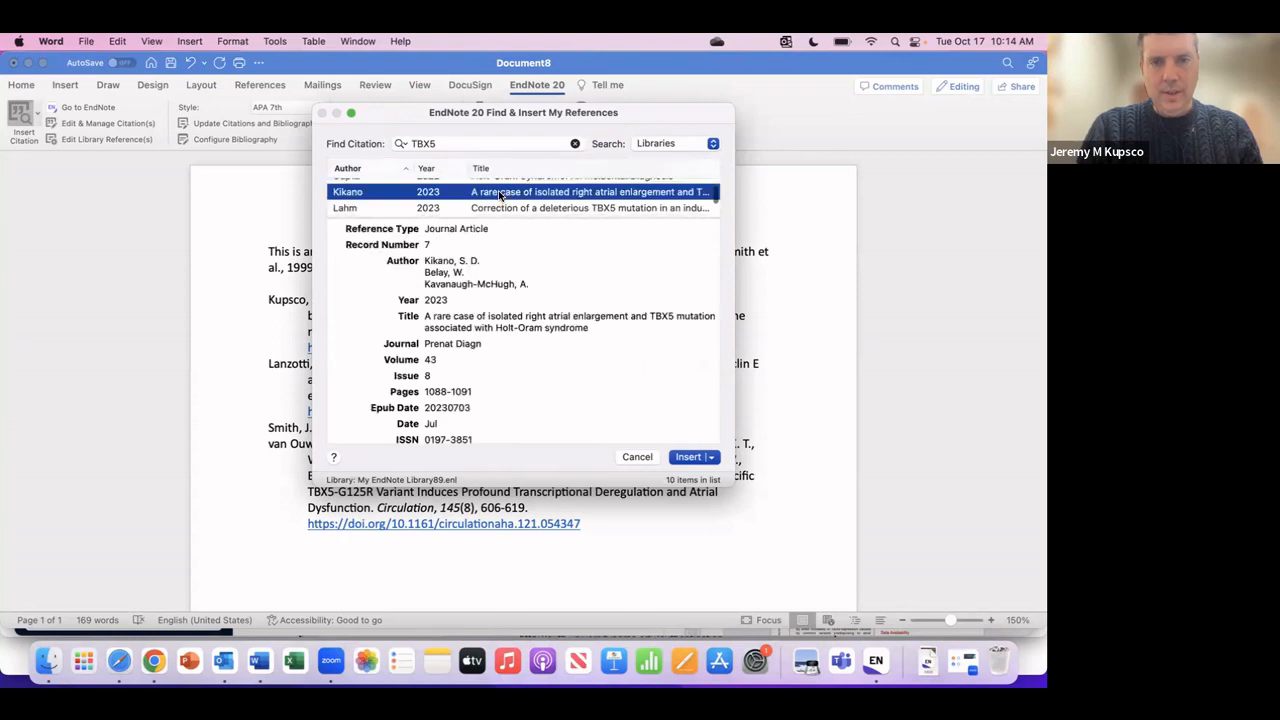
click(690, 456)
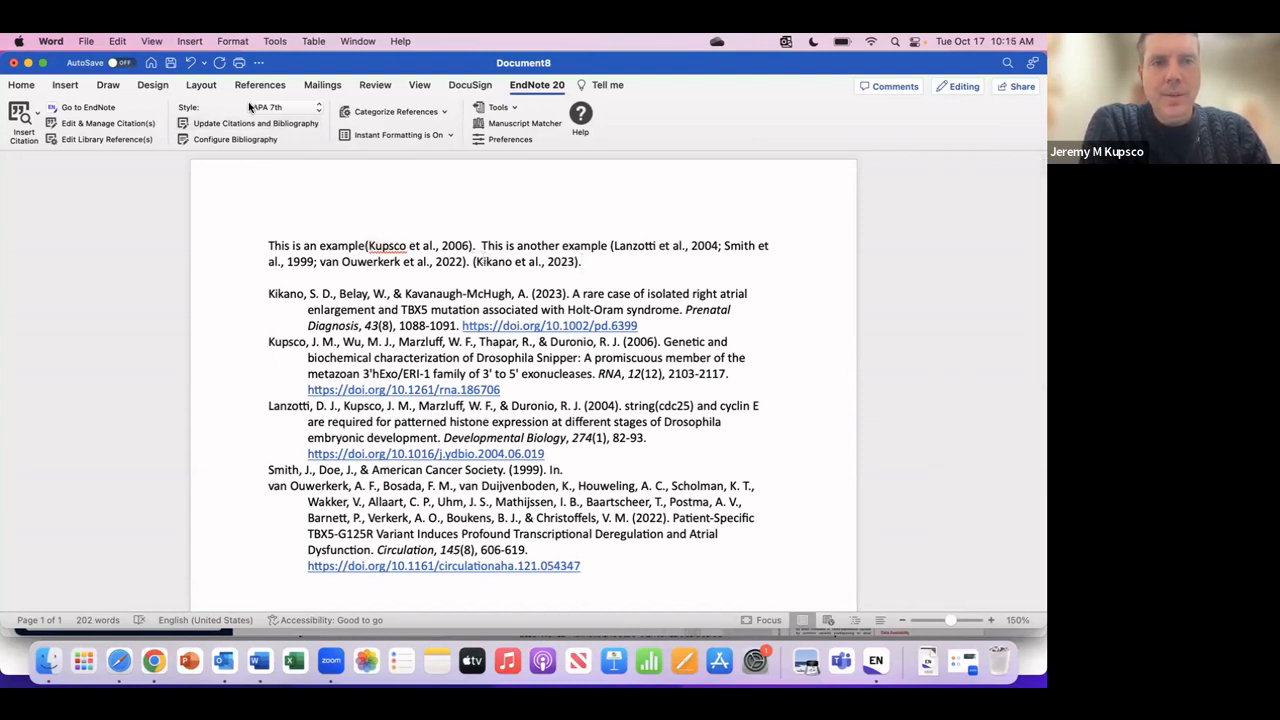
Step: Change the document's citation and bibliography style to Cell, chosen from the full list of EndNote styles
scroll(343, 317, down, 1)
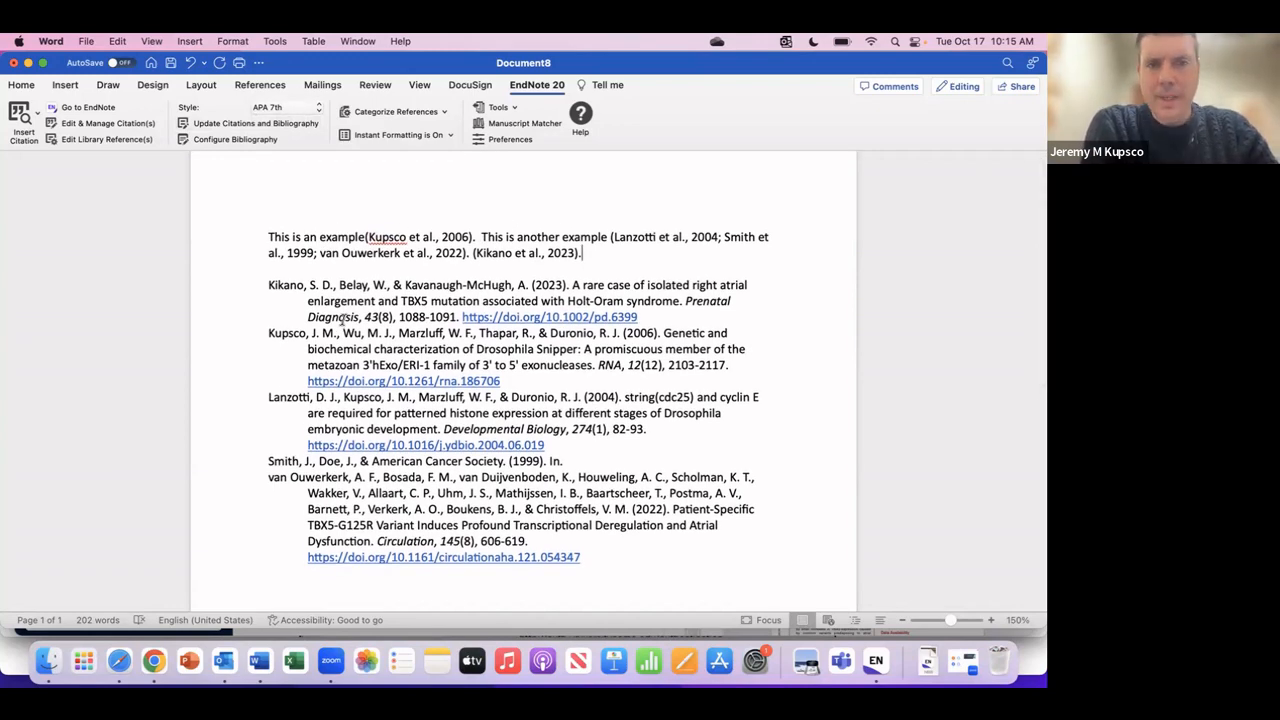
click(318, 111)
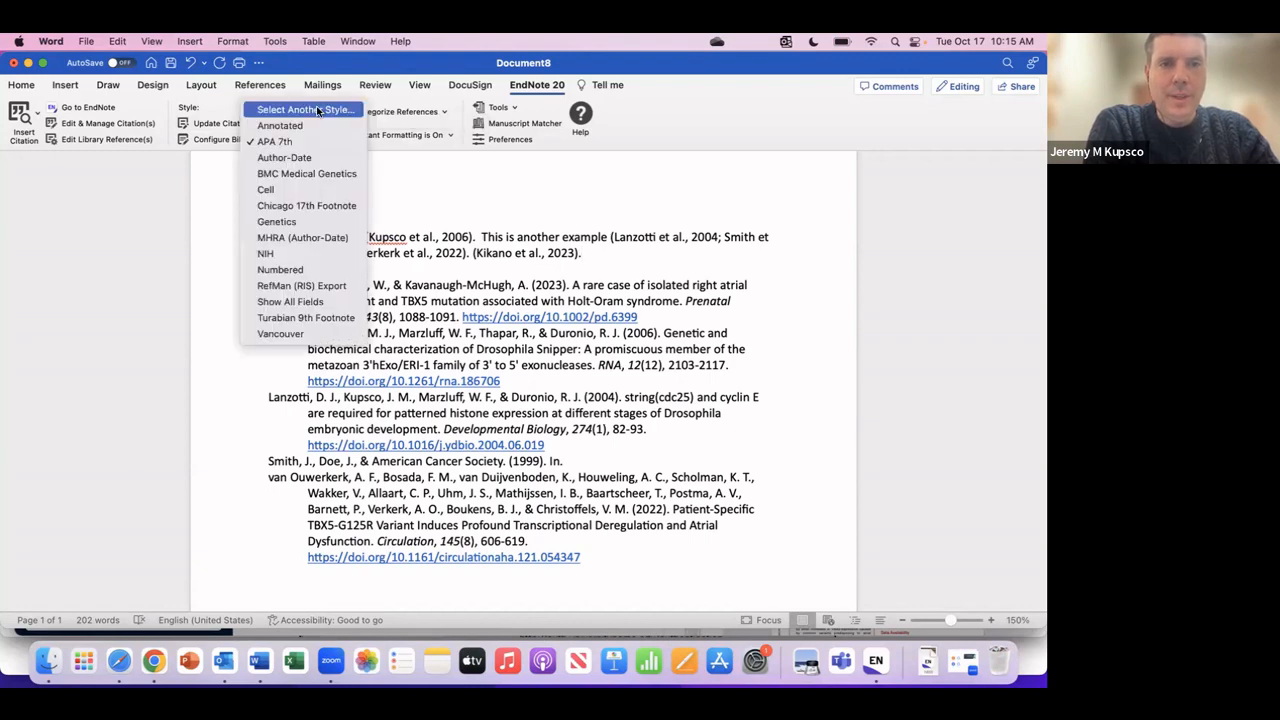
click(318, 110)
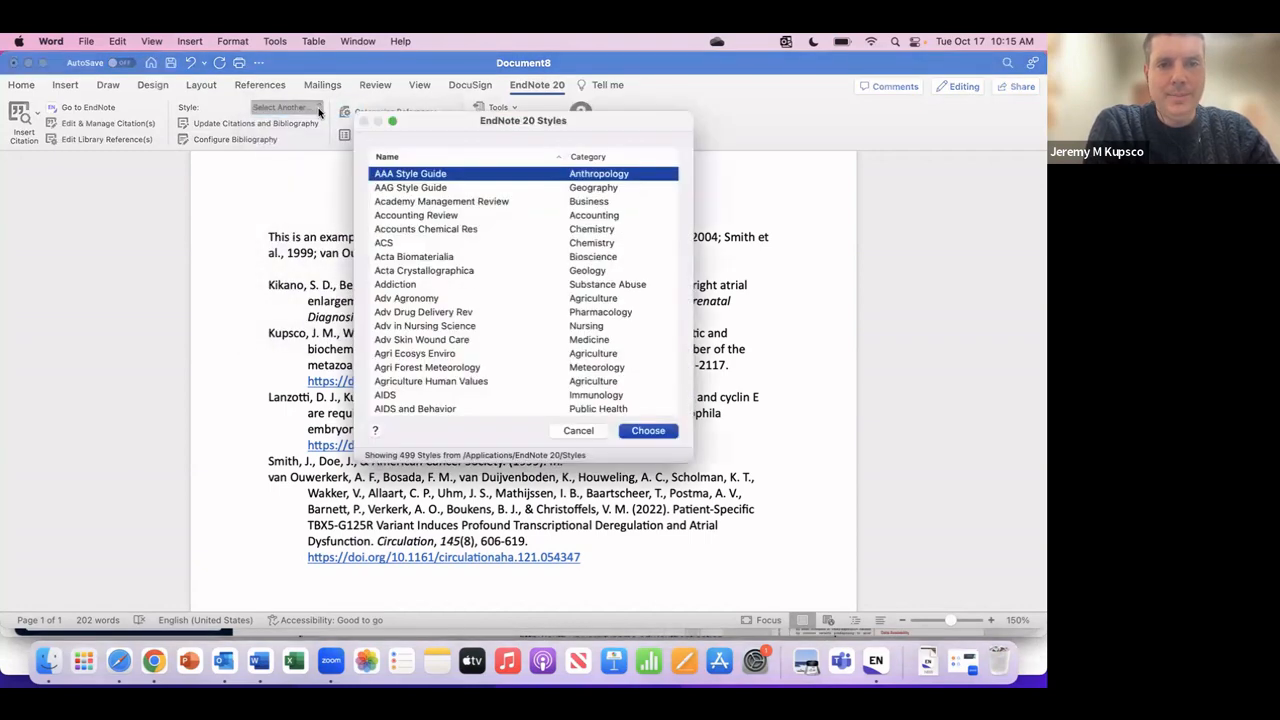
scroll(459, 341, down, 10)
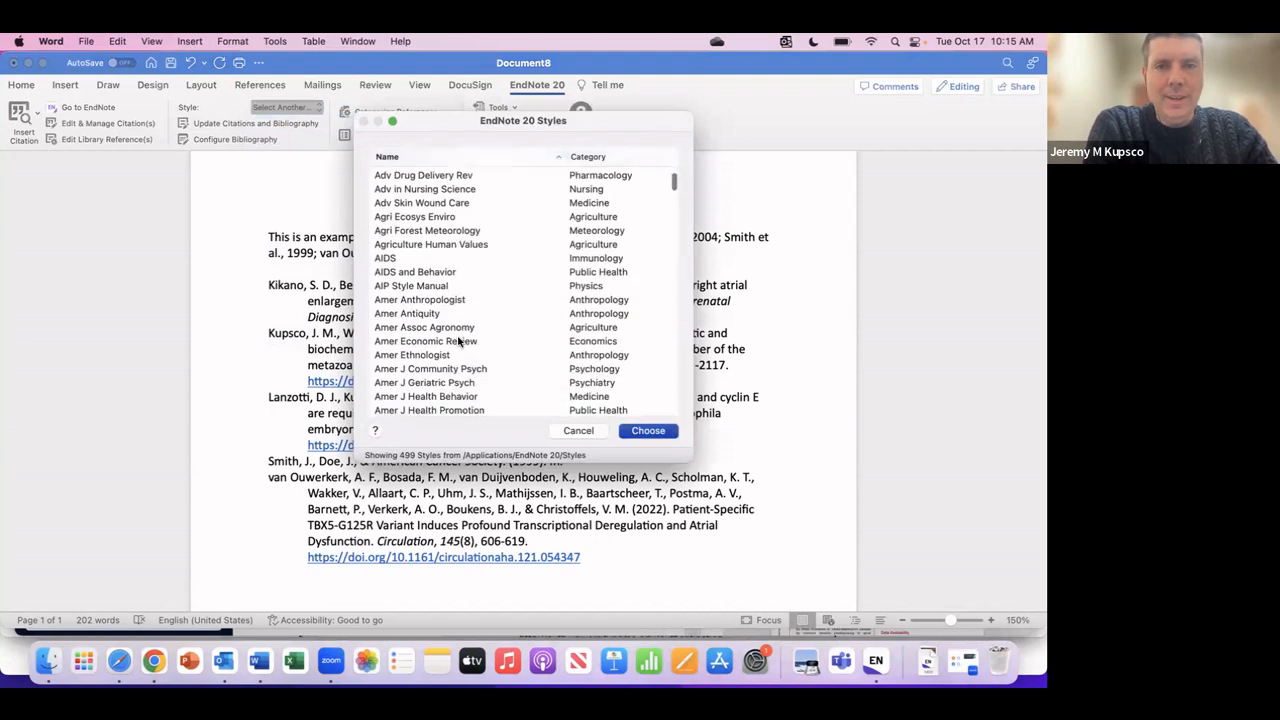
scroll(459, 341, down, 15)
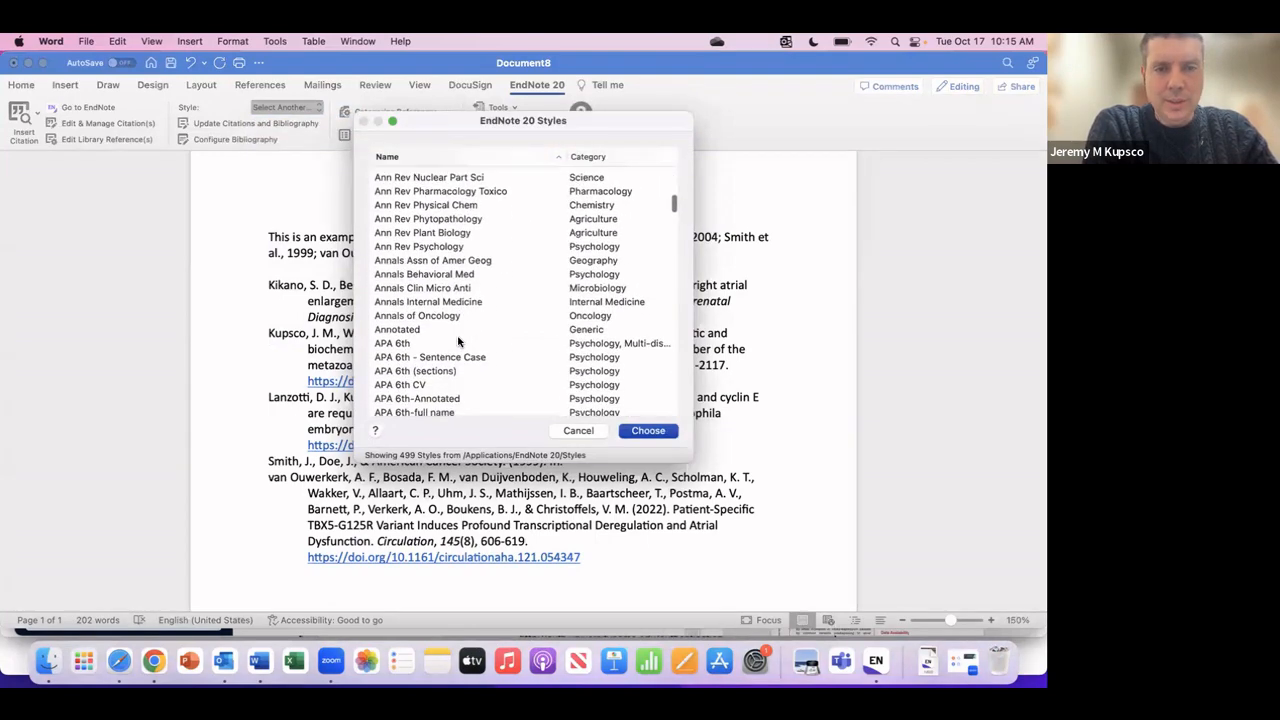
scroll(459, 341, down, 15)
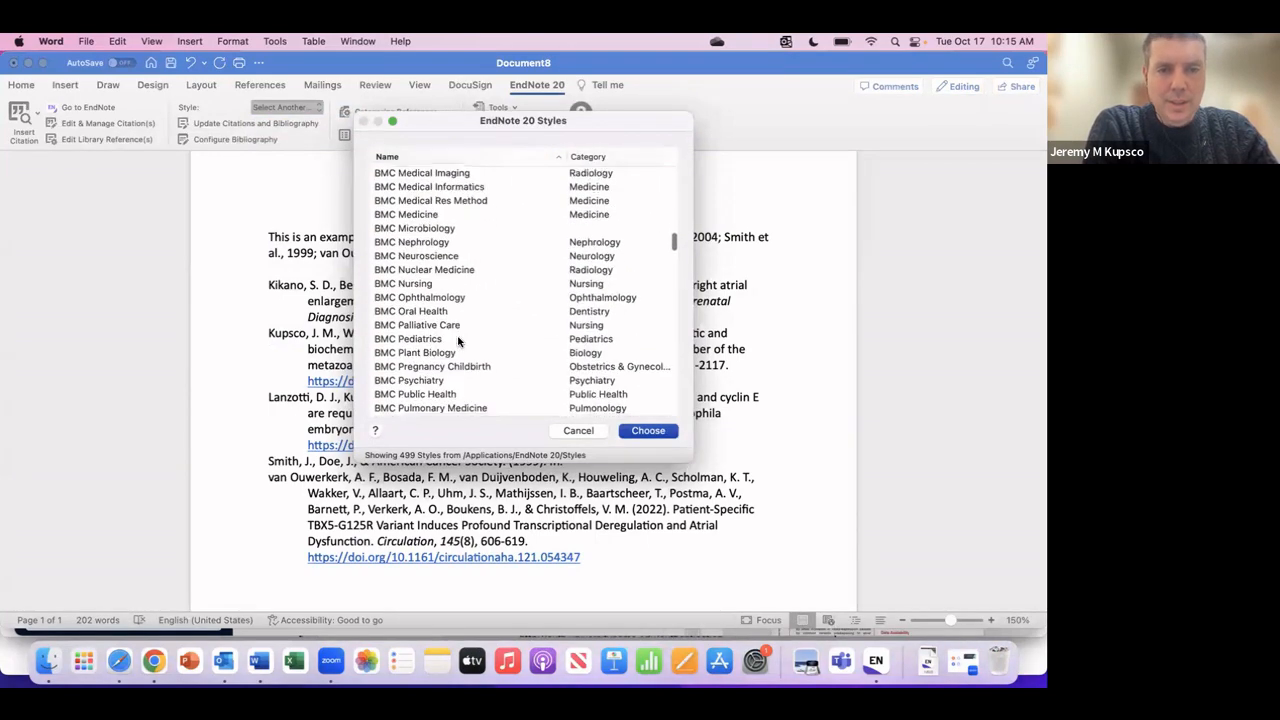
scroll(459, 341, down, 12)
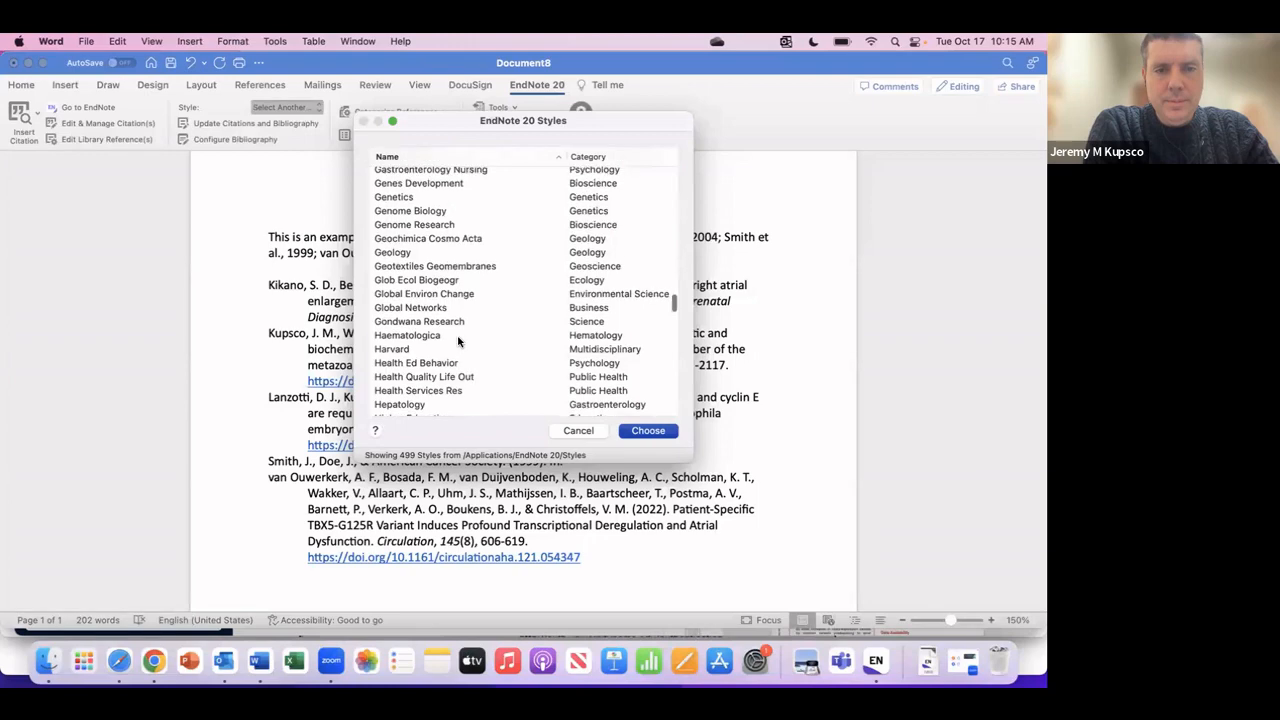
scroll(459, 341, up, 5)
scroll(459, 341, up, 5)
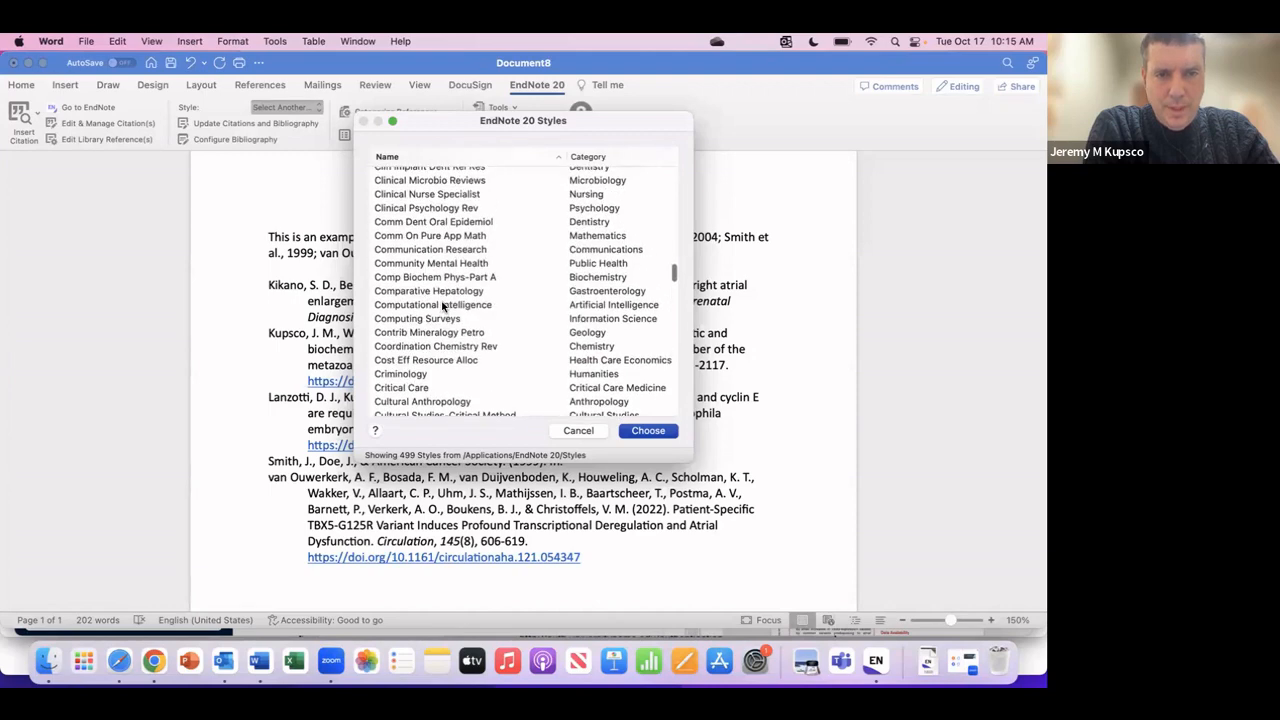
scroll(443, 307, up, 3)
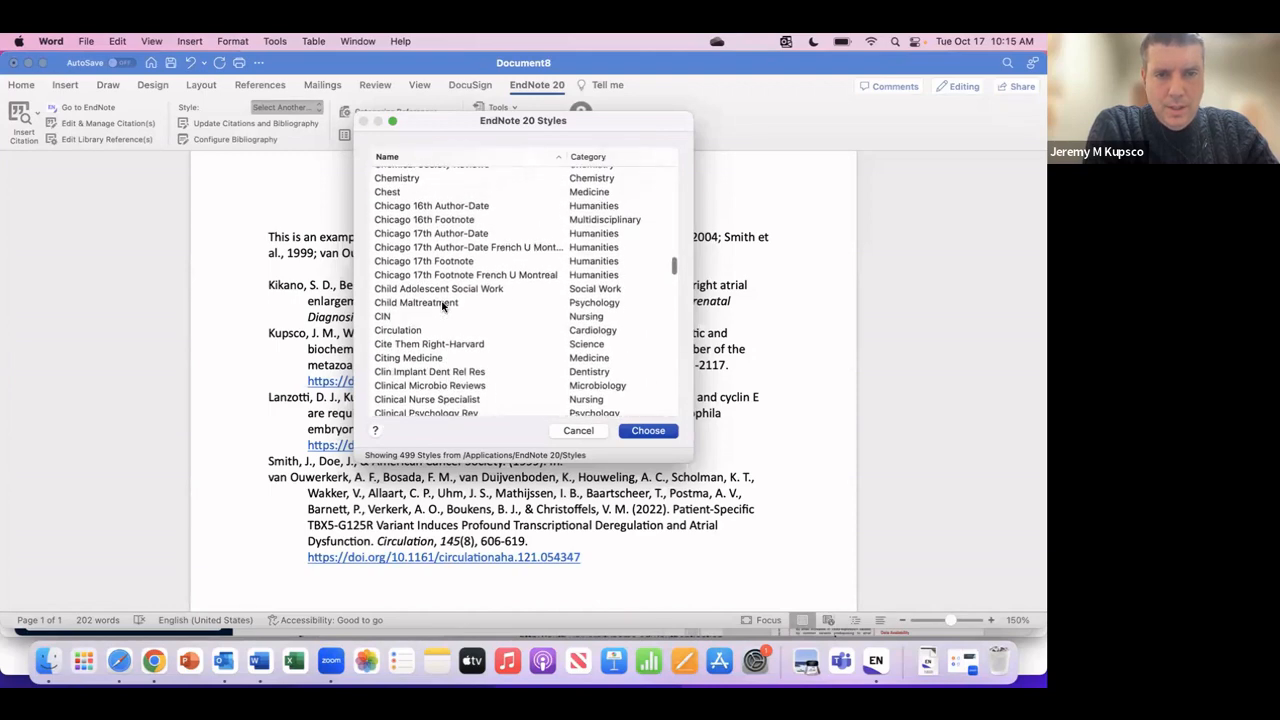
scroll(443, 307, up, 5)
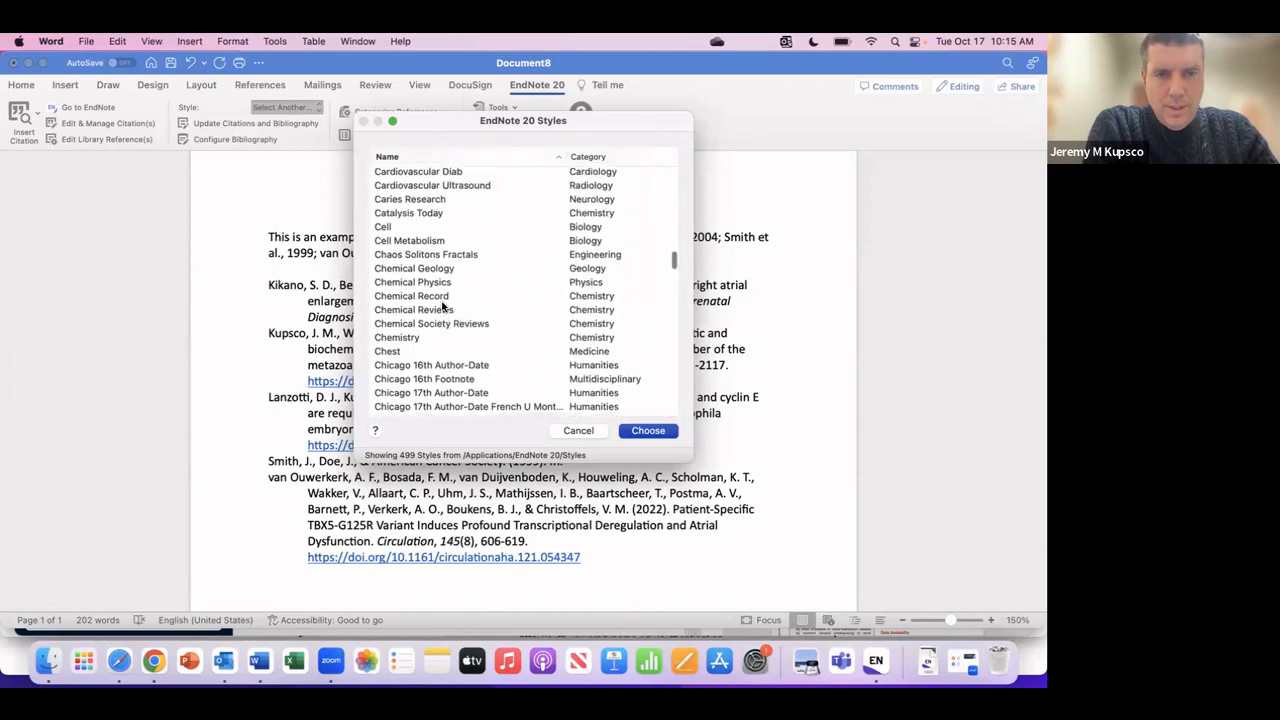
click(382, 228)
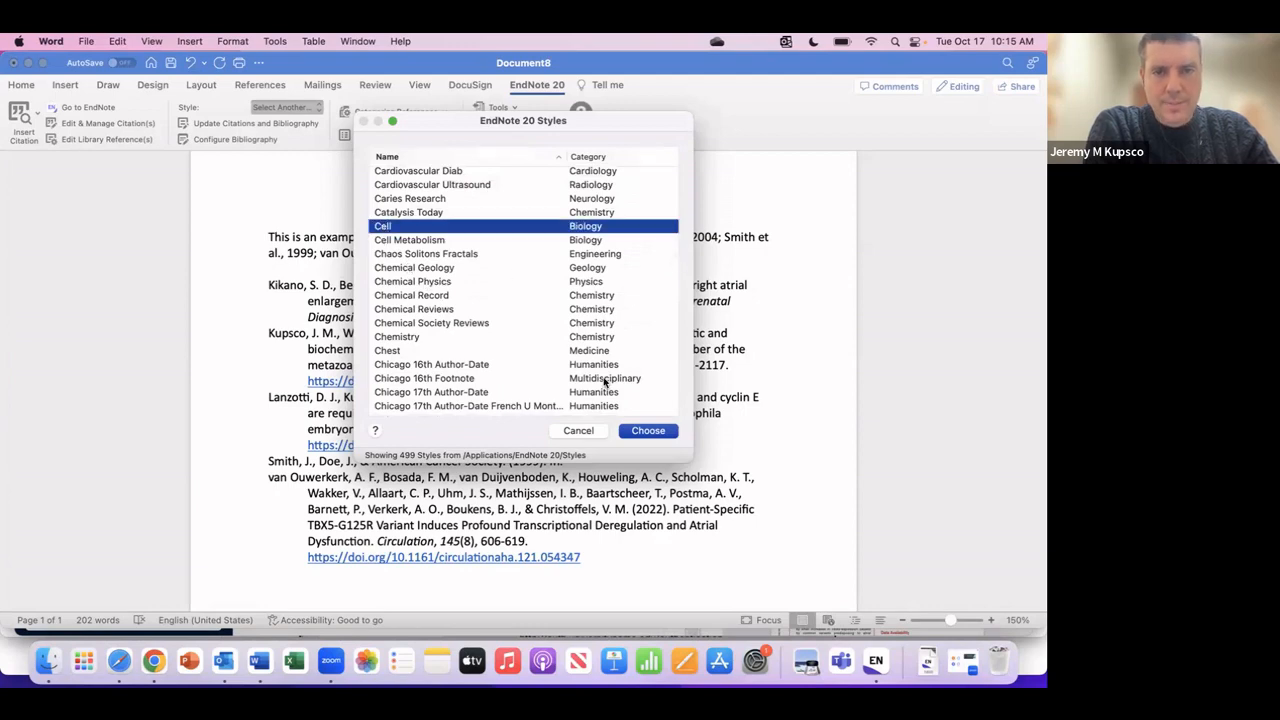
click(646, 431)
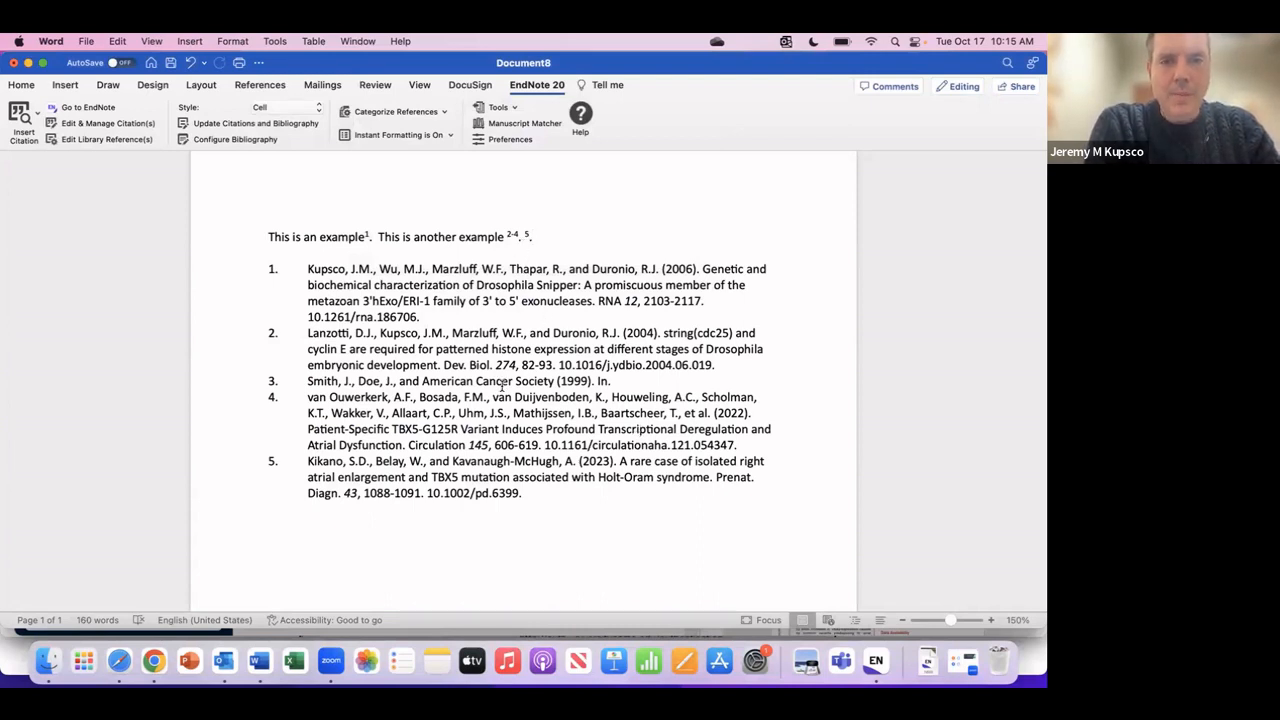
Step: Examine the in-text citations and the bibliography formatted in the Cell style throughout the document
scroll(503, 385, down, 1)
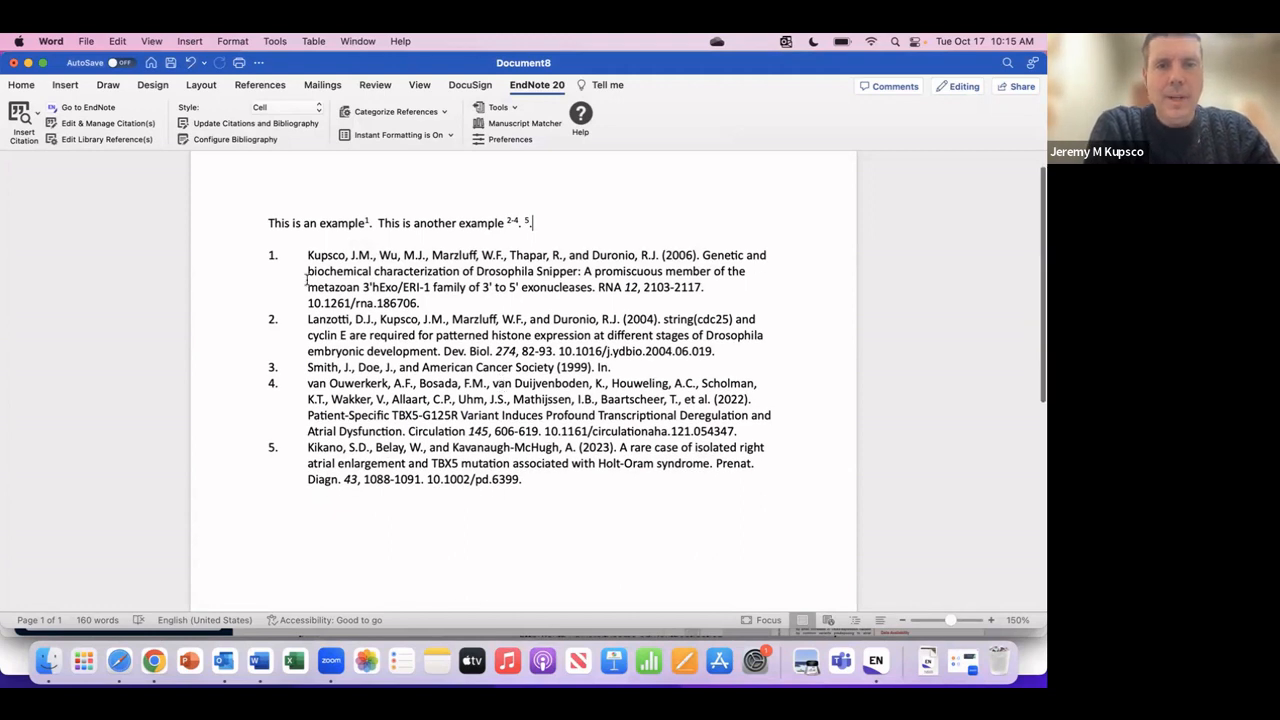
scroll(499, 331, down, 1)
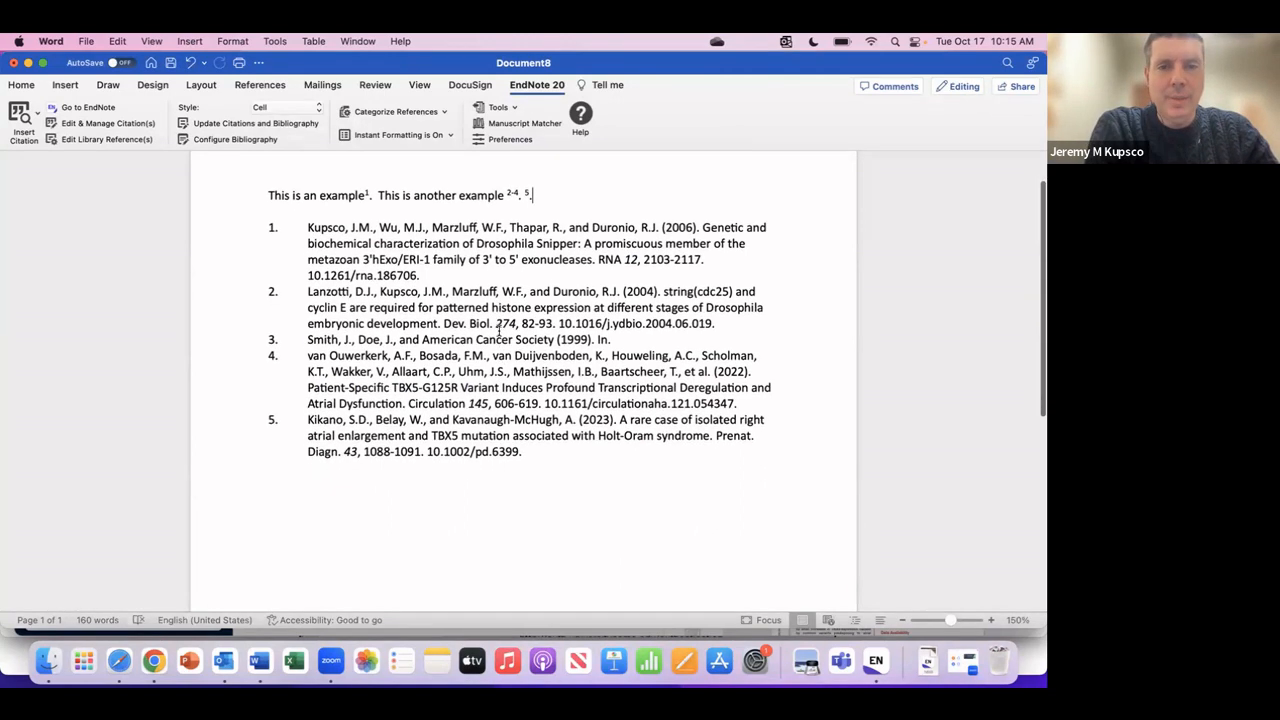
scroll(499, 331, up, 1)
scroll(499, 331, up, 1)
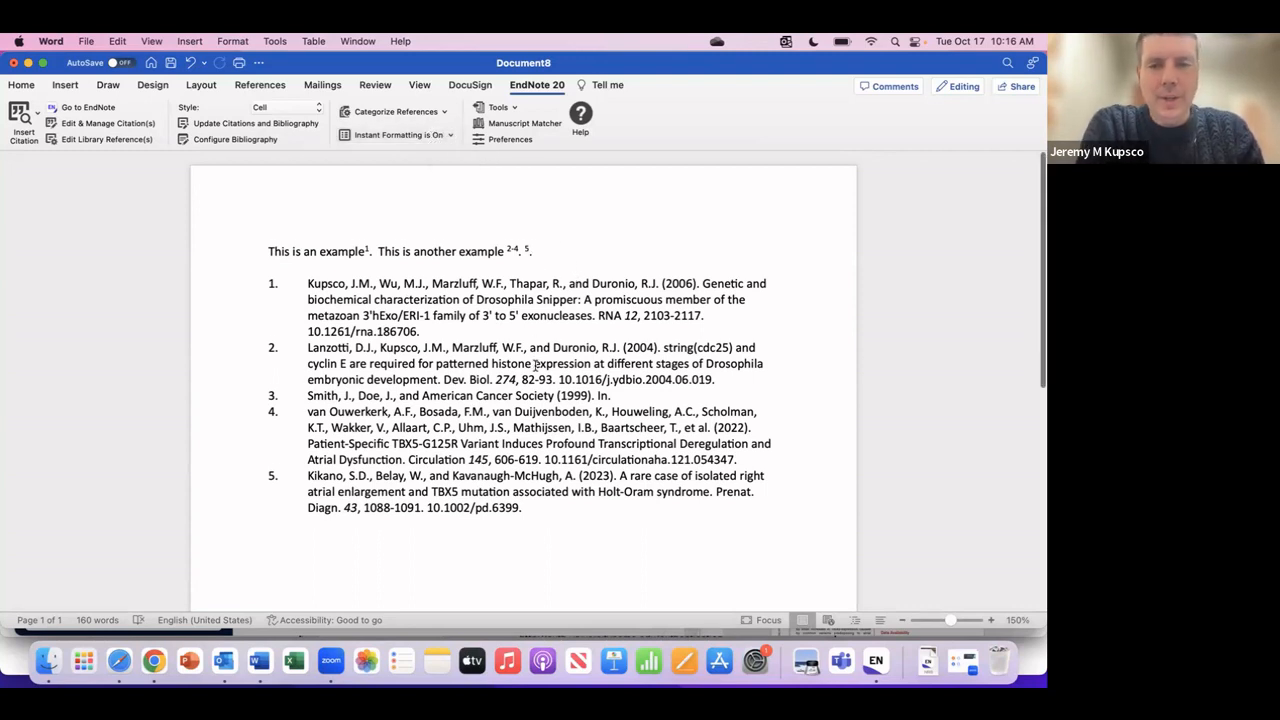
scroll(536, 365, down, 3)
scroll(536, 365, up, 3)
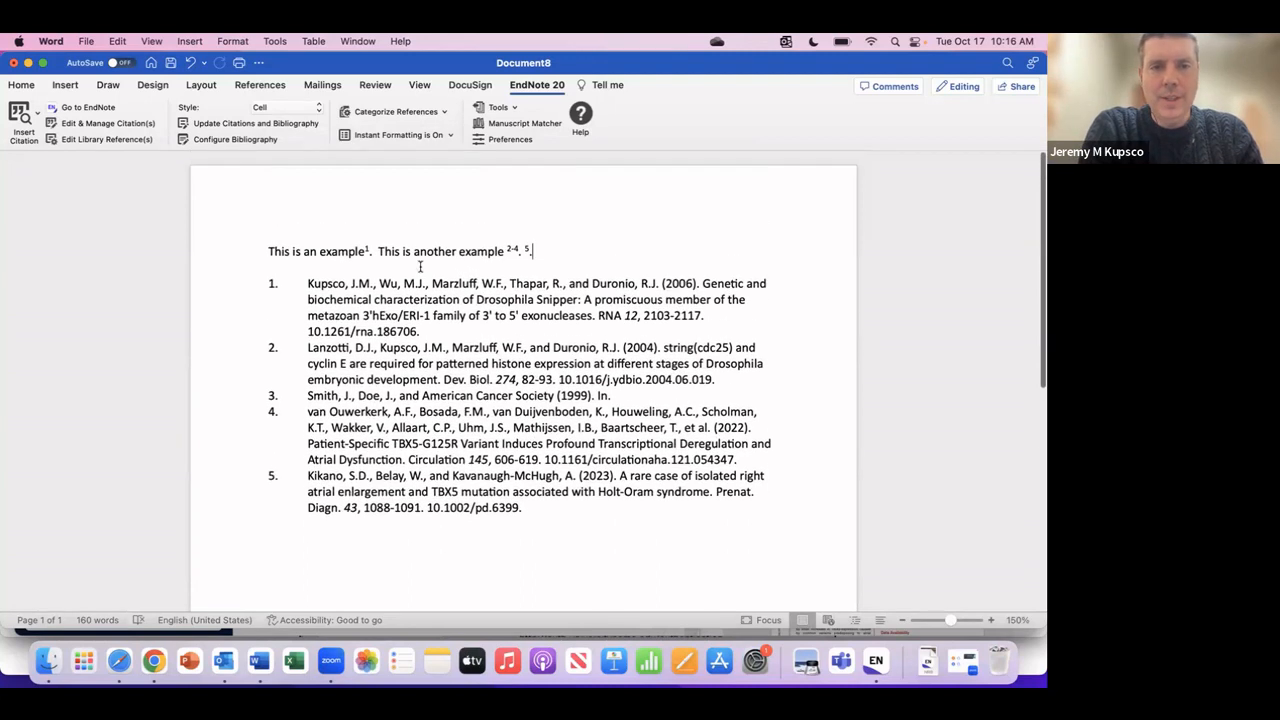
scroll(447, 429, down, 3)
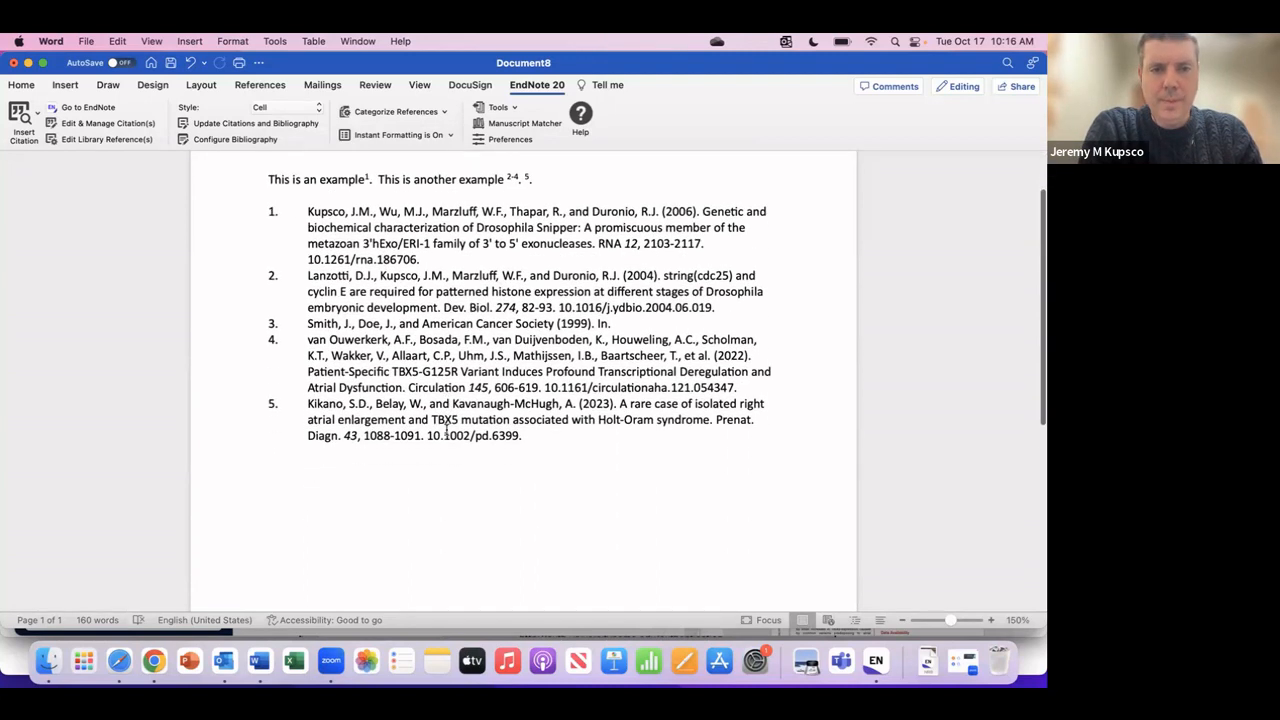
scroll(315, 393, up, 2)
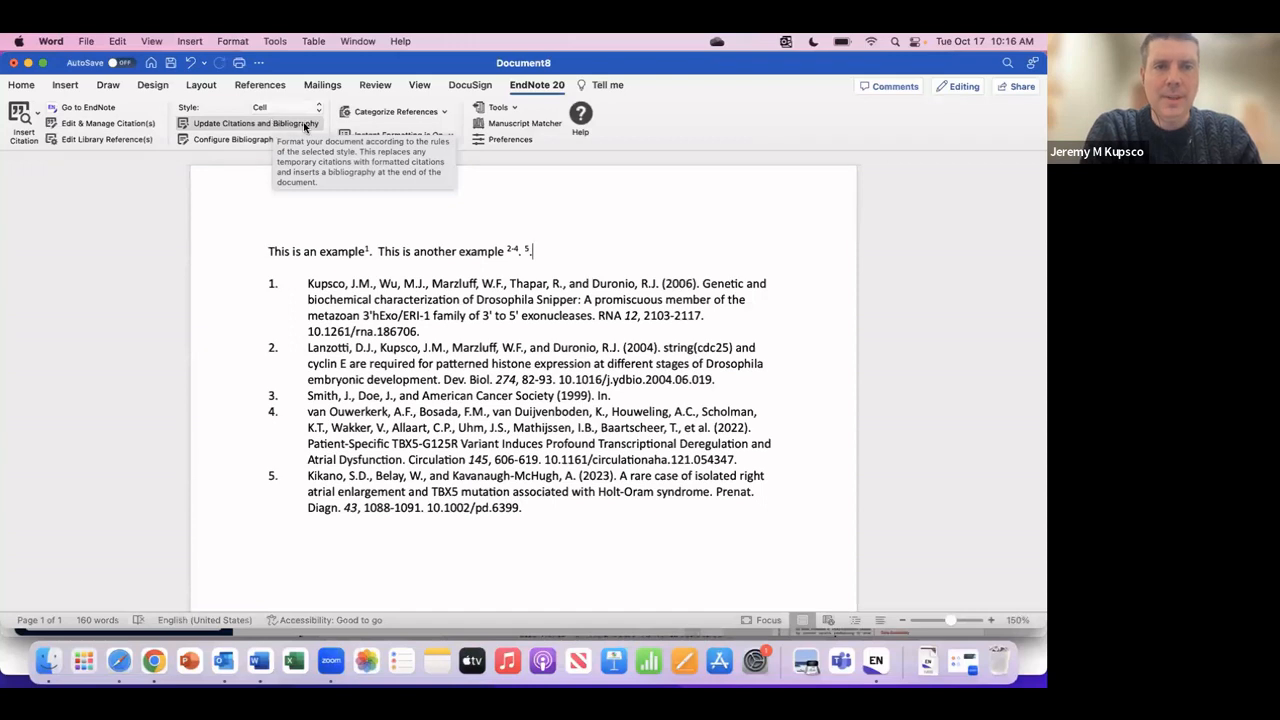
scroll(333, 310, down, 2)
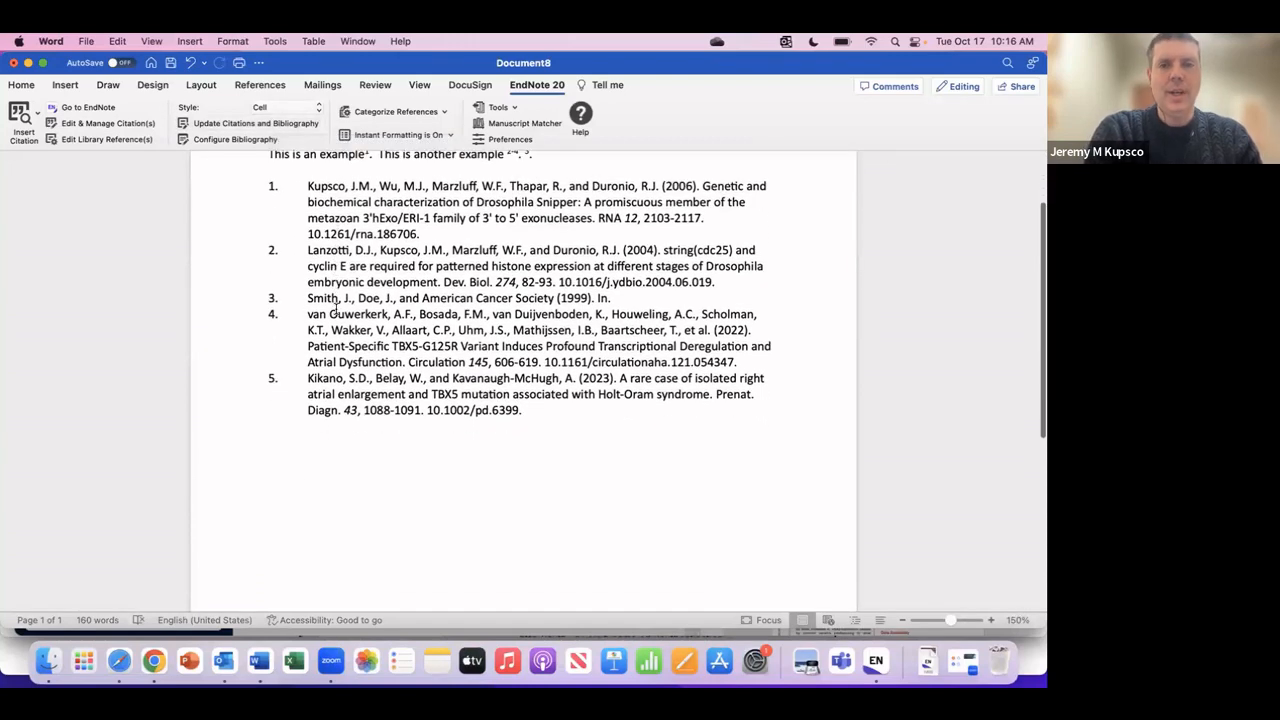
scroll(333, 310, up, 2)
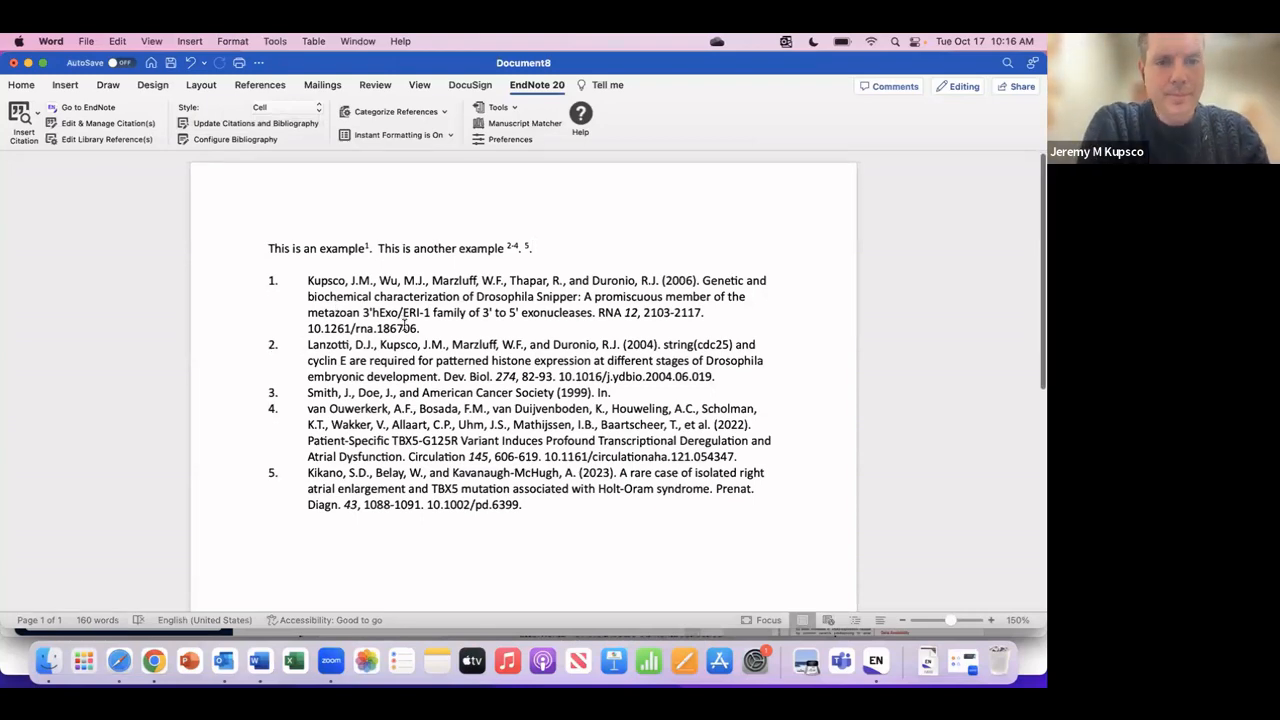
scroll(404, 323, down, 2)
scroll(404, 323, down, 3)
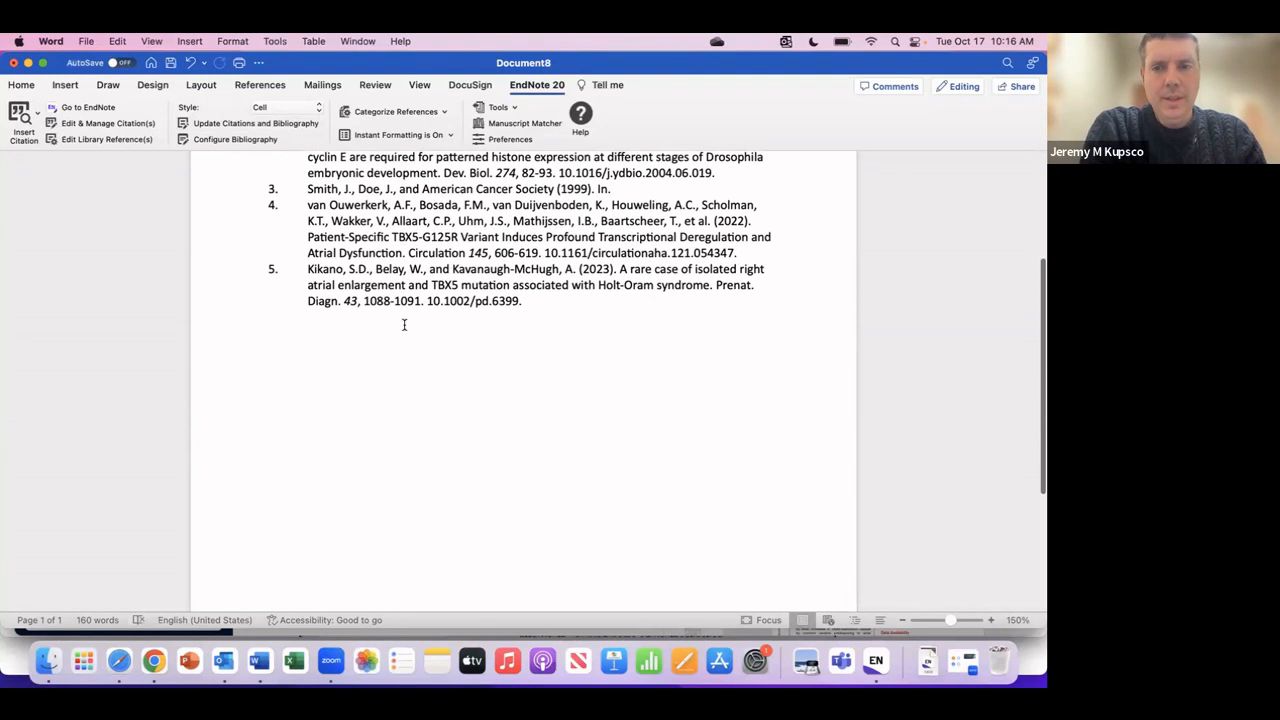
scroll(403, 323, up, 3)
scroll(405, 324, up, 2)
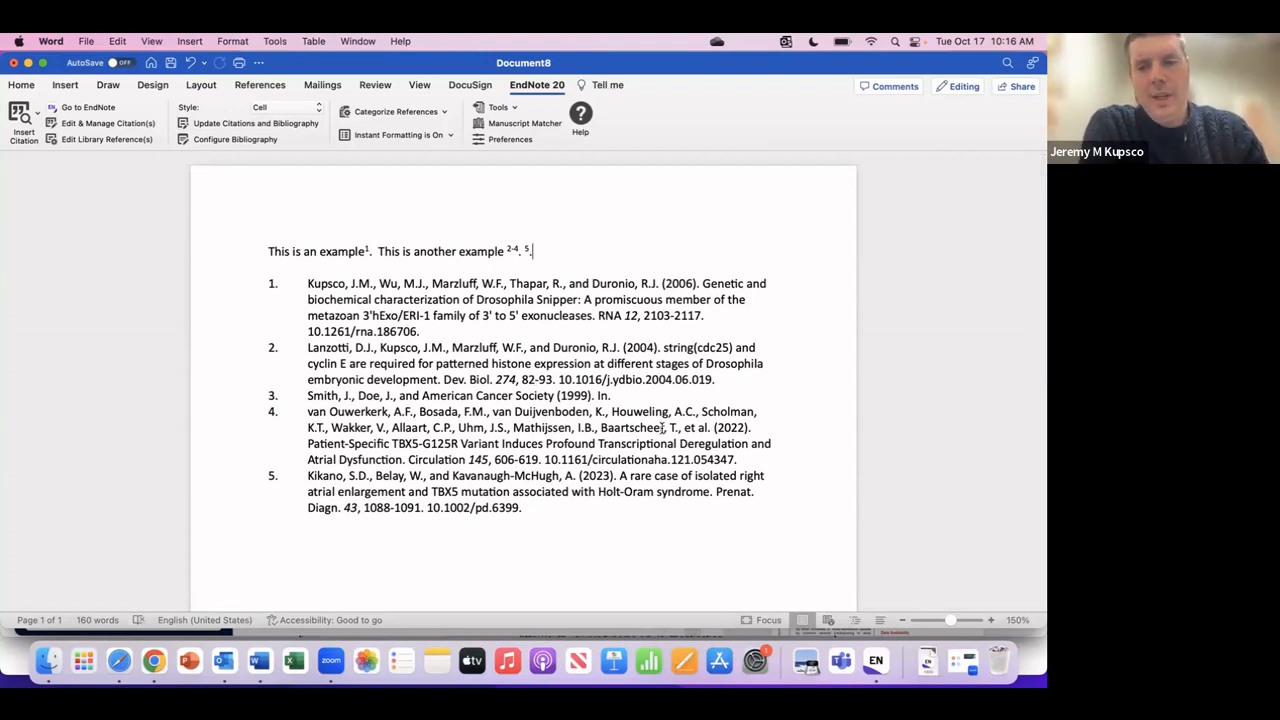
Step: Switch to EndNote and review the compressed library options for file attachments and reference scope, closing them without creating a file
click(875, 663)
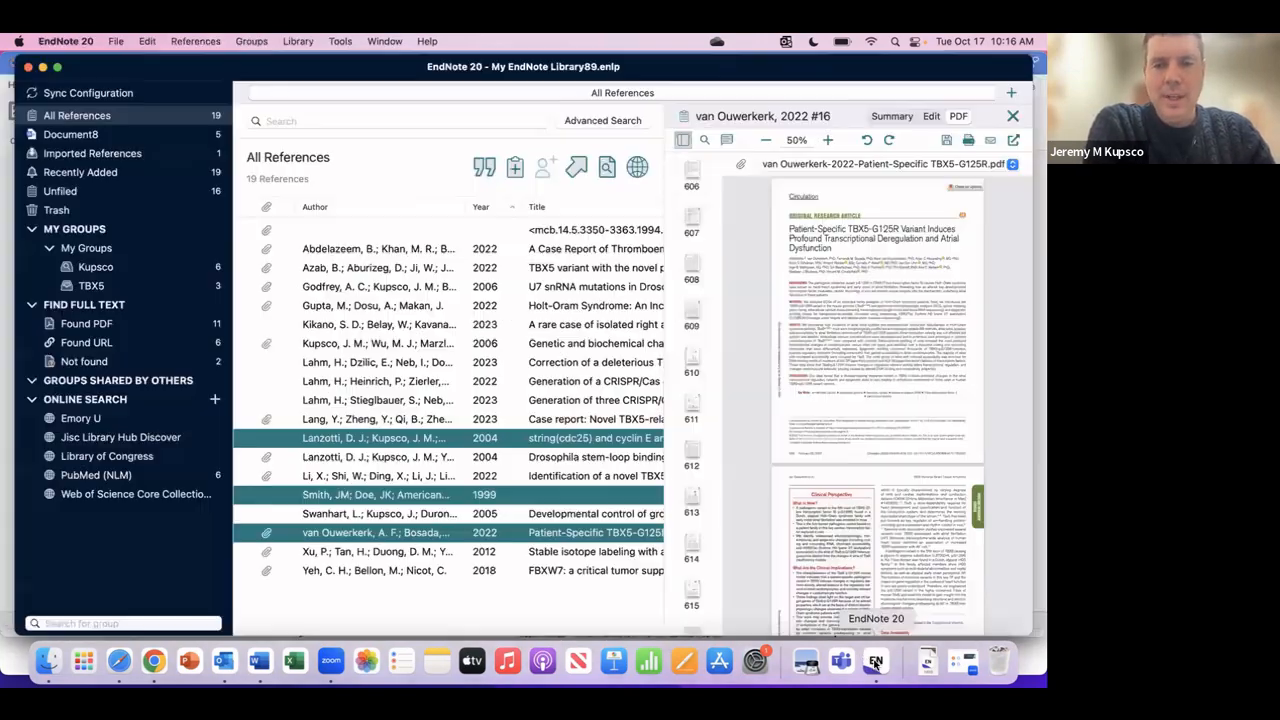
click(397, 250)
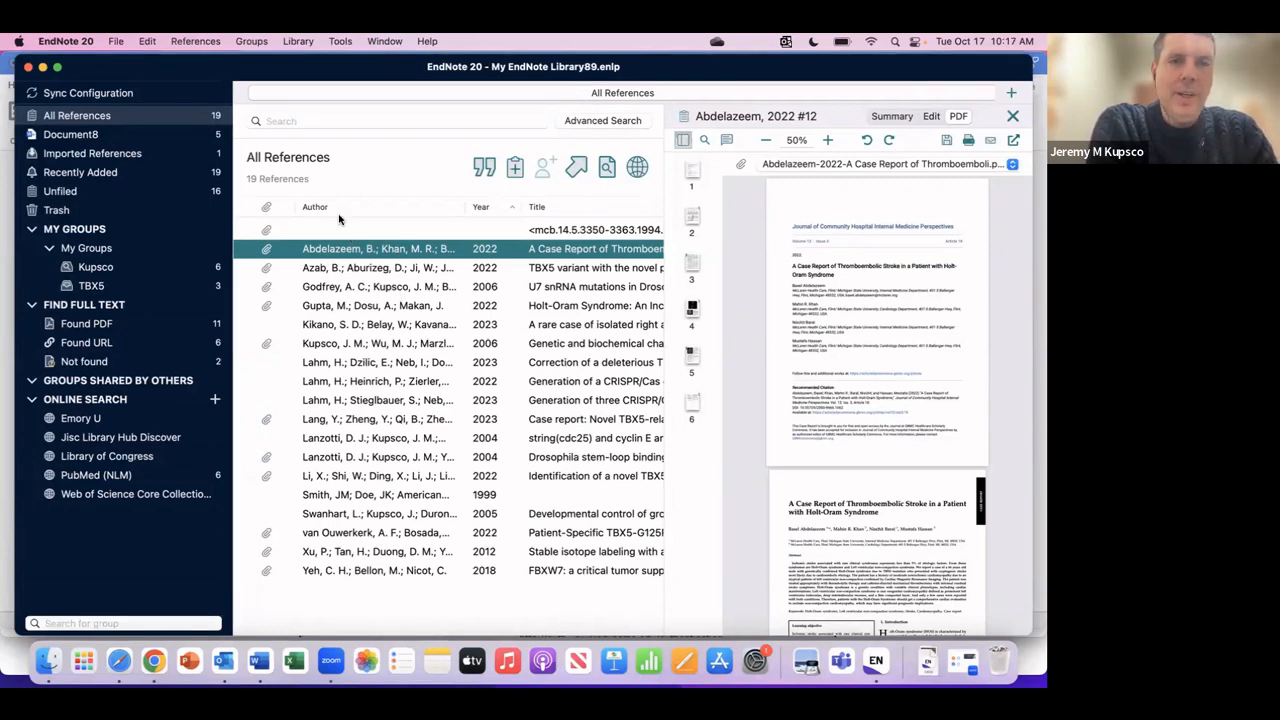
click(116, 42)
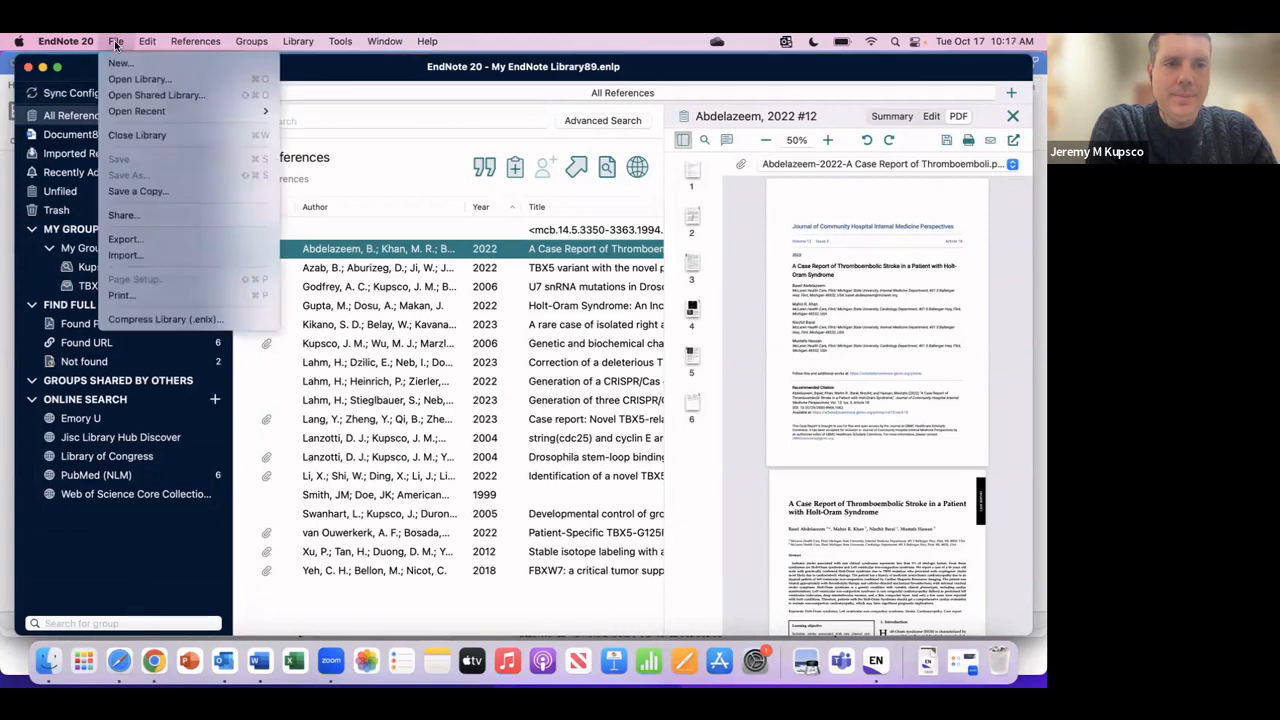
click(160, 320)
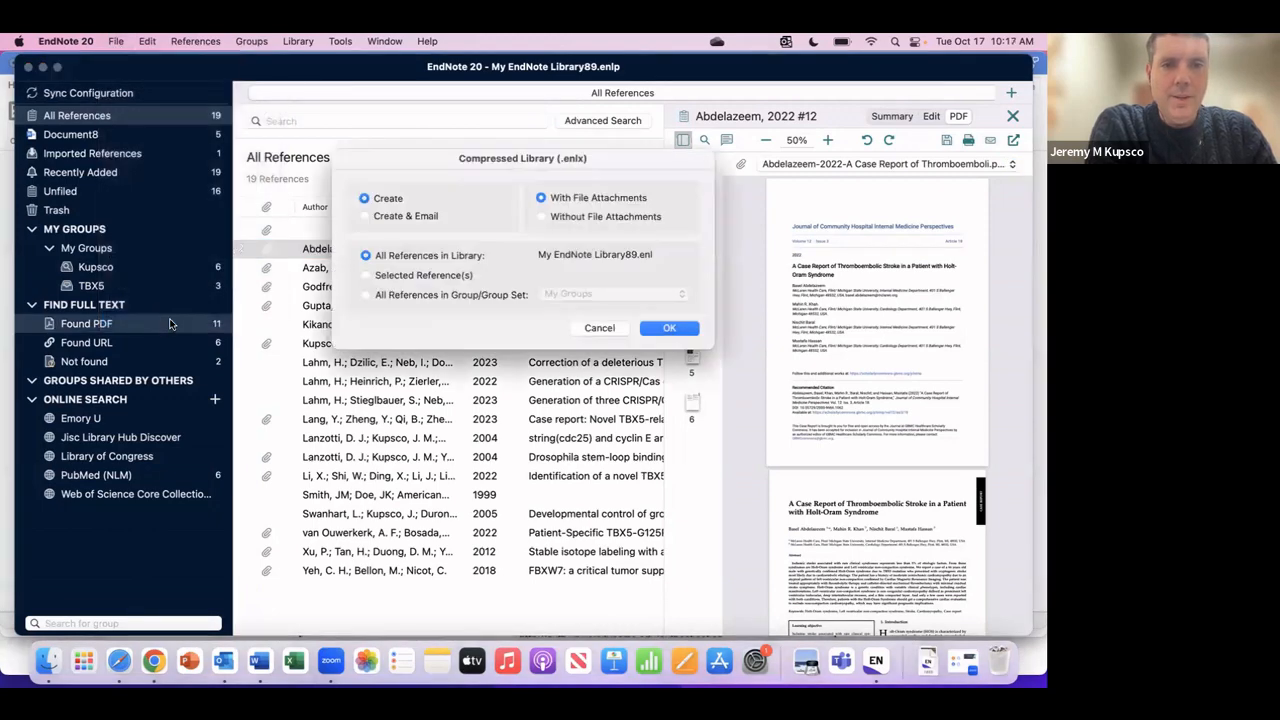
click(541, 217)
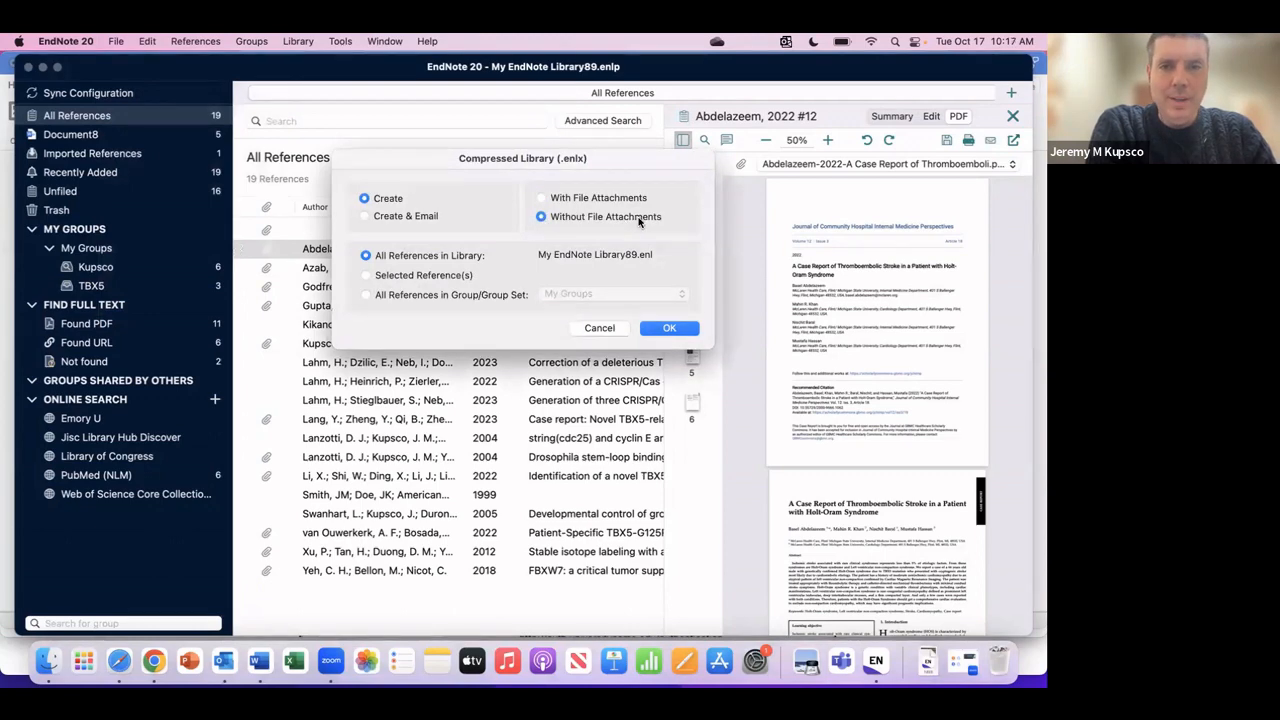
click(367, 276)
click(366, 294)
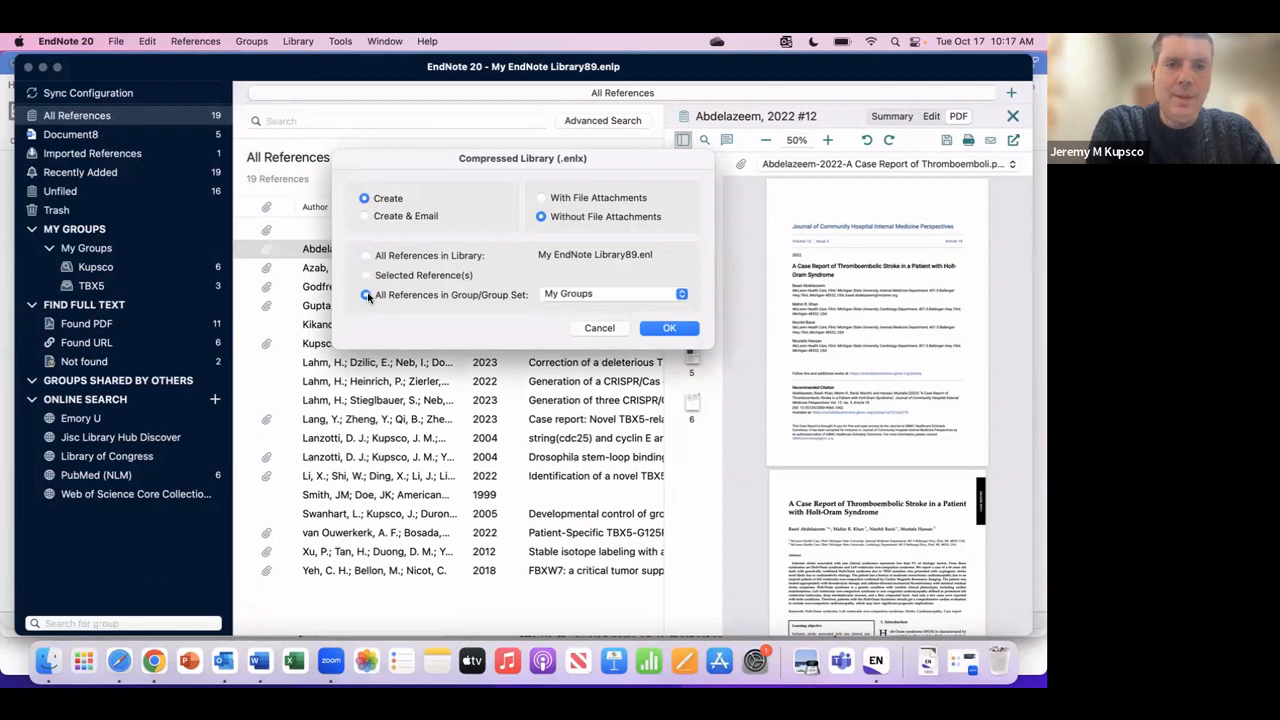
click(367, 256)
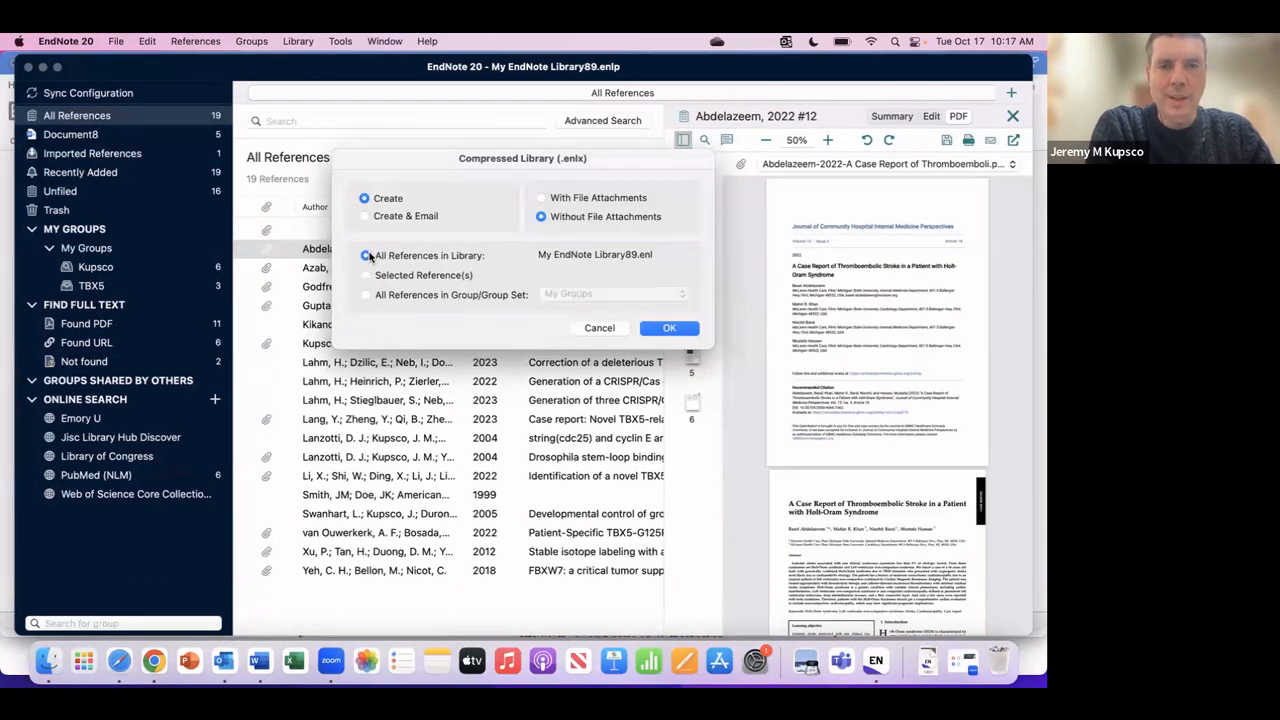
click(663, 327)
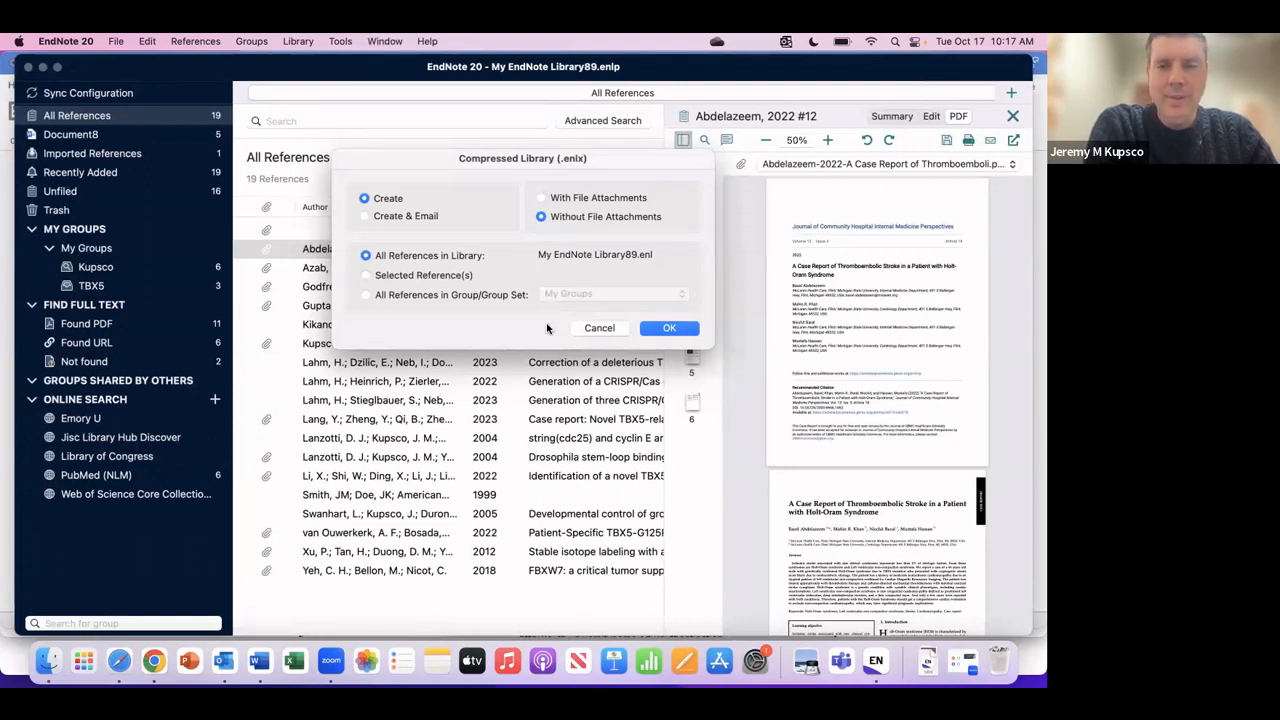
click(591, 332)
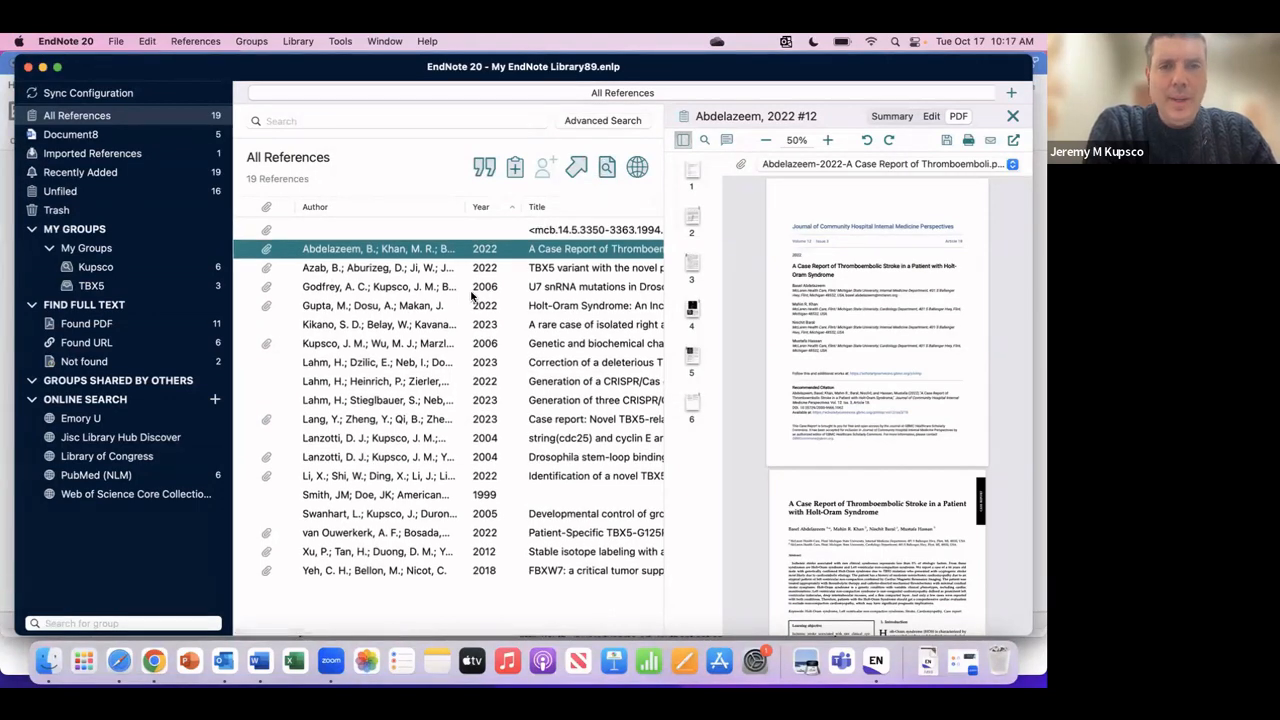
Step: Open the library sharing feature up to its EndNote account login, and dismiss it without signing in
click(116, 43)
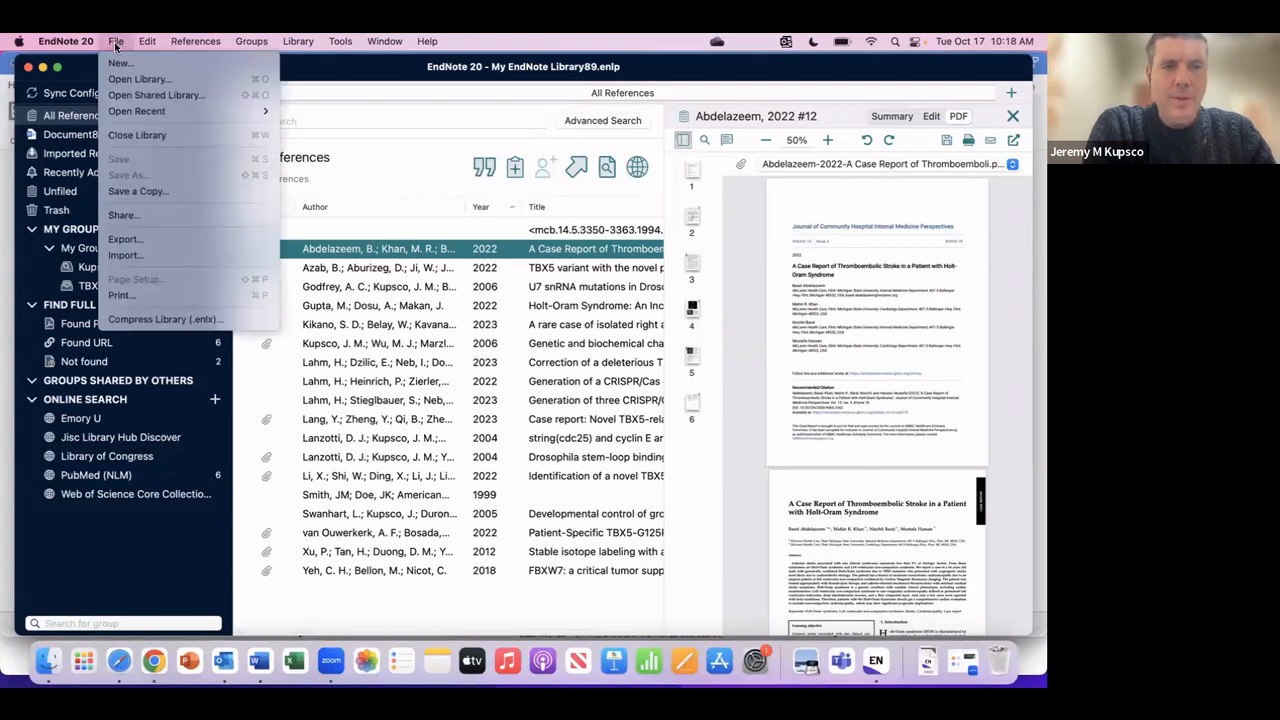
click(130, 215)
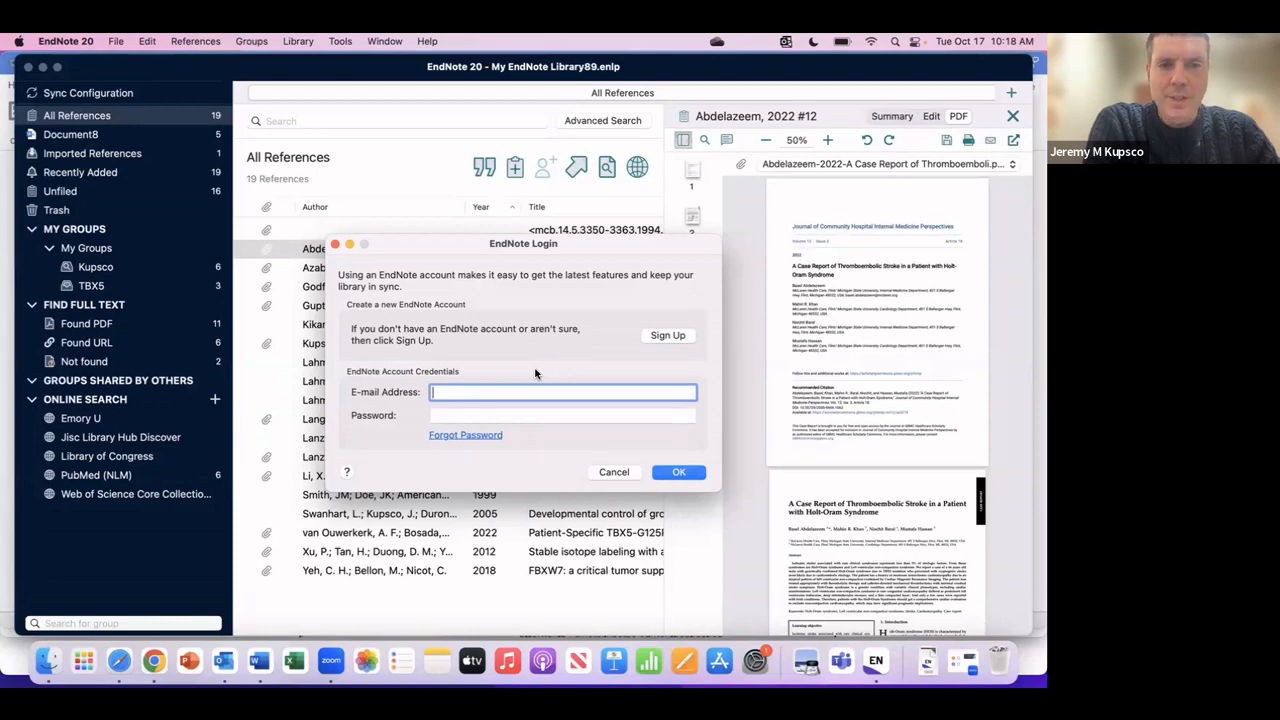
click(612, 476)
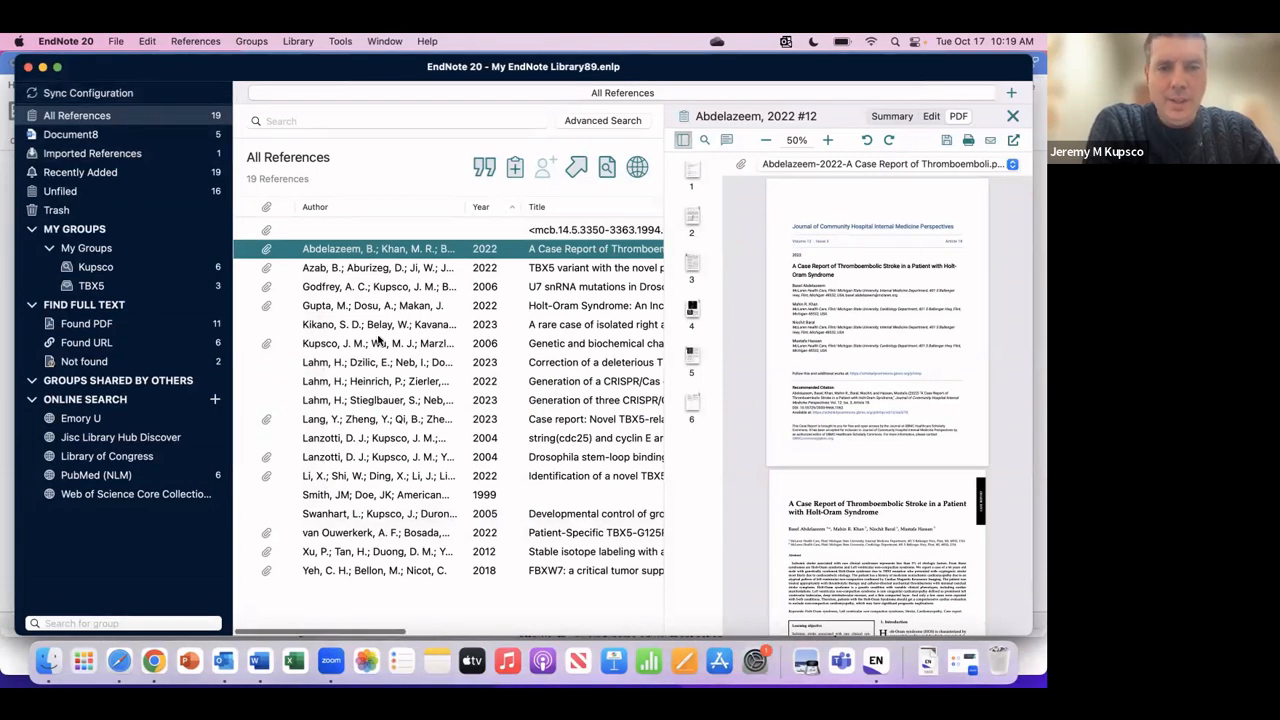
scroll(432, 565, right, 1)
scroll(434, 565, left, 1)
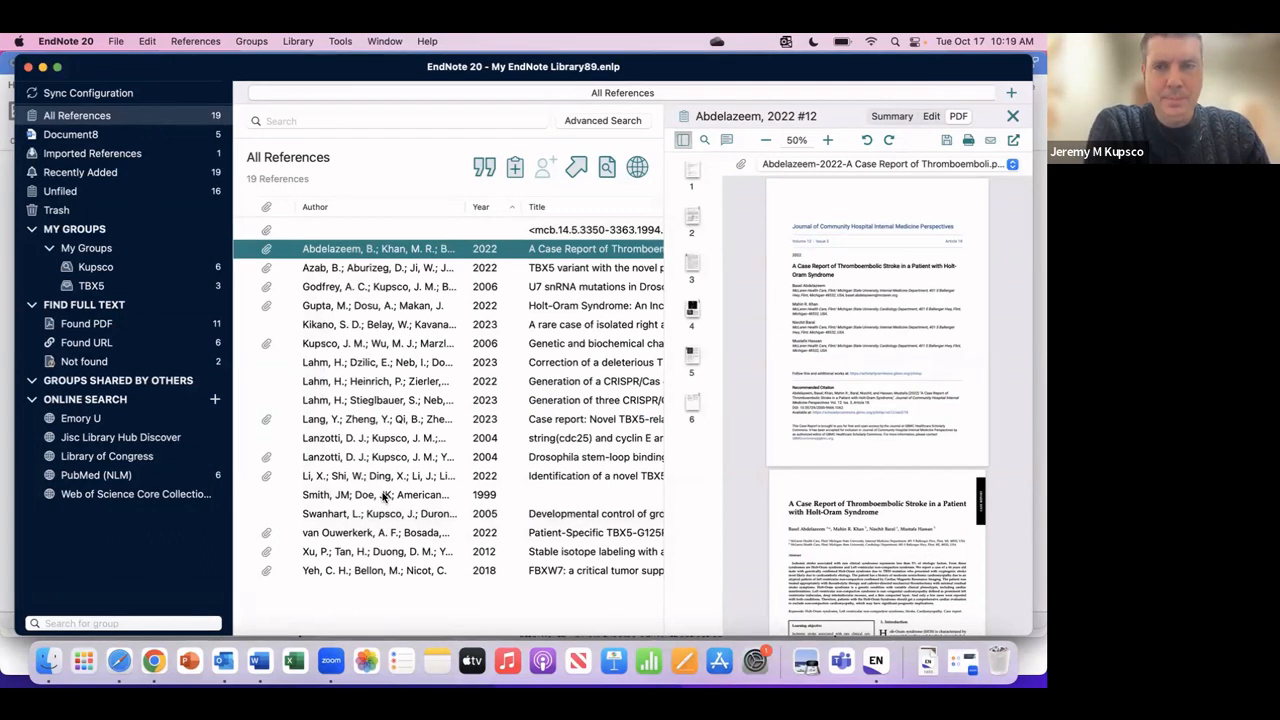
Step: Switch to Word and review the EndNote tools for converting citations and exporting a traveling library, without running any of them
click(259, 665)
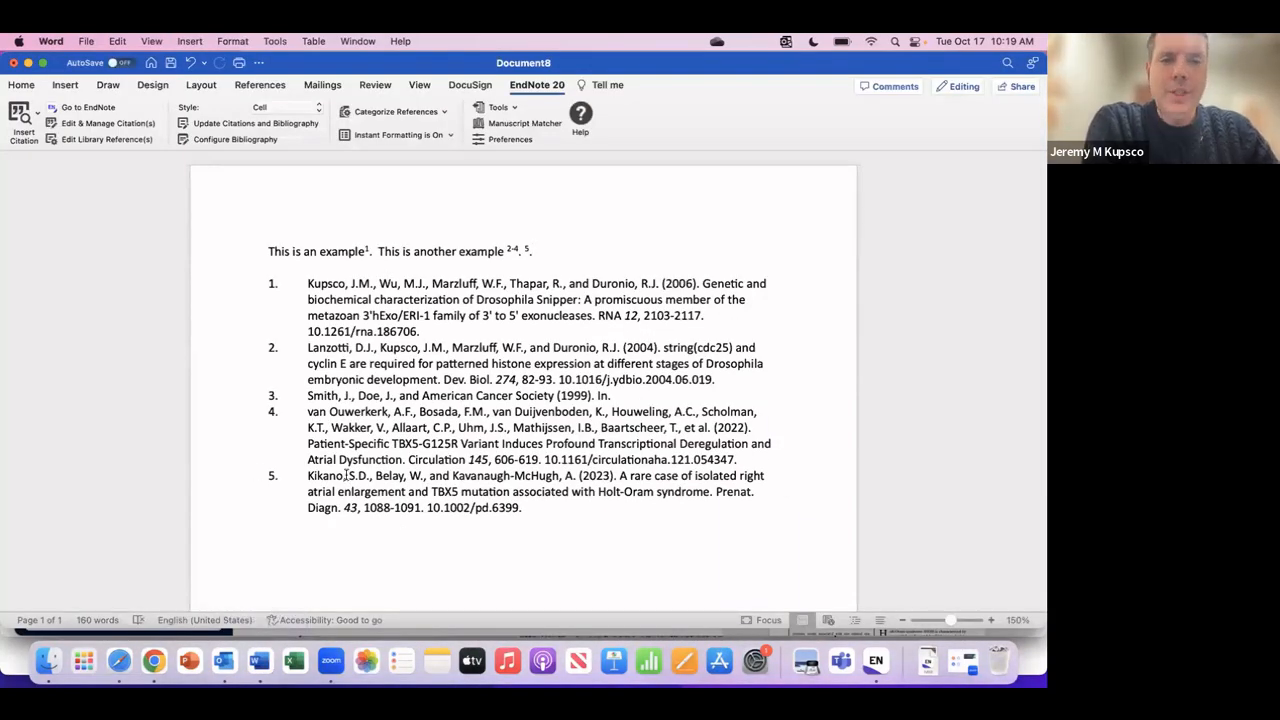
scroll(346, 476, down, 1)
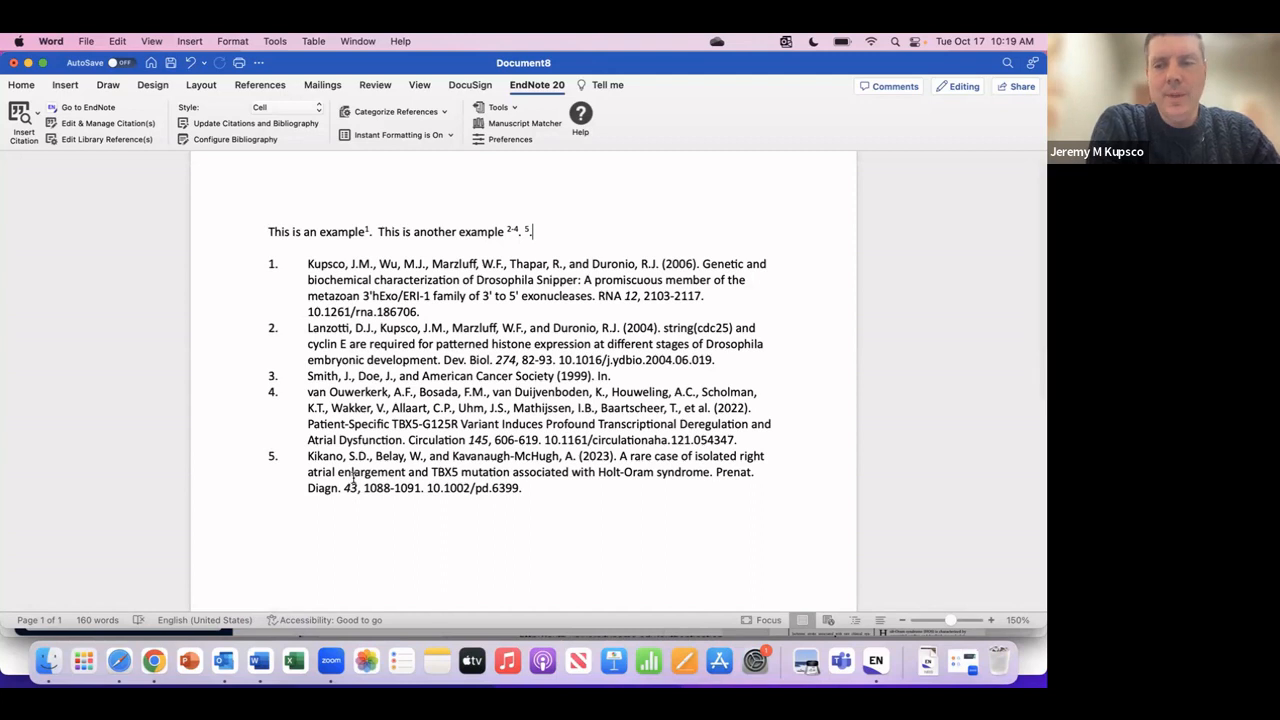
scroll(352, 482, down, 2)
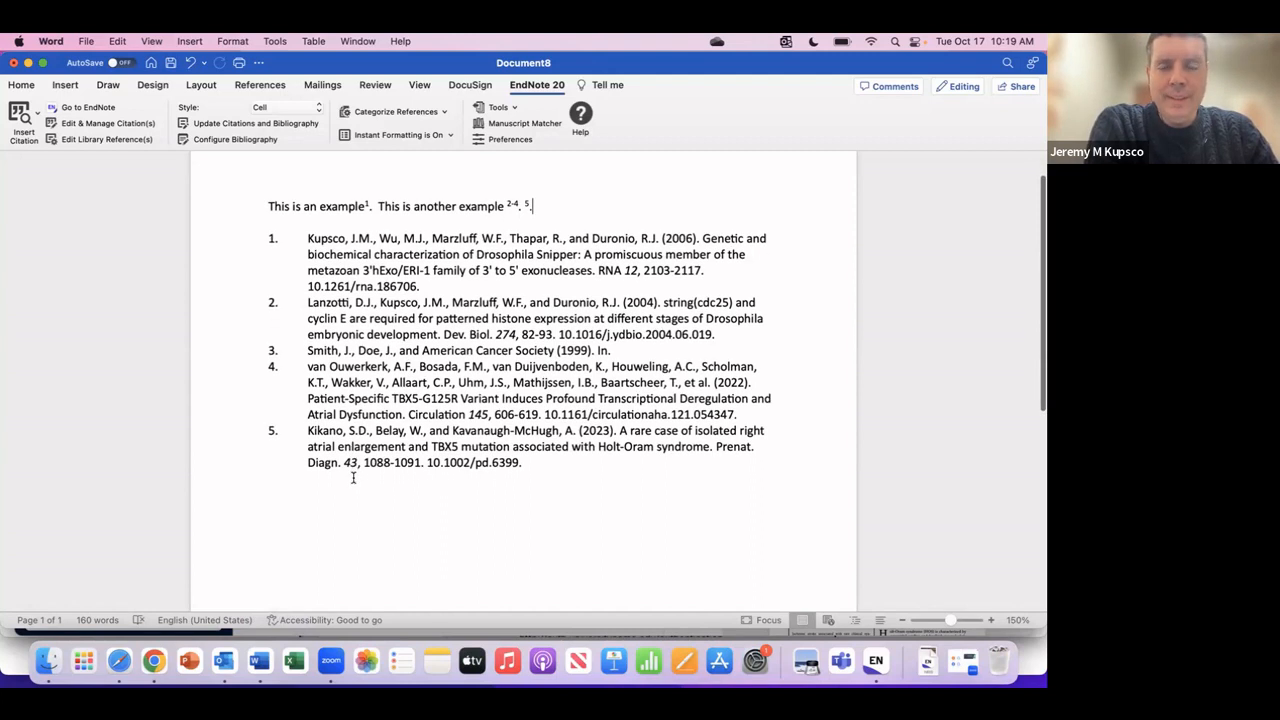
scroll(352, 478, up, 2)
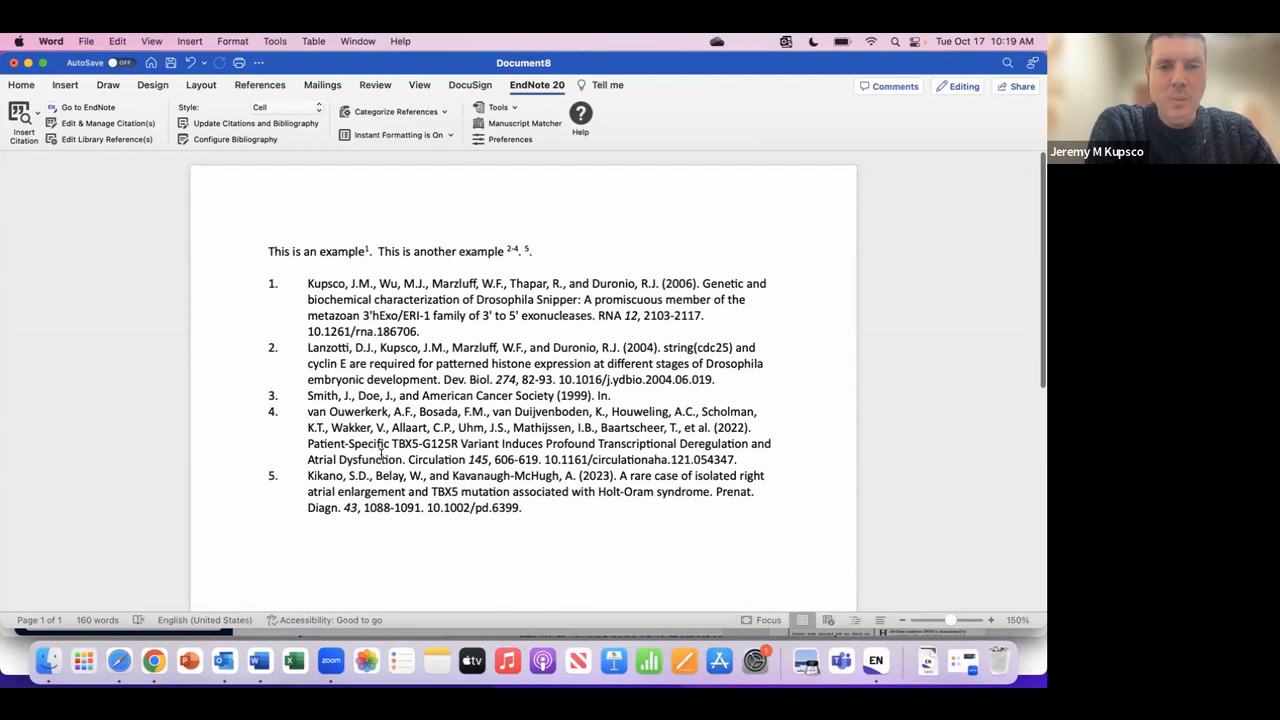
click(500, 108)
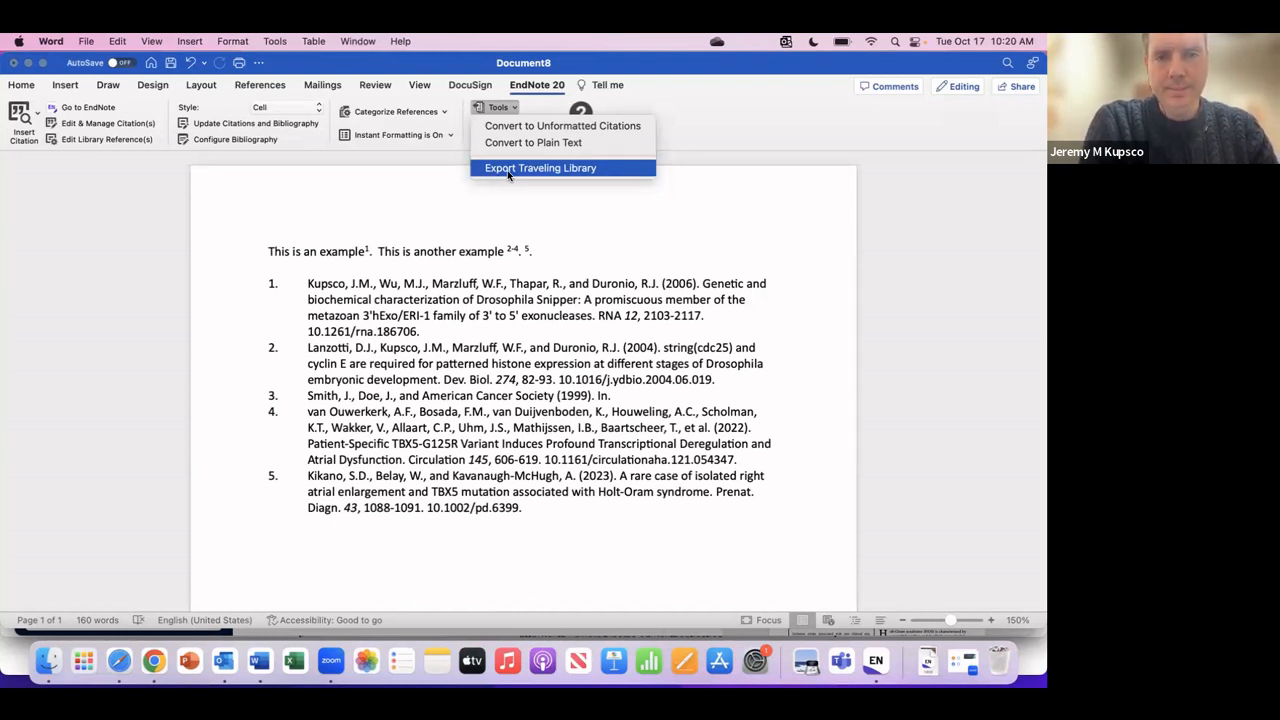
click(599, 218)
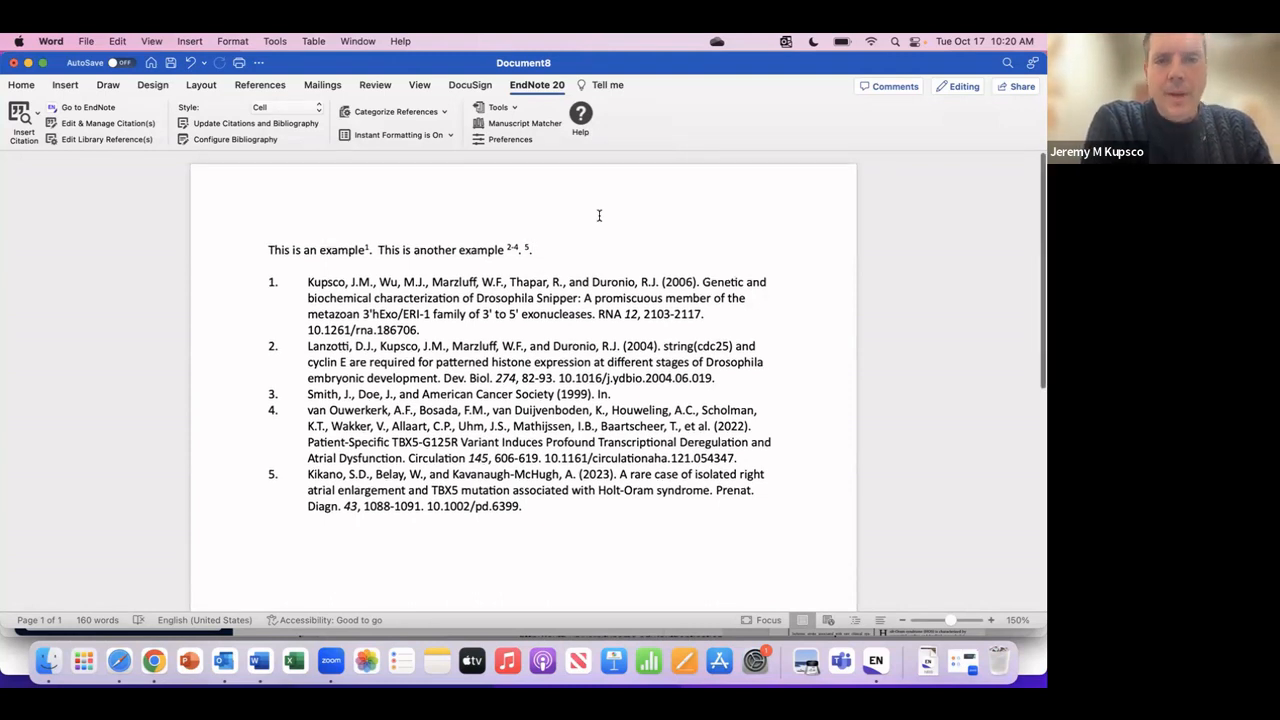
scroll(599, 218, down, 1)
scroll(599, 216, up, 1)
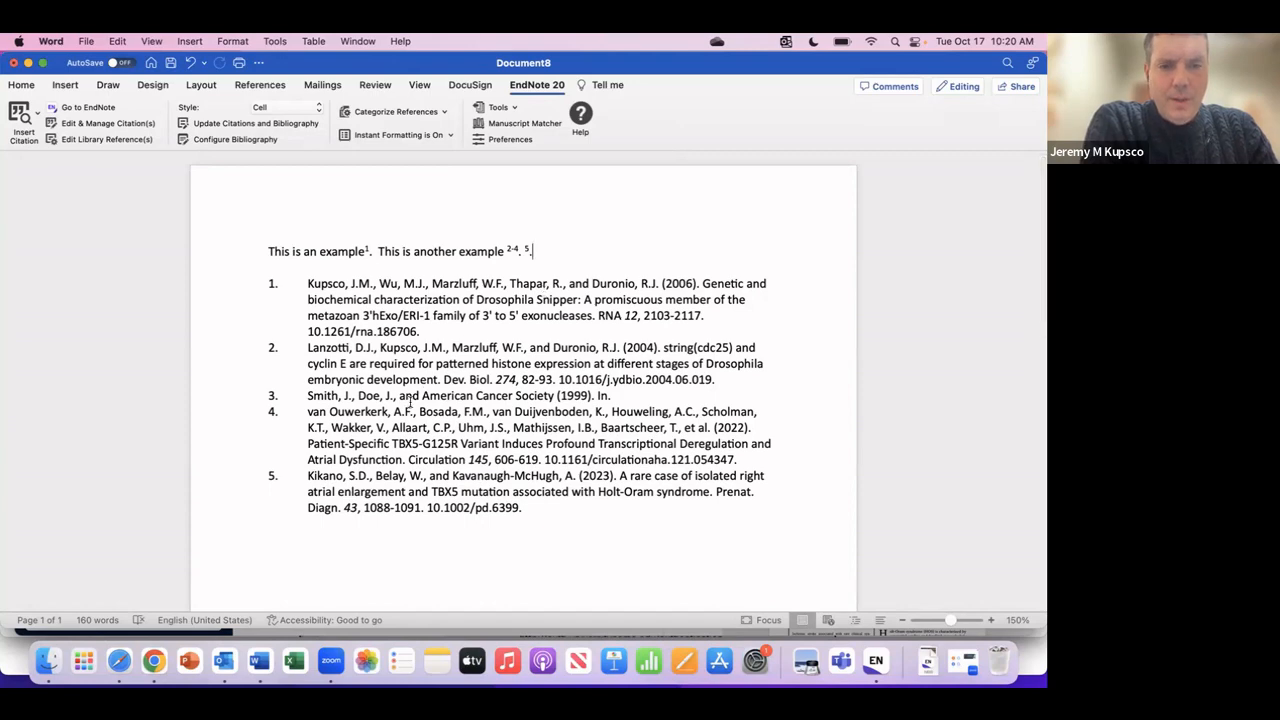
Step: Switch to Chrome and open the Ask a Librarian page from the Woodruff Health Sciences Center Library website
click(153, 661)
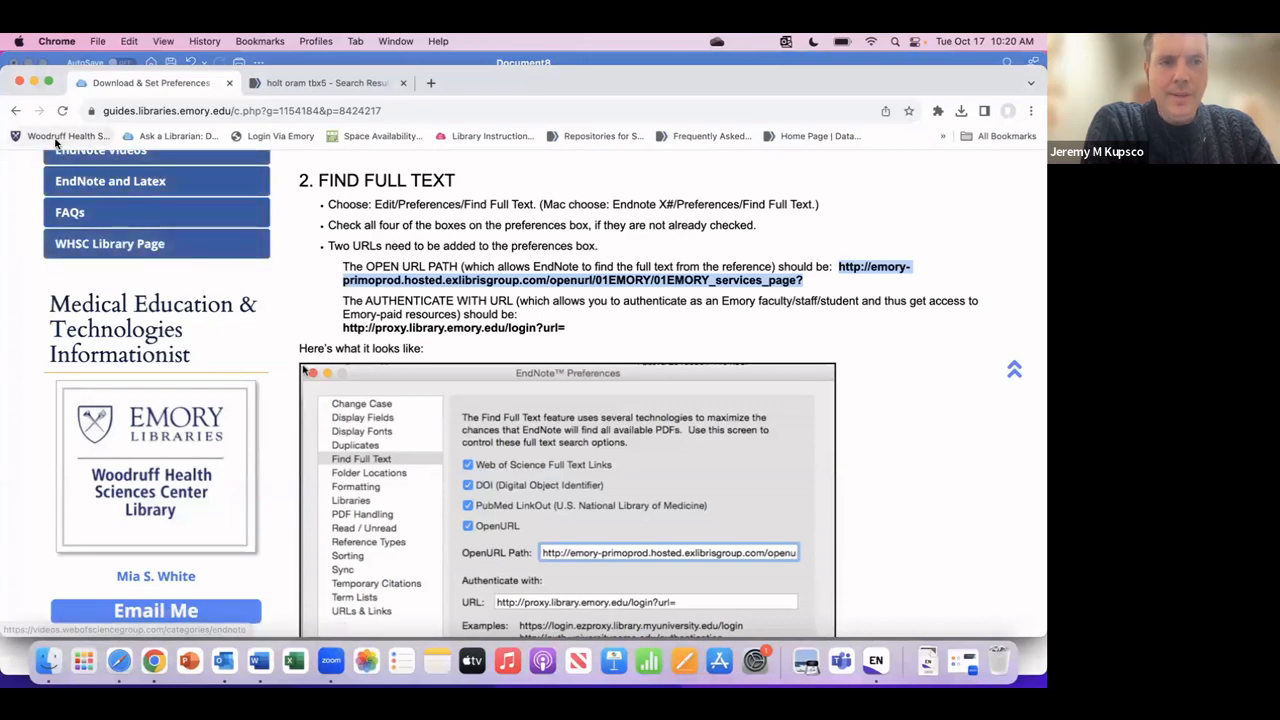
click(58, 138)
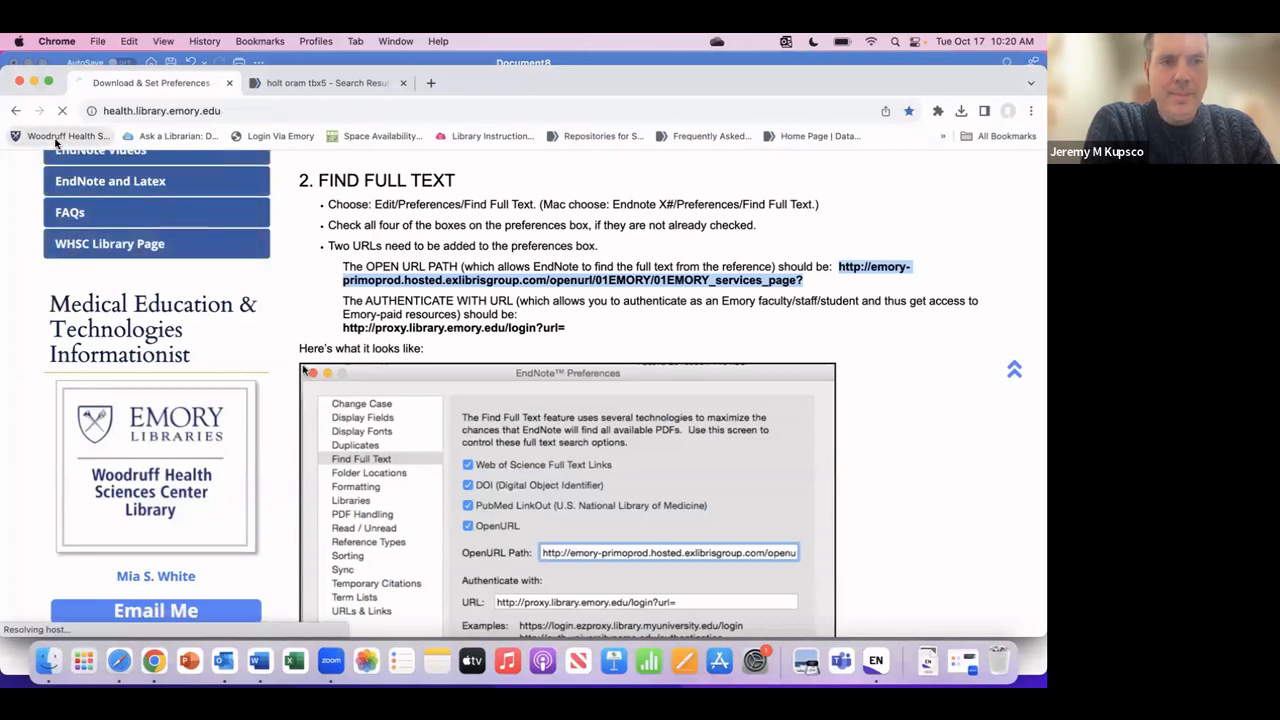
scroll(257, 400, down, 10)
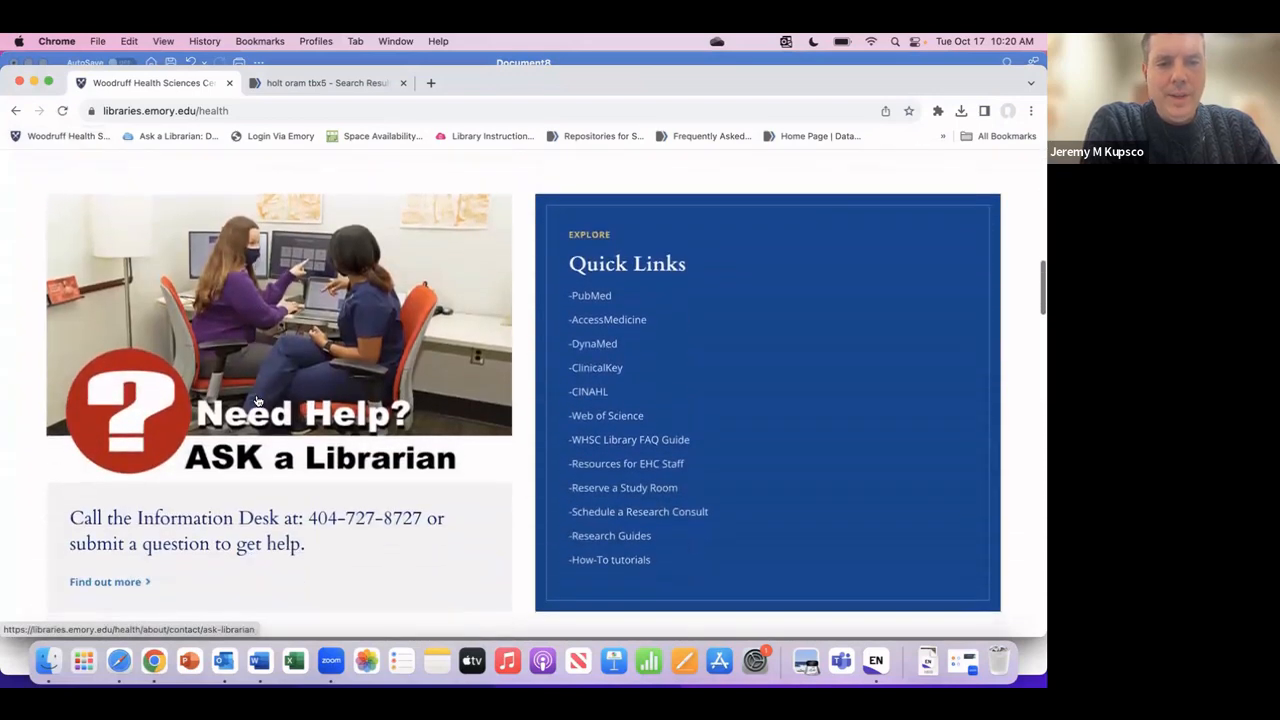
click(257, 400)
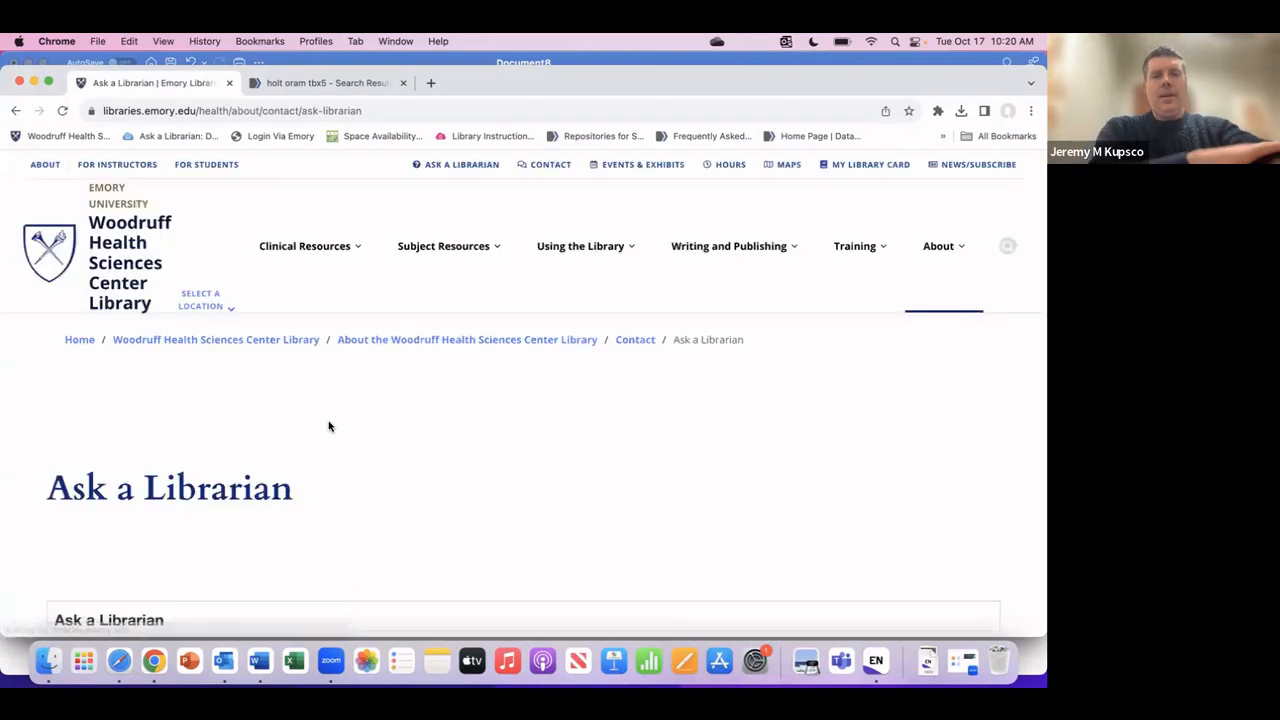
scroll(329, 426, down, 5)
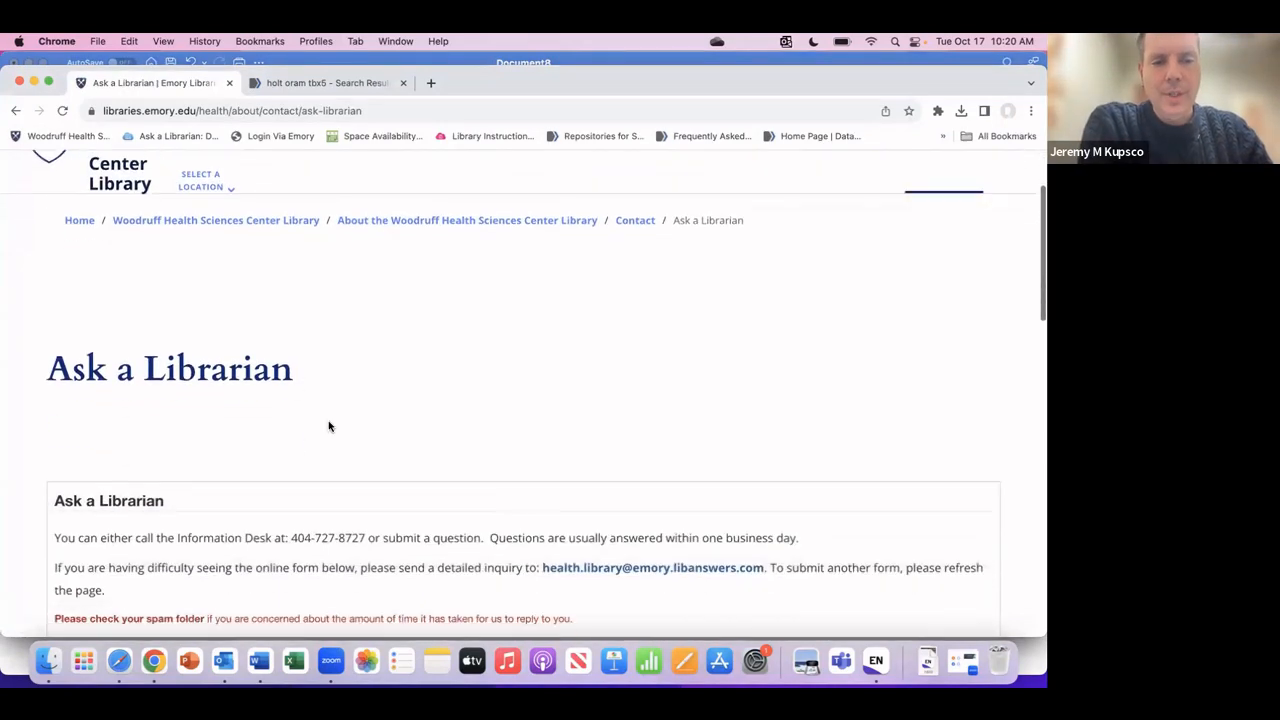
Step: Review the Ask a Librarian question form, from the contact fields down to the file upload area
scroll(329, 426, down, 6)
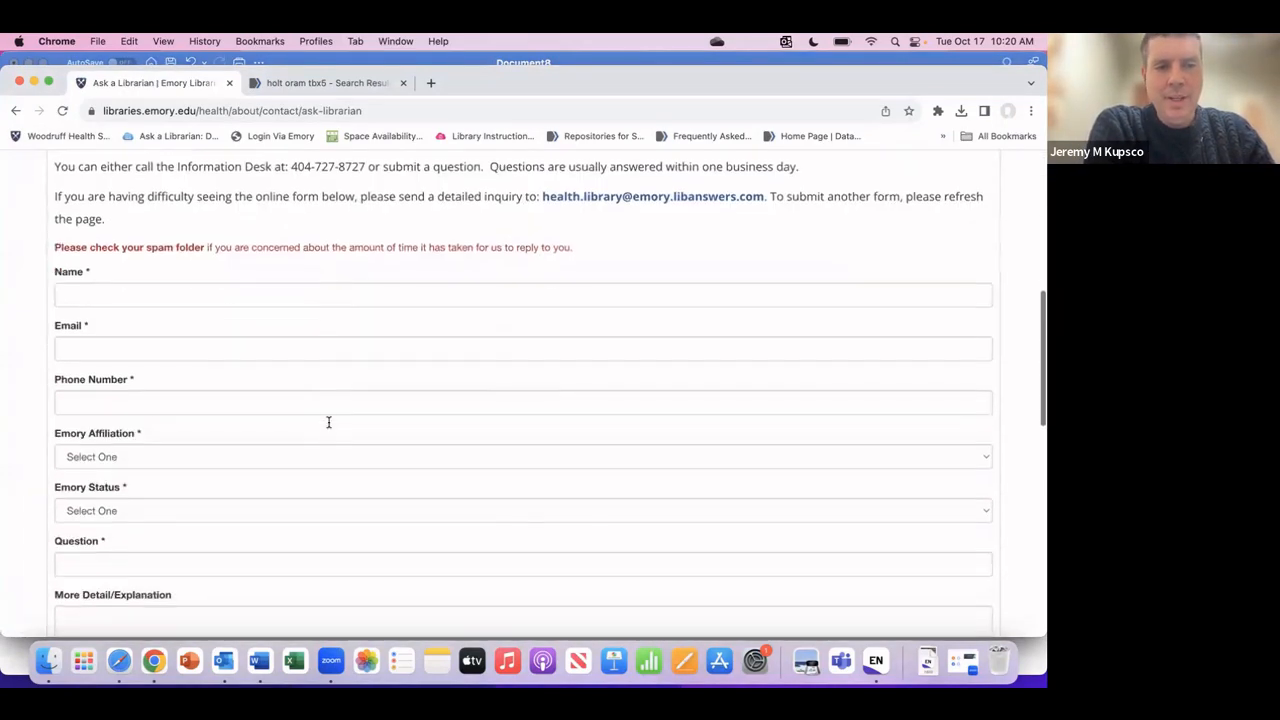
scroll(329, 426, down, 2)
scroll(329, 426, down, 3)
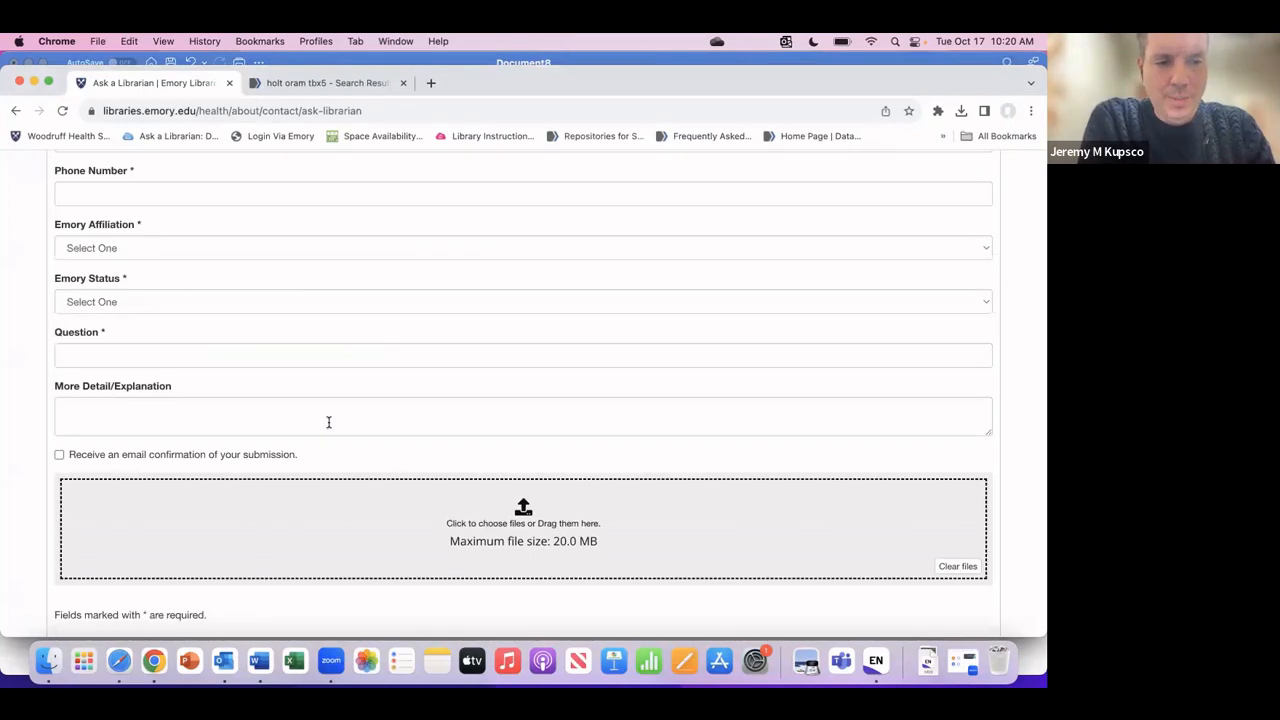
scroll(329, 422, down, 1)
scroll(329, 423, up, 7)
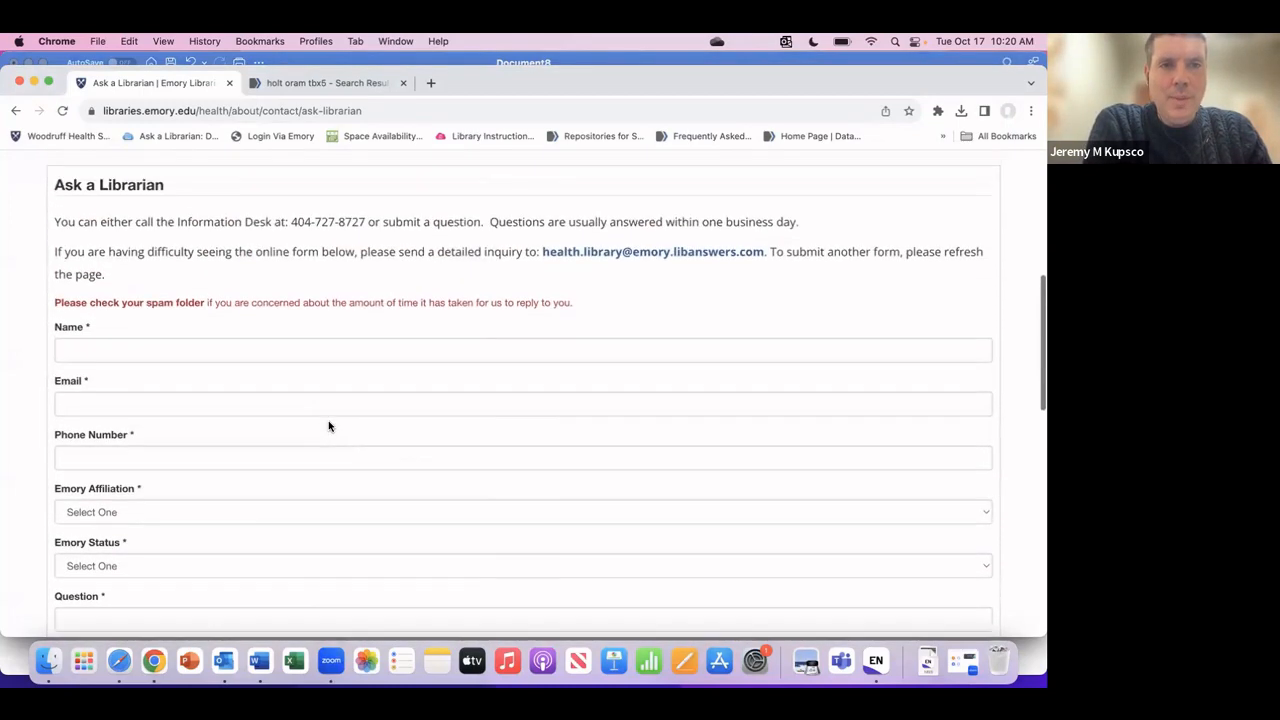
Step: Load the Woodruff Health Sciences Center Library home page in place of the PubMed results and open EndNote Support from its Research Tools
click(262, 84)
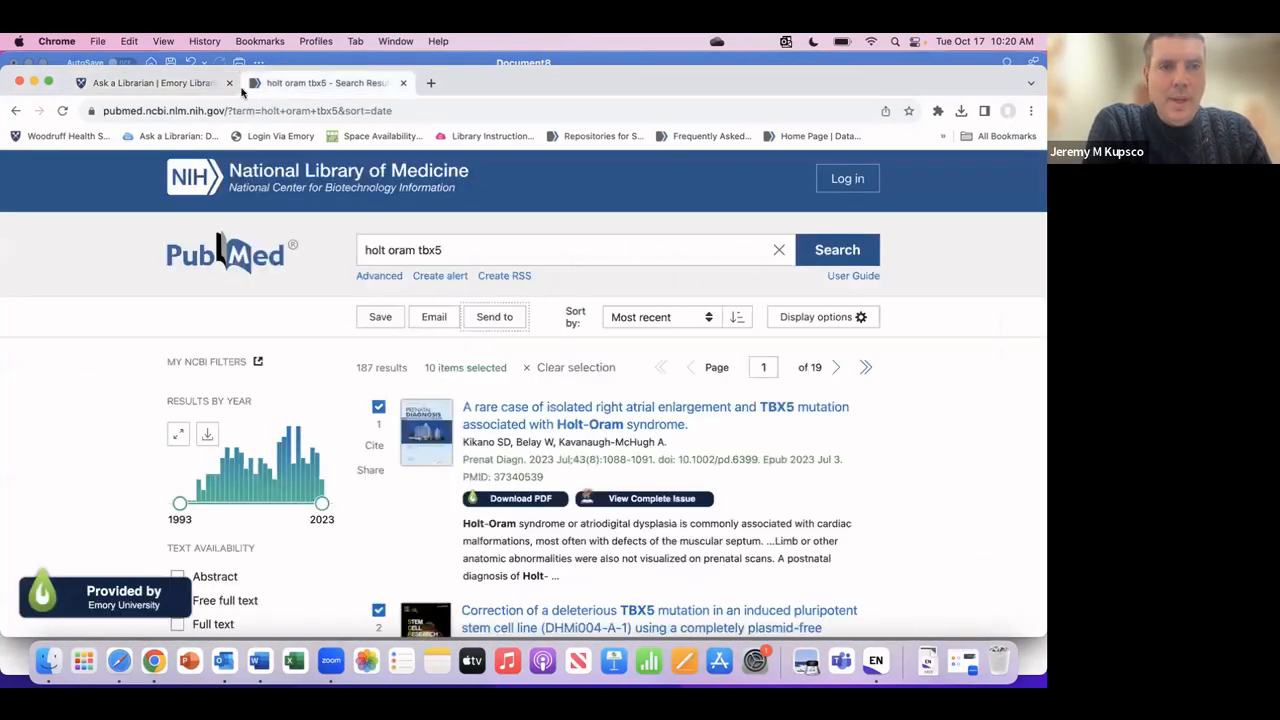
click(40, 139)
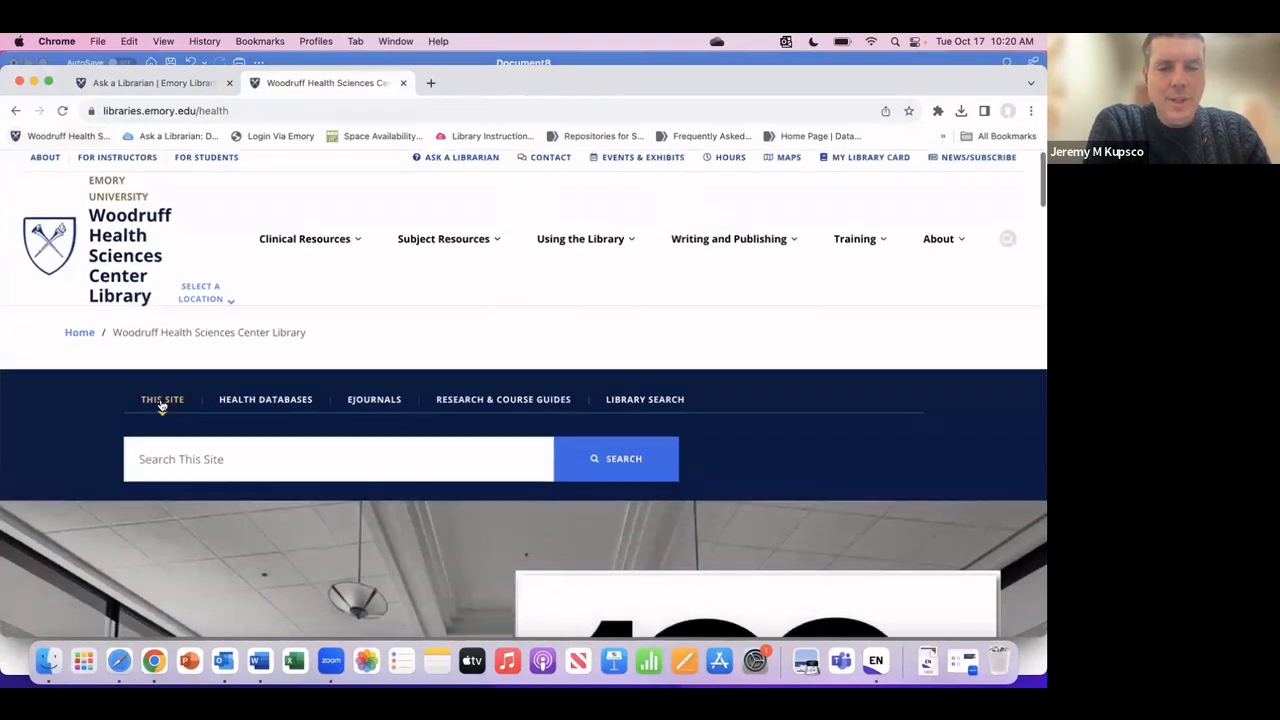
scroll(160, 405, down, 4)
scroll(161, 405, down, 10)
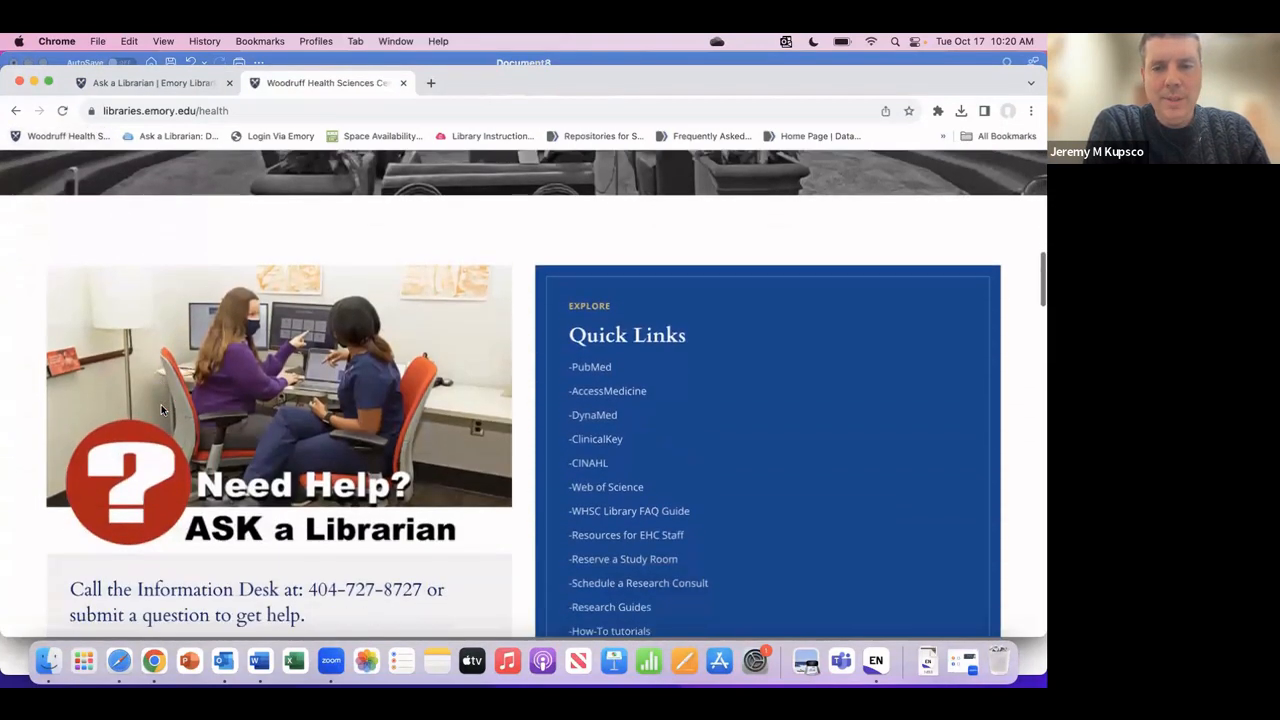
scroll(162, 411, down, 5)
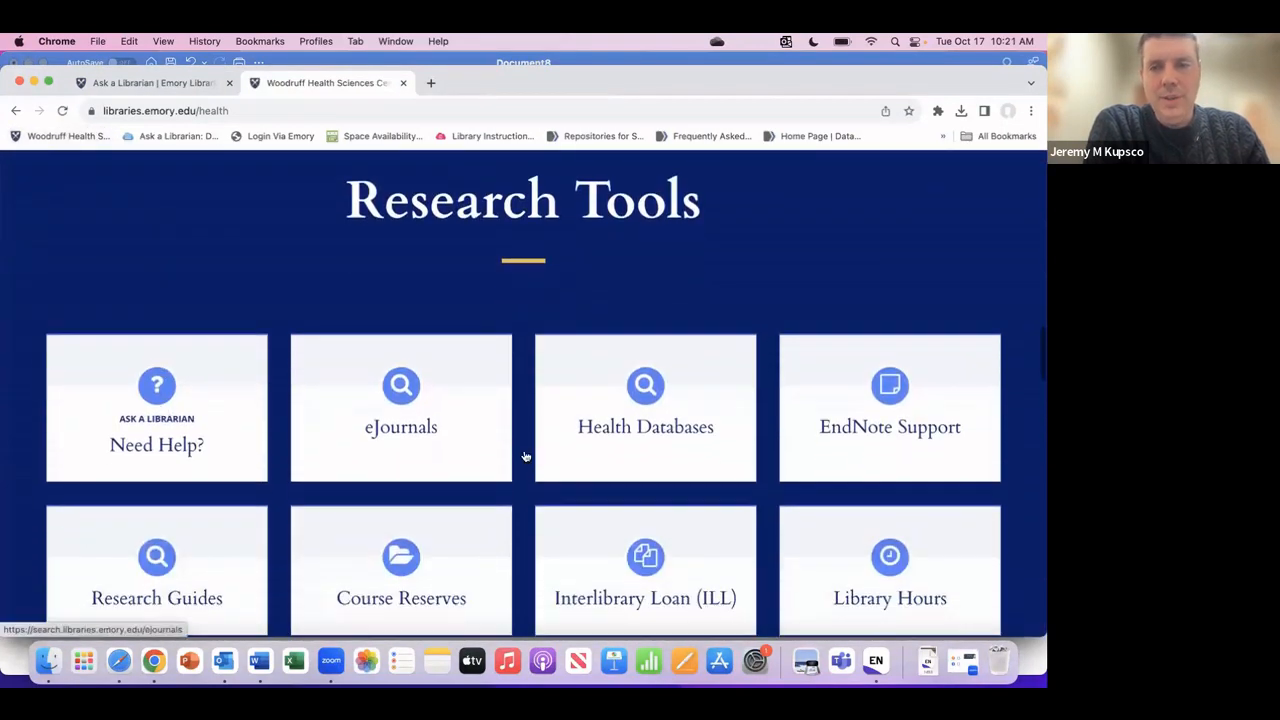
click(872, 423)
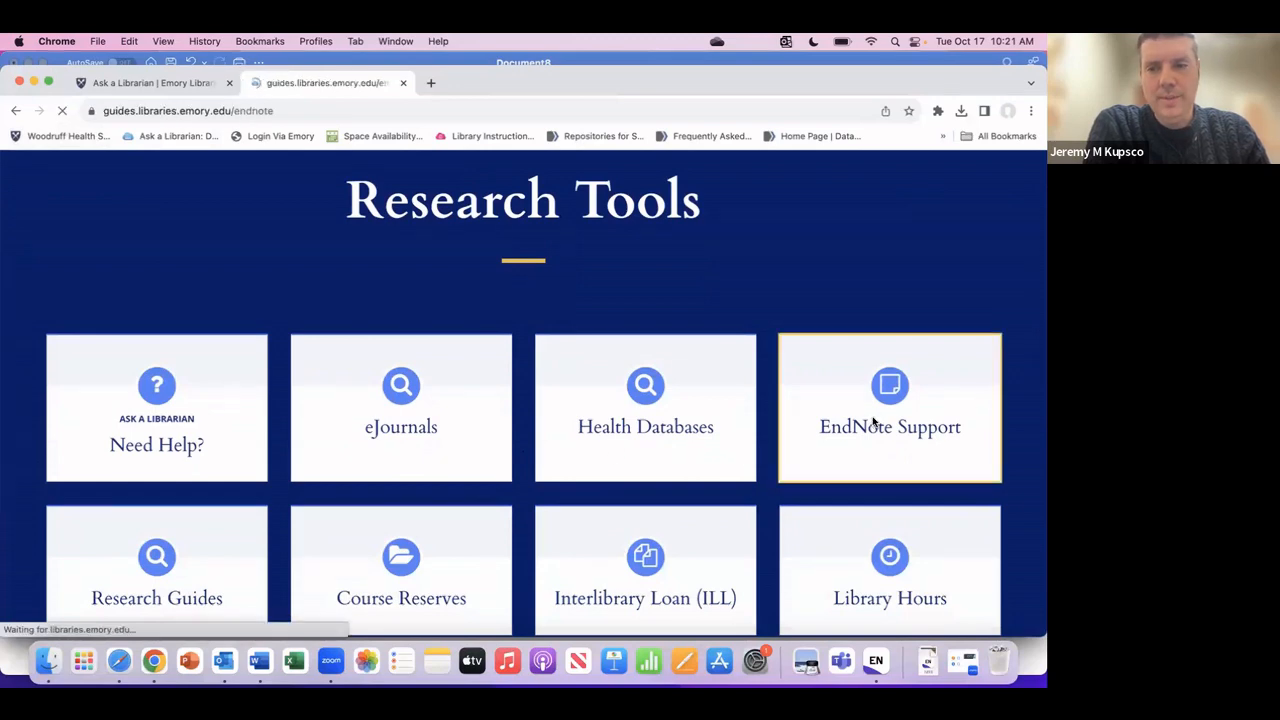
Step: Look through the EndNote research guide's introduction and its list of topics, from downloading and setting preferences to videos and FAQs
scroll(757, 417, down, 5)
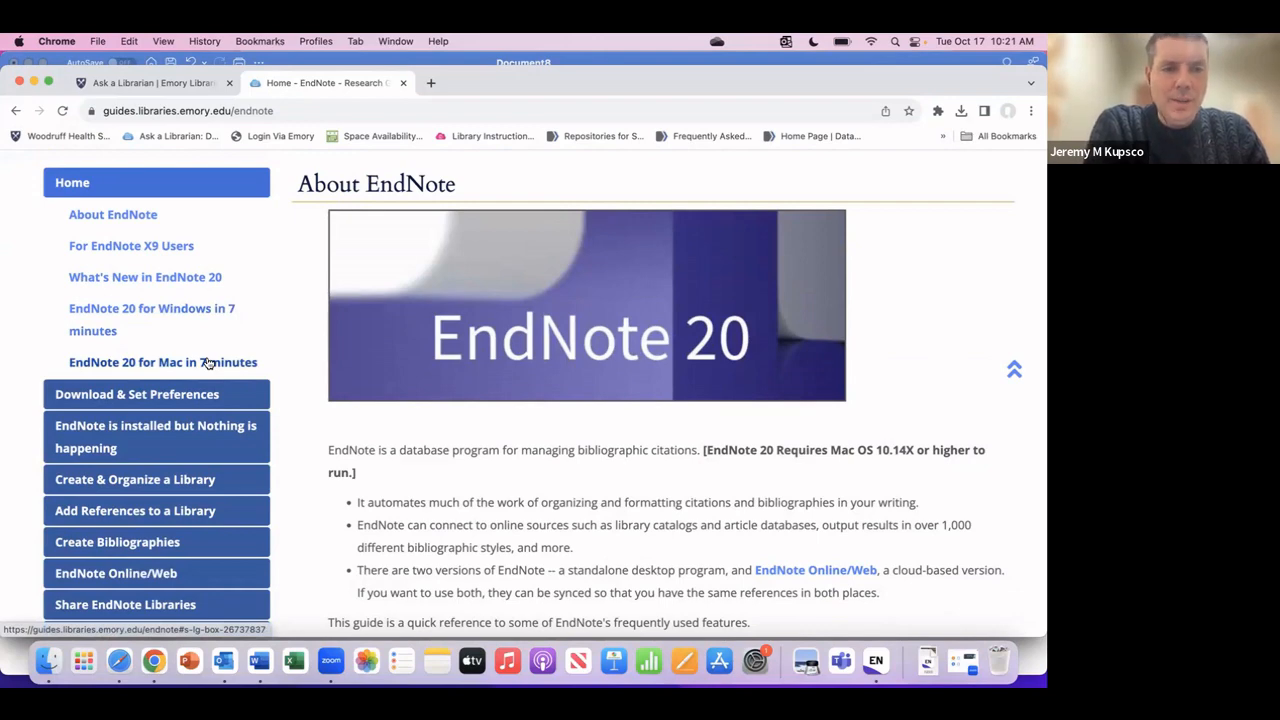
scroll(207, 363, down, 2)
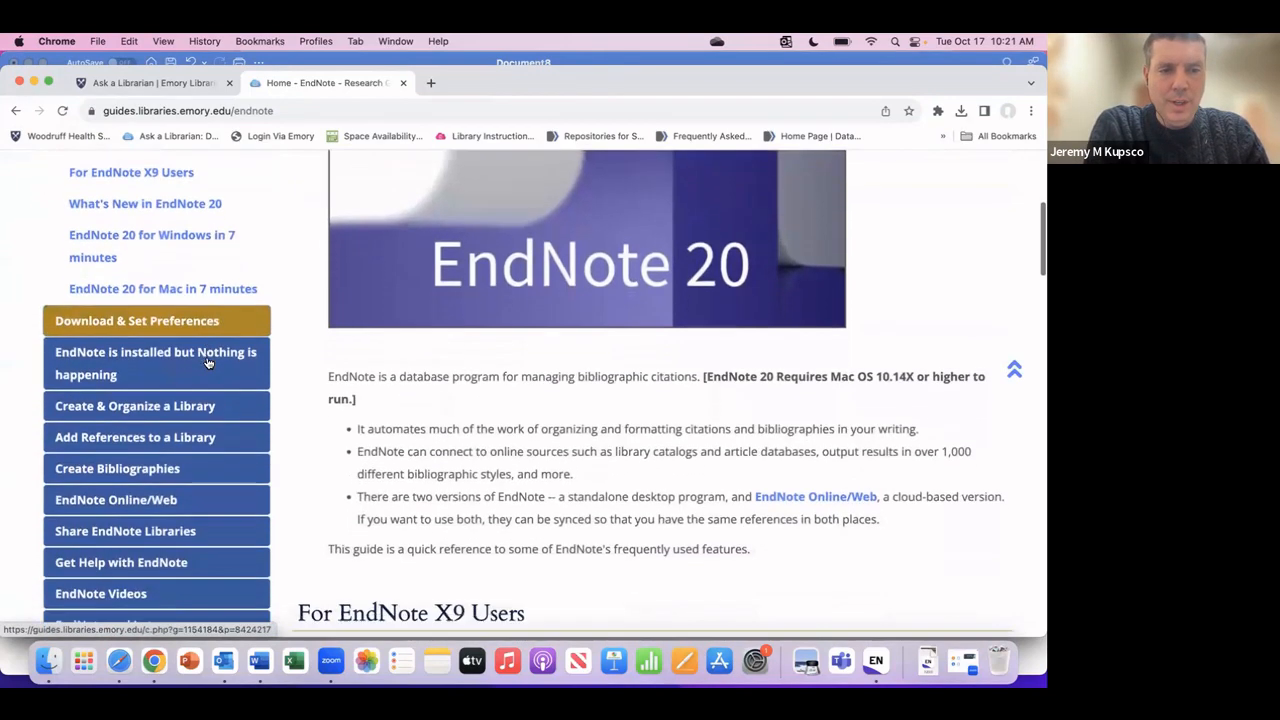
scroll(207, 363, down, 1)
scroll(202, 505, down, 2)
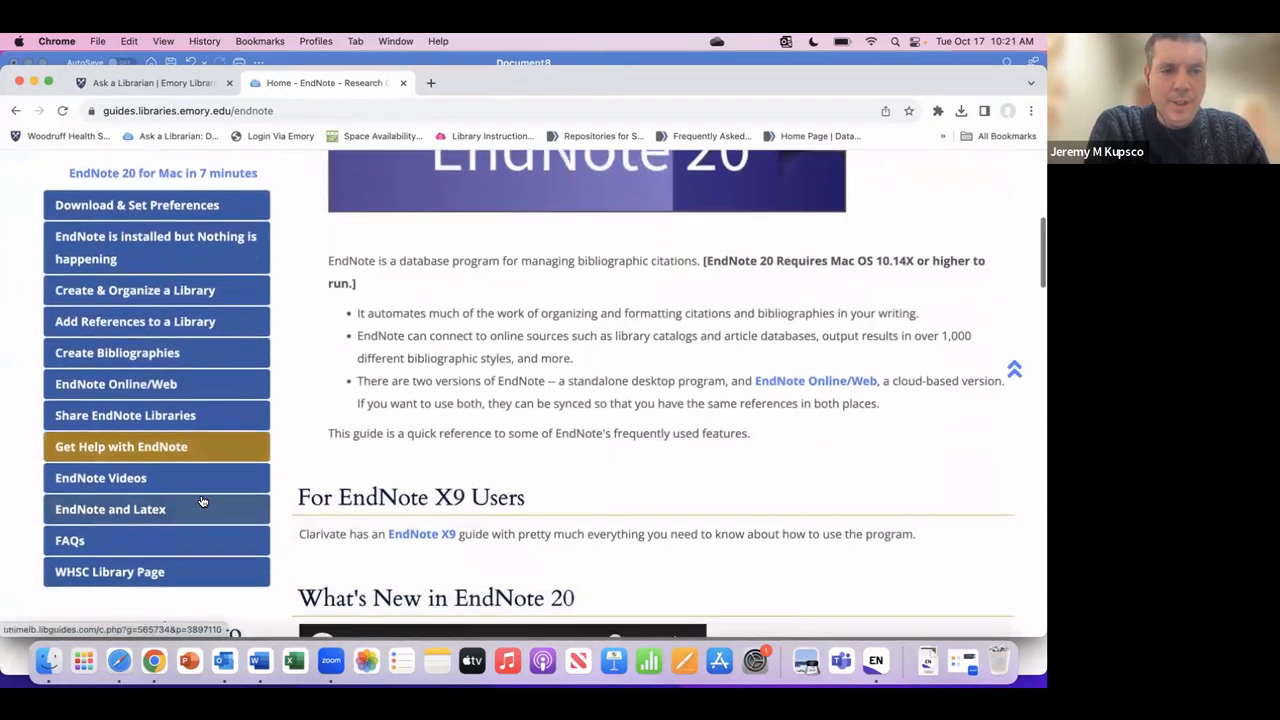
scroll(202, 502, down, 2)
scroll(199, 520, up, 2)
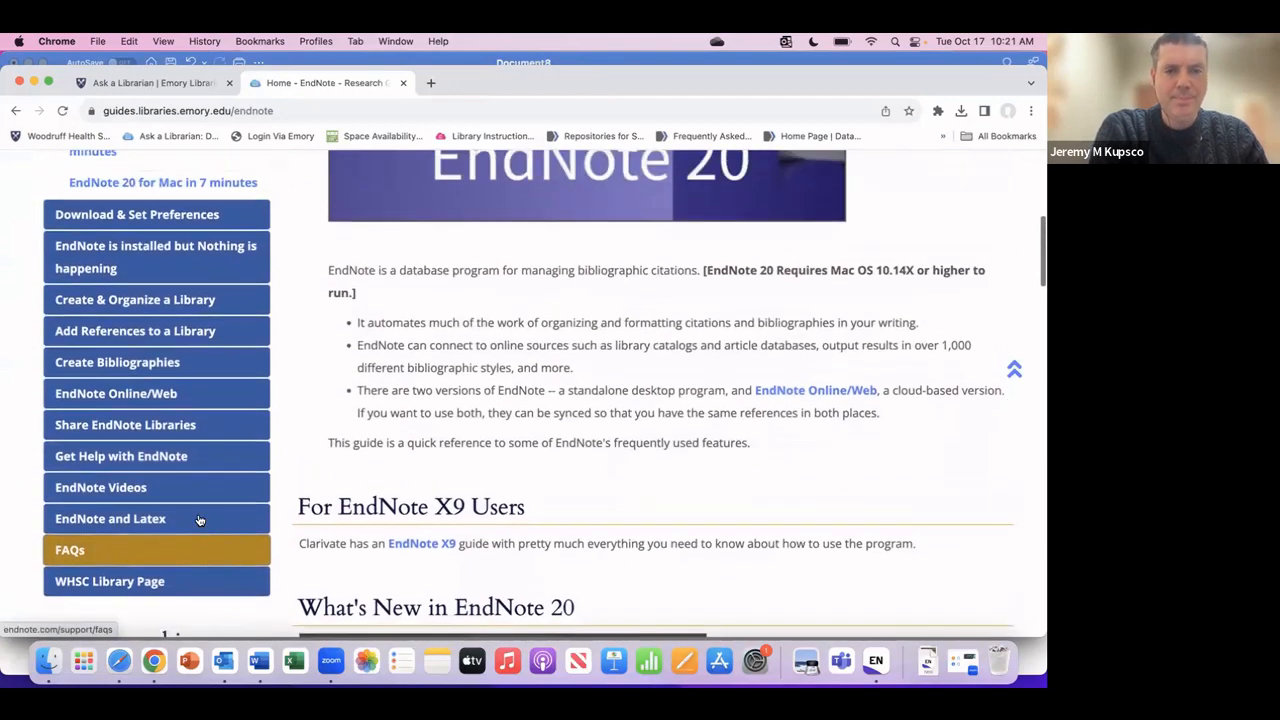
scroll(199, 520, up, 10)
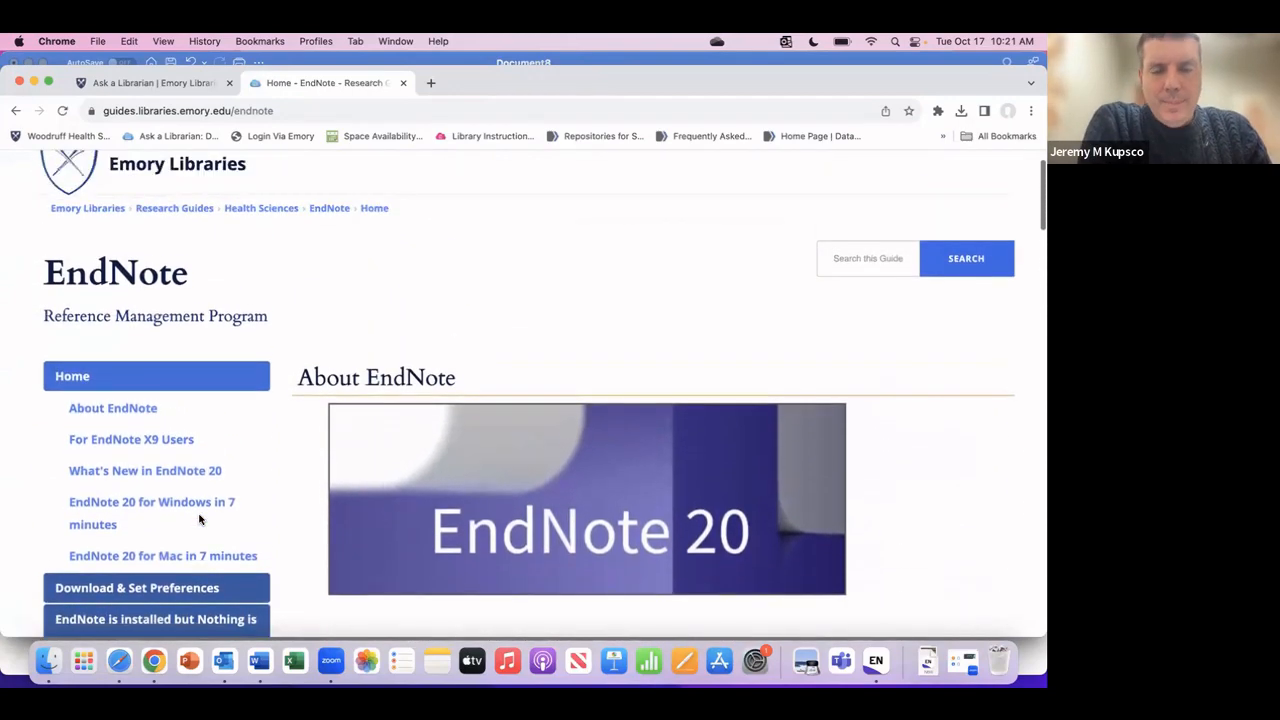